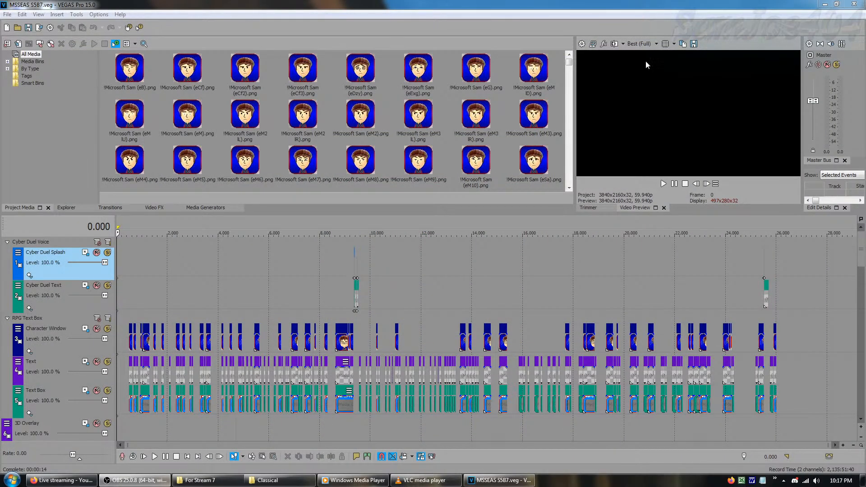
Close the For Stream 7 folder window
right_click(206, 481)
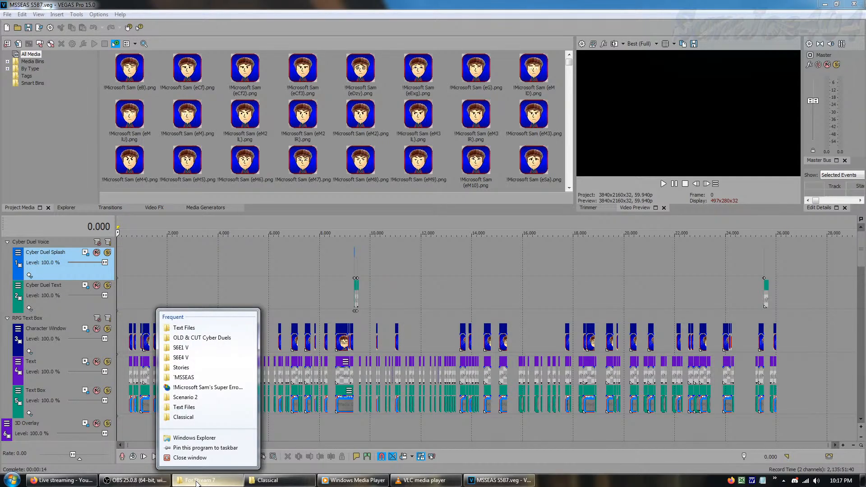
click(205, 458)
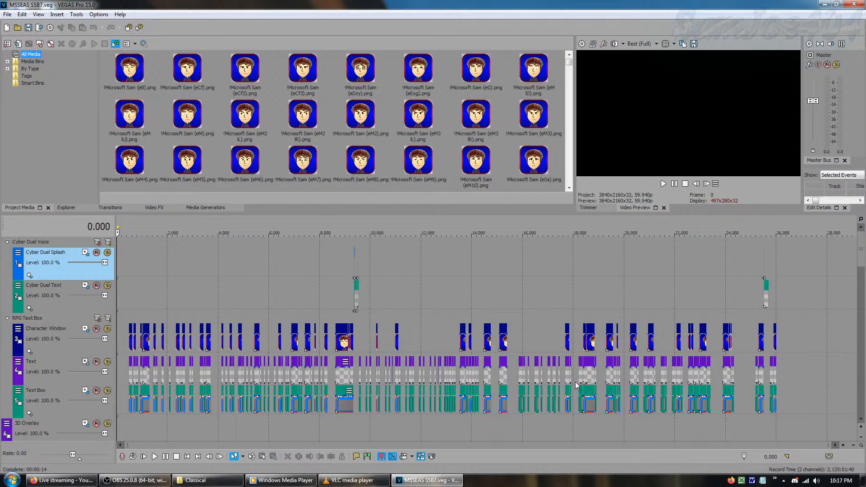
Set the video preview quality to Preview (Auto)
click(843, 445)
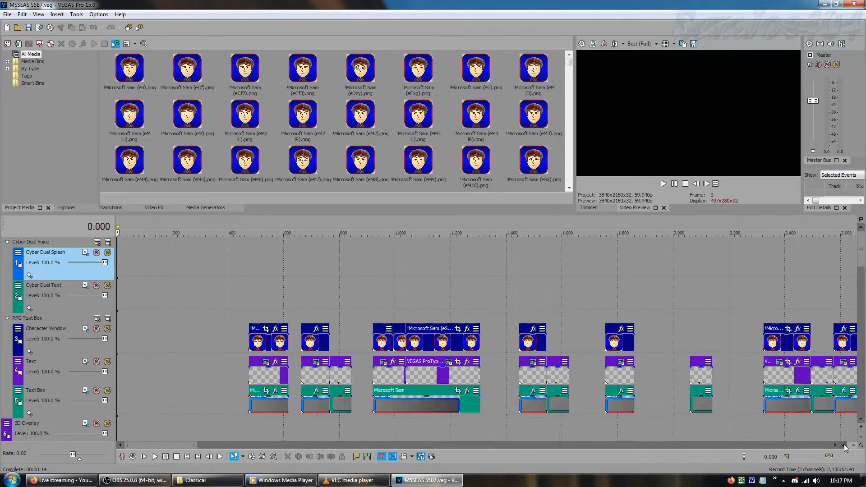
click(656, 44)
mouse_move(652, 62)
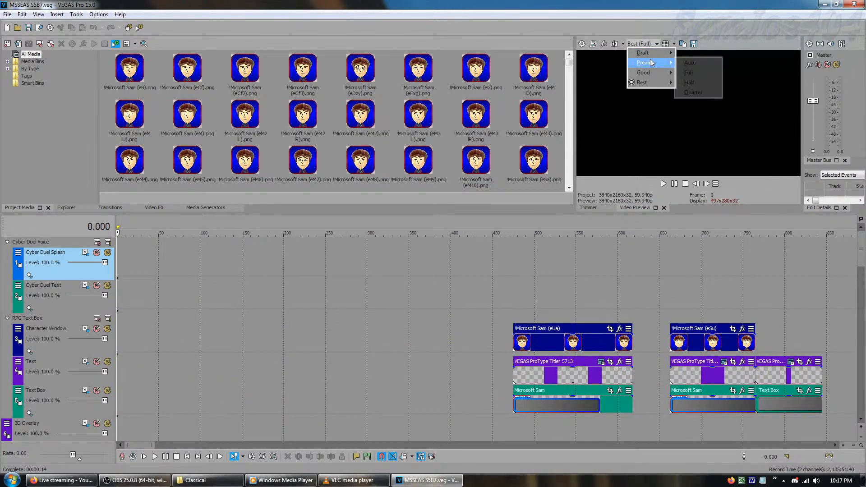
click(692, 63)
click(853, 445)
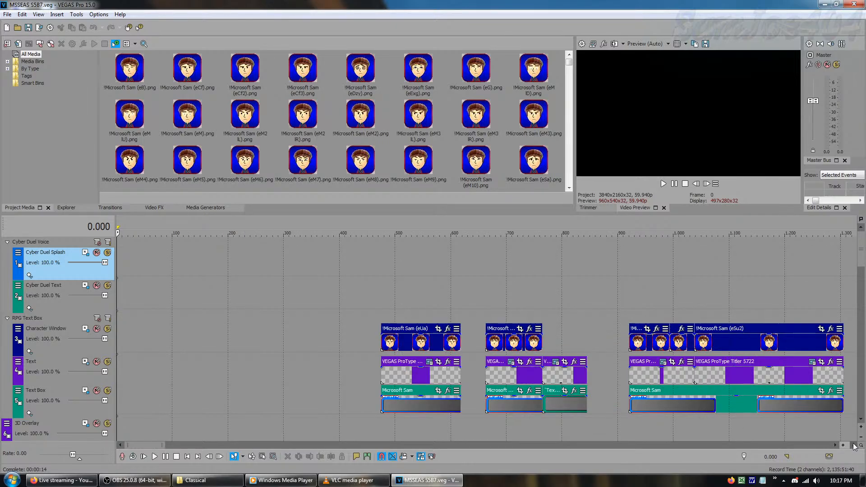
click(853, 445)
click(852, 445)
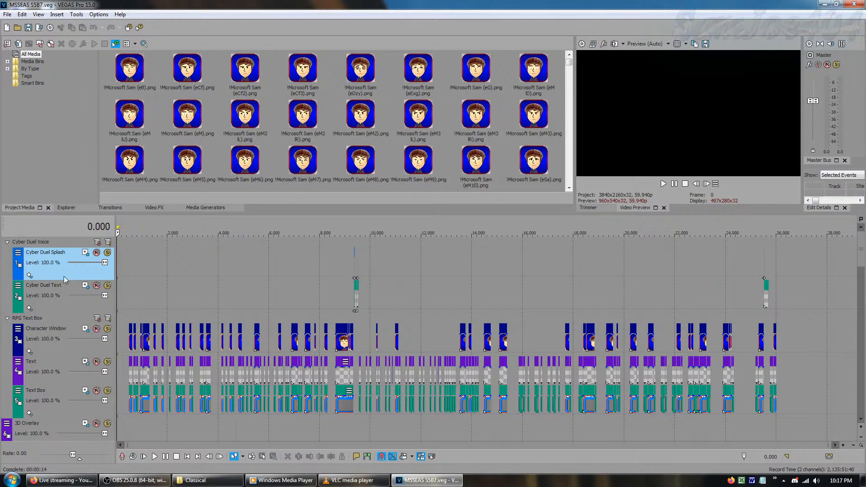
Select the tracks of the RPG Text Box group, ending with only the Text Box track selected
click(62, 355)
click(53, 404)
click(43, 314)
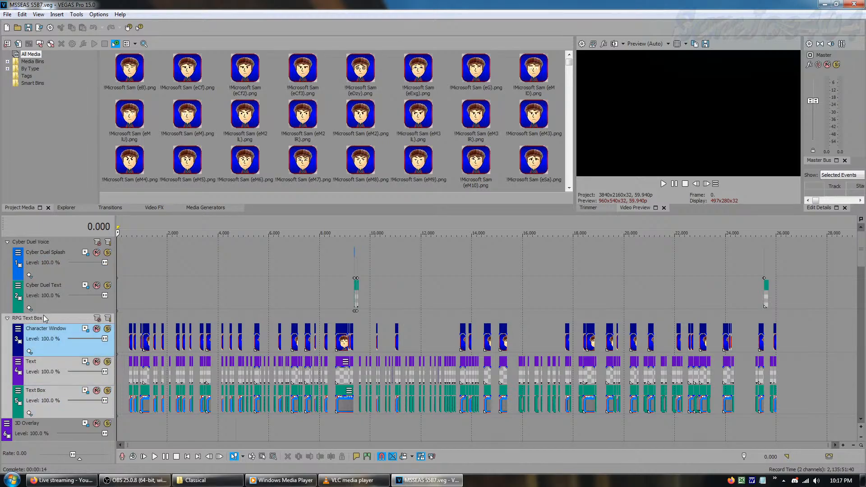
click(52, 402)
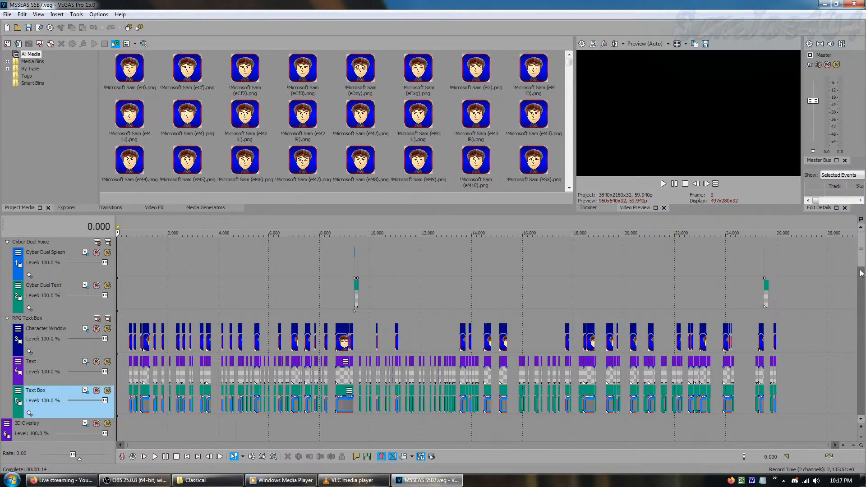
Preview the 3D Overlay track's attack animation frame by frame from about frame 4,700 to 4,722, and return to the project start
click(862, 283)
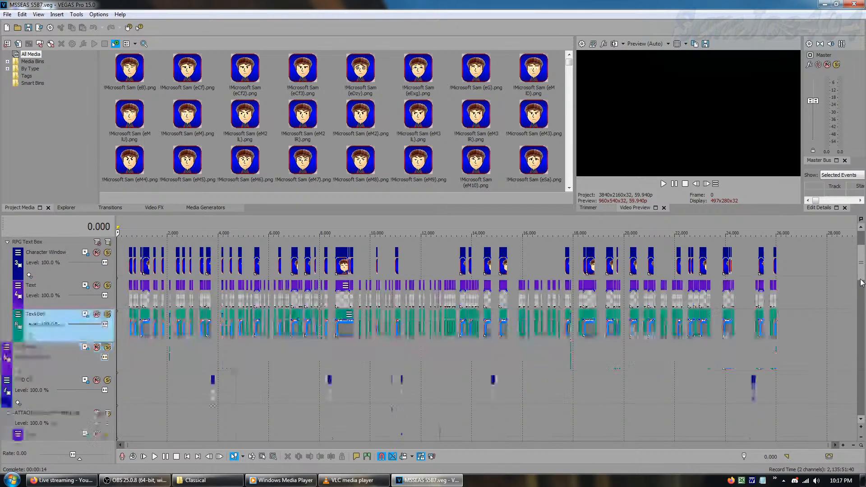
click(237, 361)
click(706, 184)
click(706, 184)
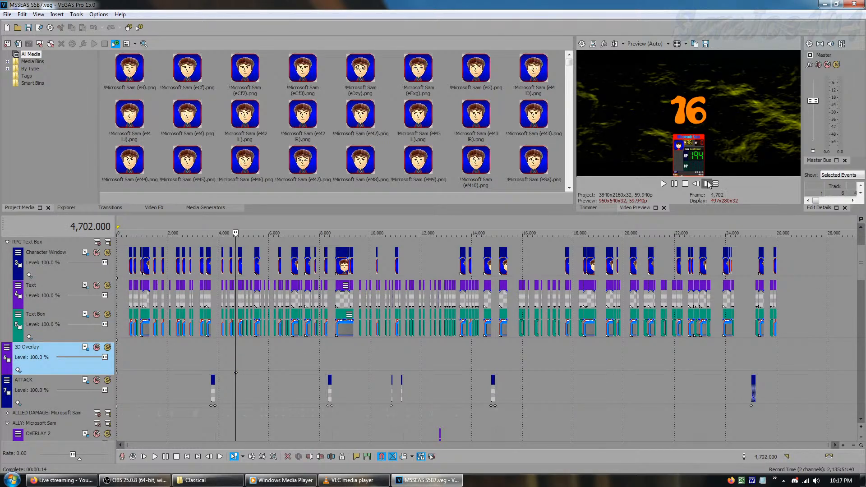
click(706, 184)
click(707, 183)
click(707, 183)
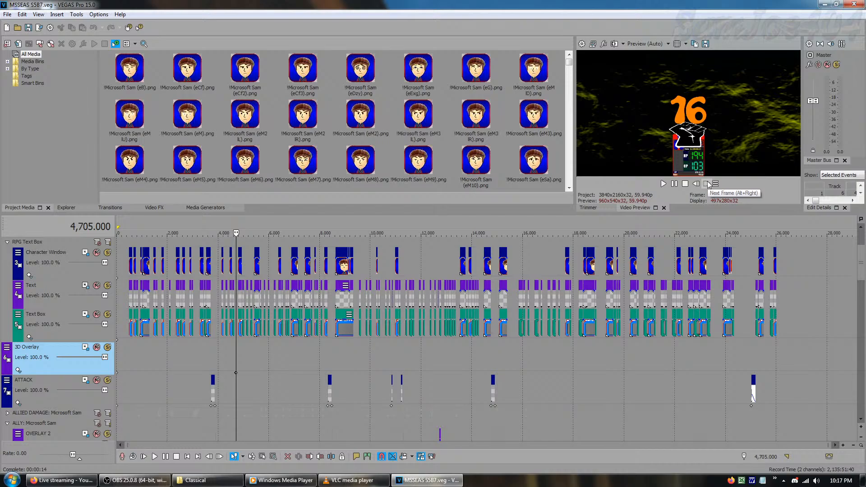
click(706, 184)
click(706, 183)
click(707, 183)
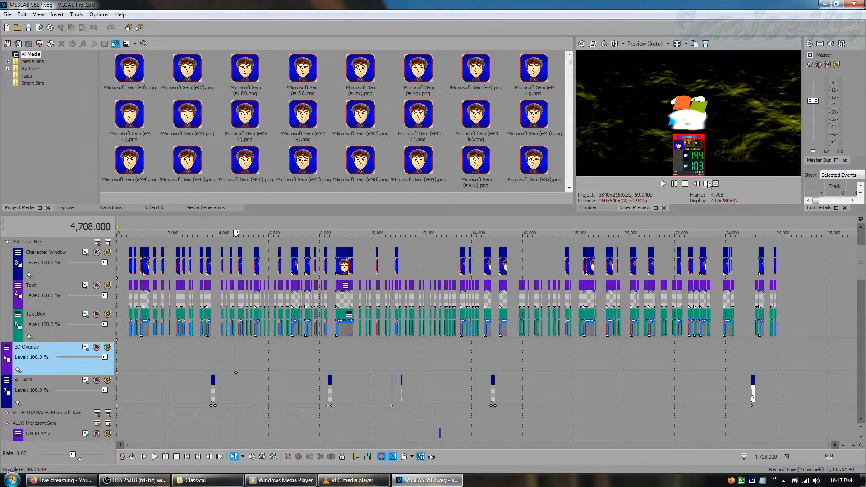
click(707, 184)
click(707, 183)
click(707, 183)
click(706, 184)
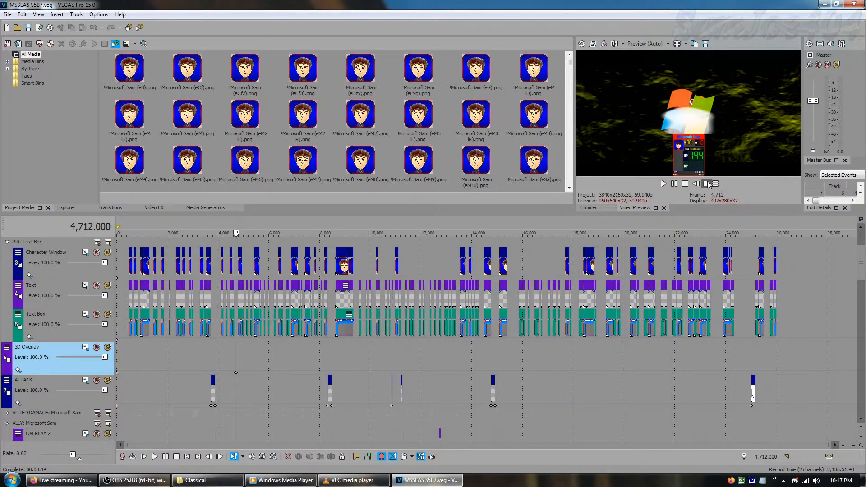
click(707, 183)
click(706, 184)
click(707, 183)
click(706, 184)
click(707, 183)
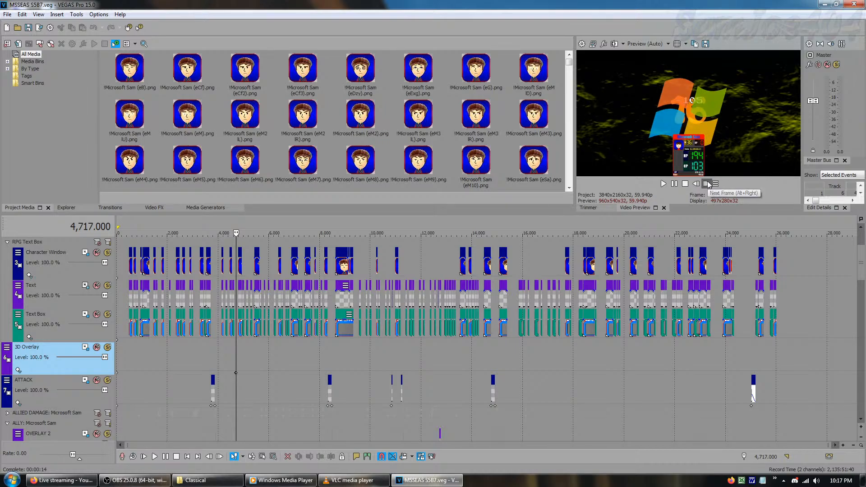
click(707, 183)
click(707, 183)
click(707, 184)
click(706, 183)
click(707, 184)
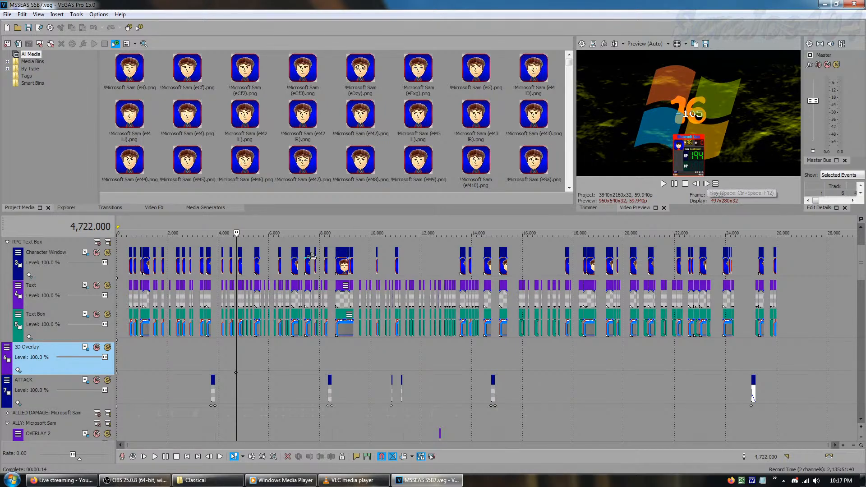
click(120, 357)
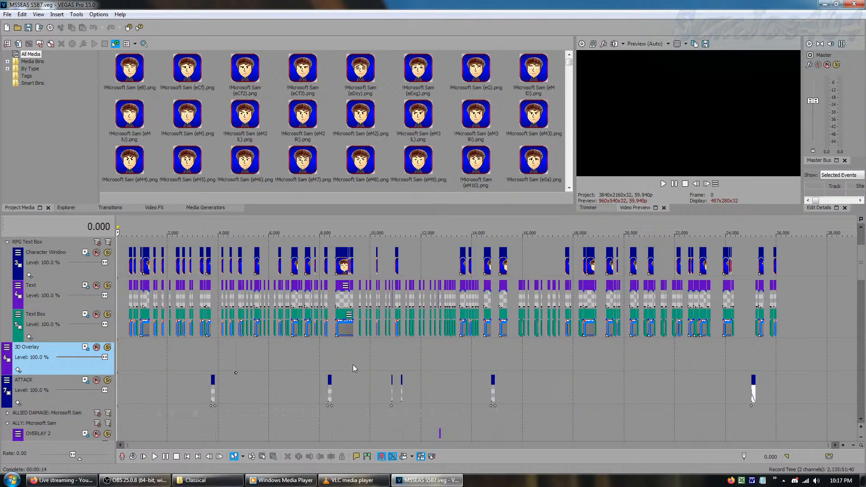
Examine the damage tracks inside the ALLIED DAMAGE: Microsoft Sam group and collapse the group
click(861, 419)
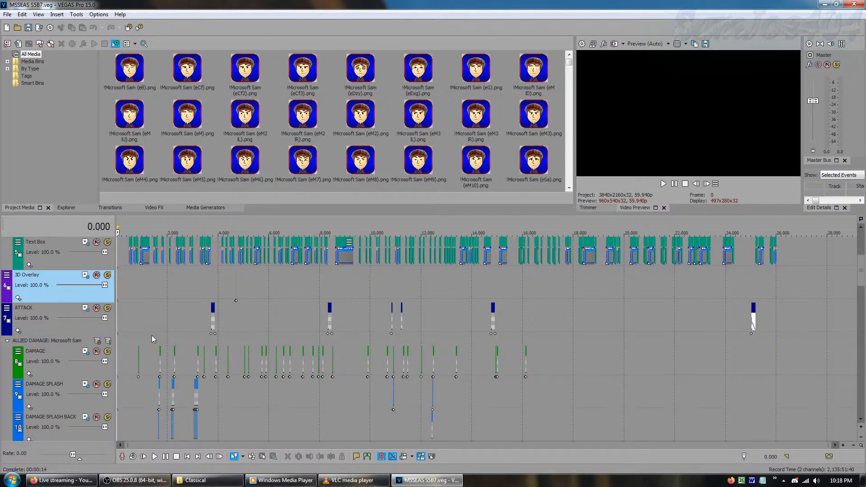
click(860, 419)
click(861, 420)
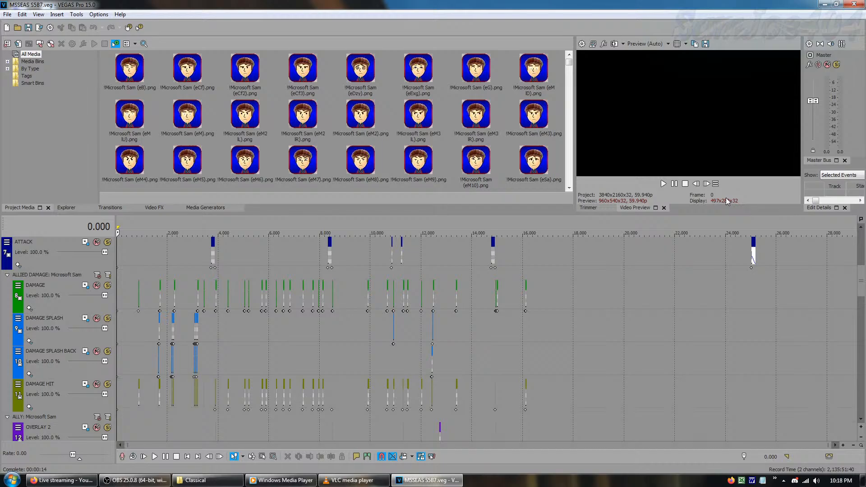
click(7, 275)
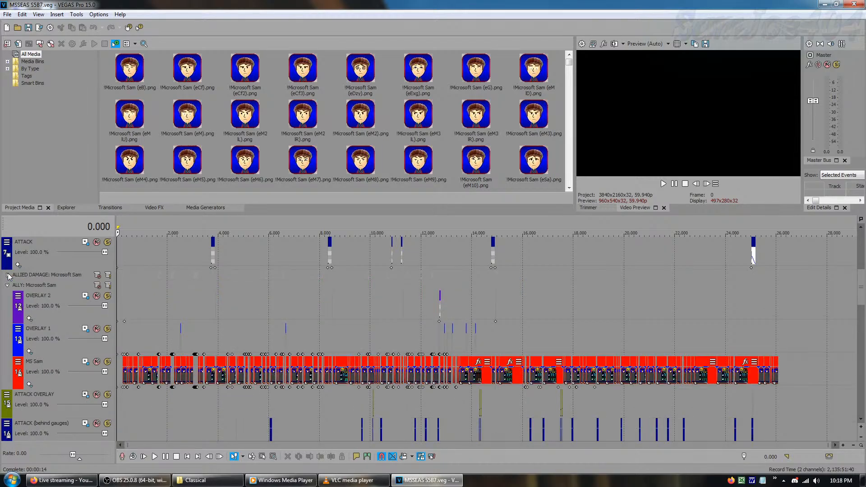
click(7, 286)
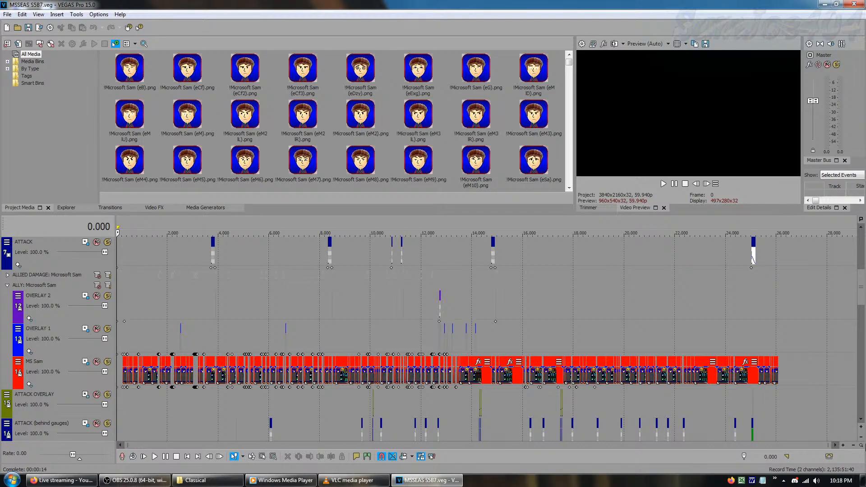
Preview the first OVERLAY 1 event in the ALLY: Microsoft Sam group at frame 2,523, and return to the project start
click(861, 422)
click(862, 421)
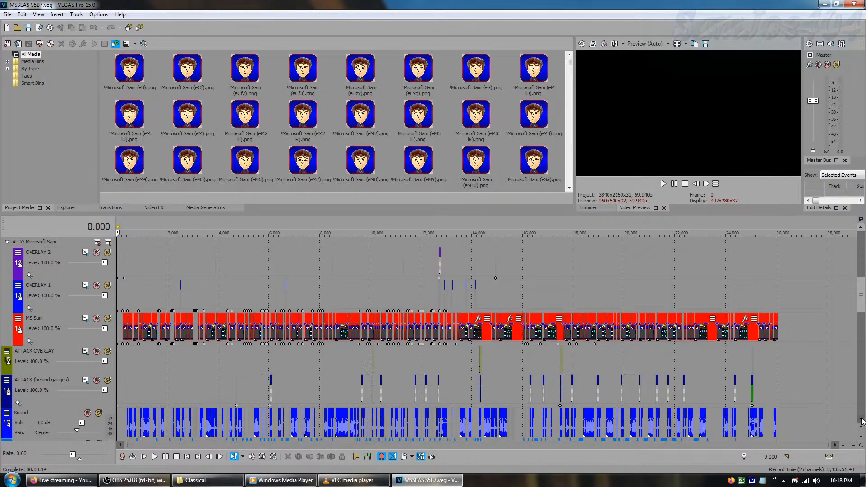
click(861, 422)
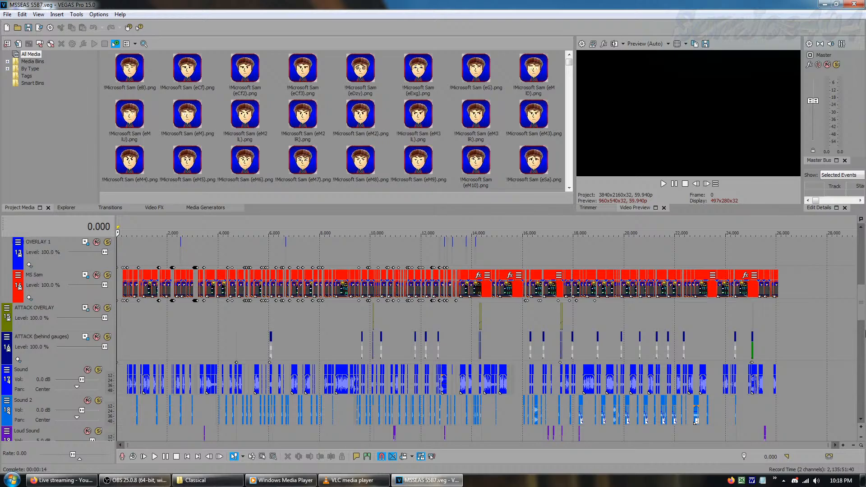
click(860, 228)
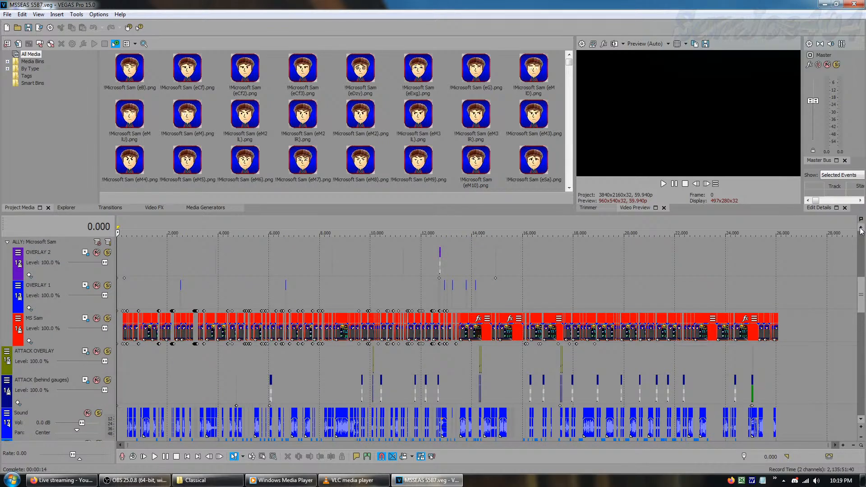
click(180, 272)
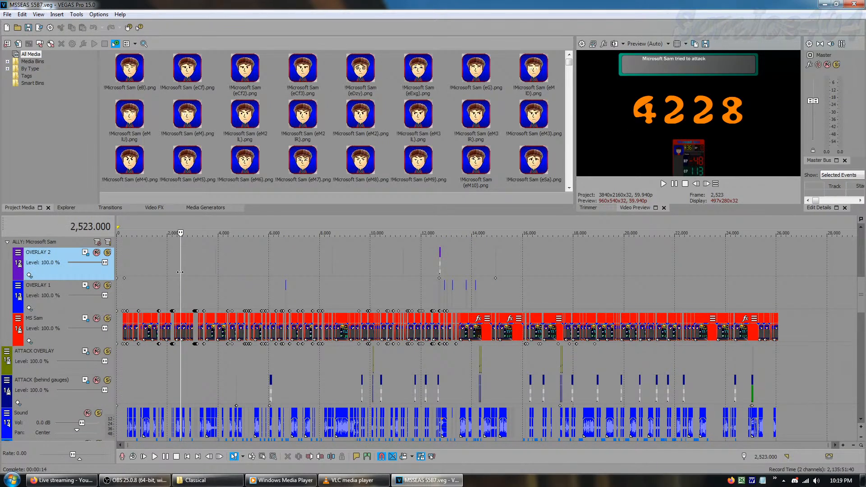
drag(174, 272, 100, 283)
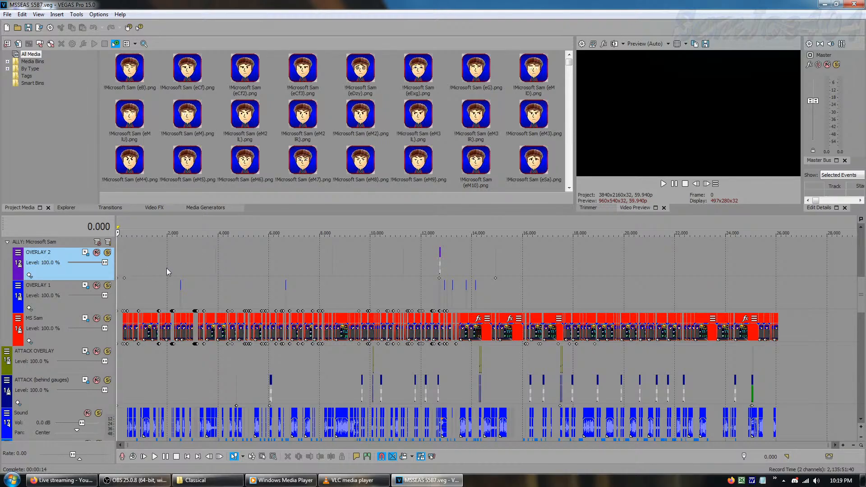
Preview the video at several points, including about frames 14,935, 4,707, 3,280, 1,369 and 9,130, and return to the project start
click(473, 268)
click(494, 298)
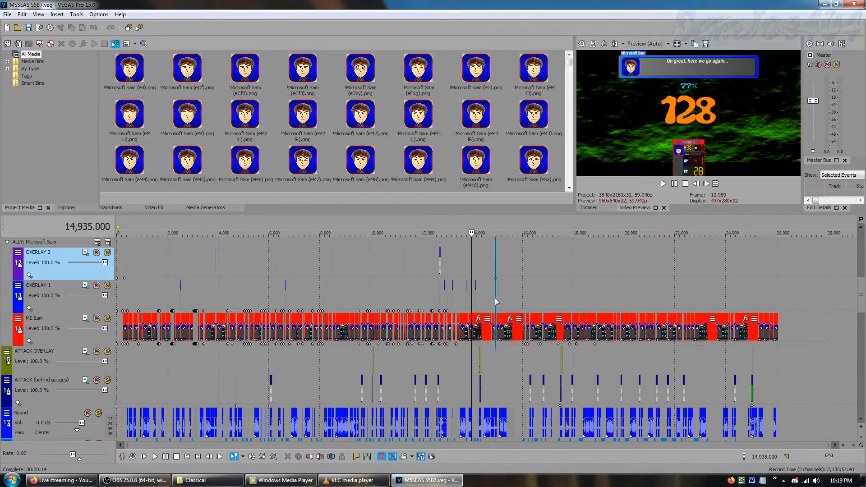
click(237, 269)
click(201, 266)
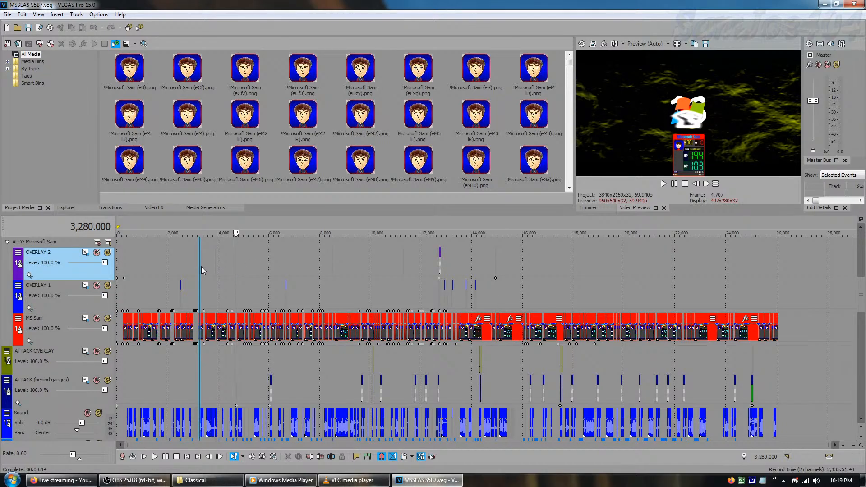
click(151, 278)
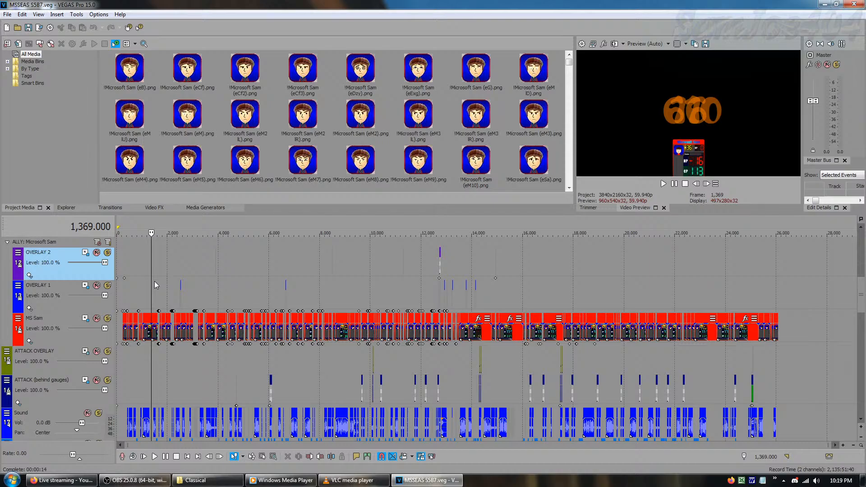
drag(152, 281, 71, 277)
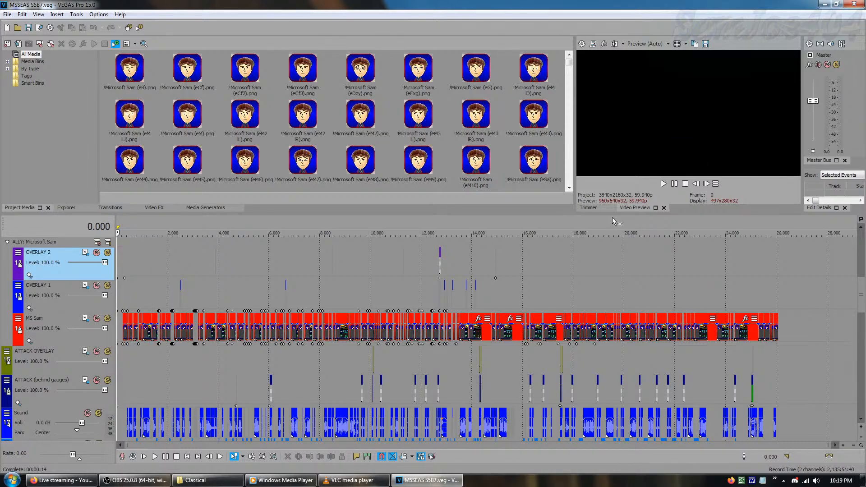
click(348, 259)
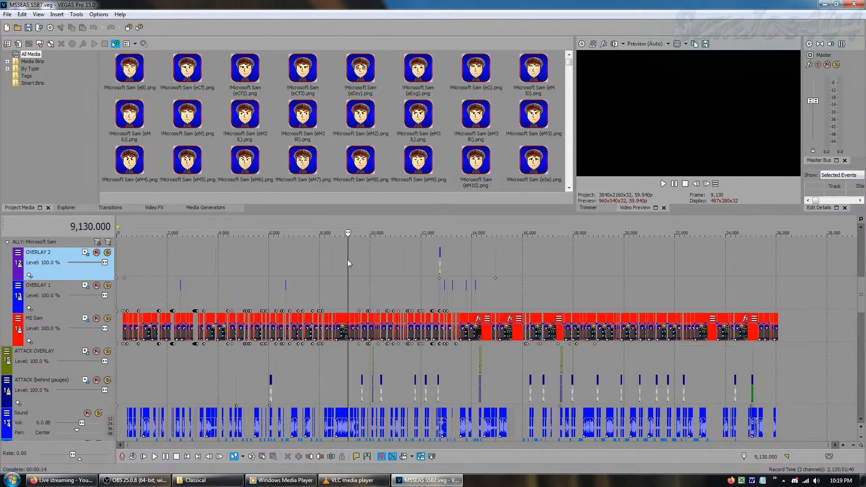
drag(348, 262, 77, 261)
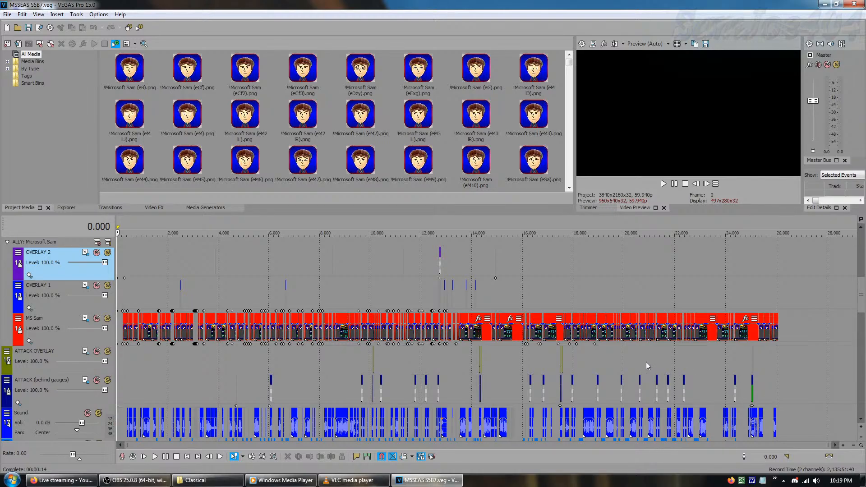
Preview the first ATTACK (behind gauges) event frame by frame from about frame 6,044 to 6,063
click(860, 422)
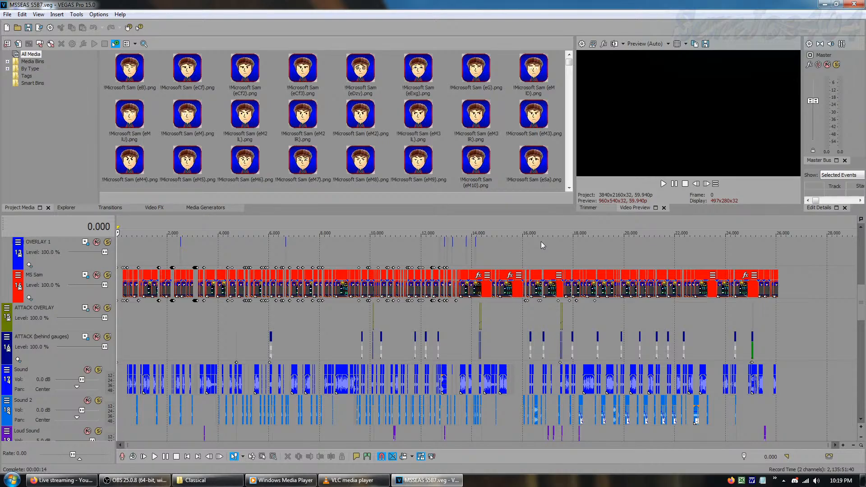
click(861, 419)
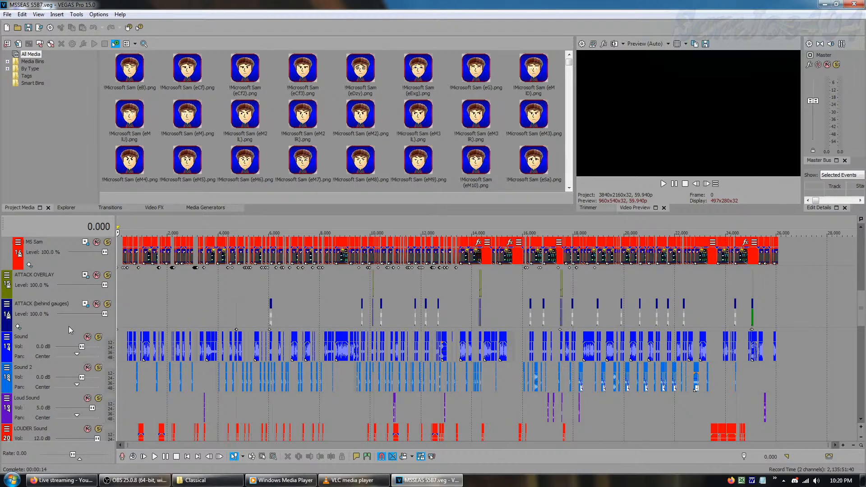
click(266, 291)
click(270, 290)
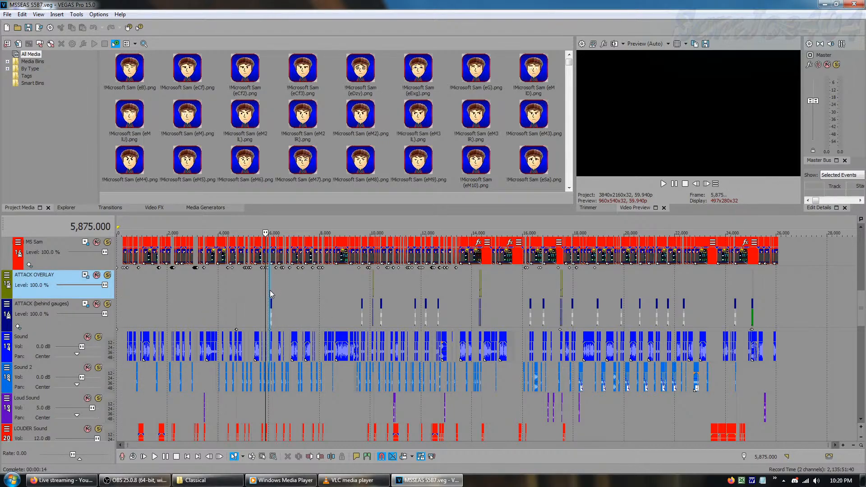
click(706, 184)
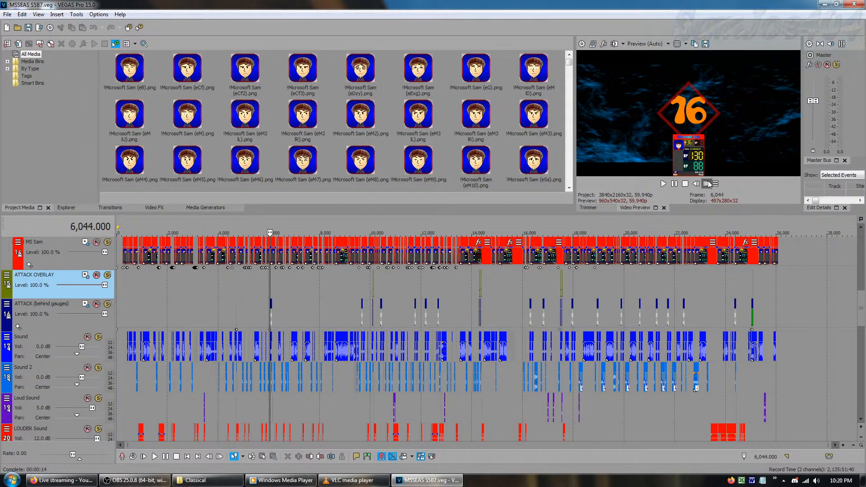
click(706, 184)
click(706, 183)
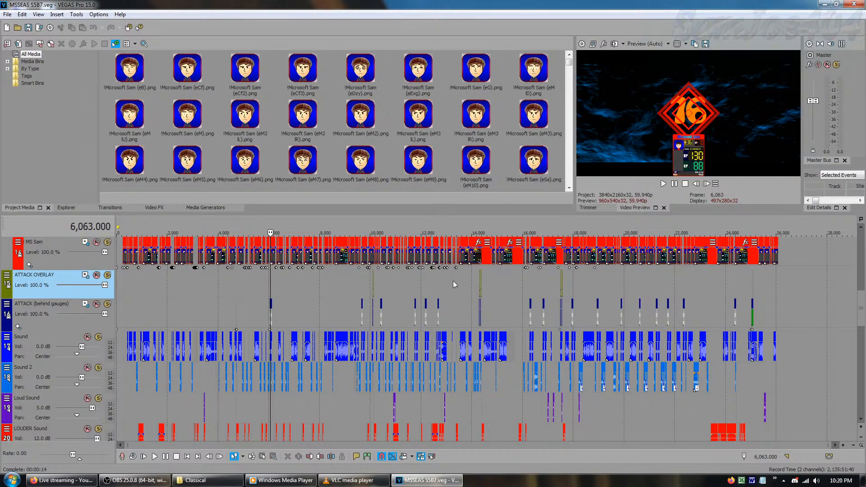
Open the Microsoft Sam's Super Errors and Signs S5E10 video in VLC media player and find the number battle at about 37:42
click(11, 479)
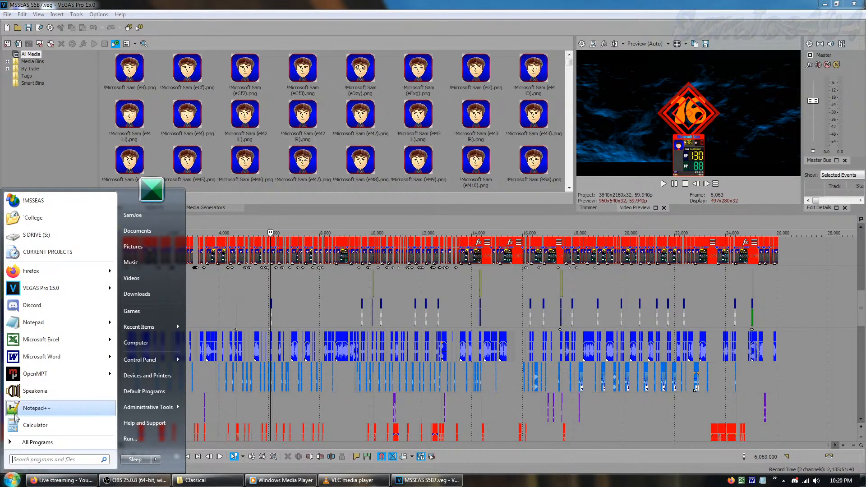
click(12, 480)
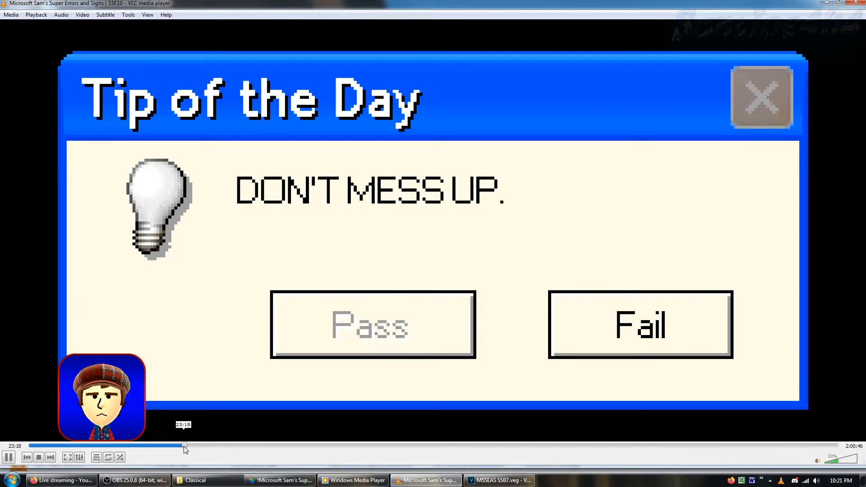
click(184, 445)
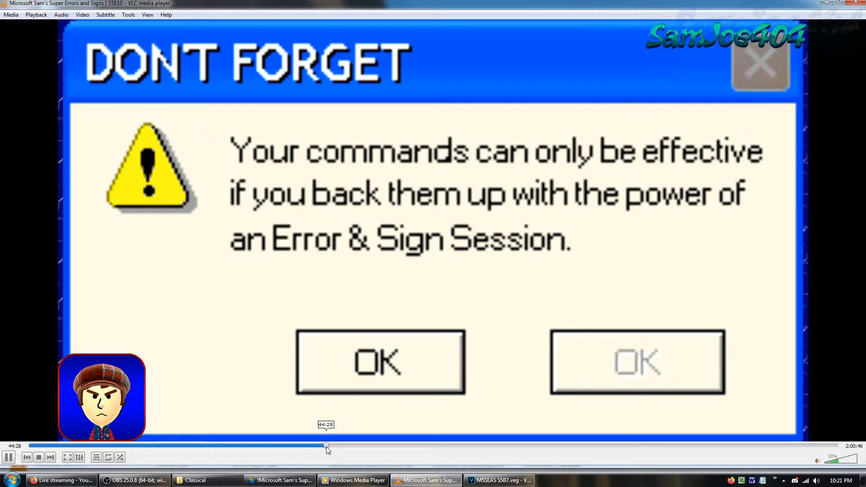
click(326, 445)
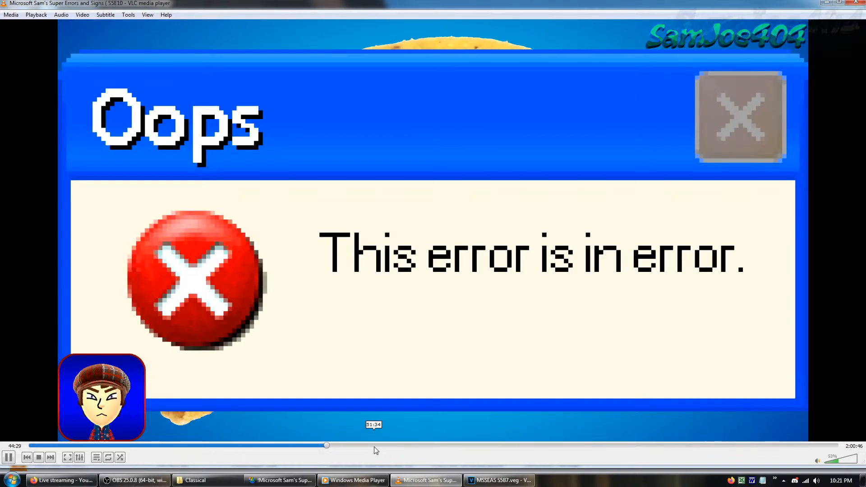
click(297, 447)
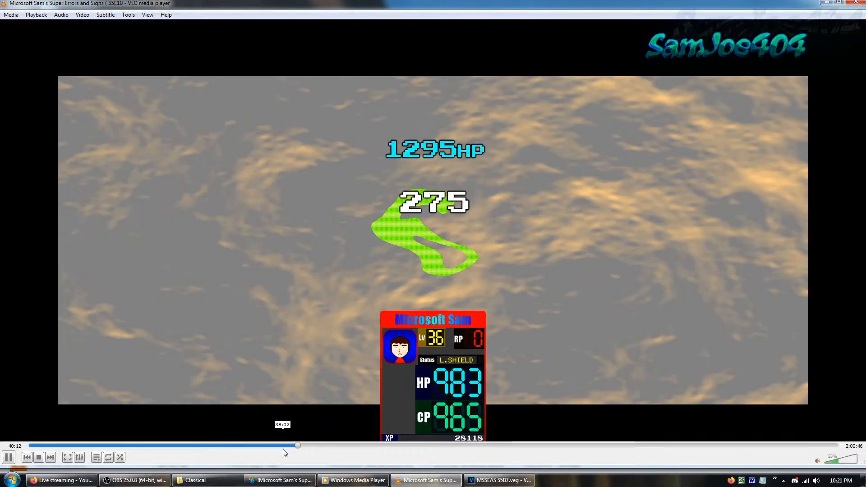
click(288, 448)
click(280, 449)
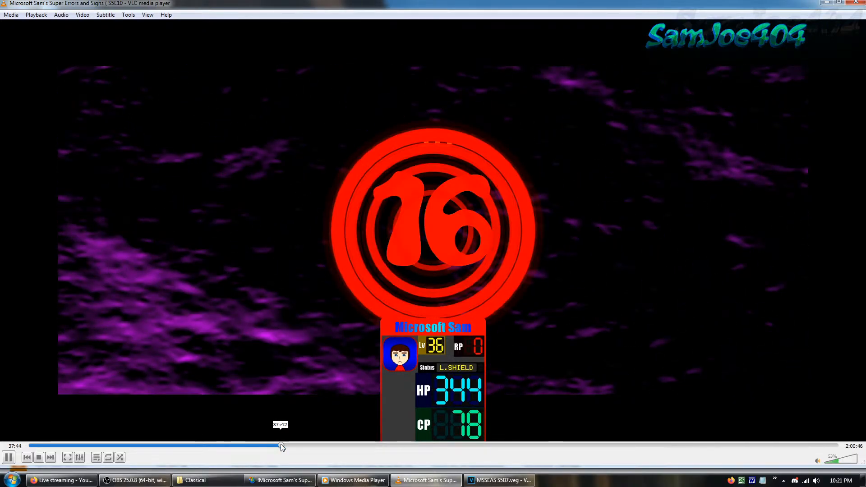
Review the mysterious number's counterattack between about 37:46 and 37:56, pausing playback at its battle messages
key(Right)
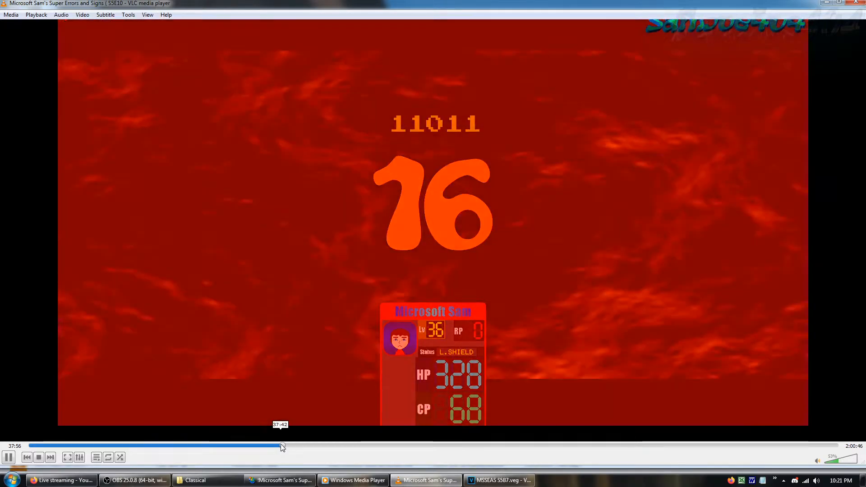
key(space)
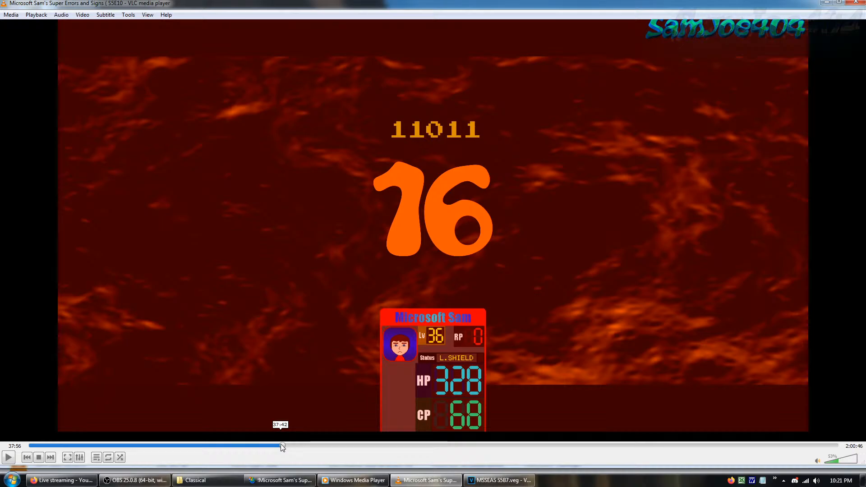
key(Left)
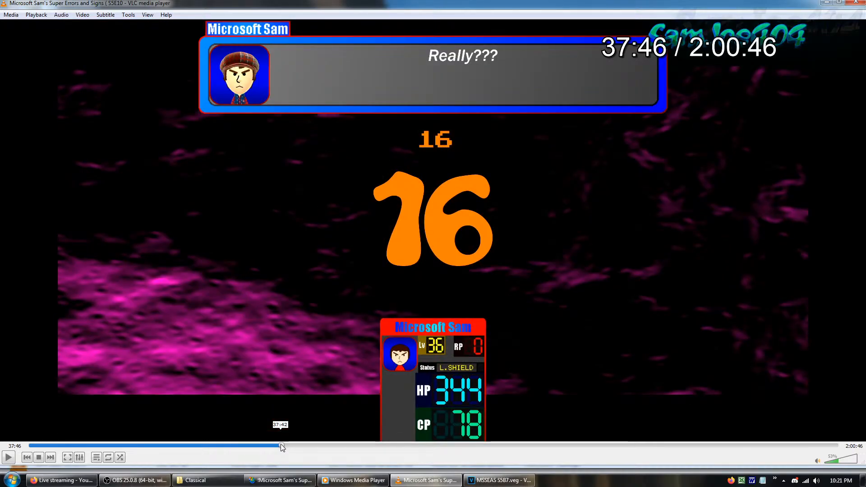
key(space)
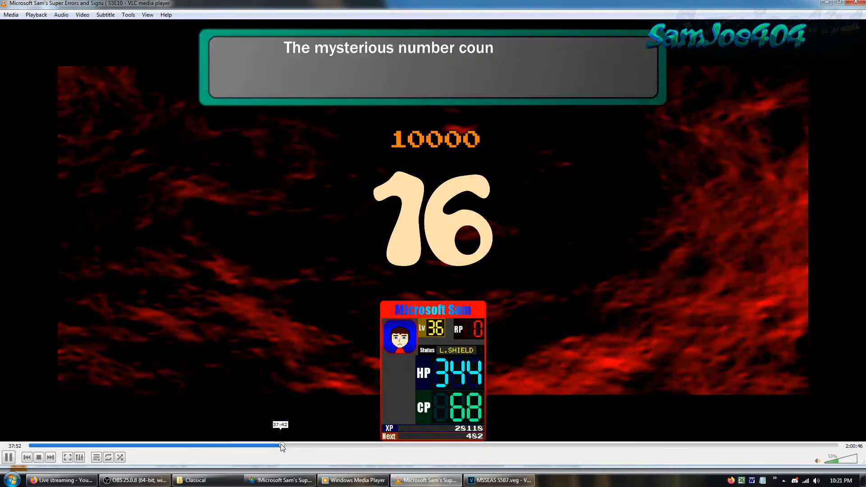
key(space)
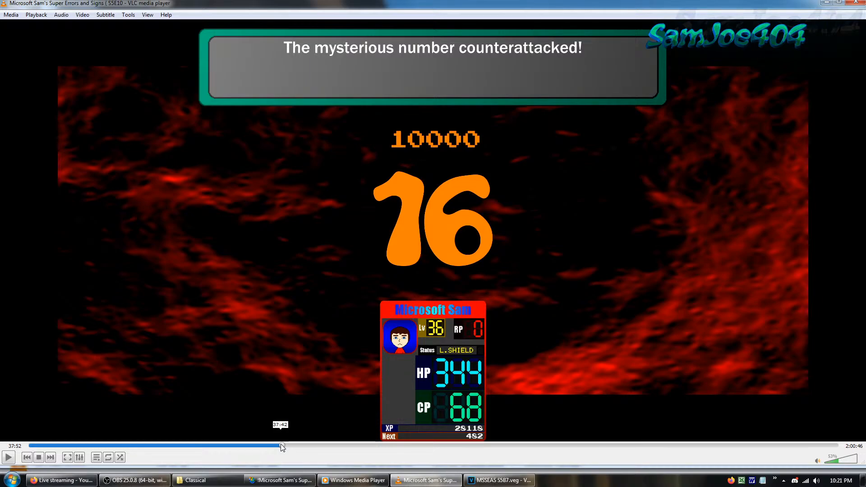
key(space)
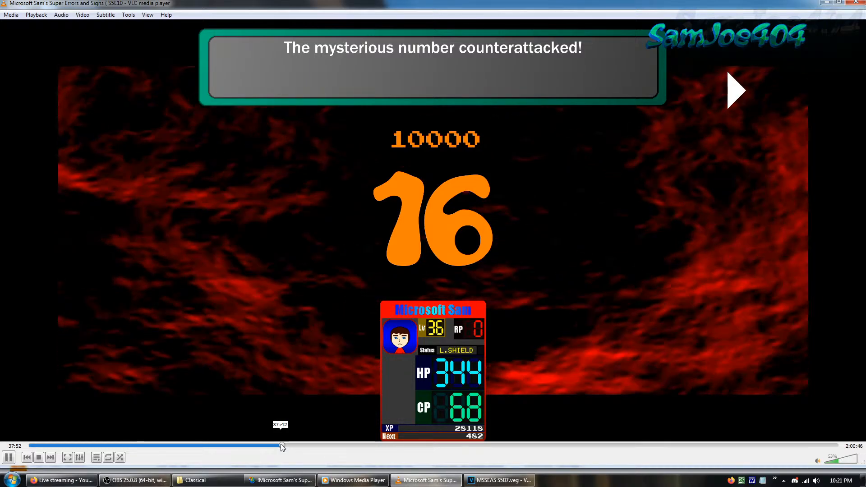
key(space)
key(space)
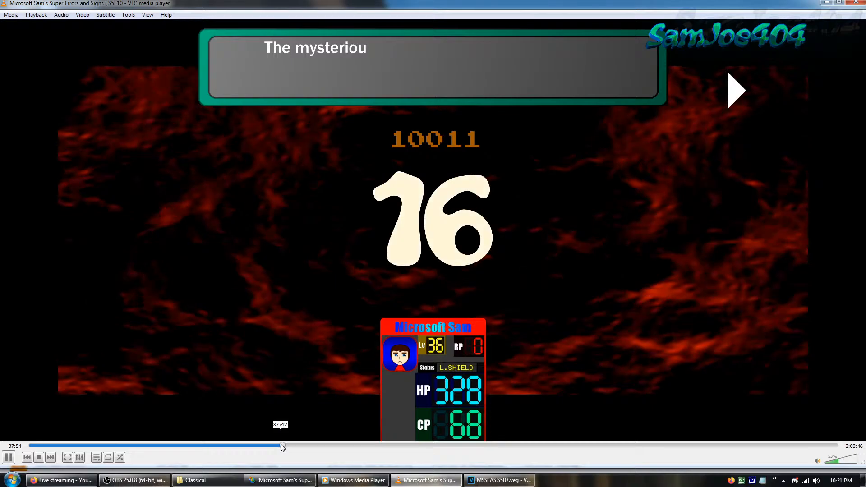
key(space)
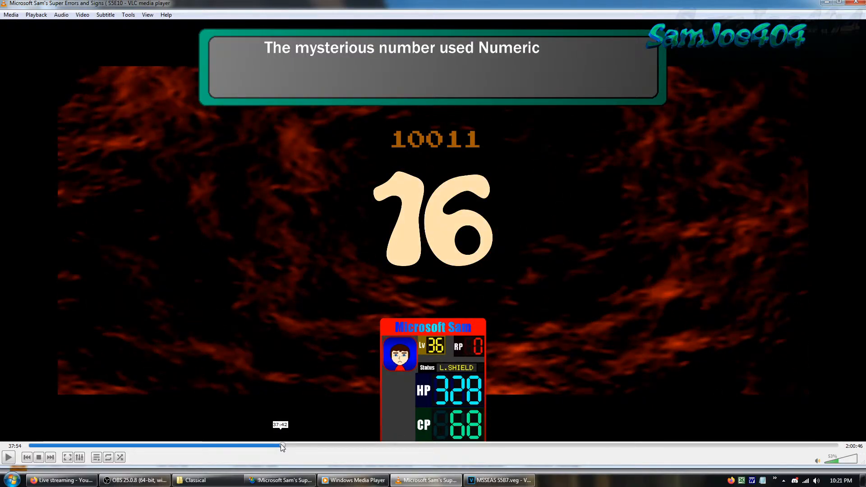
key(space)
key(space)
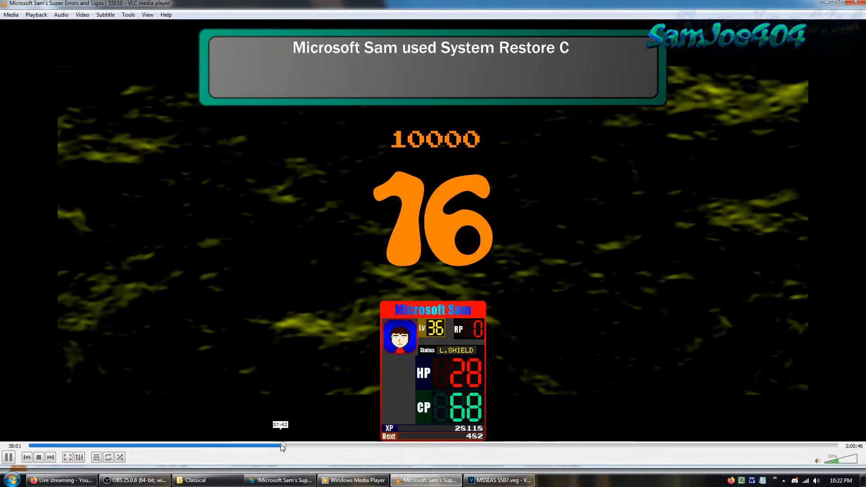
Skip ahead through the number battle from about 38:01 to 38:49, pausing at the glitch-out moments
key(Right)
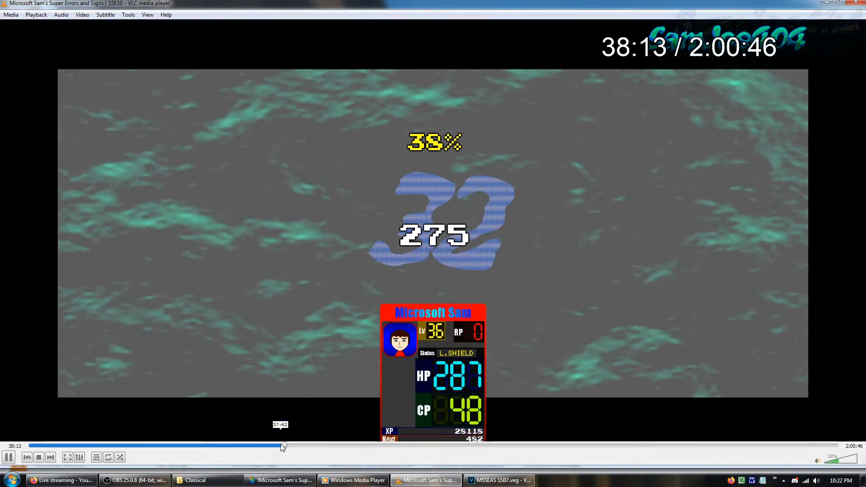
key(Right)
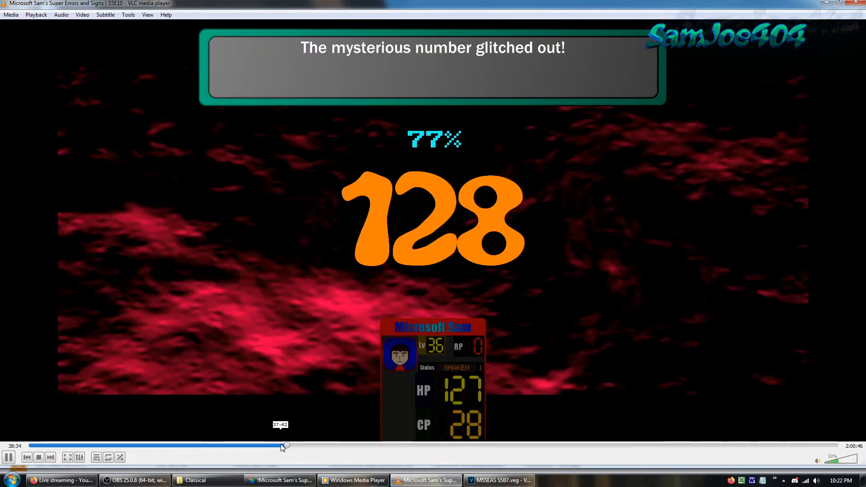
key(space)
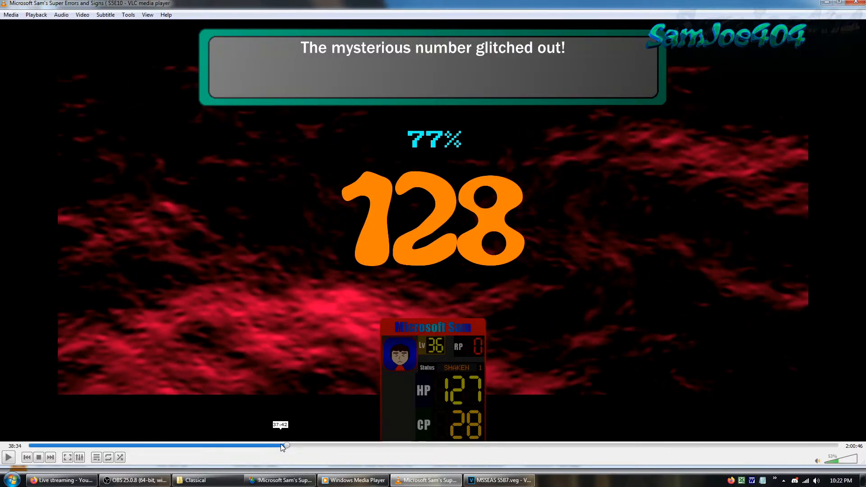
key(space)
key(Right)
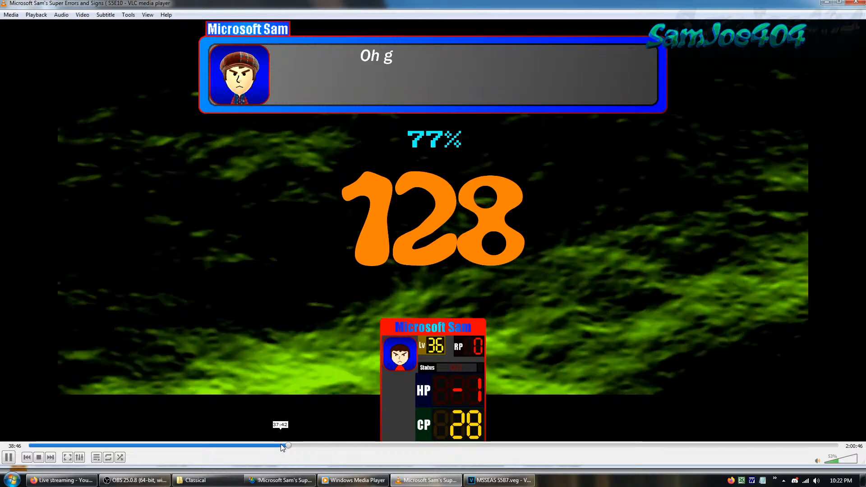
key(Right)
key(Left)
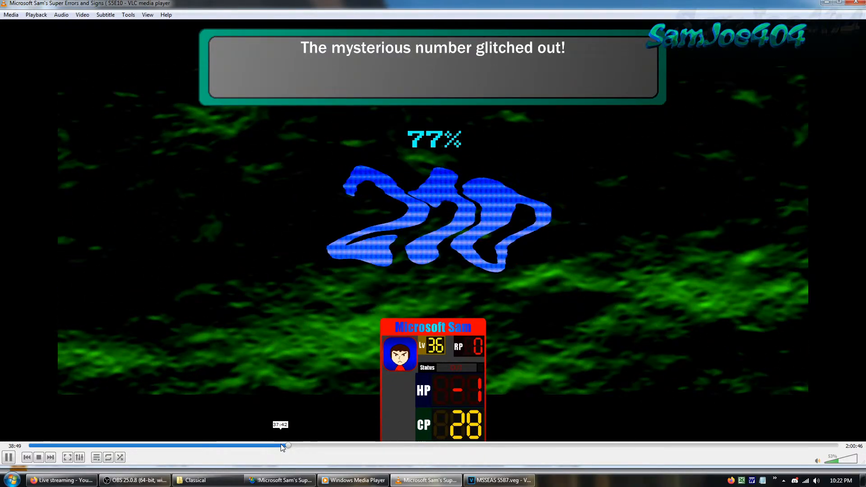
key(space)
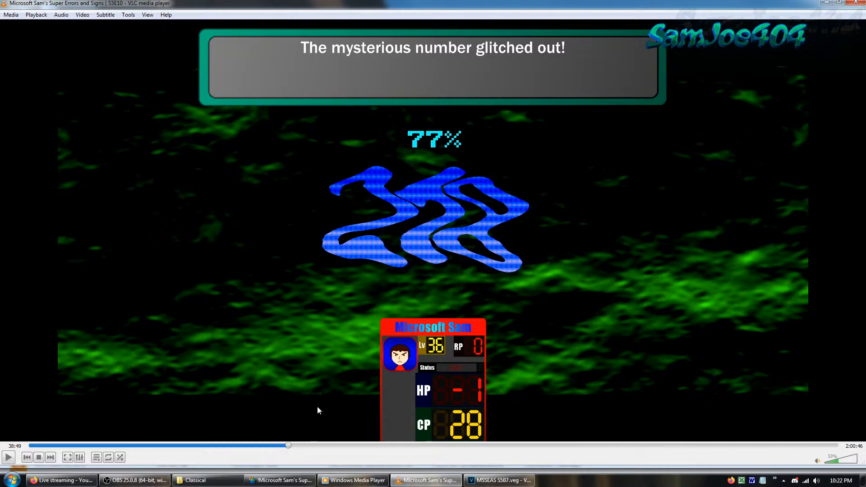
Rewind the episode to about 37:21 and replay the mysterious number's counterattack up to about 37:56
key(alt+Left)
key(space)
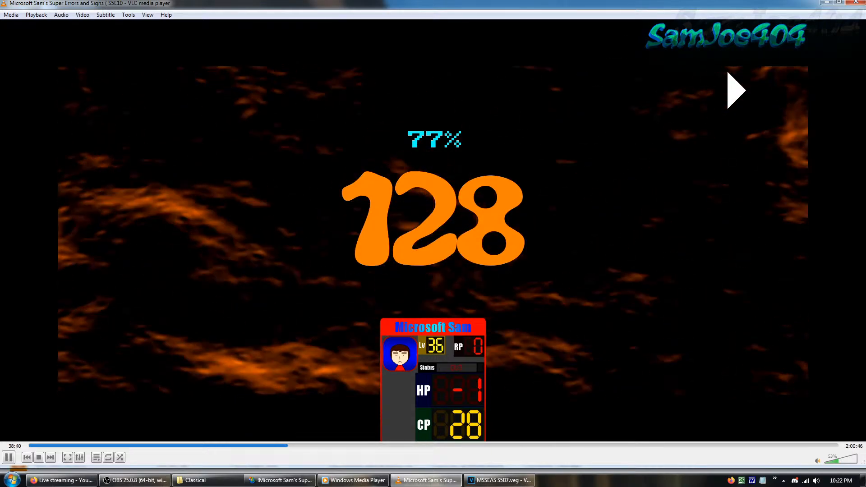
key(alt+Left)
key(alt+Left)
key(alt+Left)
key(alt+Left)
key(alt+Left)
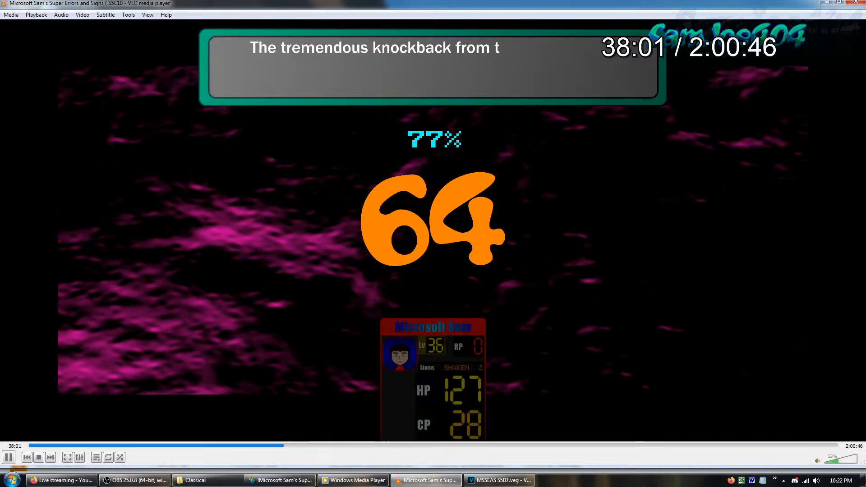
key(alt+Left)
key(alt+Left)
key(alt+Left)
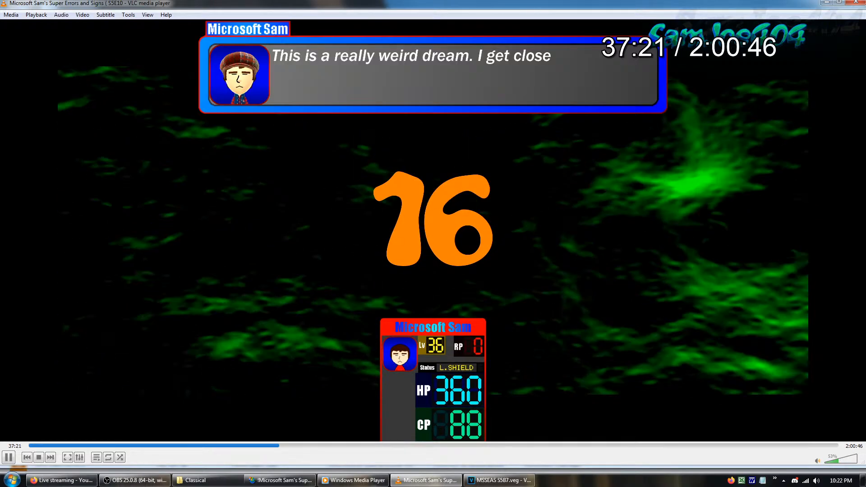
key(alt+Right)
key(alt+Right)
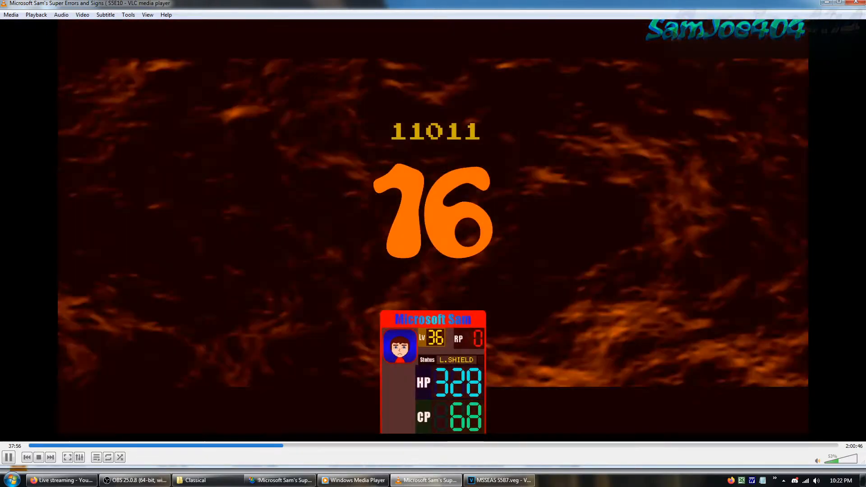
Review the number's attack and glitch-out at about 38:06 to 38:08, and resume playback from 38:06
key(Right)
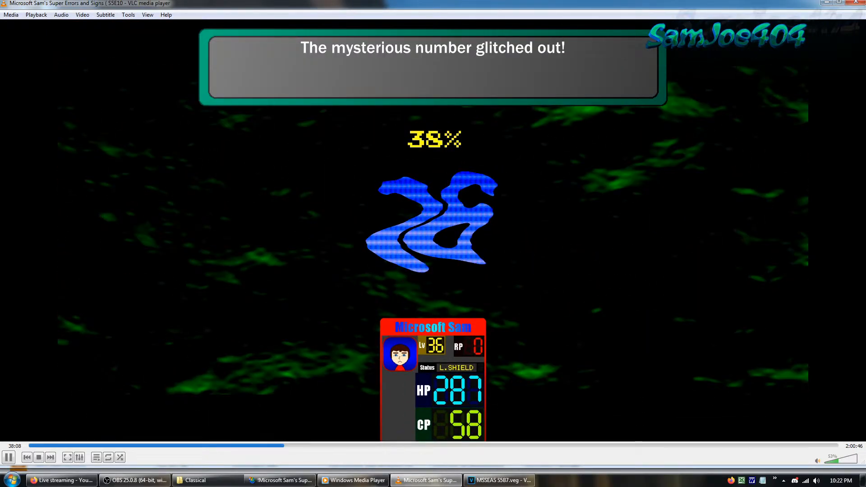
key(Left)
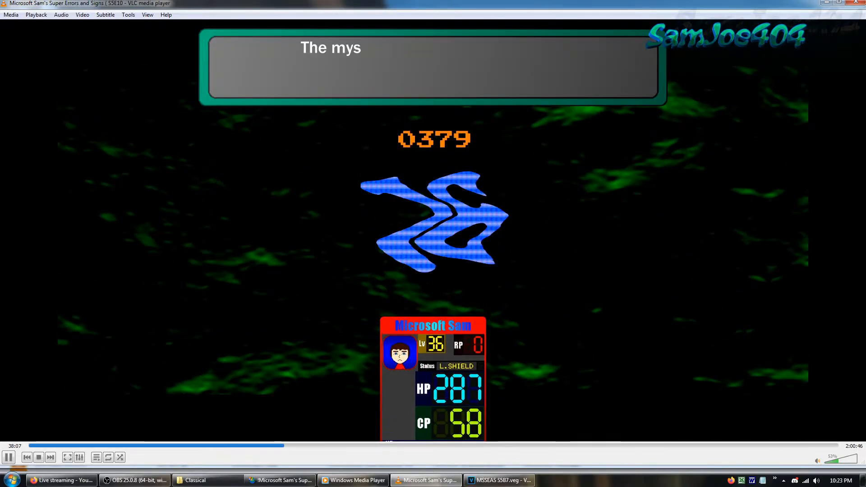
key(space)
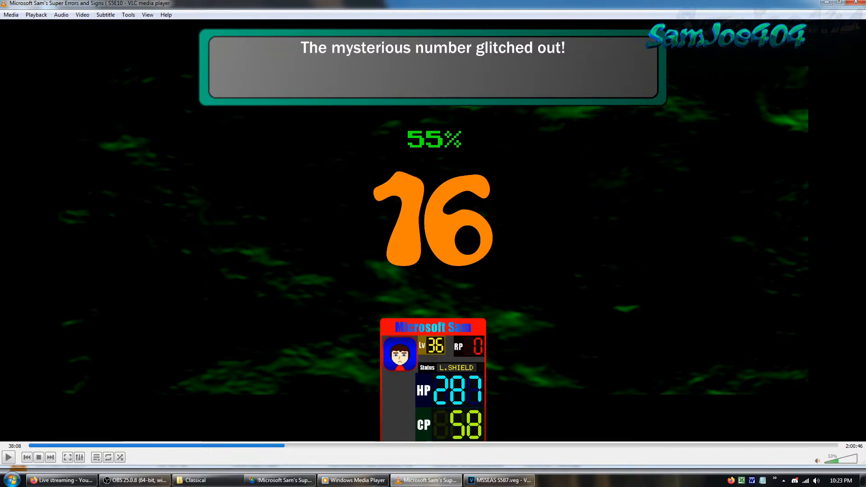
click(283, 447)
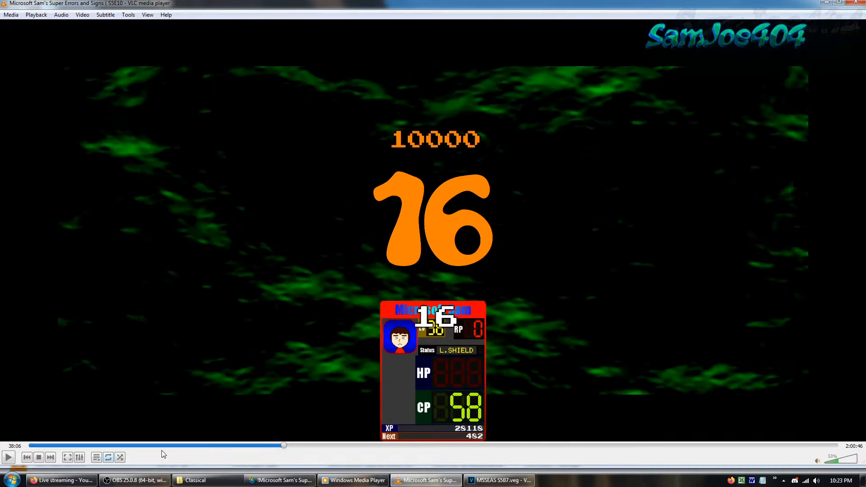
click(10, 457)
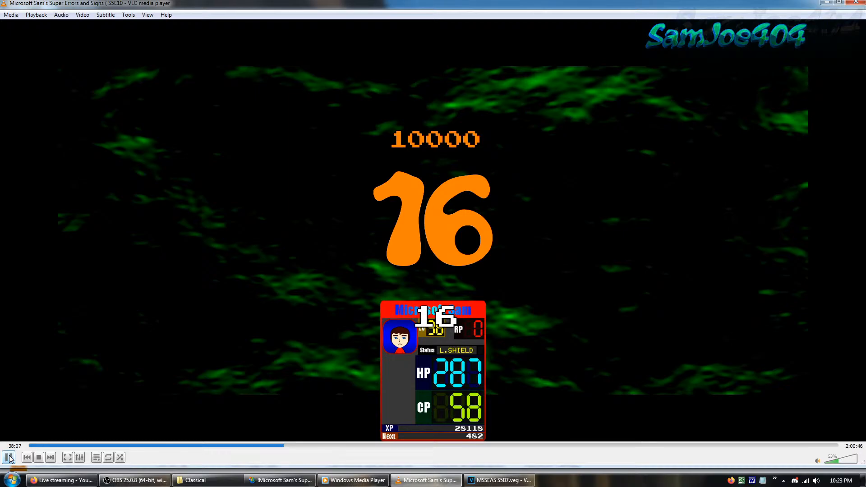
Rewind the episode to 37:54 and replay the mysterious number's attack, pausing at its glitch-out at 38:08
click(9, 458)
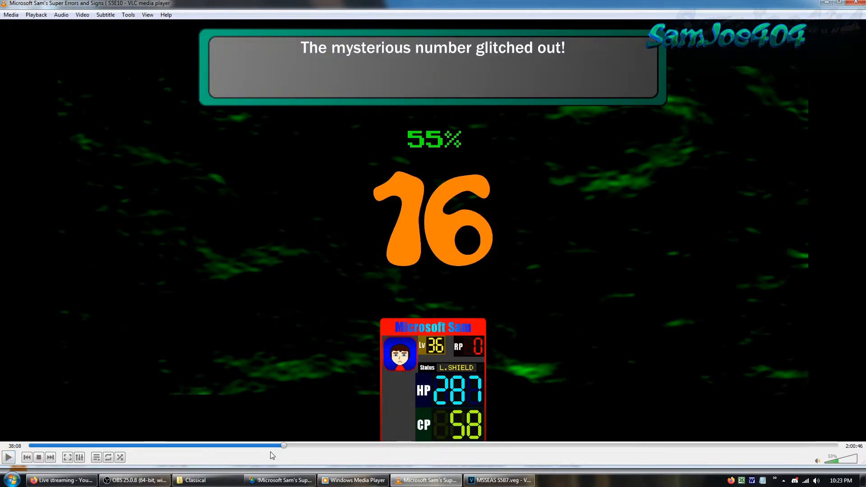
click(284, 446)
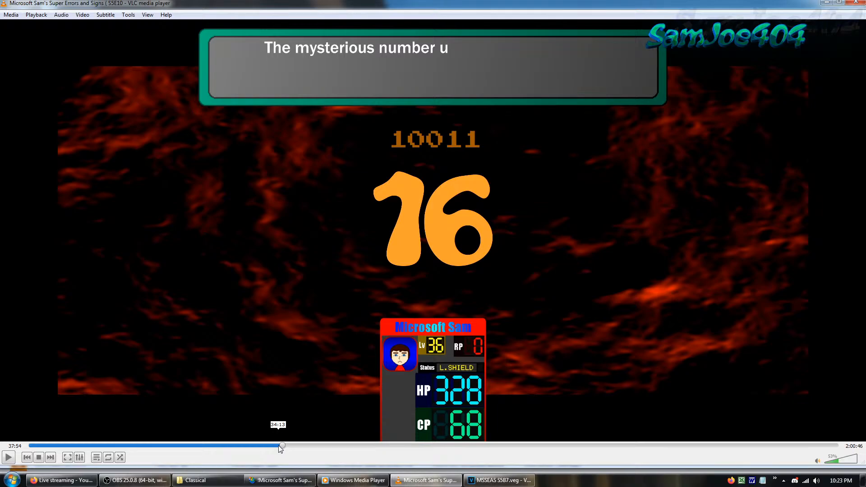
click(10, 458)
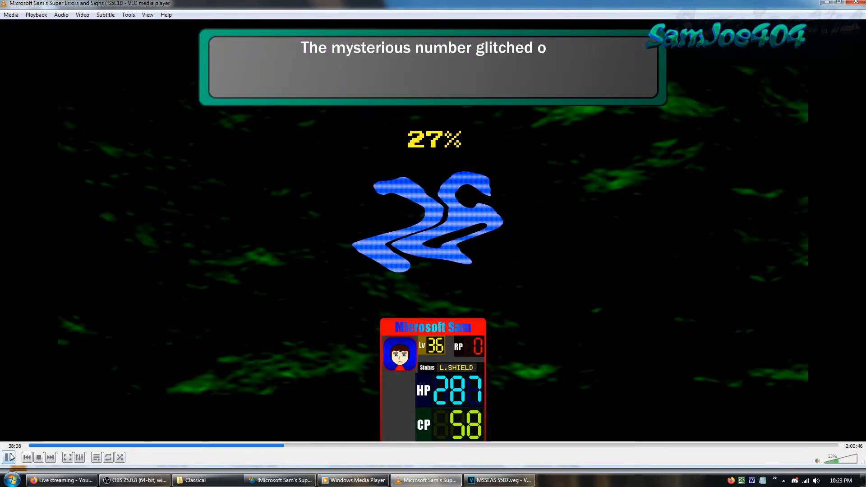
click(10, 457)
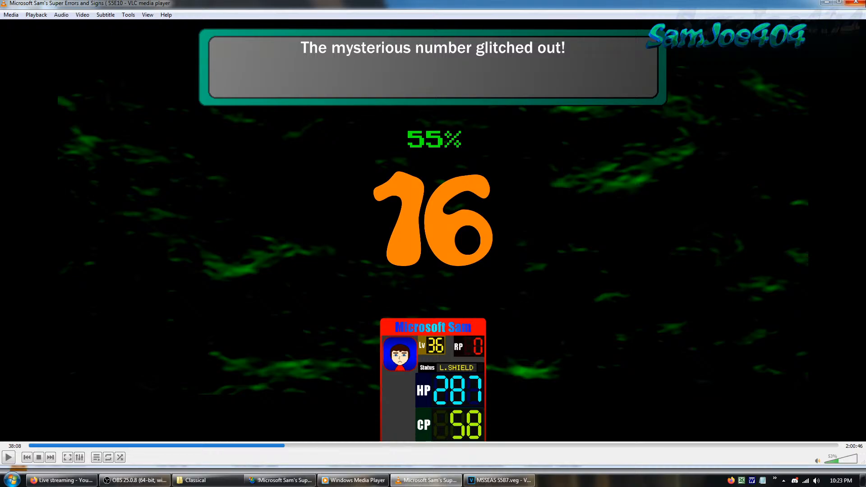
right_click(285, 413)
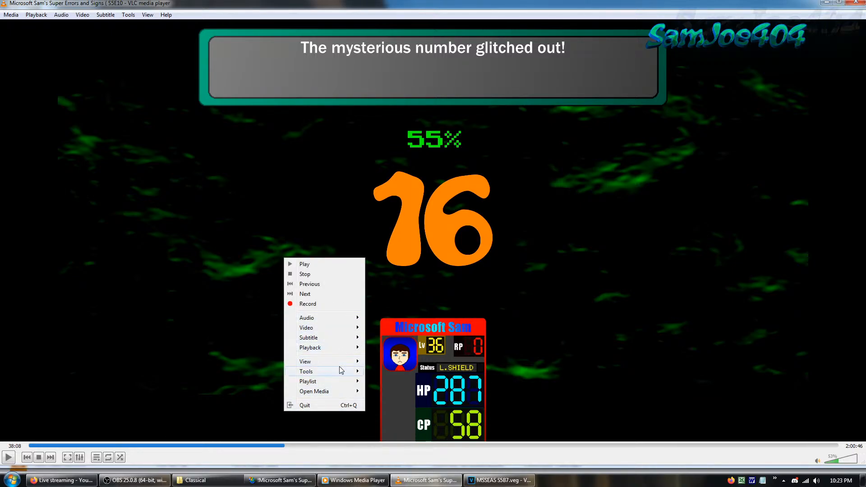
mouse_move(341, 370)
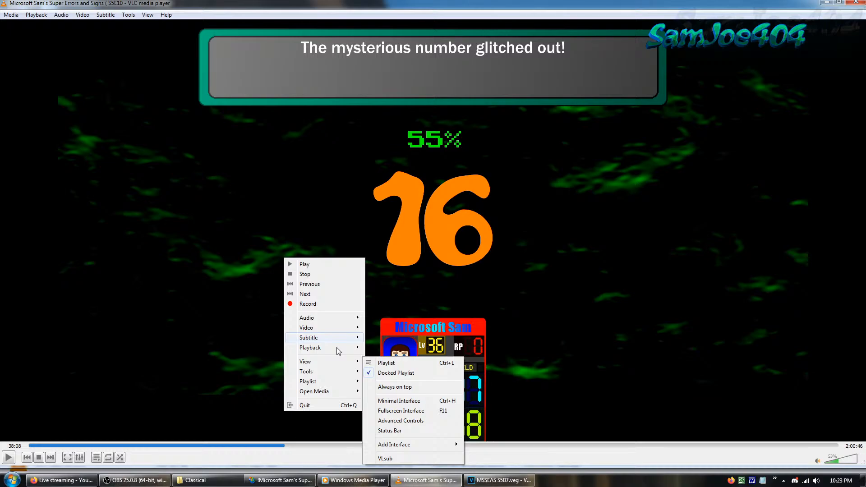
mouse_move(343, 326)
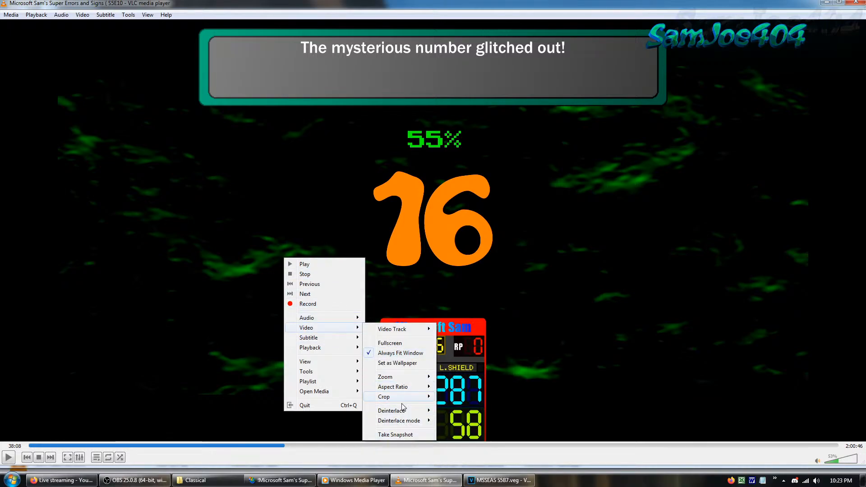
mouse_move(403, 387)
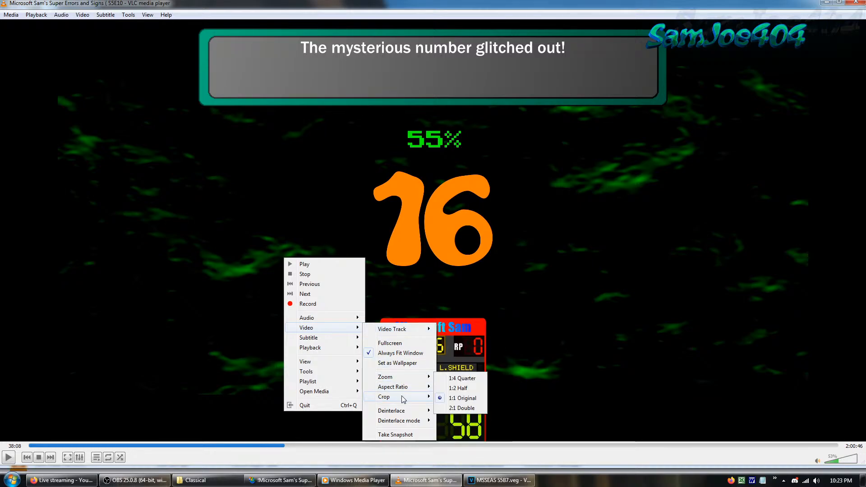
click(159, 230)
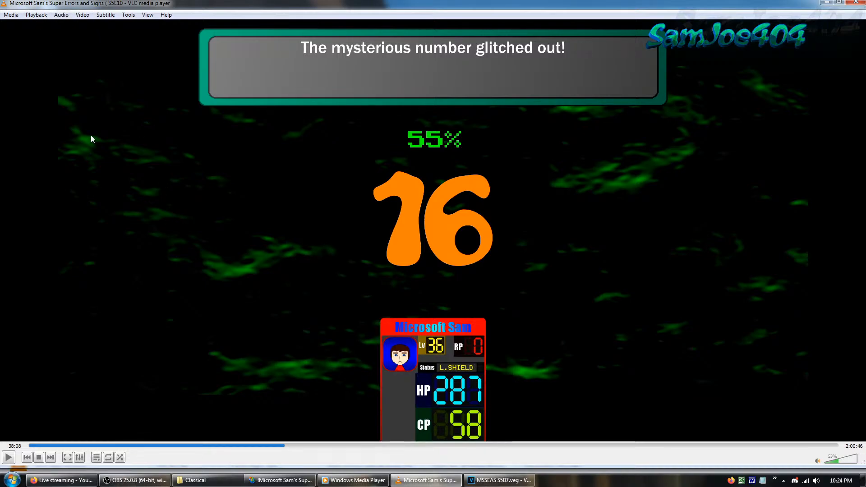
right_click(137, 204)
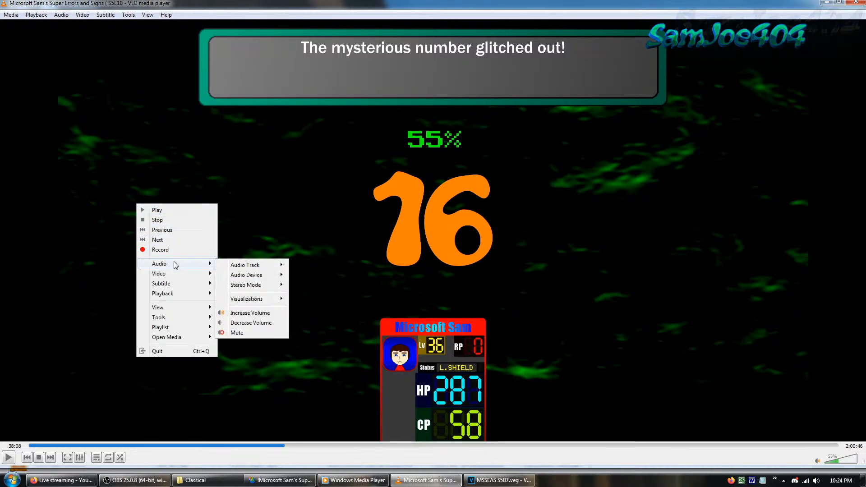
mouse_move(190, 285)
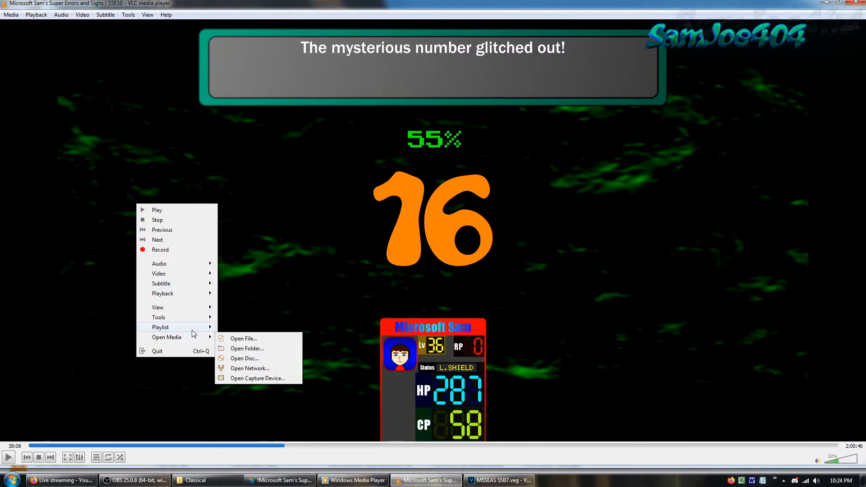
mouse_move(193, 333)
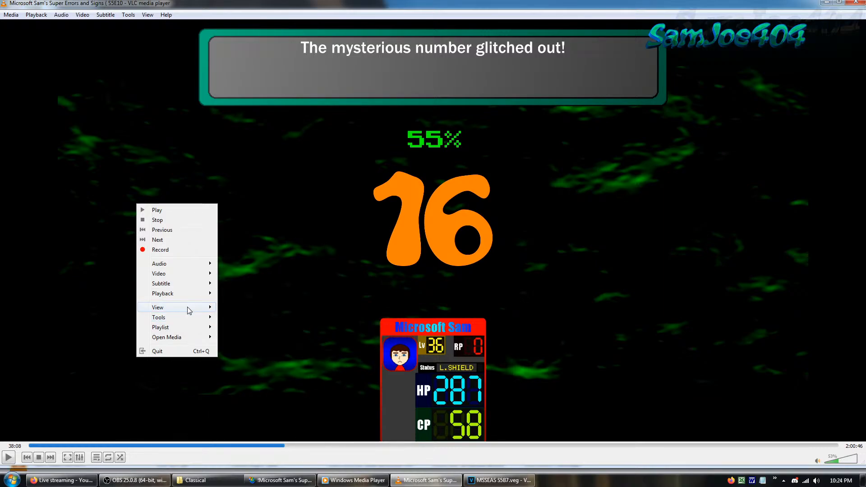
mouse_move(189, 311)
click(319, 169)
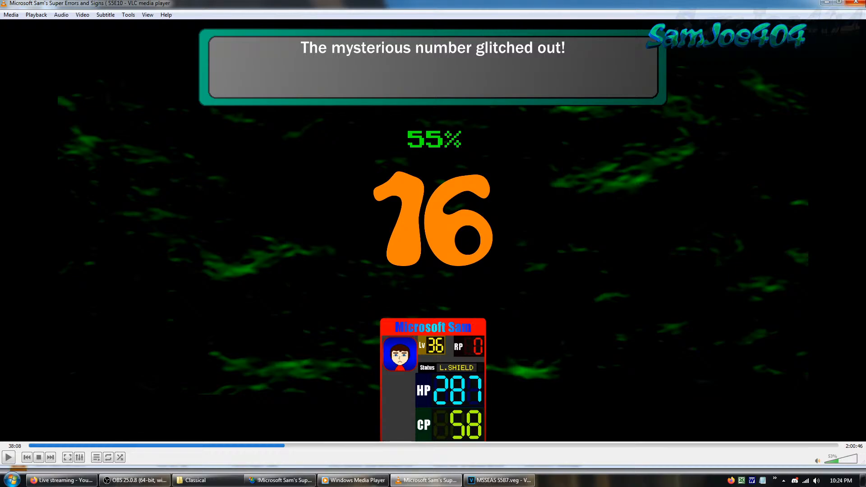
Close the S5E10 episode player and the episode folder window, returning to the MSSEAS S5B7 project in VEGAS Pro
click(856, 2)
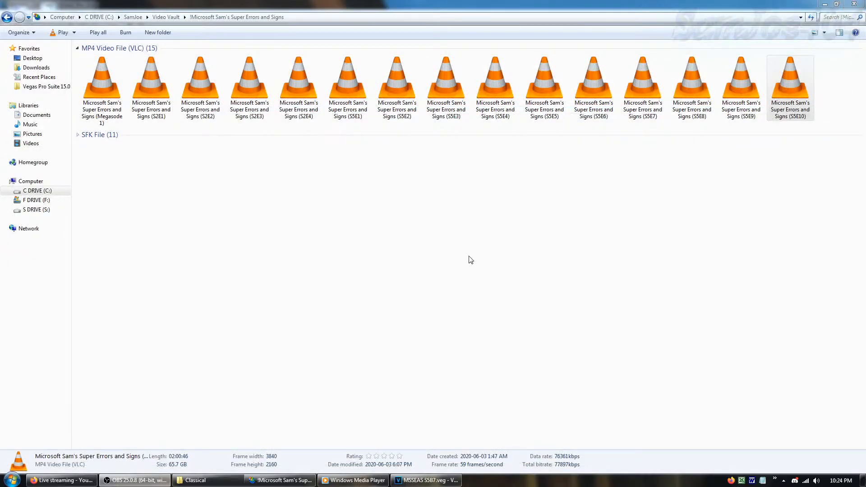
click(679, 215)
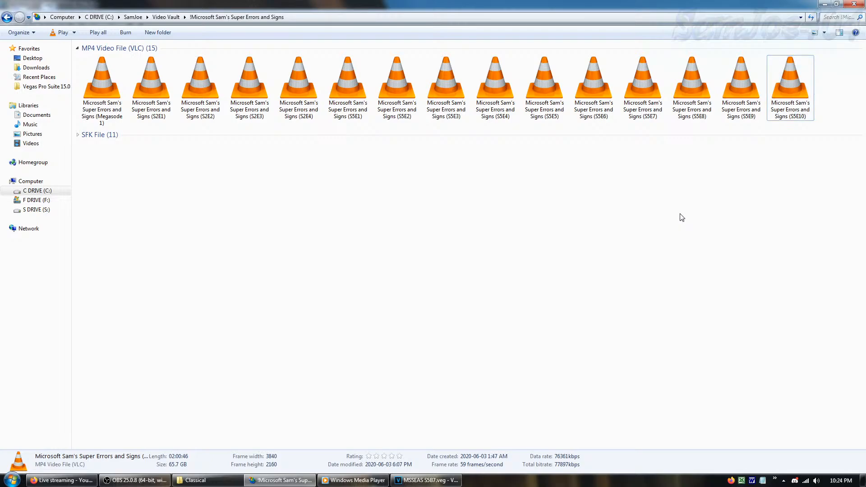
click(795, 92)
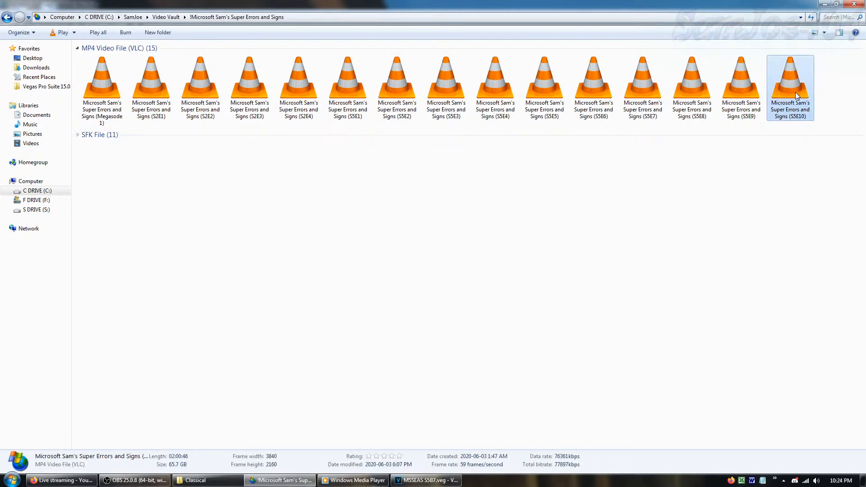
click(822, 93)
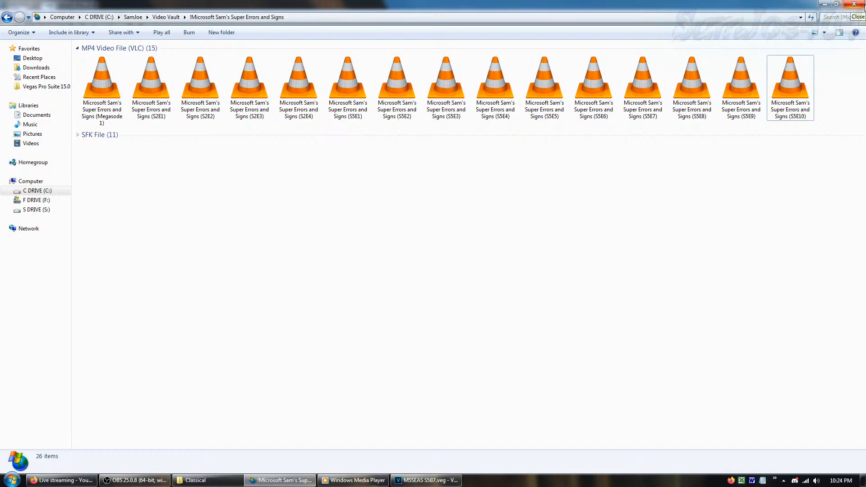
click(853, 4)
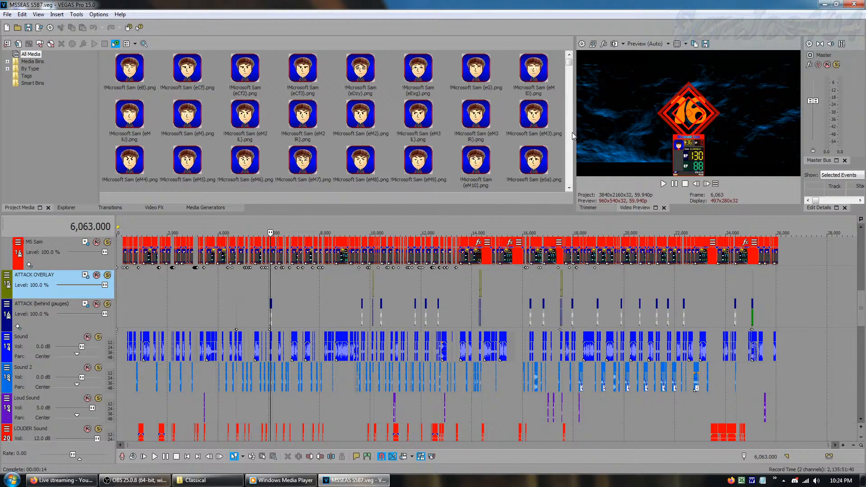
Examine the project's audio tracks, from Sound and Sound 2 through Loud Sound, LOUDER Sound, Sound 3 and LOUDER Sound 2
click(61, 329)
click(45, 357)
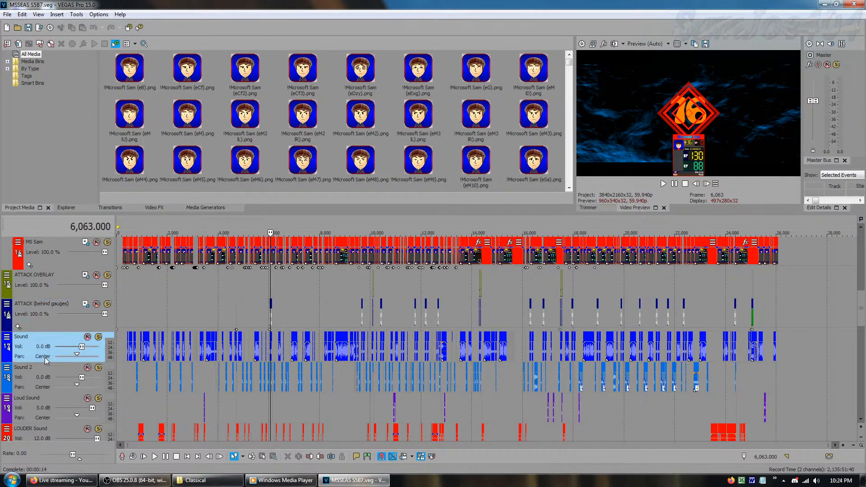
click(860, 419)
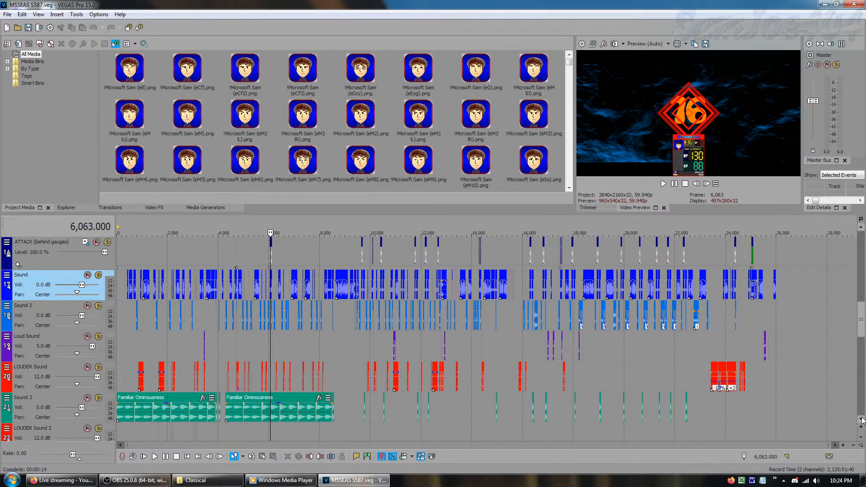
click(861, 419)
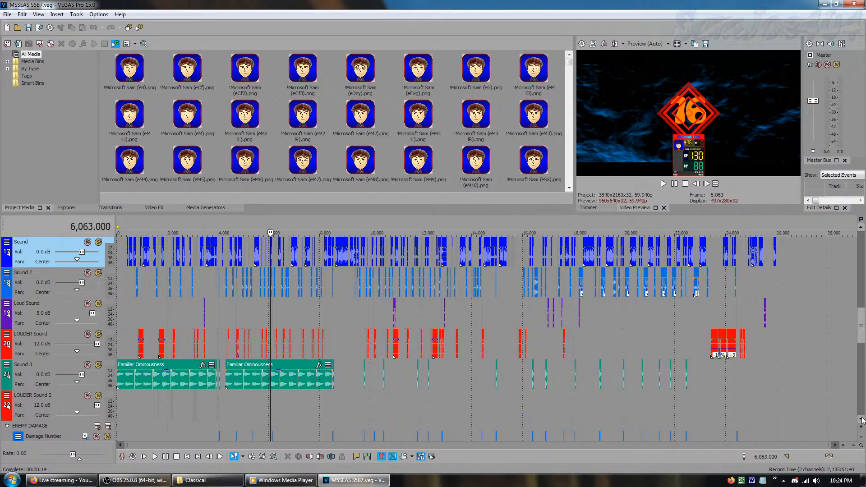
click(861, 419)
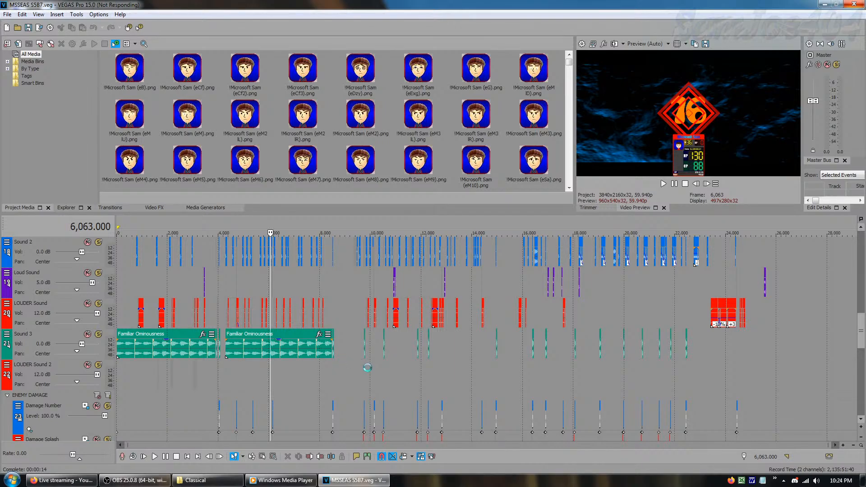
Examine the ENEMY DAMAGE number and splash tracks and the HP/CP Gauge, Overlay and 16 tracks of the ENEMY: 16 group
scroll(347, 366, down, 2)
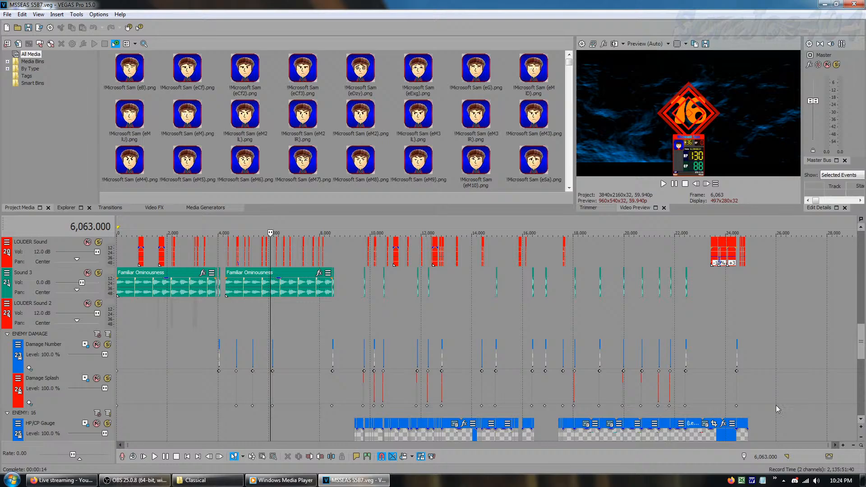
scroll(33, 358, down, 1)
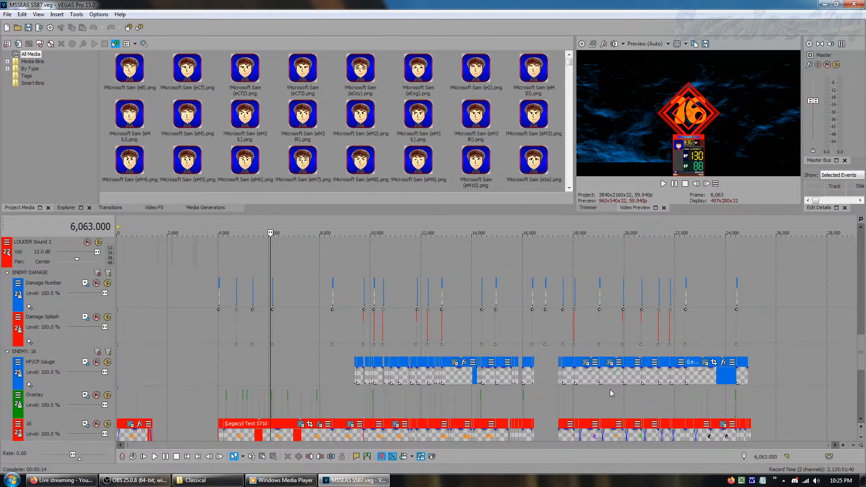
click(860, 419)
click(861, 419)
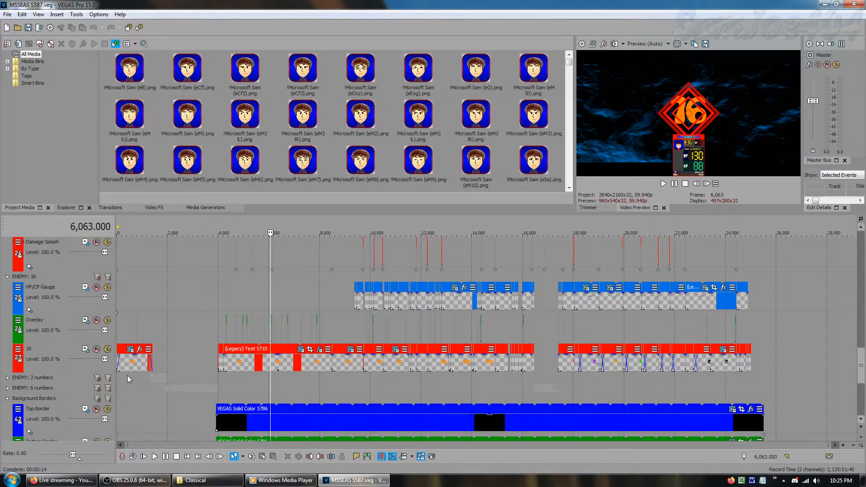
Expand the ENEMY: 2 numbers group to view its Left and Right tracks, collapse it, and expand the ENEMY: 6 numbers group
scroll(5, 380, down, 1)
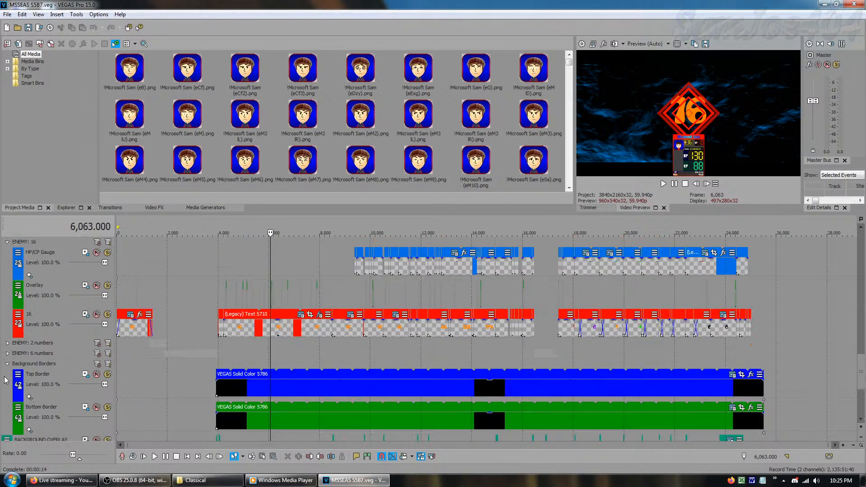
click(7, 344)
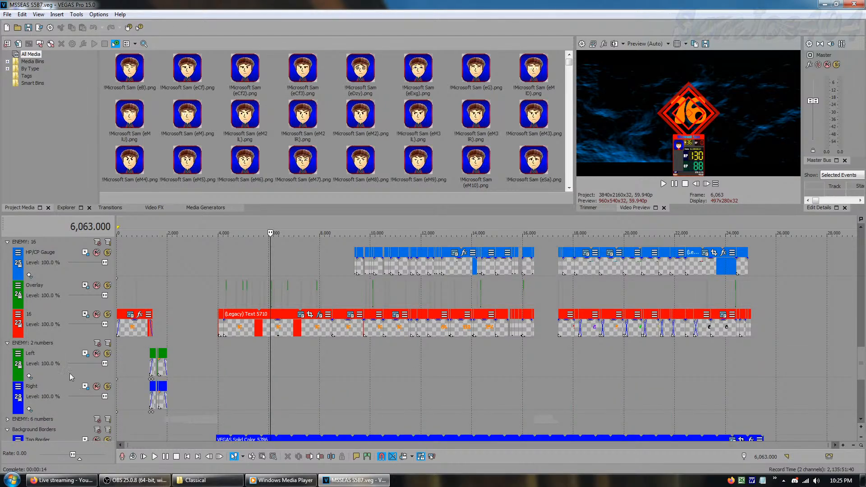
click(7, 343)
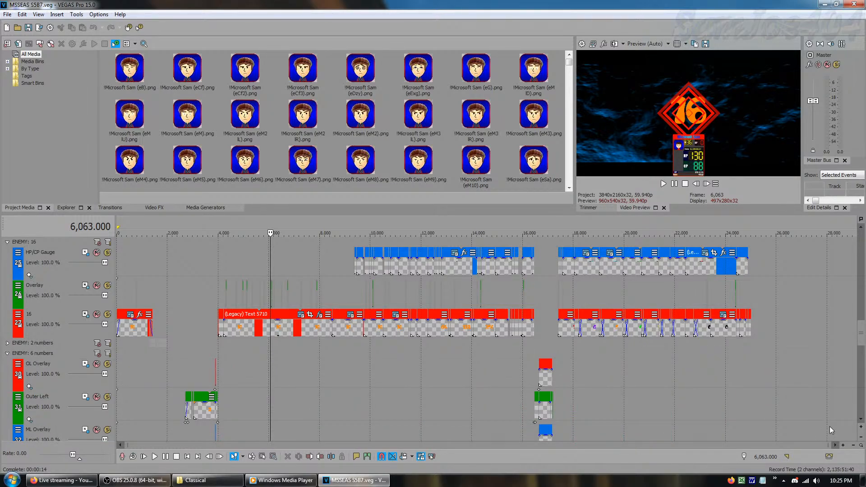
Examine the ENEMY: 6 numbers tracks from OL Overlay down to Outer Right, and collapse the group
scroll(862, 424, down, 3)
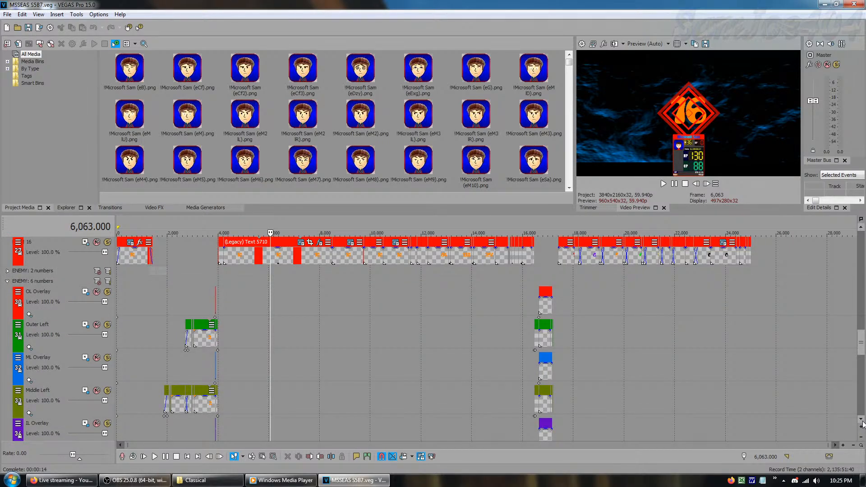
scroll(862, 424, down, 4)
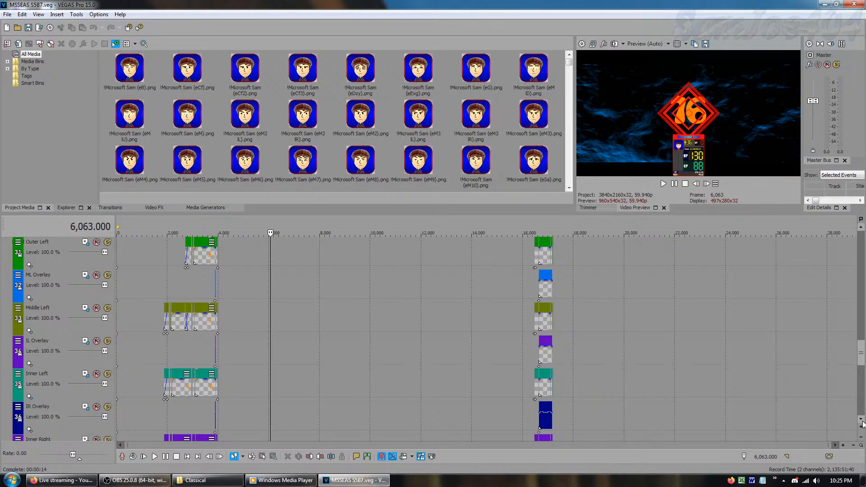
scroll(862, 423, down, 1)
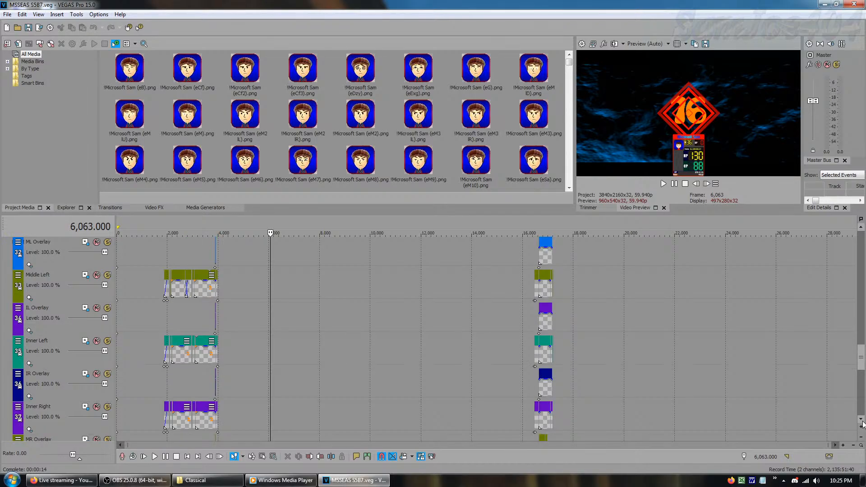
scroll(862, 424, down, 2)
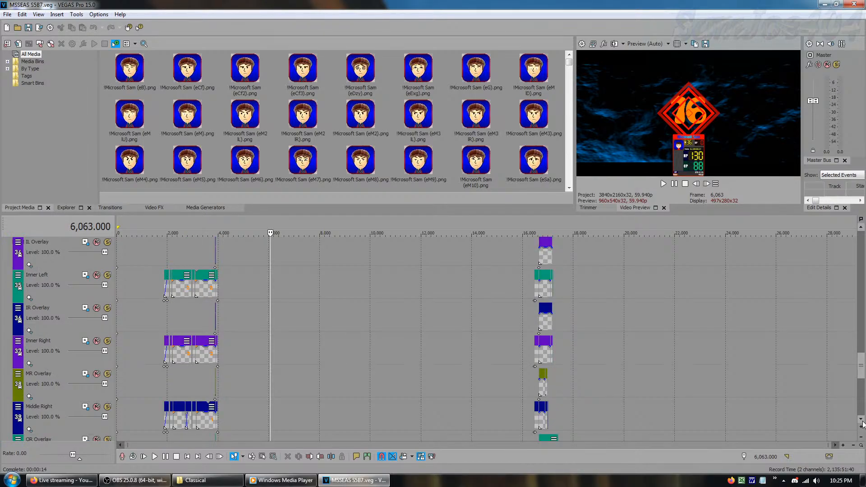
scroll(862, 424, down, 2)
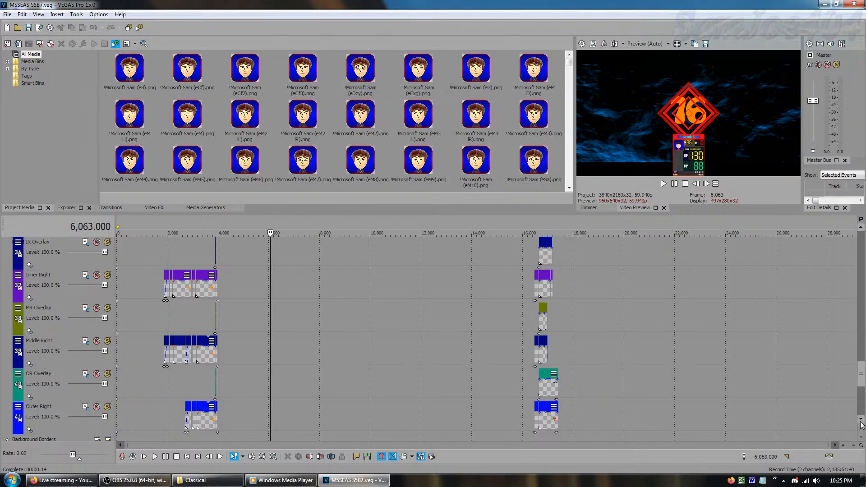
scroll(863, 424, down, 1)
drag(862, 387, 862, 341)
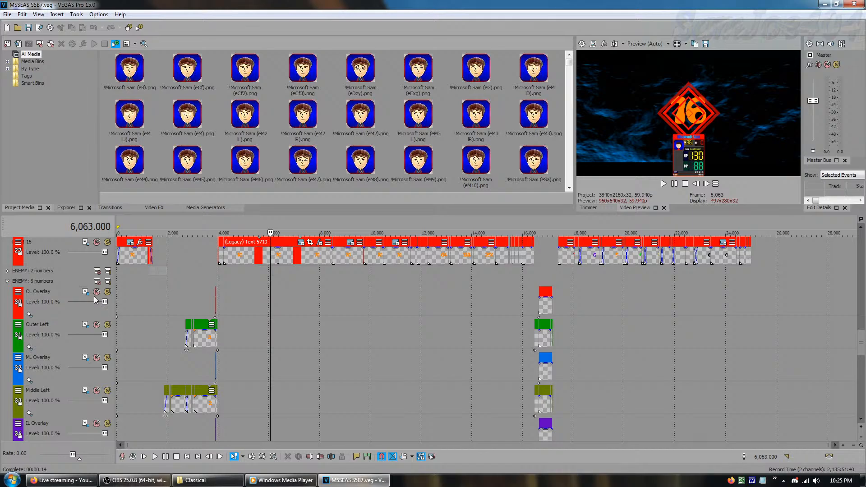
click(6, 281)
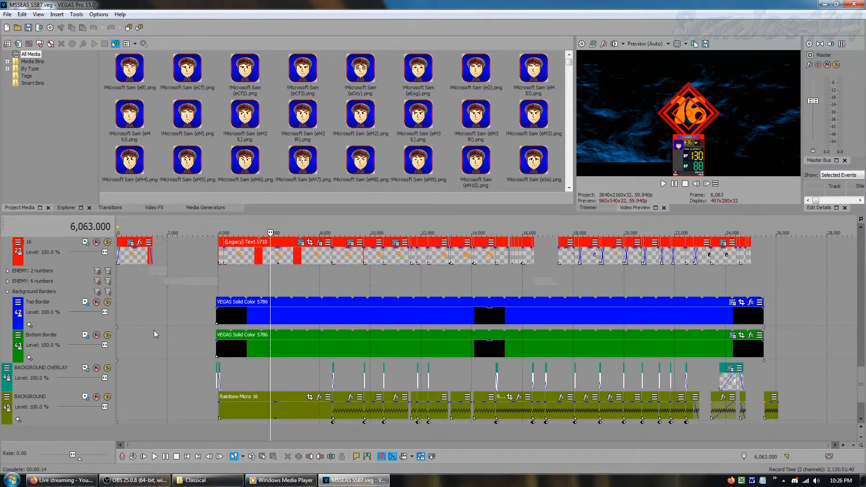
Examine the Top Border, BACKGROUND OVERLAY and BACKGROUND tracks, including the first overlay flash near frame 4,026
click(361, 312)
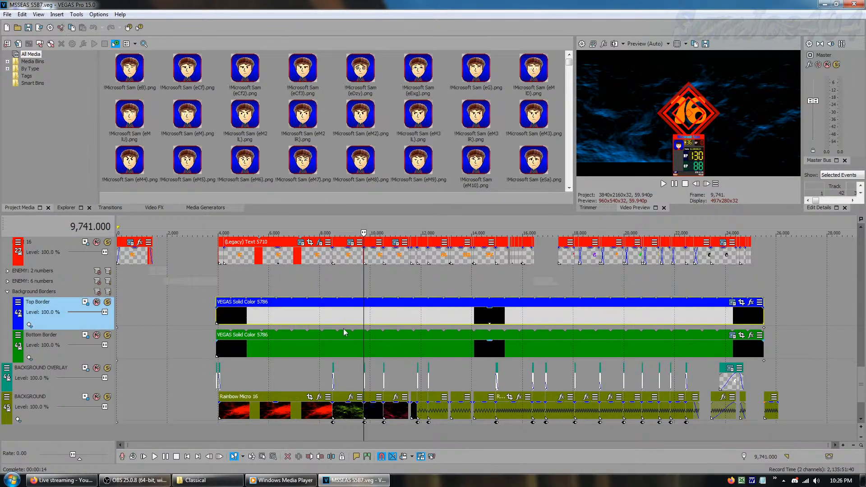
click(285, 377)
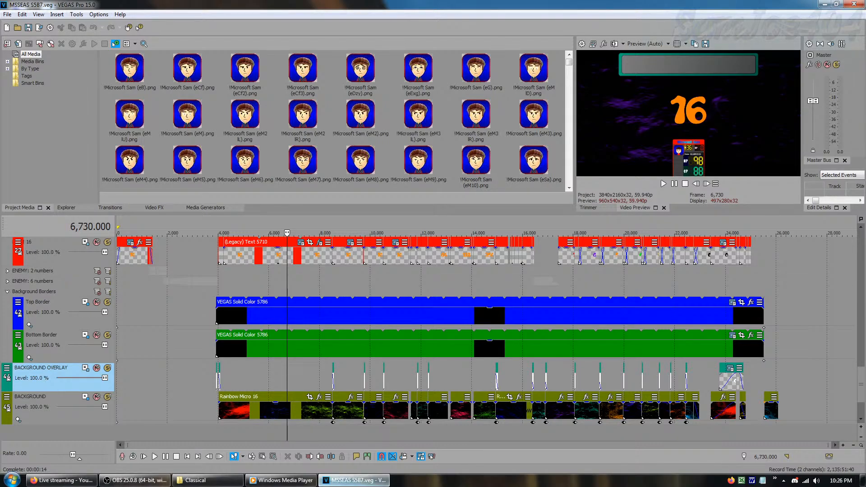
click(220, 374)
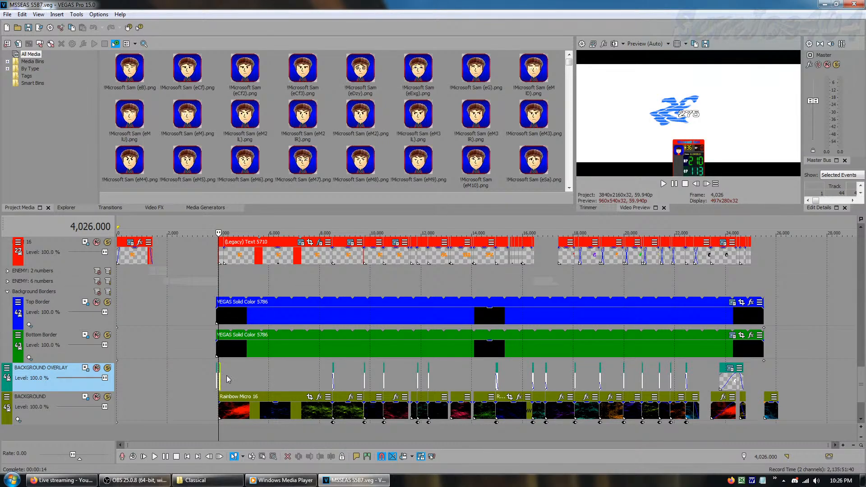
click(222, 382)
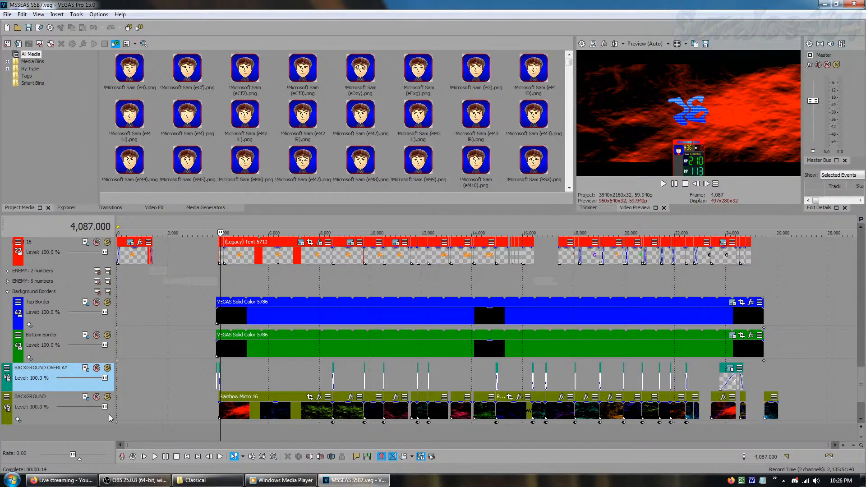
click(77, 423)
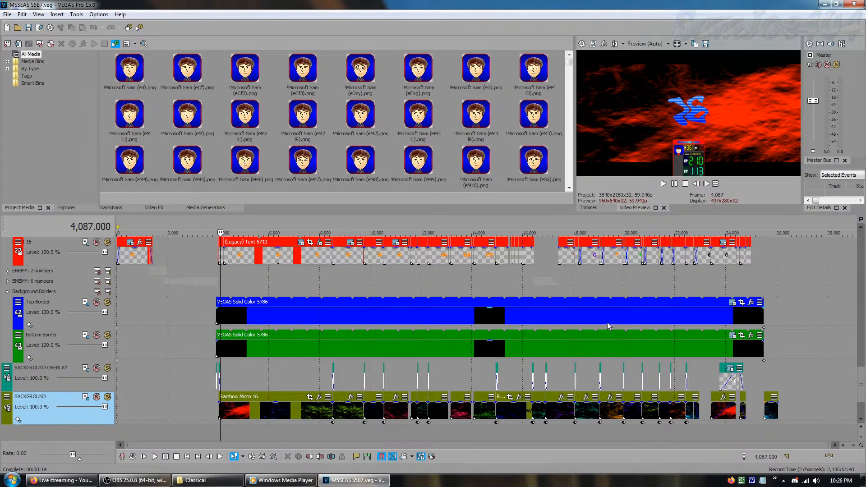
Preview the background near frame 5,635 and find the S_TextureMicro generator among the media generators
click(260, 376)
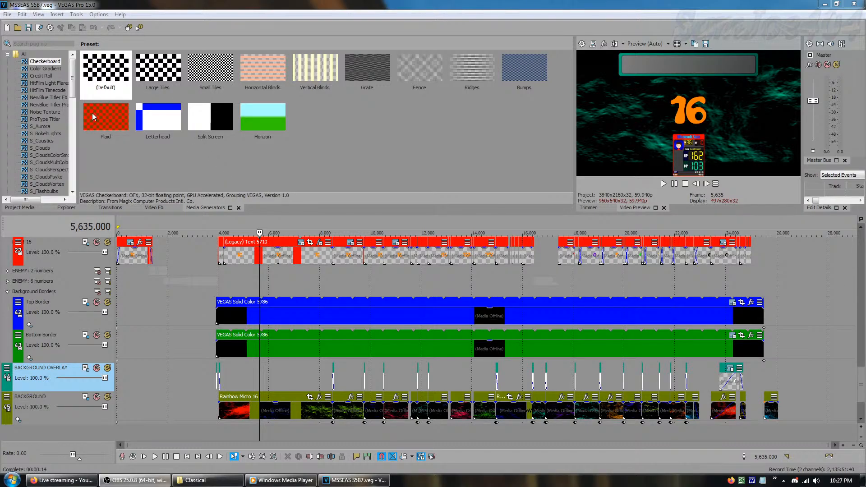
click(72, 192)
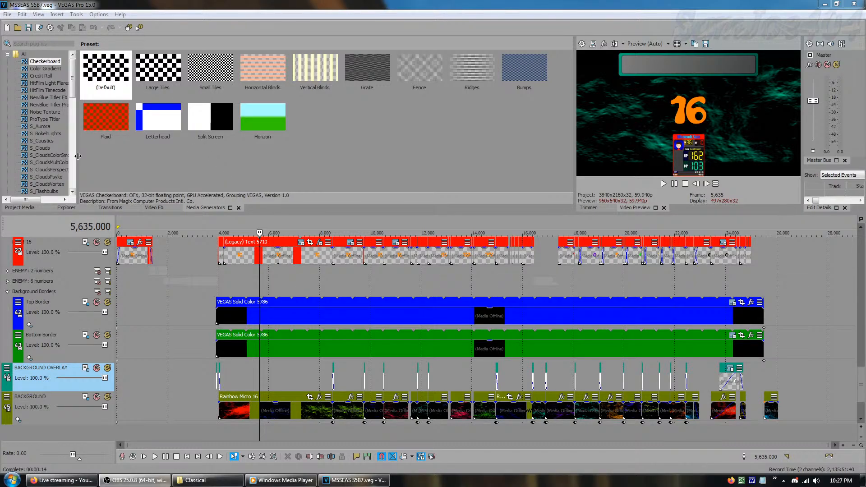
click(73, 192)
click(73, 191)
click(73, 192)
click(73, 192)
click(73, 192)
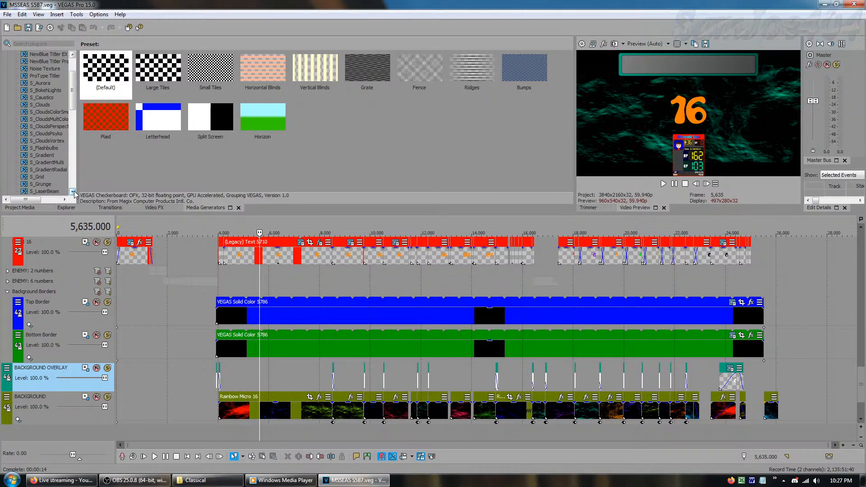
click(73, 191)
click(73, 192)
click(73, 192)
click(73, 192)
click(73, 192)
click(73, 191)
click(73, 191)
click(73, 191)
click(73, 191)
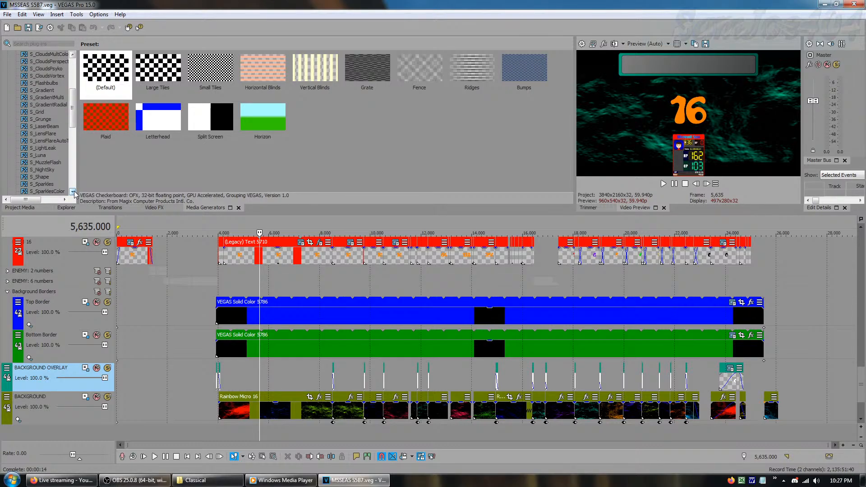
click(74, 192)
click(73, 191)
click(73, 192)
click(73, 191)
click(73, 192)
click(74, 192)
click(73, 192)
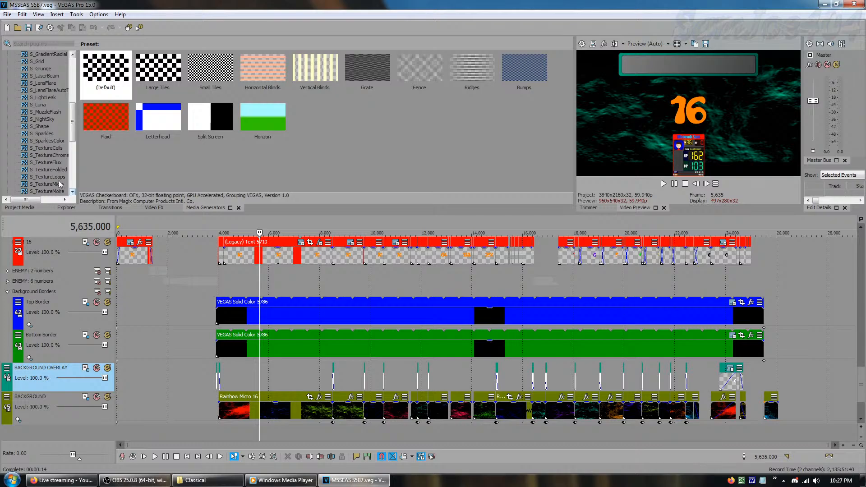
click(56, 185)
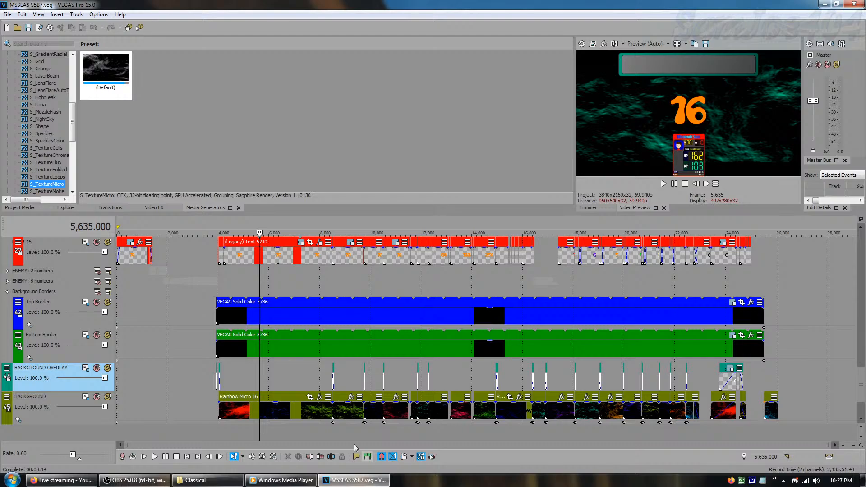
Mute the BACKGROUND track to preview the frame without its texture, and unmute it again
click(97, 396)
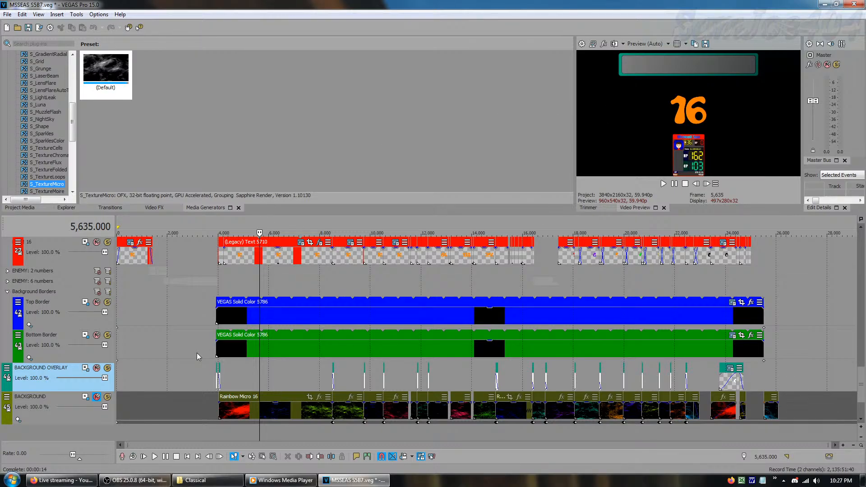
click(97, 396)
click(134, 118)
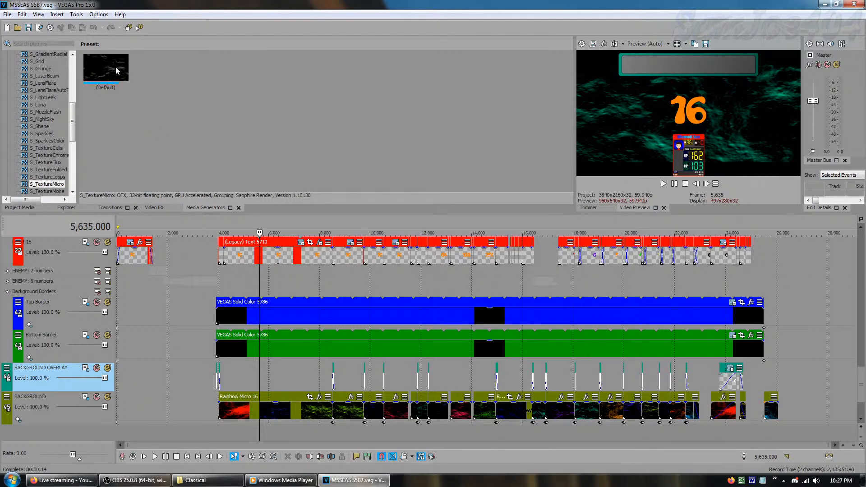
Browse the presets of the S_Clouds and S_CloudsPerspective media generators
scroll(71, 137, up, 4)
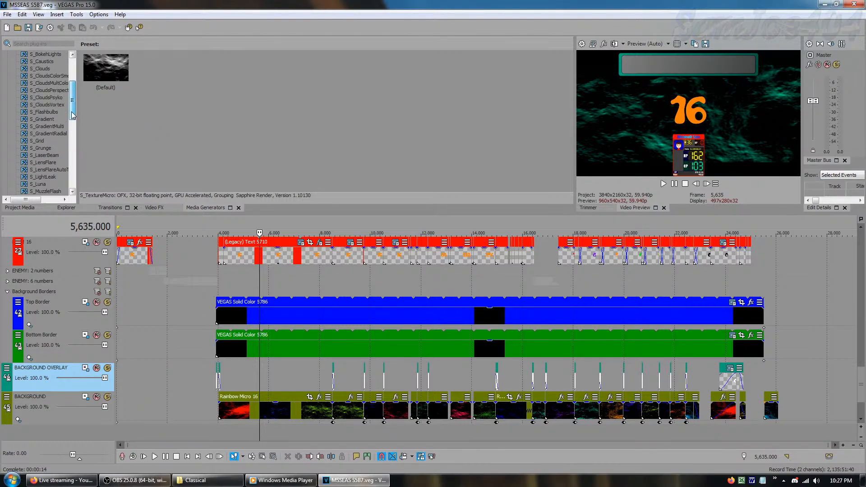
click(43, 68)
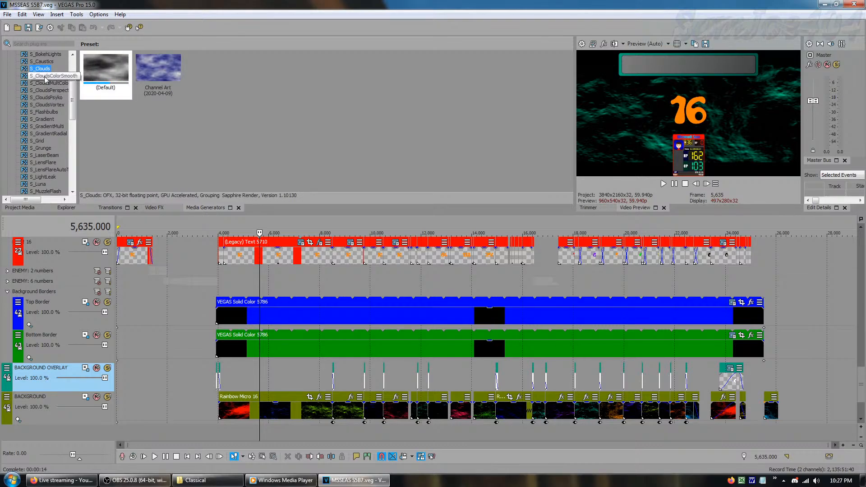
scroll(46, 95, up, 1)
scroll(46, 118, down, 3)
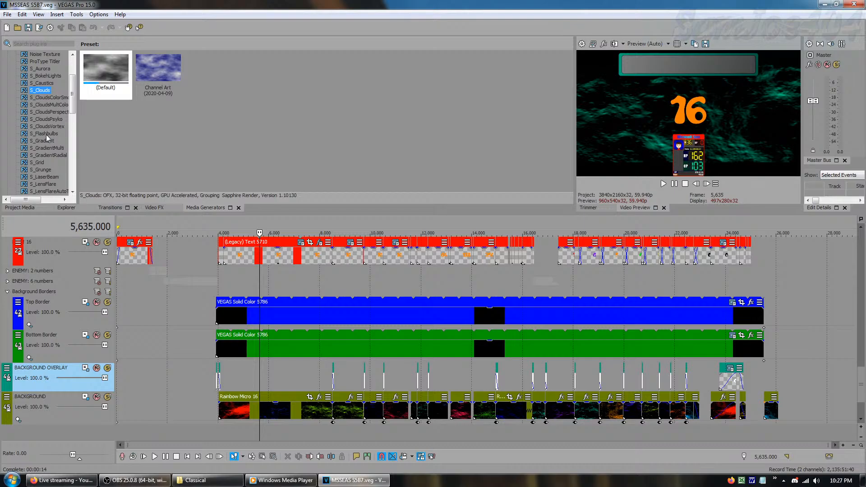
scroll(46, 134, up, 5)
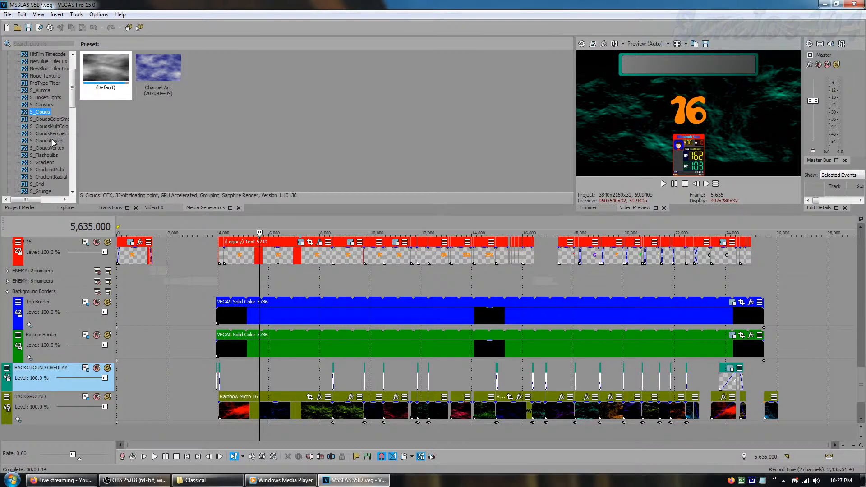
scroll(53, 135, down, 1)
click(54, 135)
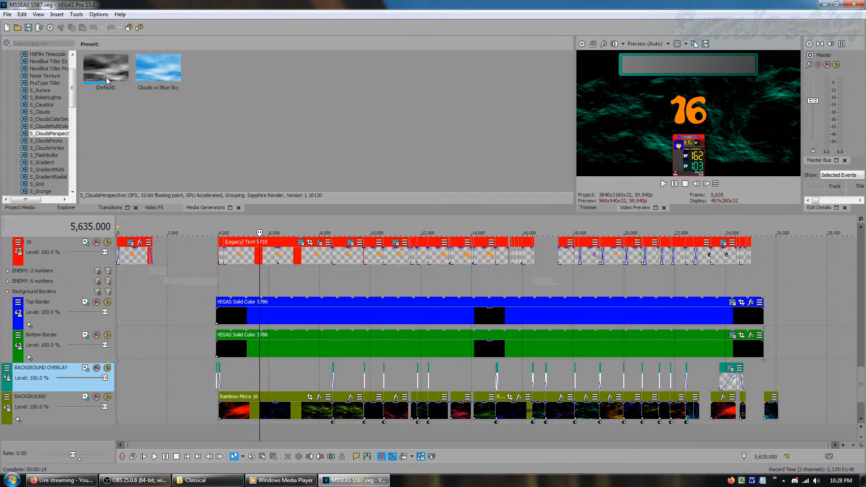
Show the project media again and return to the topmost tracks and the start of the timeline
click(18, 208)
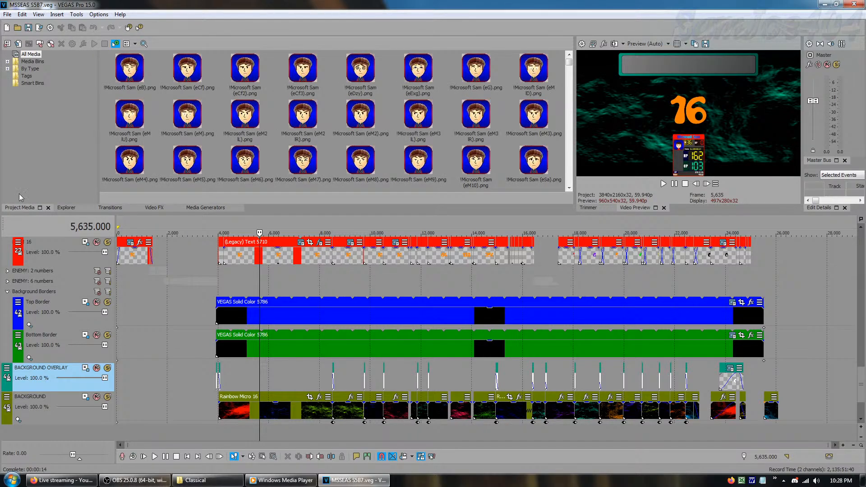
click(27, 147)
drag(862, 395, 865, 267)
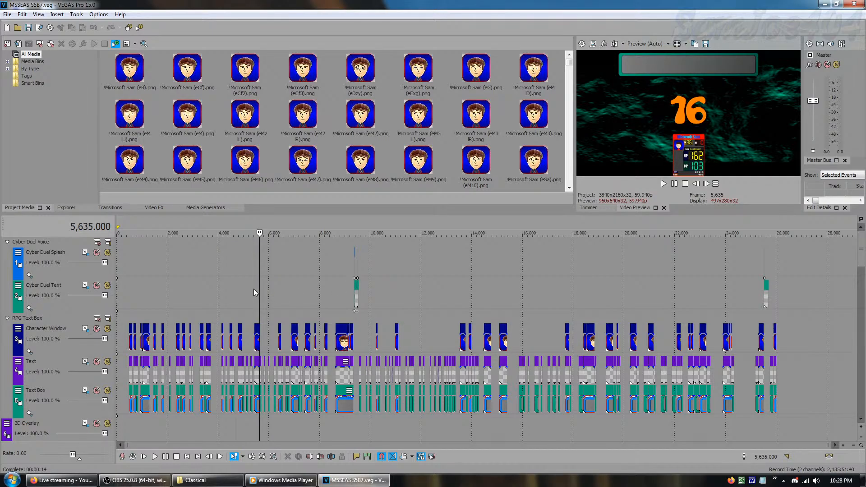
key(Home)
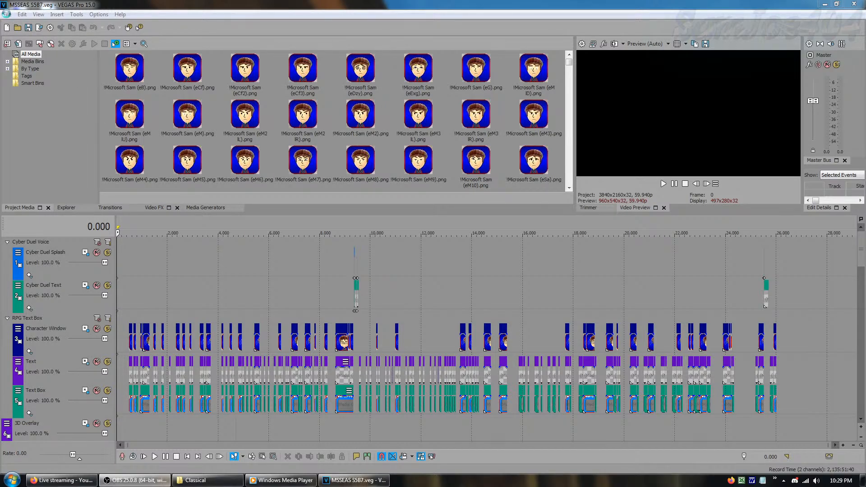
Try to open the S5E2 project from the !Microsoft Sam's Super Errors and Signs folder
click(6, 14)
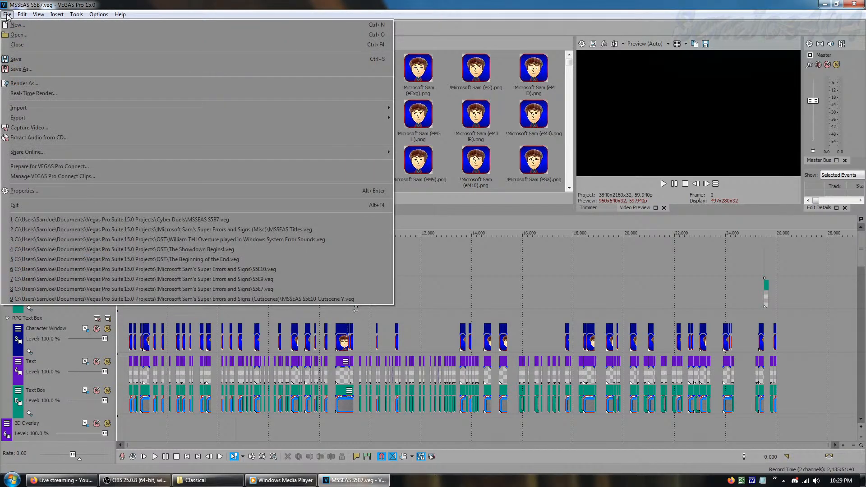
click(40, 36)
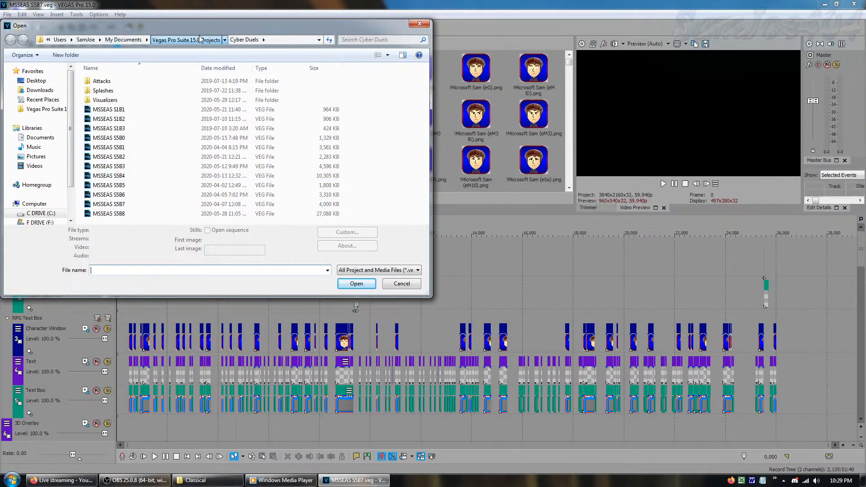
click(186, 40)
double_click(157, 82)
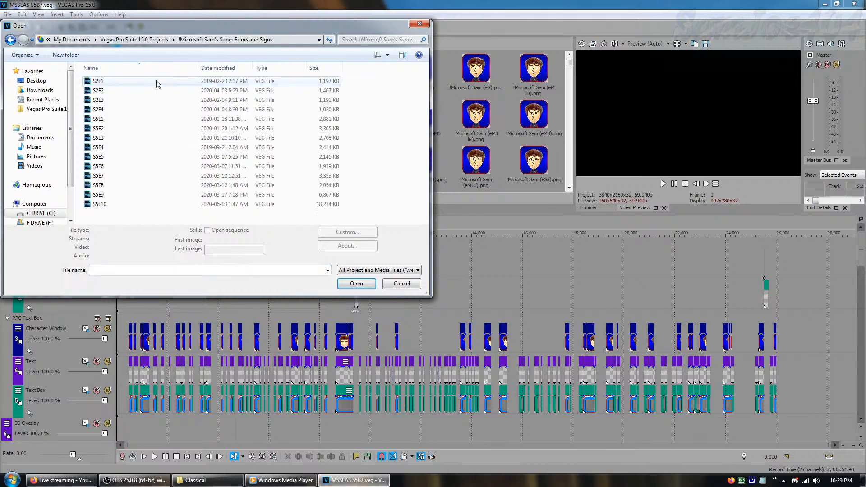
click(104, 129)
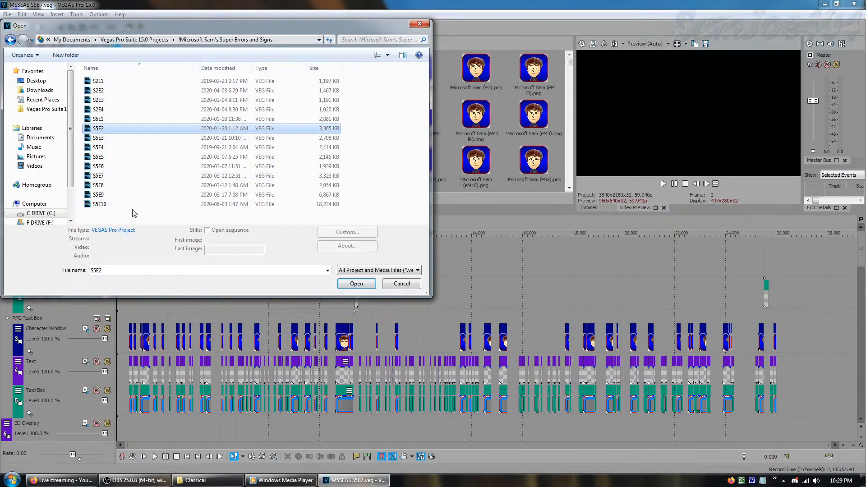
key(Return)
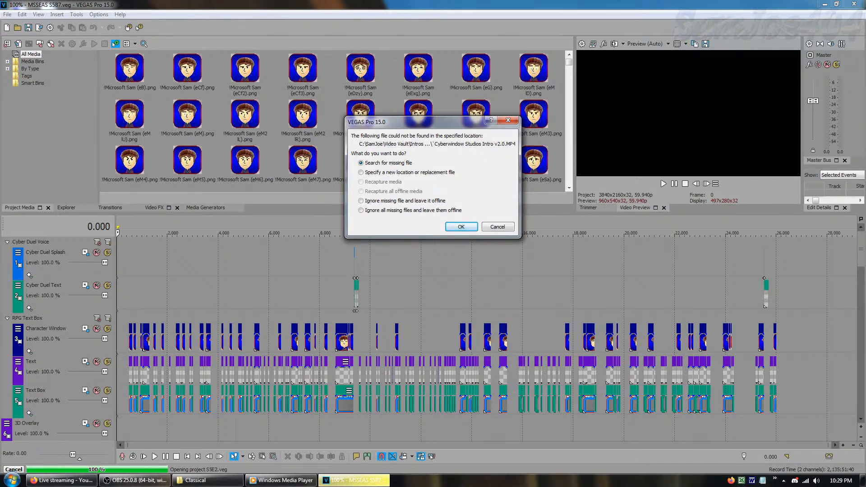
Leave the missing intro files offline, and cancel loading the S5E2 project
click(387, 202)
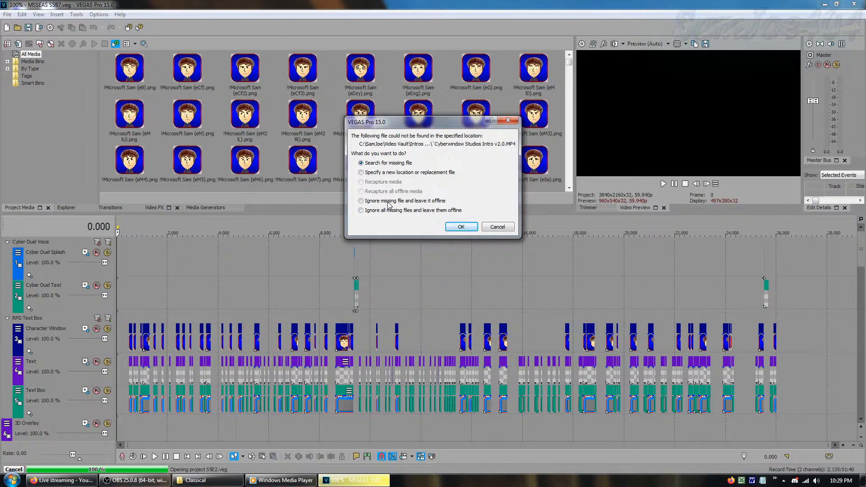
click(463, 228)
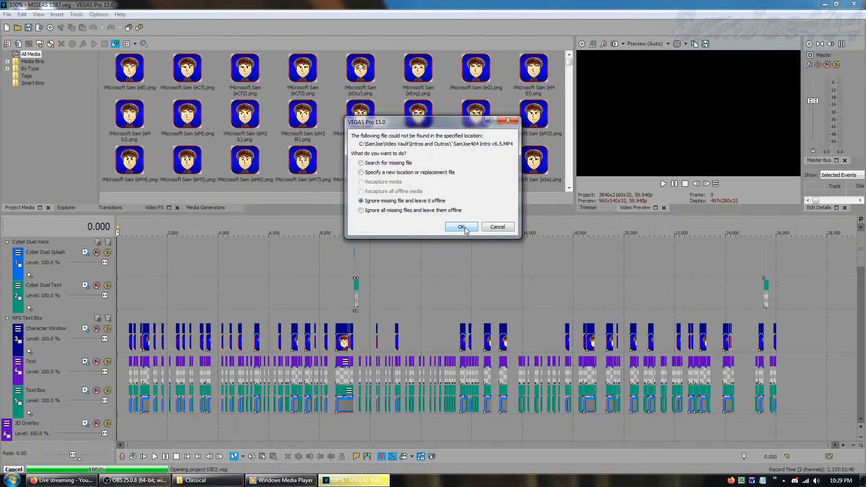
click(465, 229)
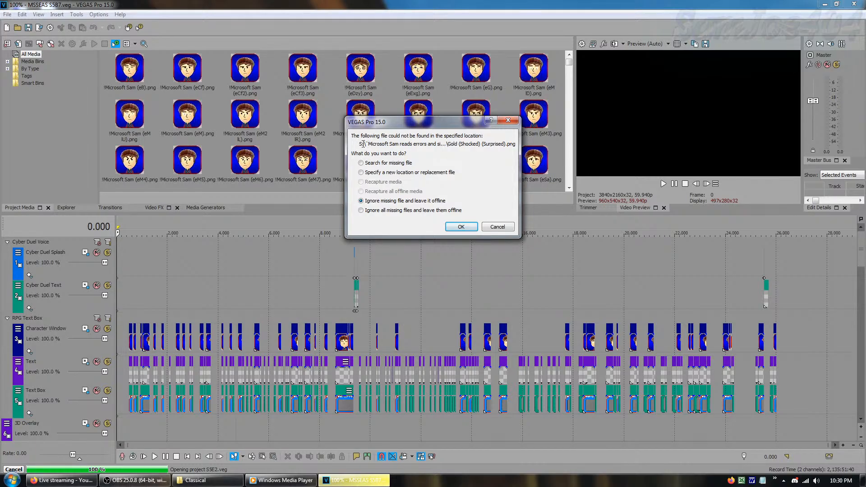
click(497, 227)
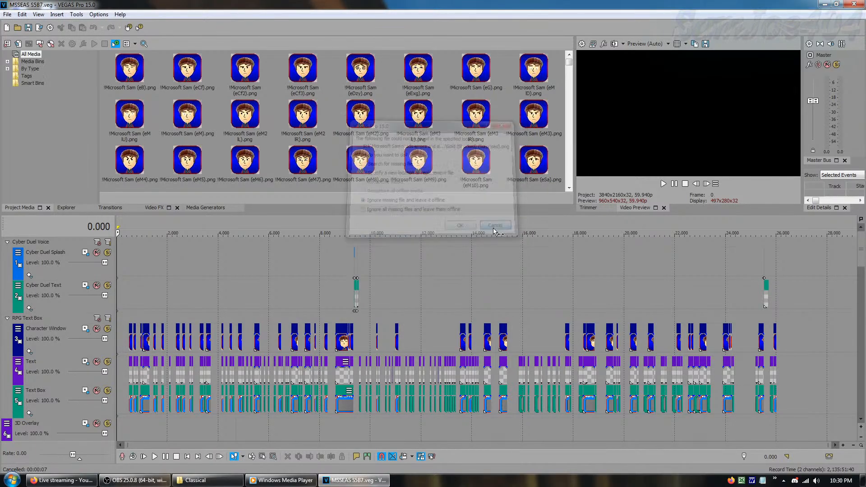
Open the MSSEAS S5B8 project from the Cyber Duels folder
click(8, 14)
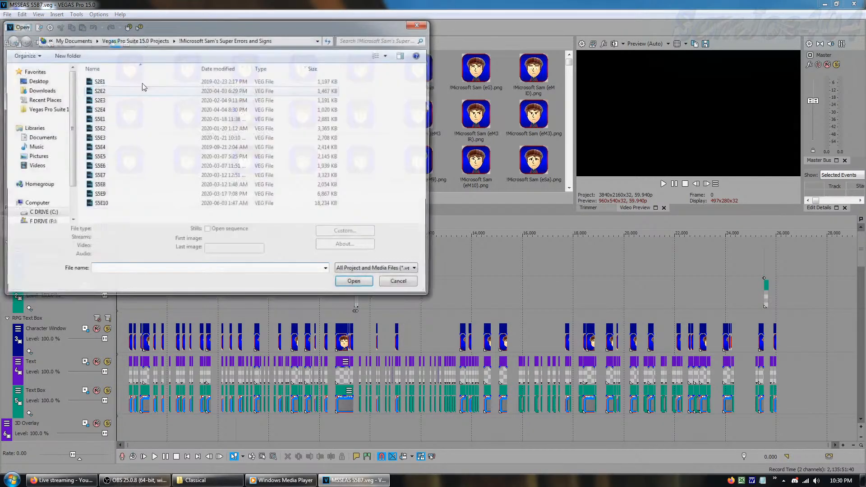
click(157, 40)
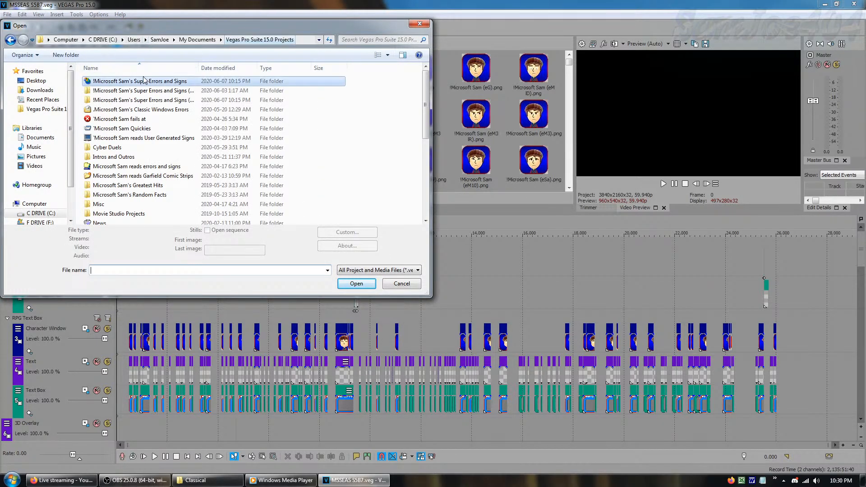
click(138, 130)
key(Up)
key(Up)
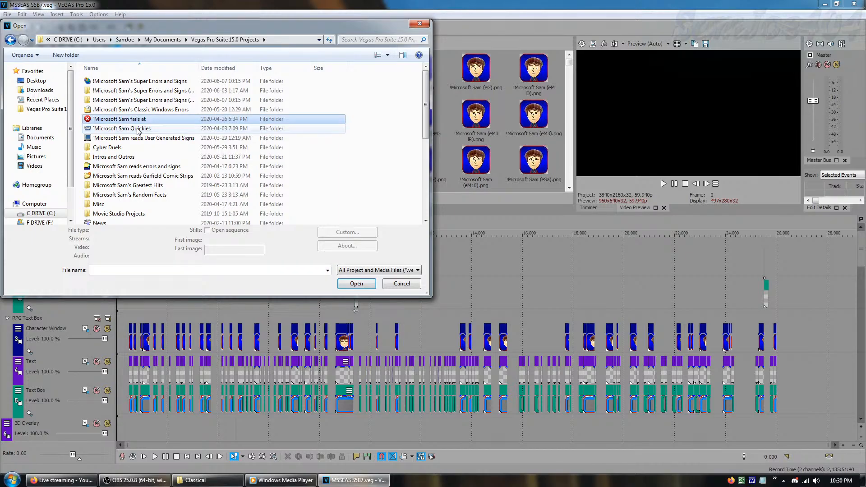
key(Down)
key(Down)
key(Down)
key(Down)
key(Return)
key(Down)
key(Down)
key(Down)
key(Down)
key(Down)
key(Down)
key(Down)
key(Down)
key(Down)
key(Down)
key(Down)
key(Down)
key(Down)
key(Down)
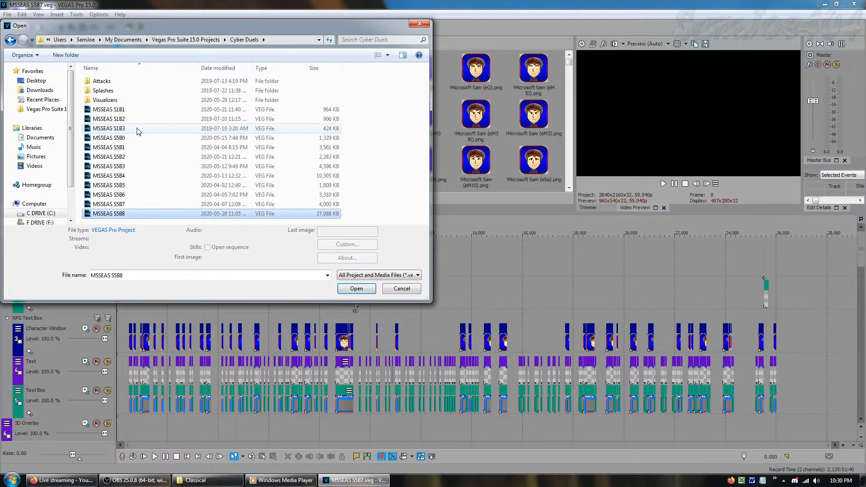
key(Return)
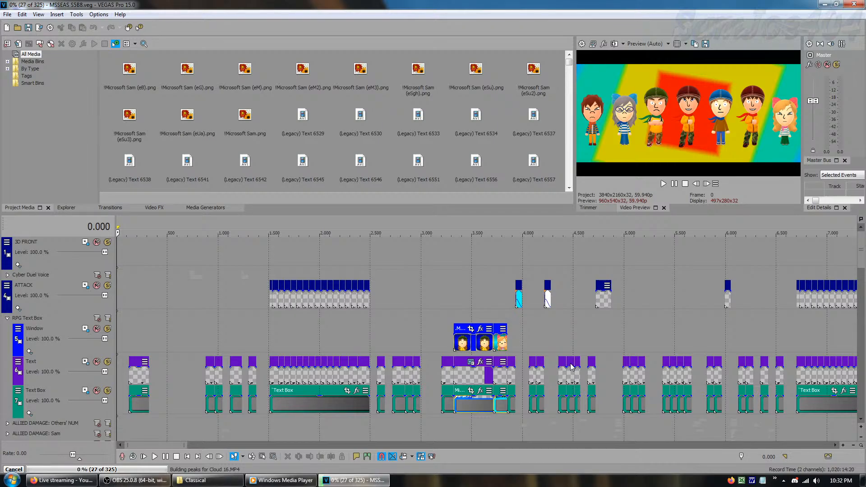
Fit the whole length of the S5B8 project into the timeline view
scroll(570, 366, down, 5)
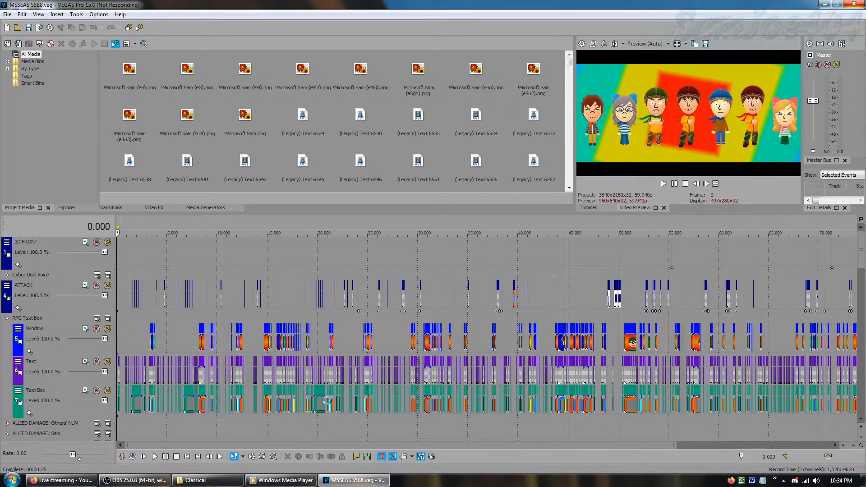
scroll(312, 397, down, 1)
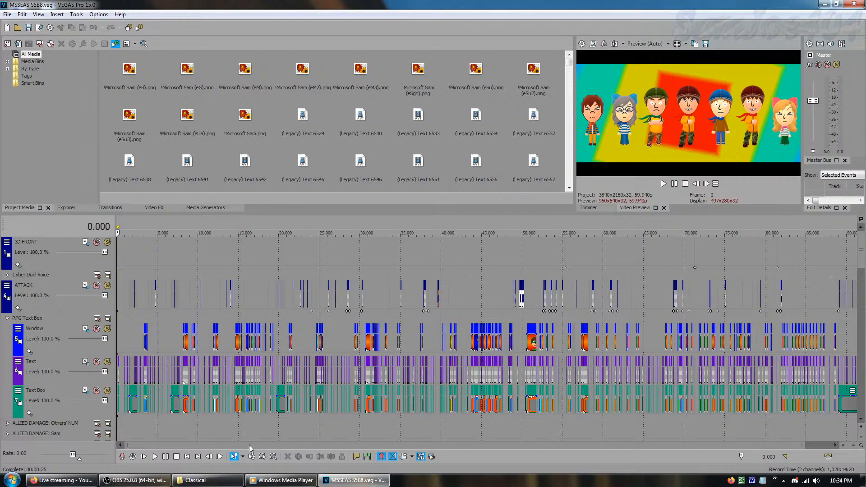
double_click(249, 445)
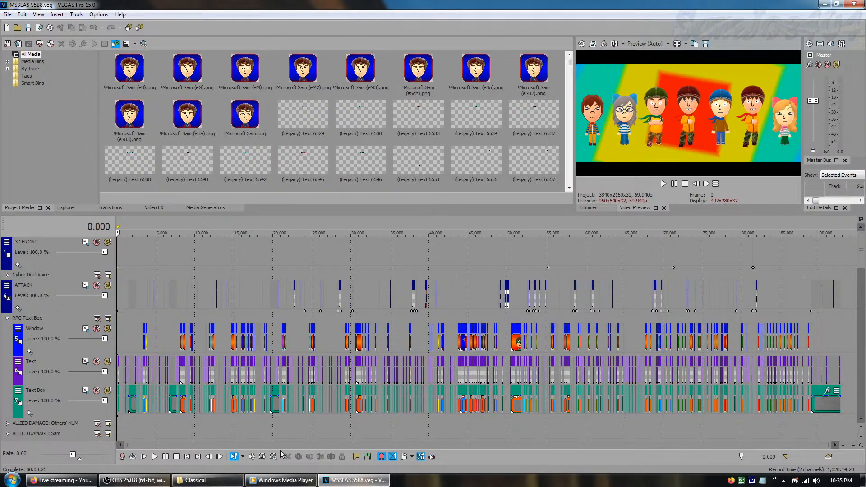
Play 1812_Overture_by_Tchaikosvky from the Classical music folder as background music, and return to the VEGAS project
click(195, 479)
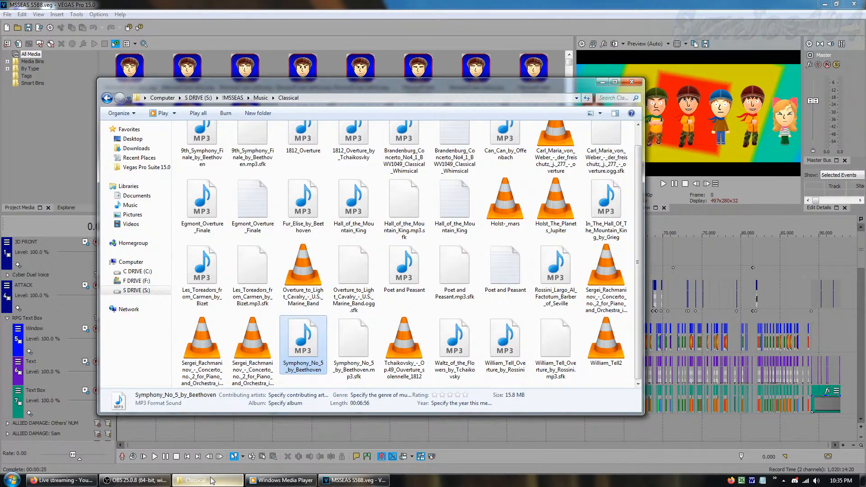
click(372, 152)
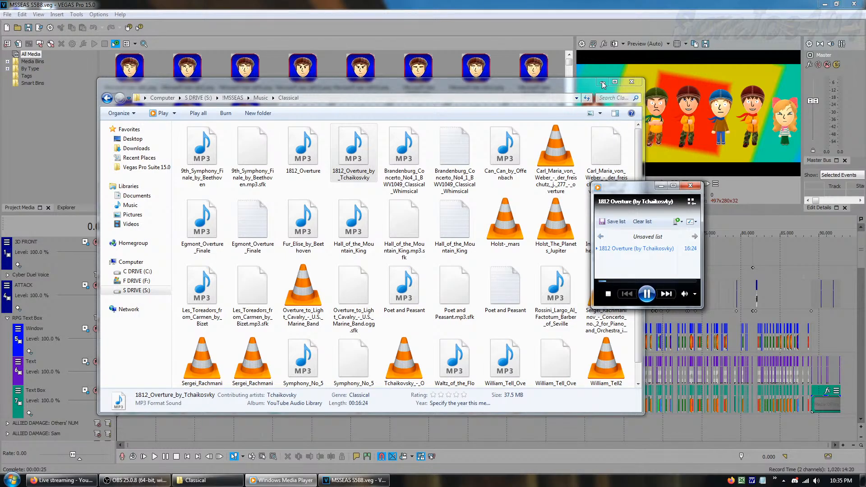
double_click(354, 154)
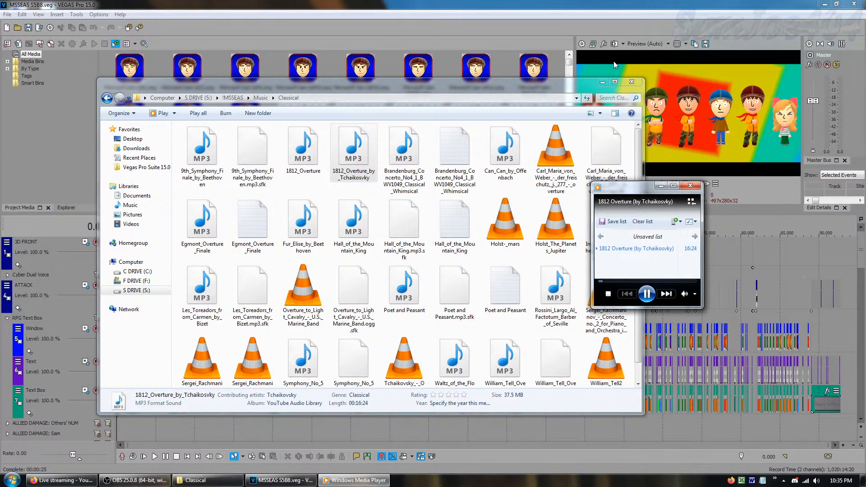
click(704, 72)
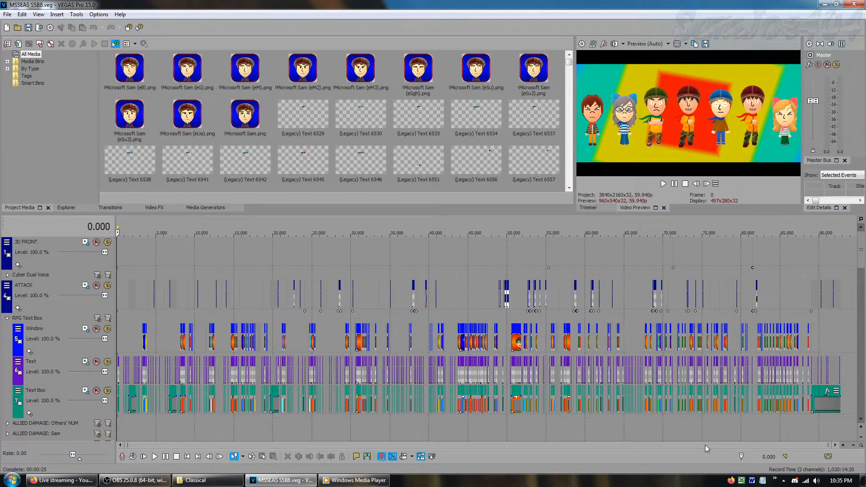
Open the Track Motion settings of the 3D FRONT track
click(71, 261)
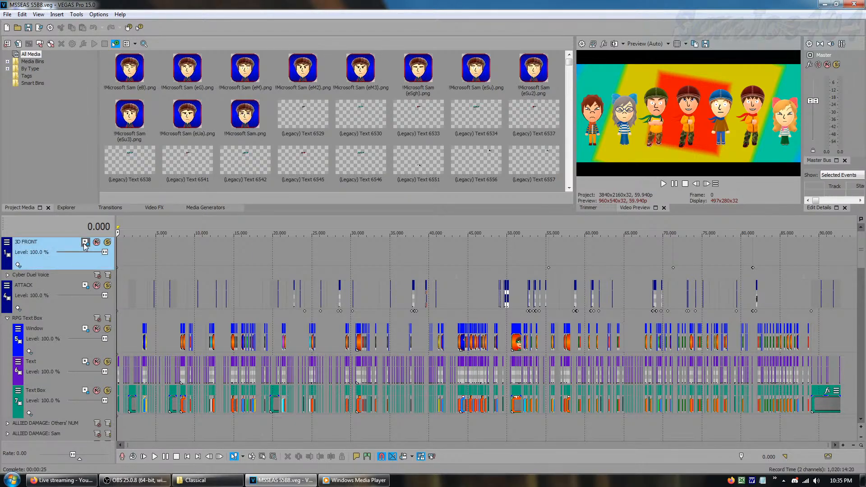
click(85, 242)
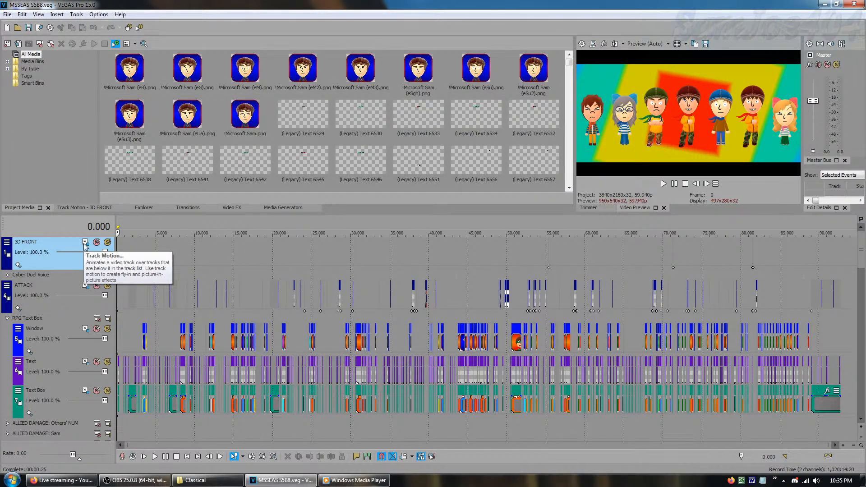
click(79, 208)
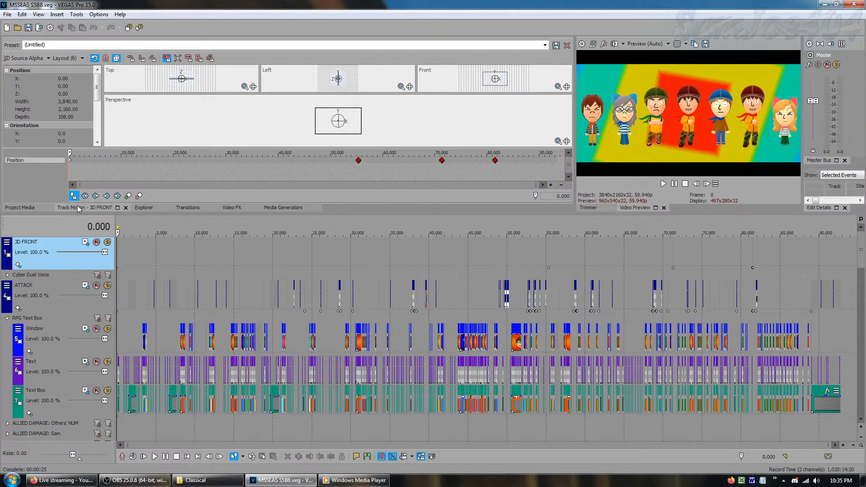
Go to the 3D FRONT motion keyframe at frame 55,340 and advance frame by frame through the flying logo attack
click(358, 160)
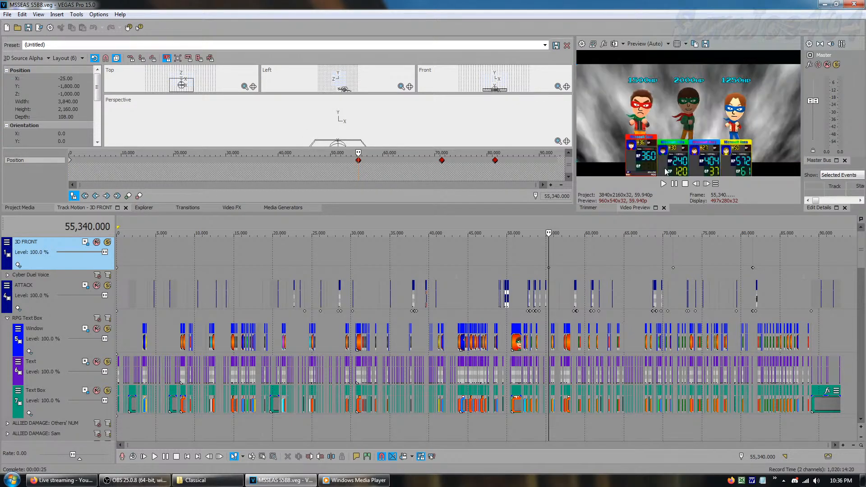
click(710, 184)
click(710, 184)
click(711, 184)
click(710, 184)
click(711, 184)
click(711, 184)
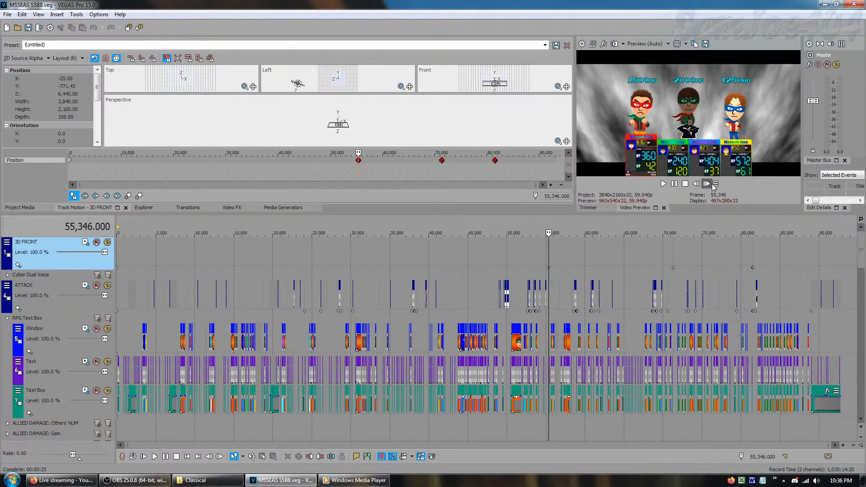
click(711, 185)
click(711, 185)
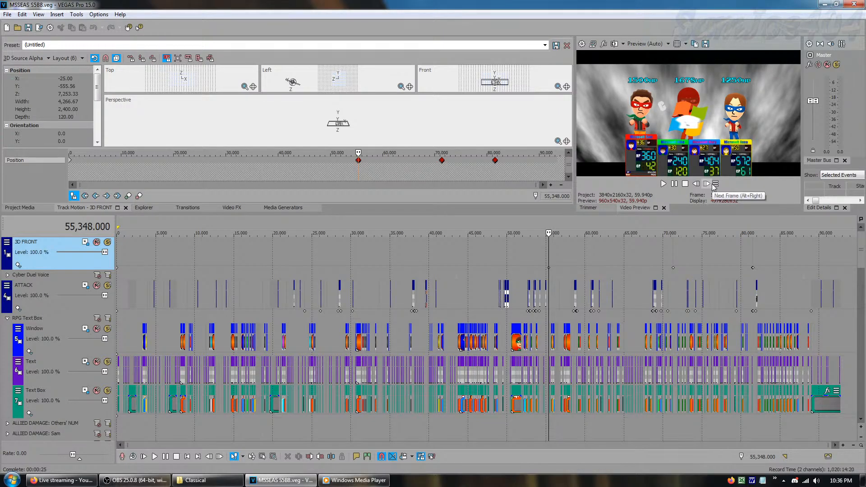
click(711, 185)
click(711, 185)
click(711, 185)
click(710, 185)
click(711, 185)
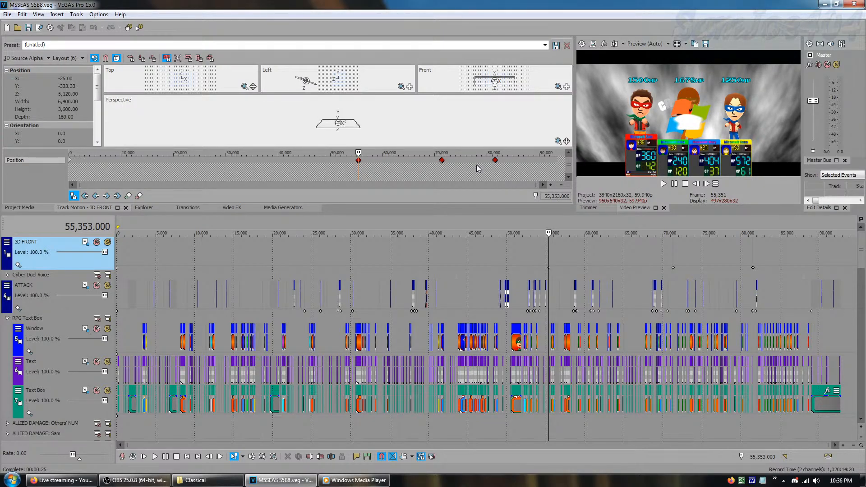
Go to the 3D FRONT motion keyframe just past frame 70,000 and advance frame by frame through that attack
click(437, 162)
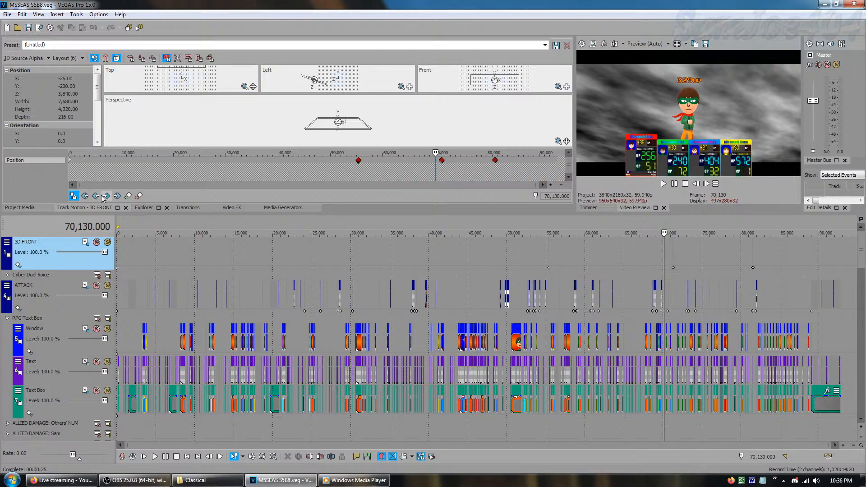
click(442, 160)
click(706, 184)
click(706, 184)
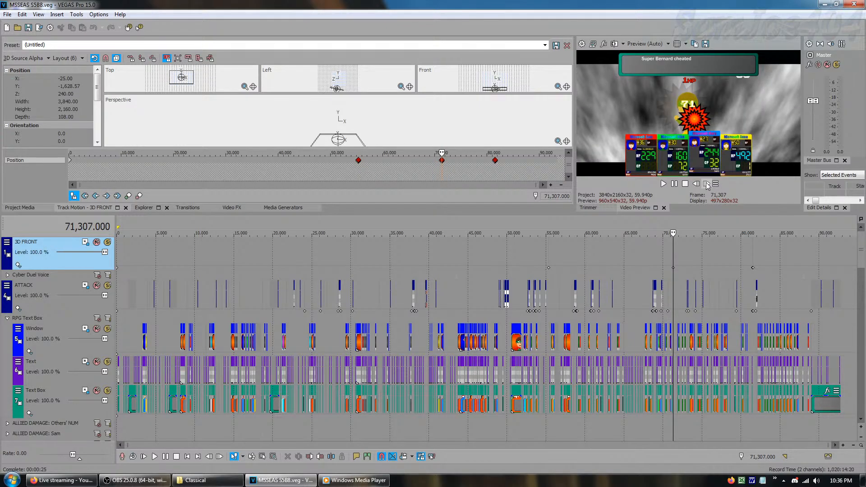
click(706, 184)
click(706, 184)
click(707, 184)
click(706, 184)
click(706, 184)
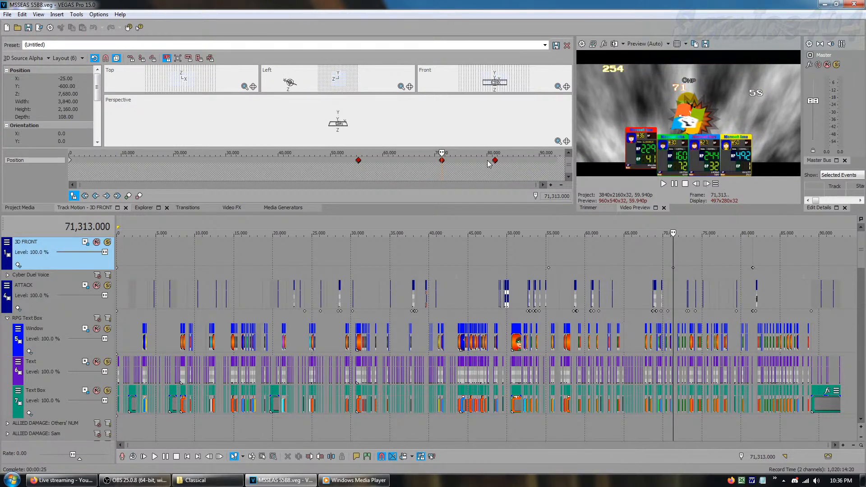
Go to the last 3D FRONT motion keyframe group at frame 81,510 and advance through the green fist animation
click(118, 196)
click(107, 197)
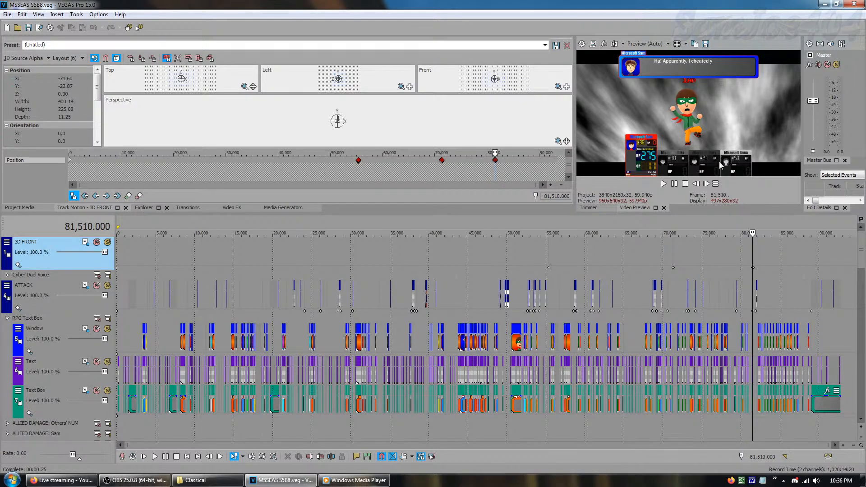
click(706, 184)
click(706, 184)
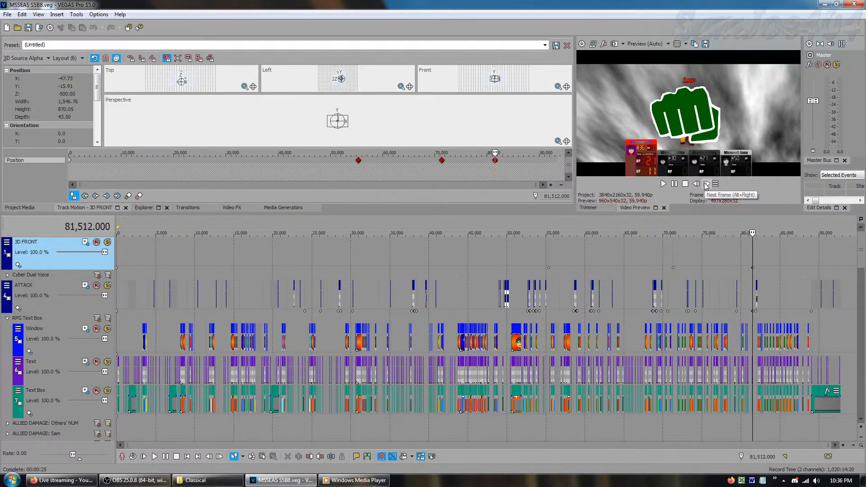
click(707, 184)
click(706, 184)
click(707, 184)
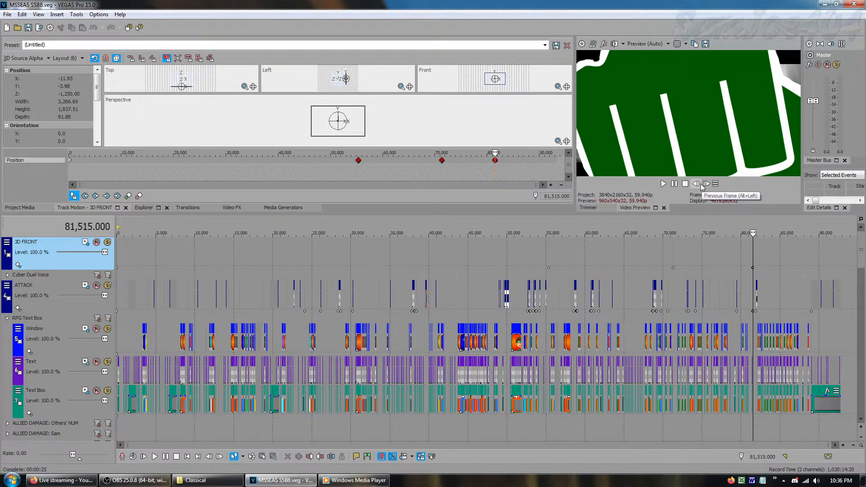
Step back to the frame before the green fist appears and replay the Finishing Blow frame by frame into the explosions
click(696, 184)
click(696, 184)
click(697, 183)
click(696, 184)
click(696, 184)
click(696, 184)
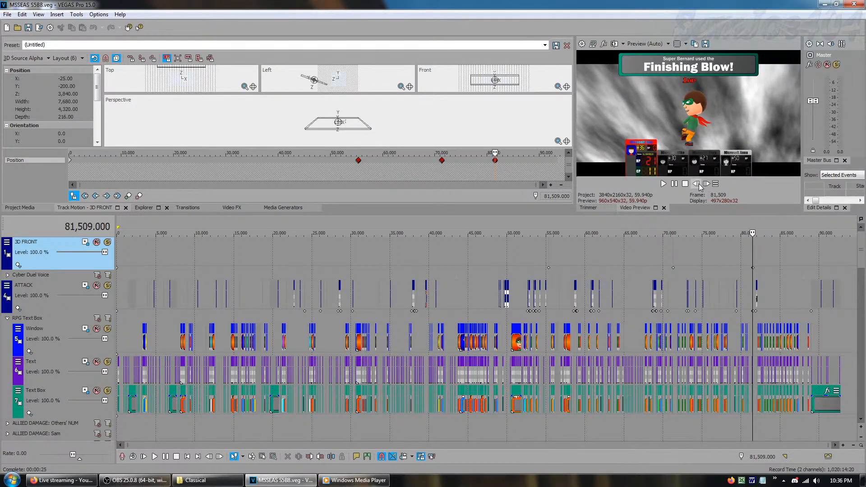
click(708, 185)
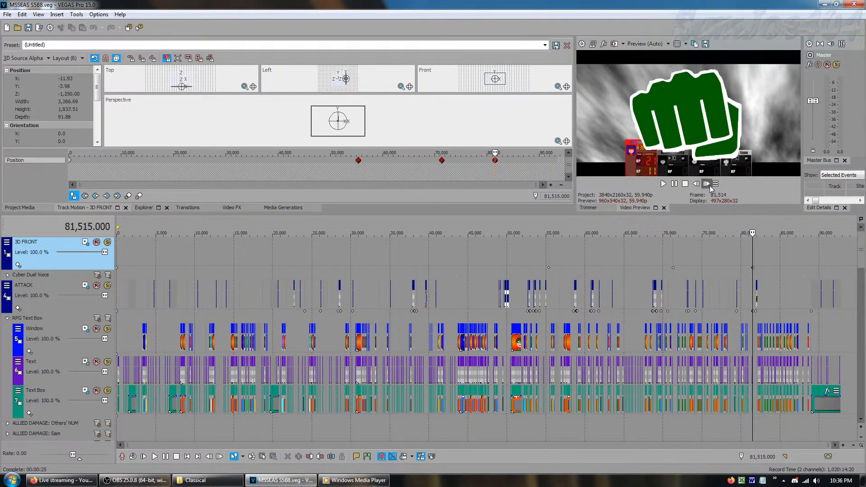
click(710, 186)
click(709, 186)
click(710, 187)
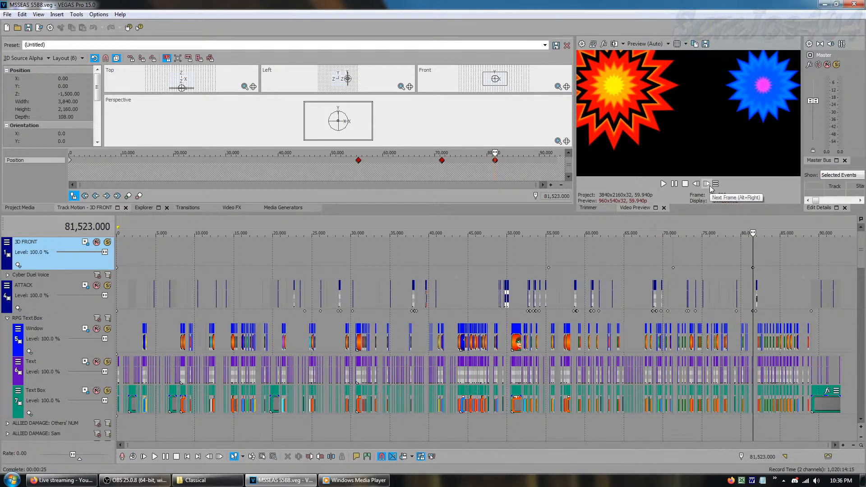
Step back to the first explosion after the Finishing Blow and advance through the explosion sequence again
click(697, 185)
click(697, 184)
click(696, 185)
click(696, 185)
click(697, 185)
click(697, 185)
click(697, 185)
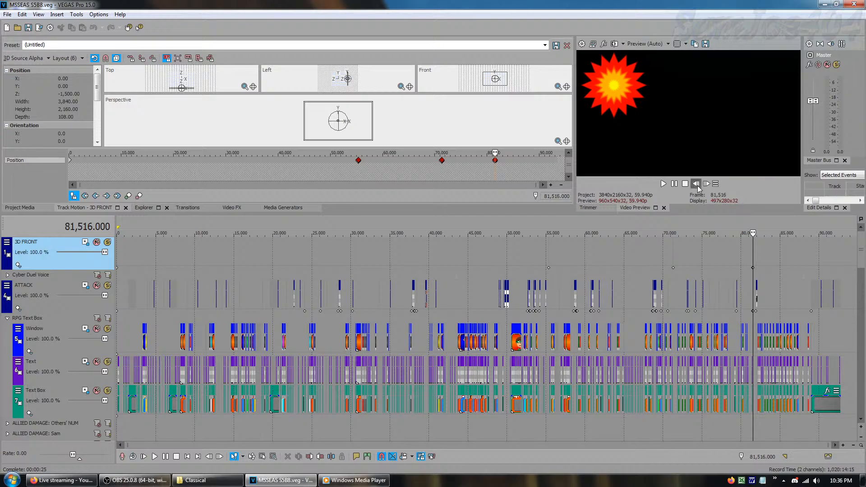
click(698, 185)
click(709, 185)
click(709, 185)
click(709, 185)
click(709, 185)
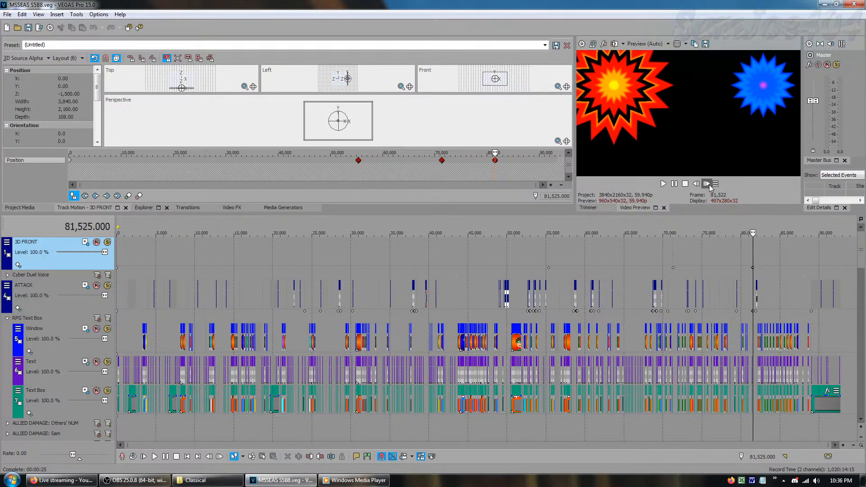
click(709, 185)
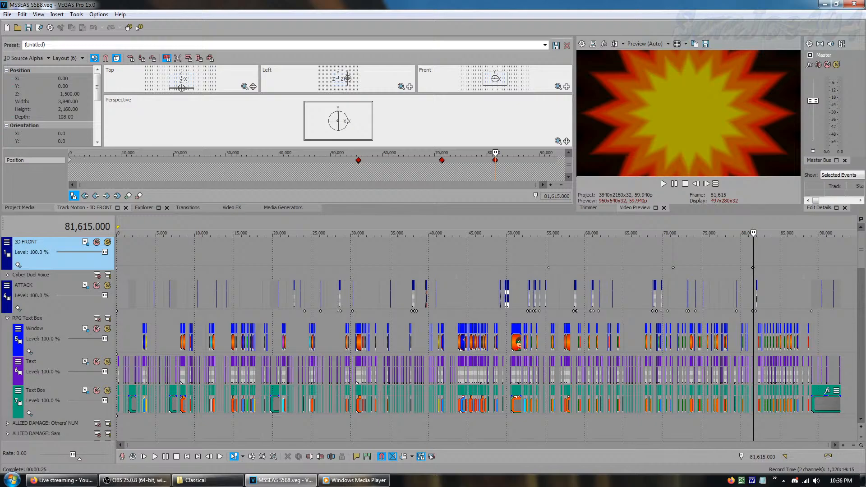
Return to the start of the timeline and show the project media again
click(381, 246)
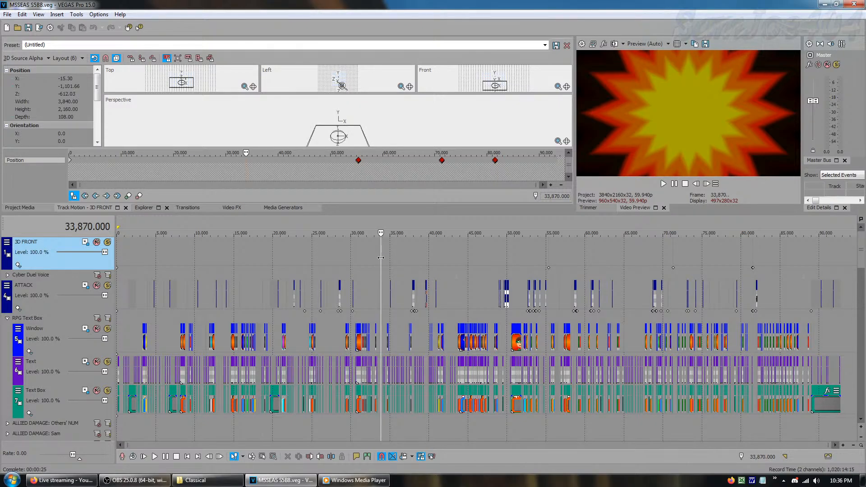
drag(381, 257, 117, 257)
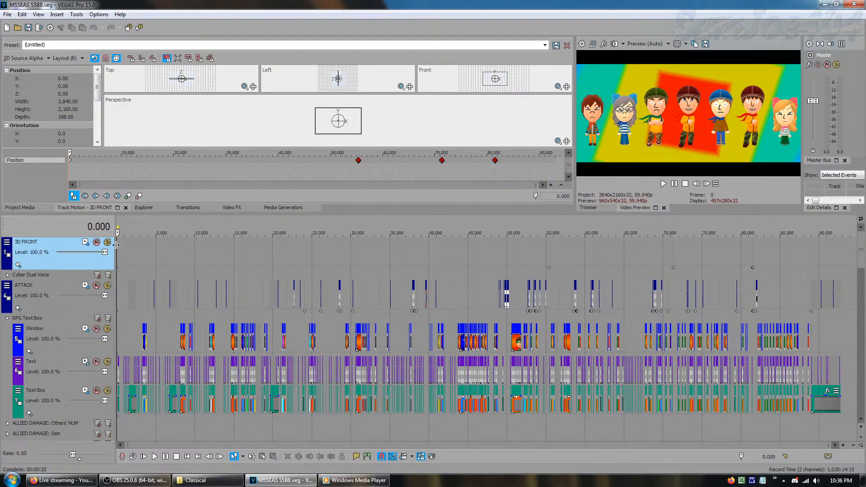
click(19, 207)
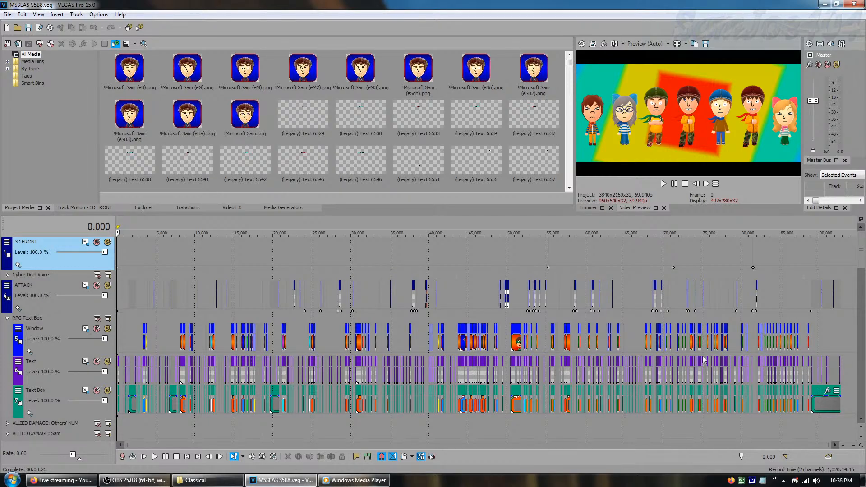
Expand the Cyber Duel Voice group to view its Voice Overlay and Voice Text tracks, and collapse it again
click(7, 274)
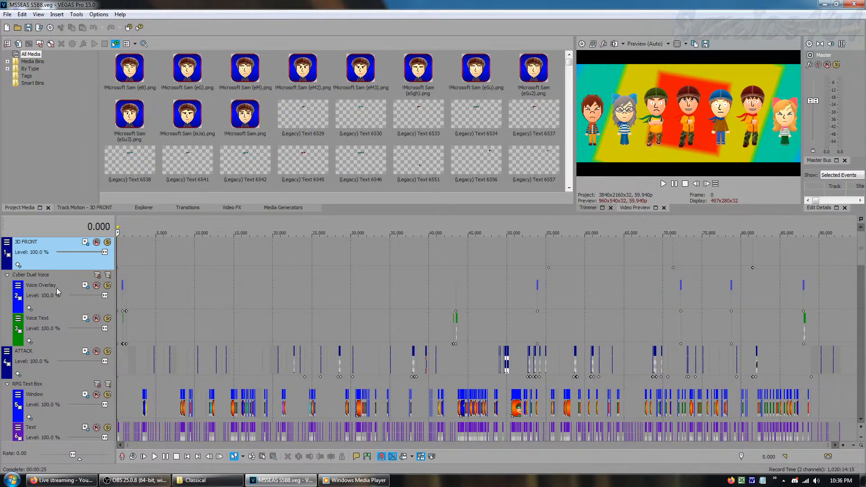
click(7, 275)
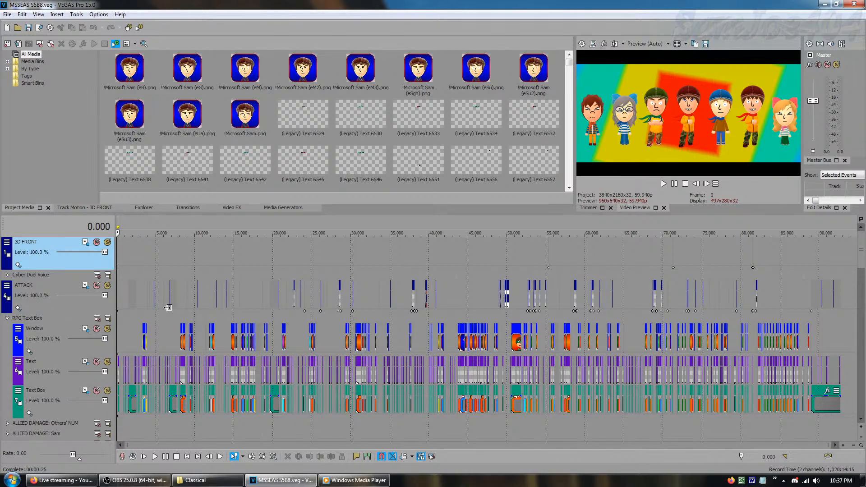
Preview frame 3,710 and go through the Window, Text and Text Box tracks of the RPG Text Box group
click(145, 250)
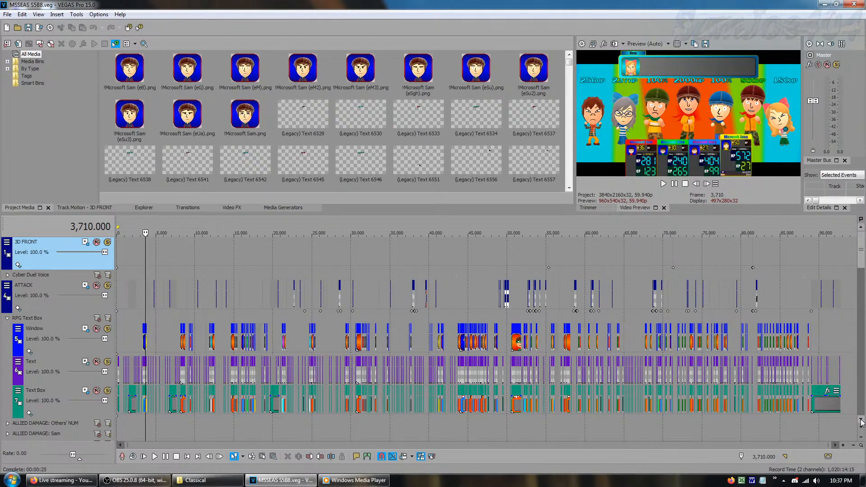
click(861, 421)
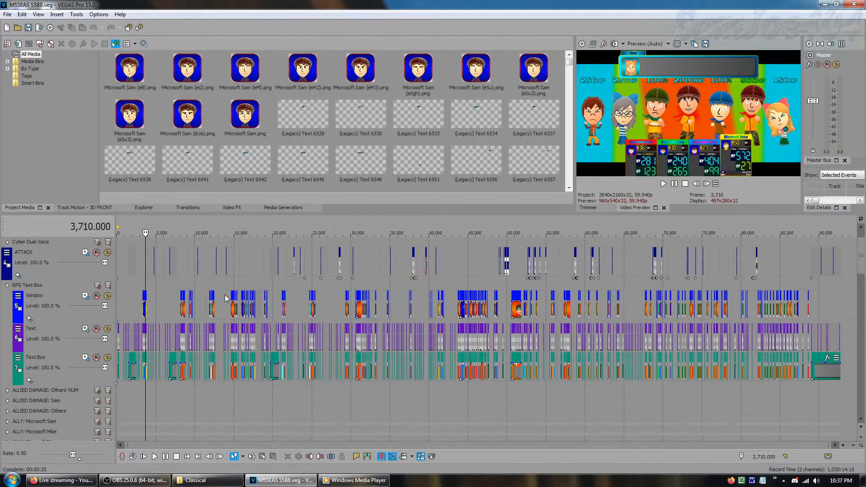
click(52, 310)
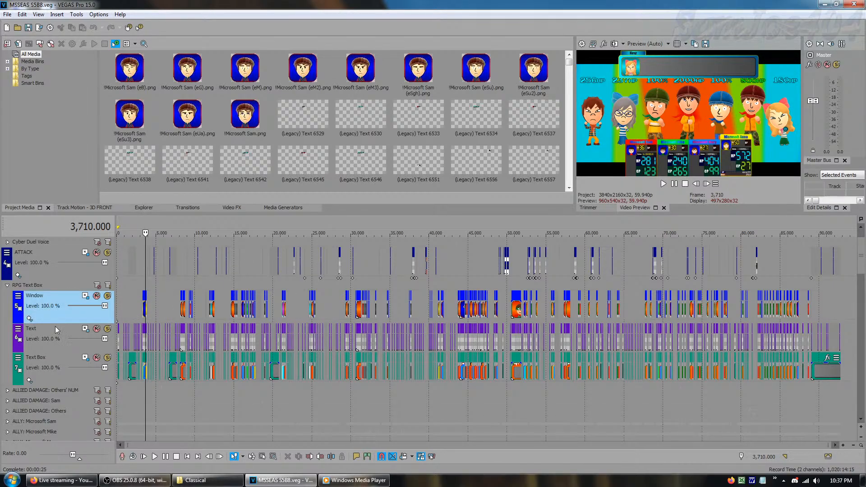
click(58, 342)
click(64, 377)
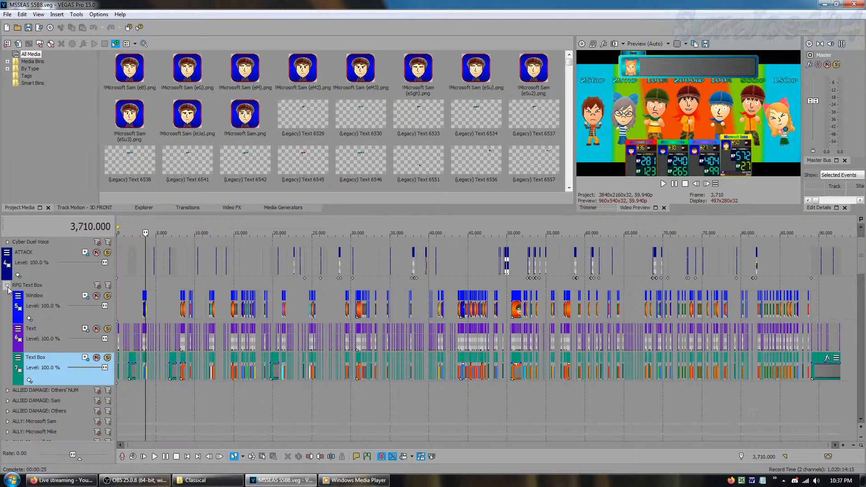
Collapse the RPG Text Box group, show the ALLIED DAMAGE: Others' NUM tracks, and switch to the ALLIED DAMAGE: Sam group
click(7, 285)
click(7, 296)
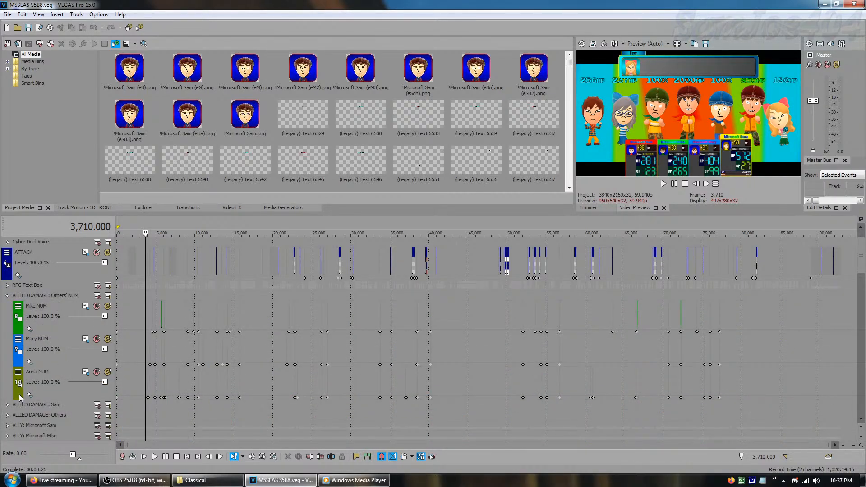
click(7, 404)
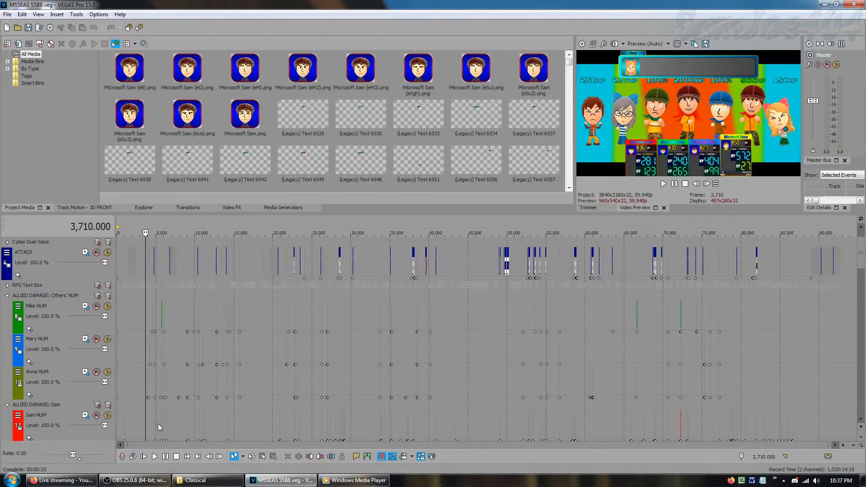
click(7, 295)
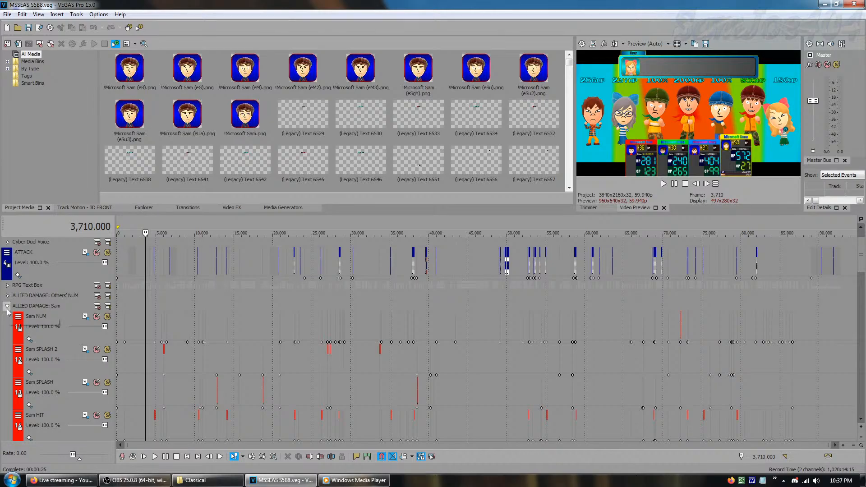
Go through the Sam SPLASH, Sam SPLASH 2 and Sam HIT tracks and collapse the ALLIED DAMAGE: Sam group
click(53, 408)
click(54, 372)
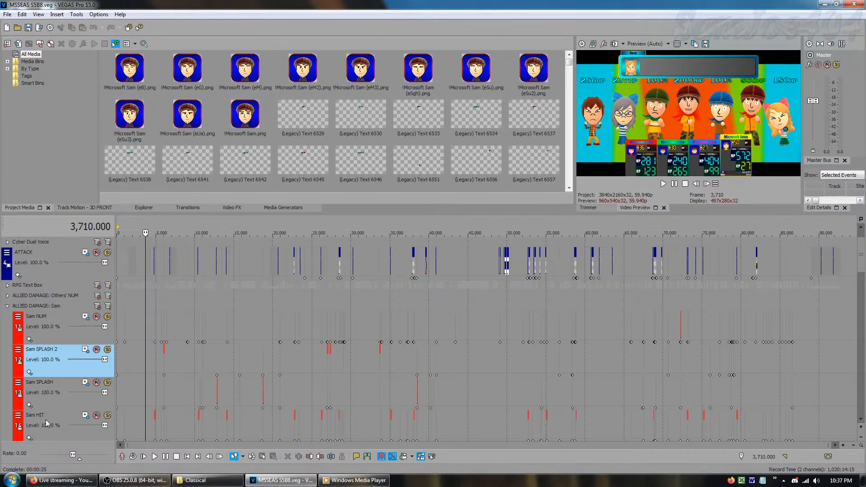
click(51, 432)
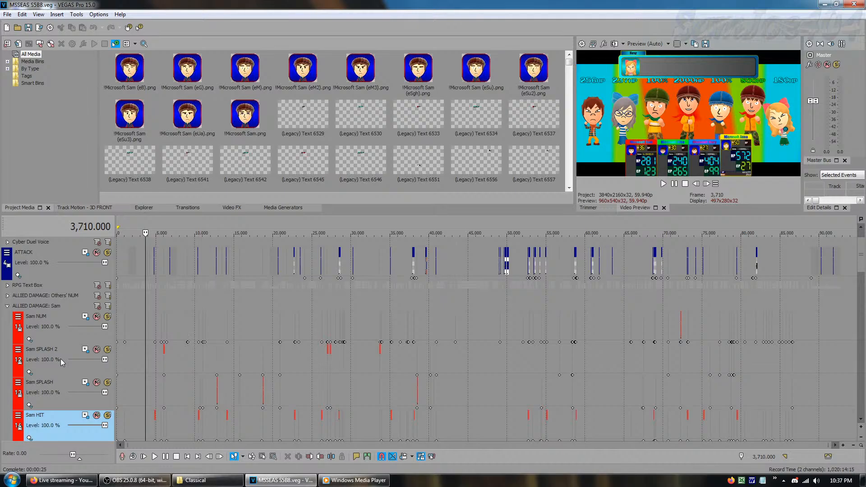
click(8, 306)
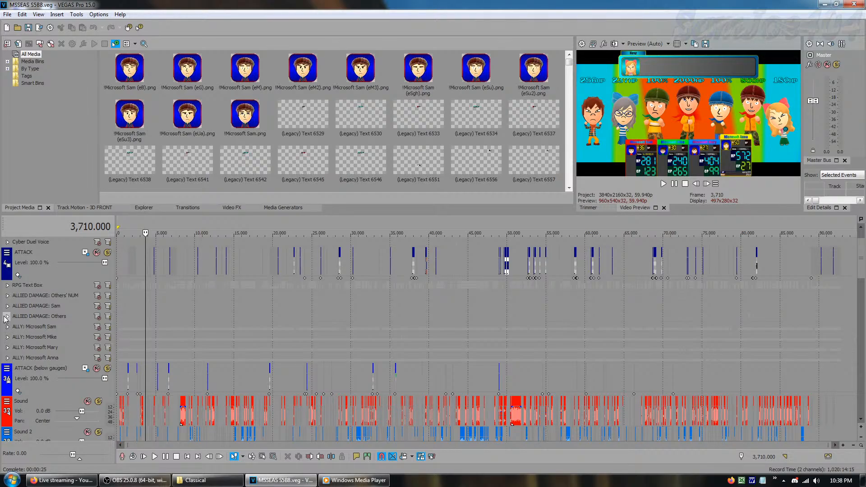
Expand the ALLIED DAMAGE: Others group, go through its Mike, Mary and Anna splash and hit tracks, and collapse it again
click(6, 316)
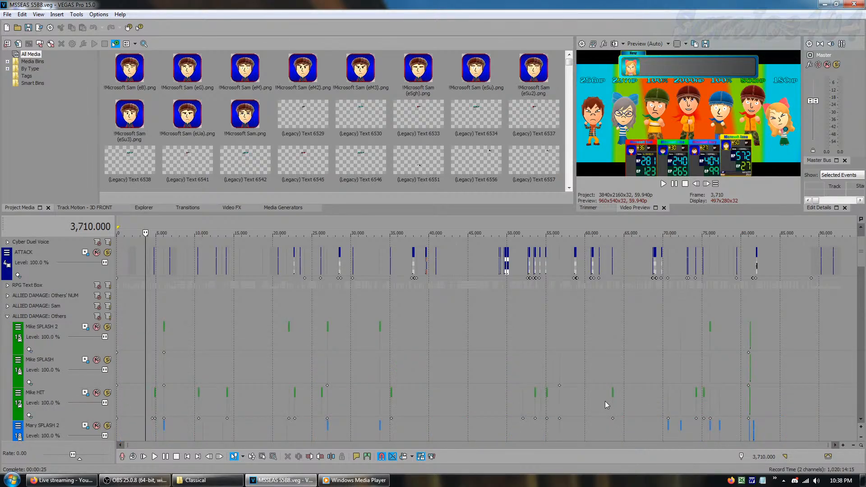
click(861, 420)
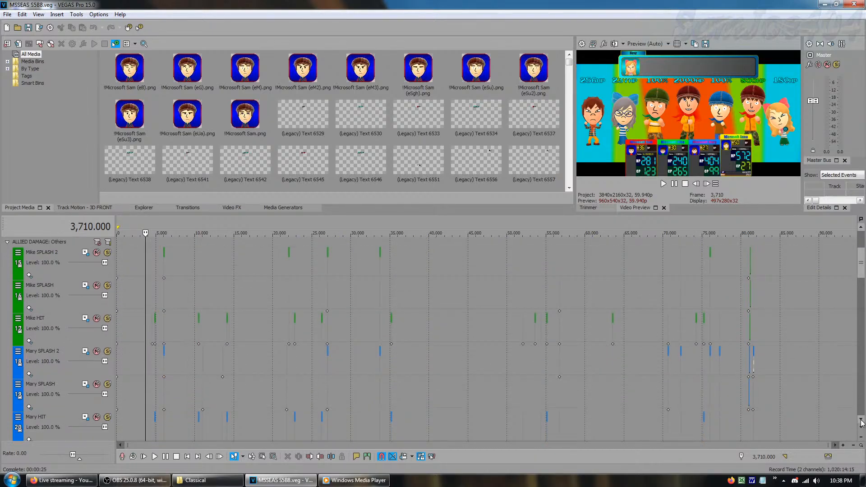
click(861, 420)
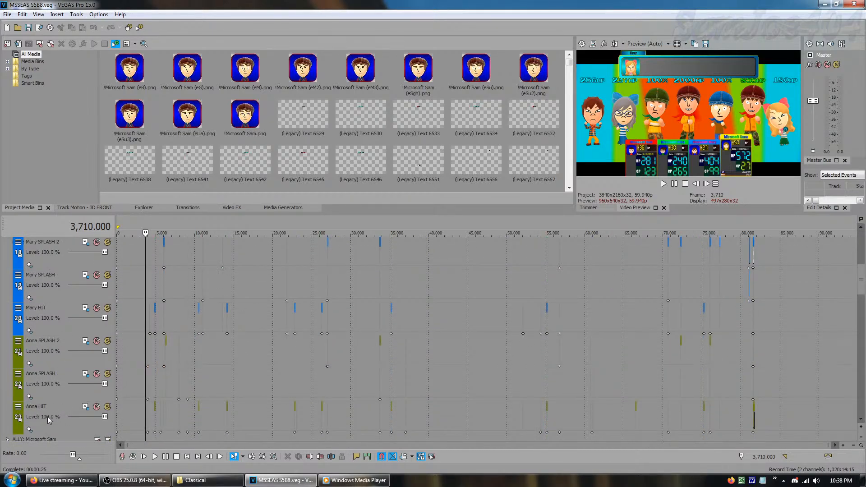
click(53, 419)
click(55, 365)
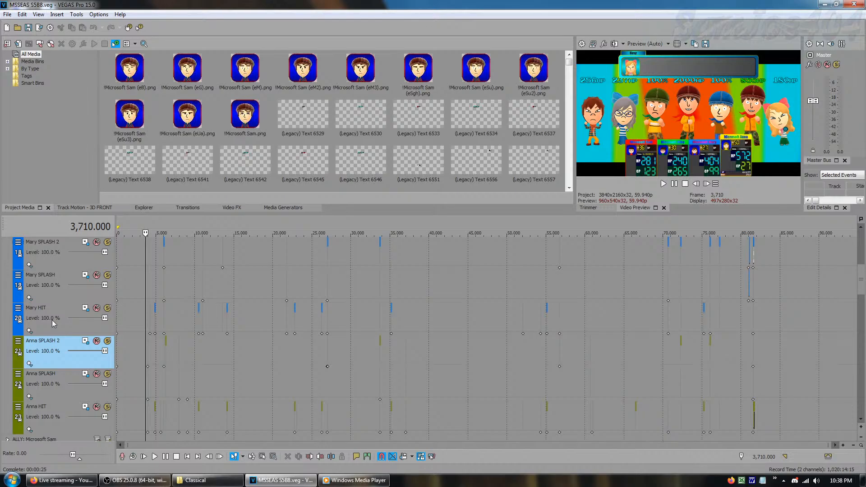
drag(860, 275, 861, 260)
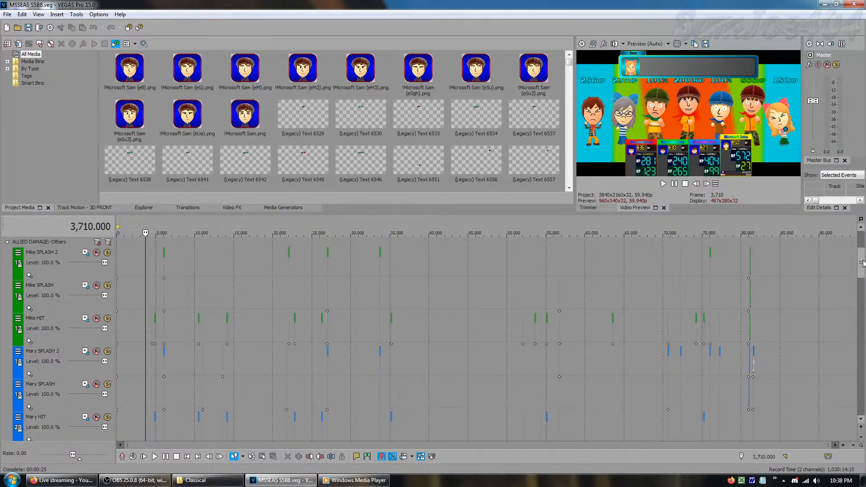
click(8, 242)
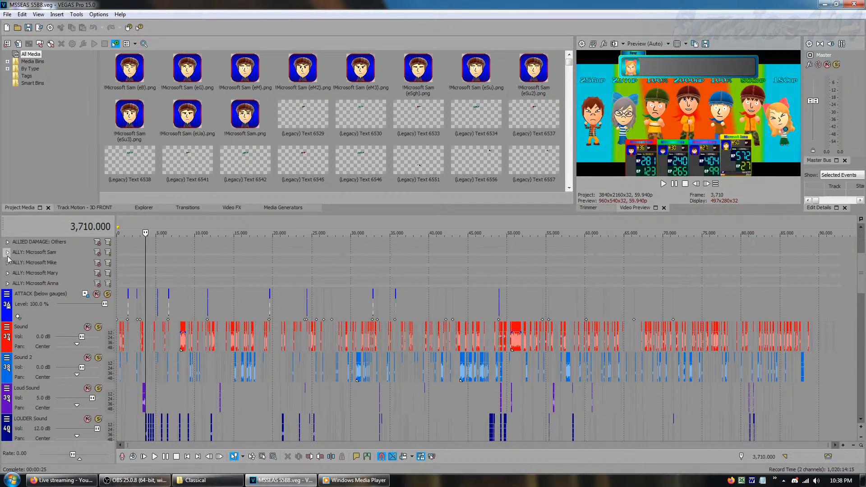
Expand and collapse the ALLY groups for Microsoft Sam, Anna, Mary and Mike to show their overlay and character tracks
click(7, 253)
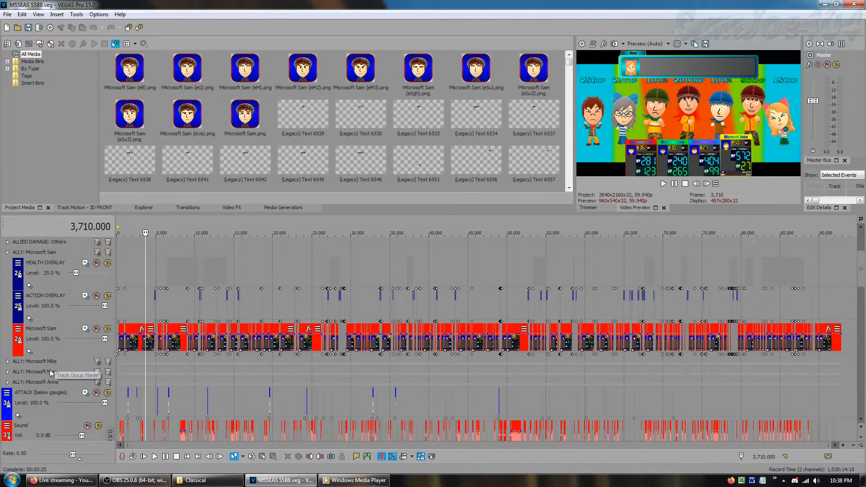
click(6, 382)
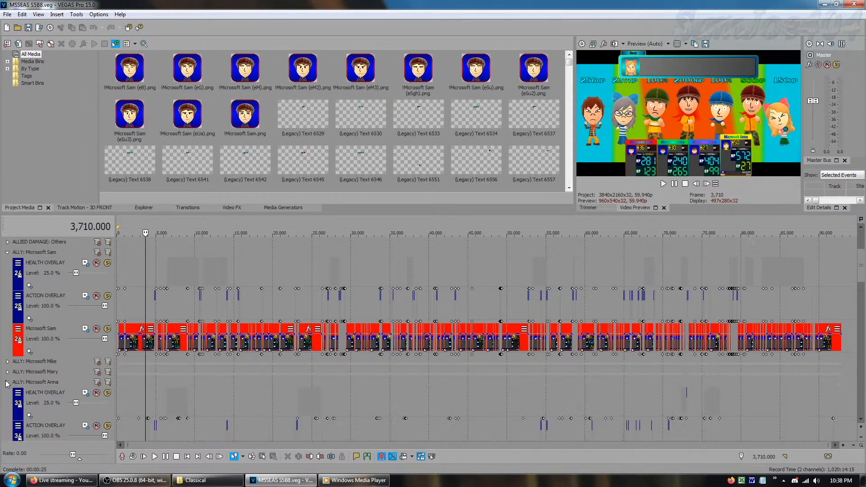
click(8, 252)
click(8, 253)
click(7, 252)
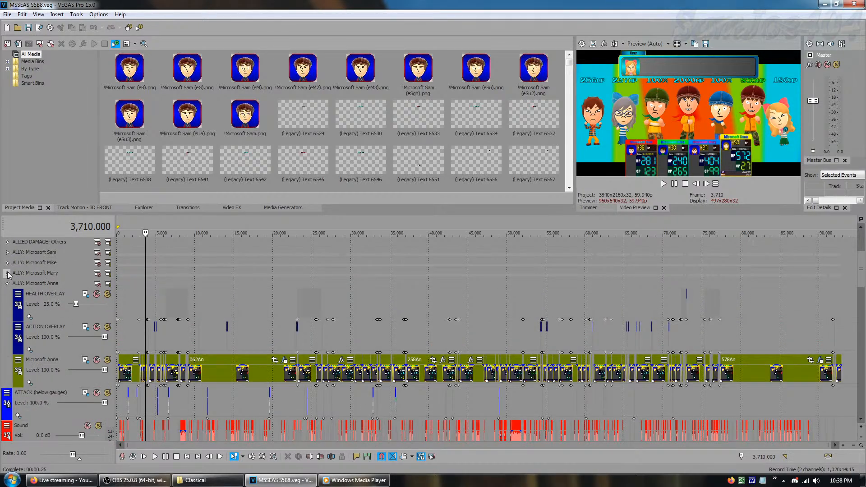
click(7, 284)
click(7, 274)
click(7, 272)
click(7, 262)
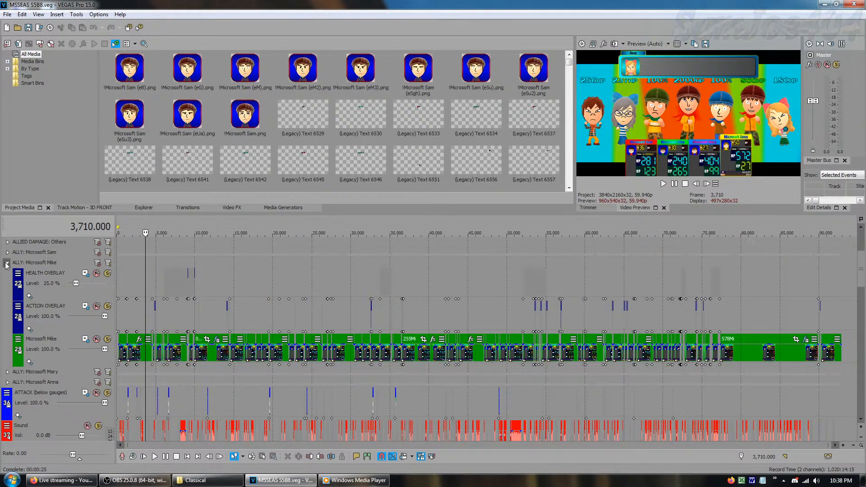
click(8, 262)
Expand the ALLY: Microsoft Sam group and go through its HEALTH OVERLAY, Microsoft Sam and ACTION OVERLAY tracks
click(7, 252)
click(54, 282)
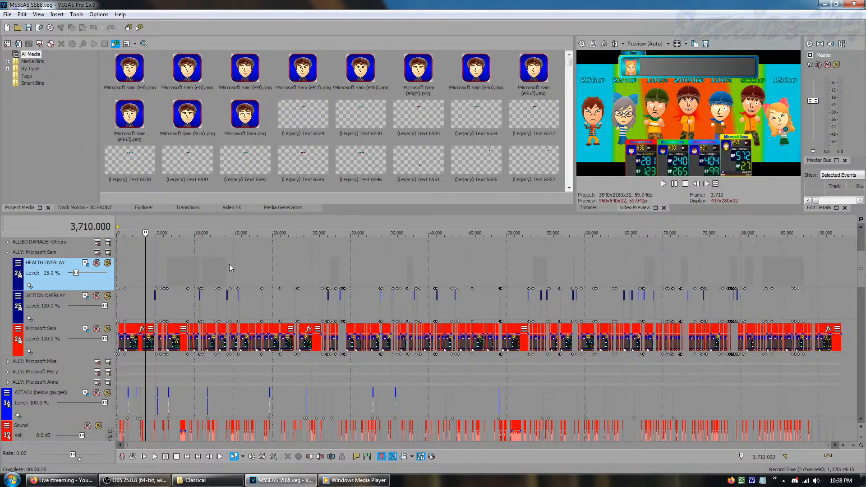
click(68, 347)
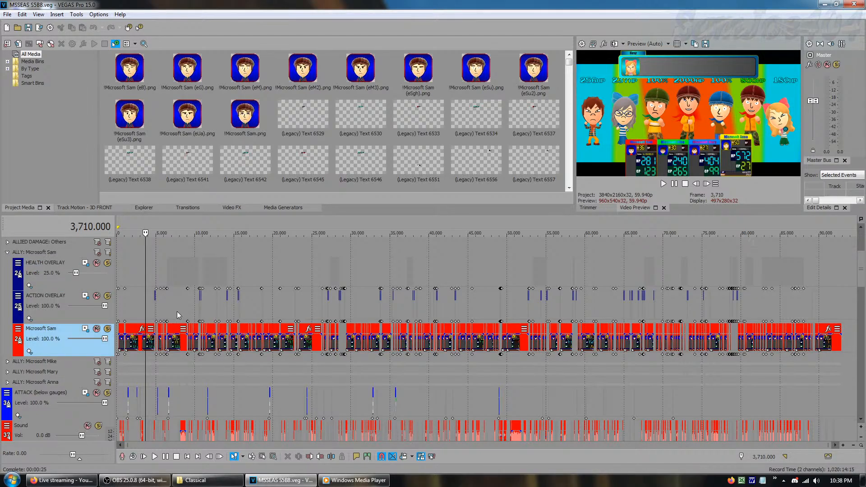
click(71, 312)
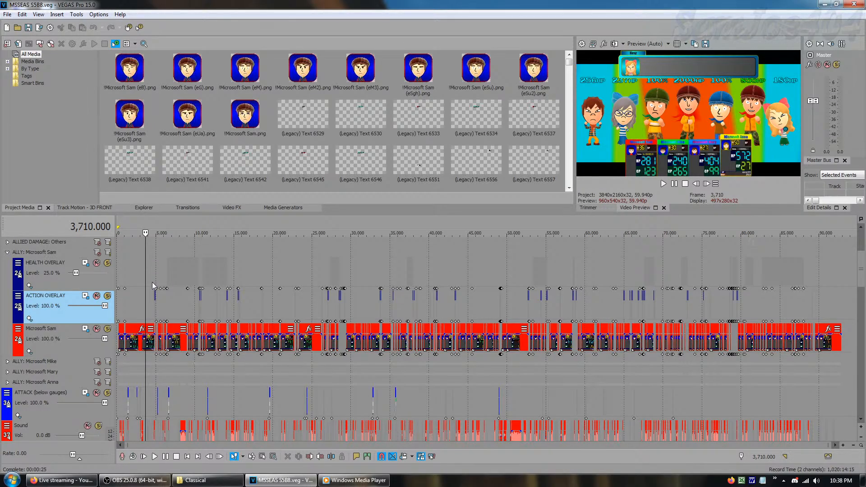
Lower the background music volume in Windows Media Player and switch back to VEGAS Pro
click(353, 480)
click(695, 295)
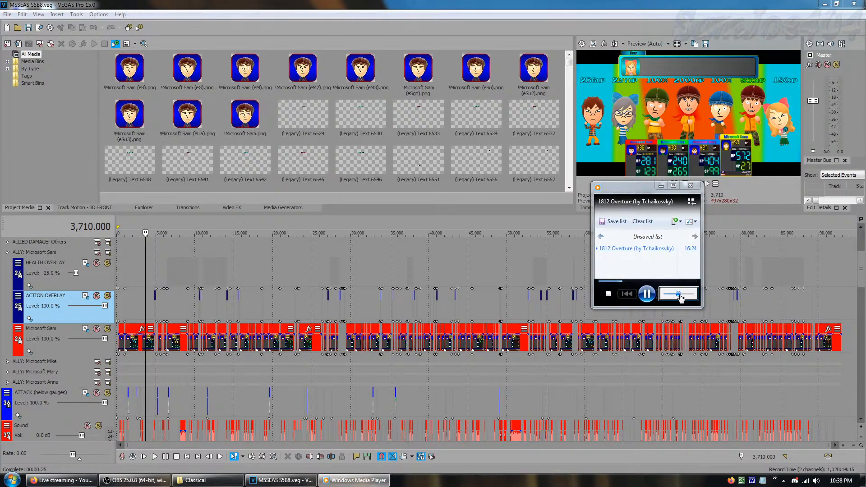
drag(681, 295, 674, 298)
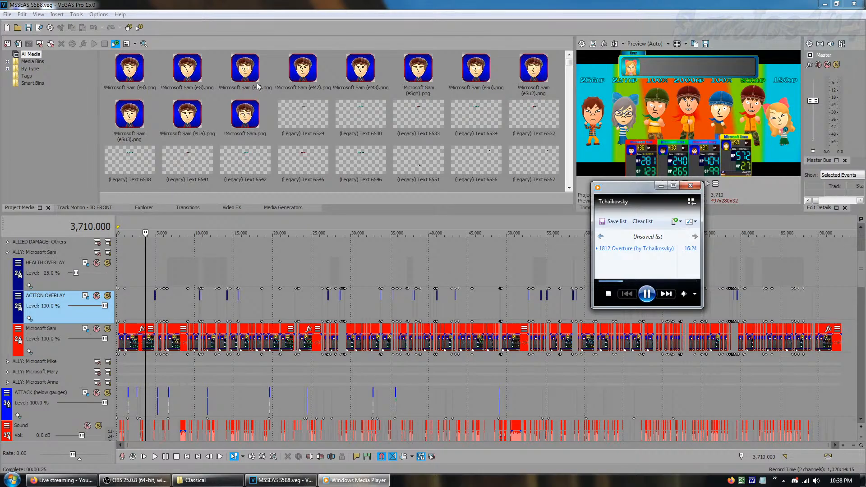
click(436, 6)
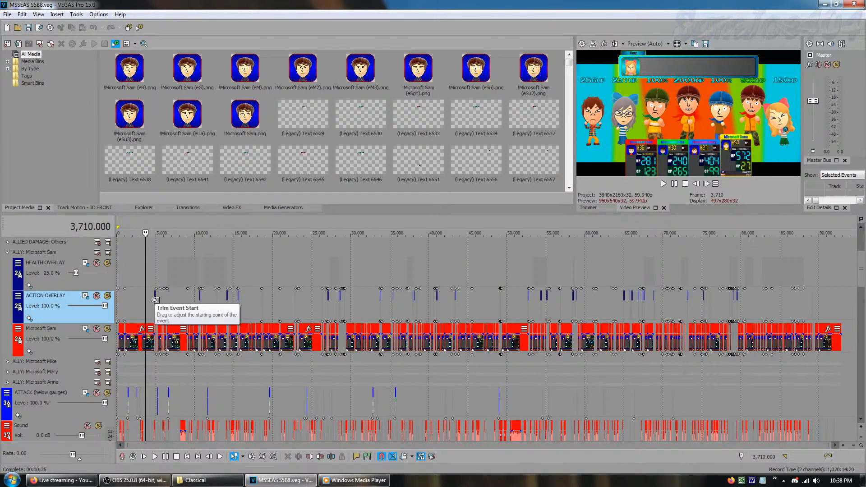
Point out the HEALTH OVERLAY track, collapse the ALLY: Microsoft Sam group, and select the ATTACK (below gauges) track
click(80, 282)
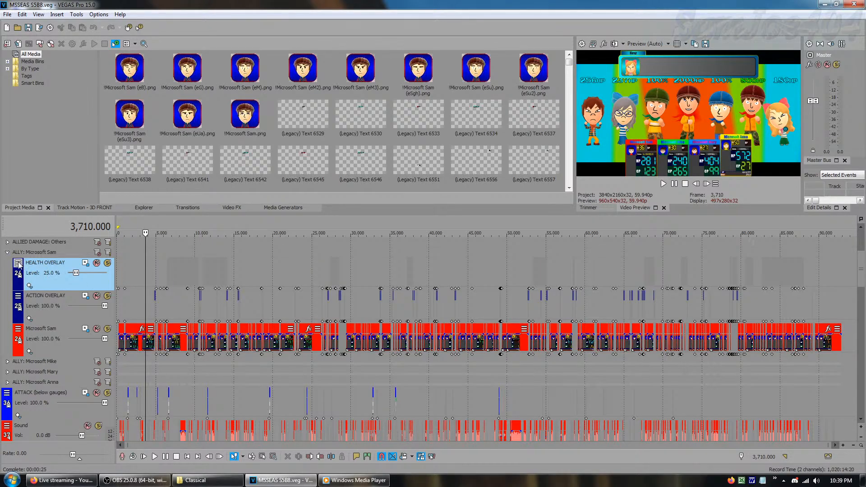
click(8, 253)
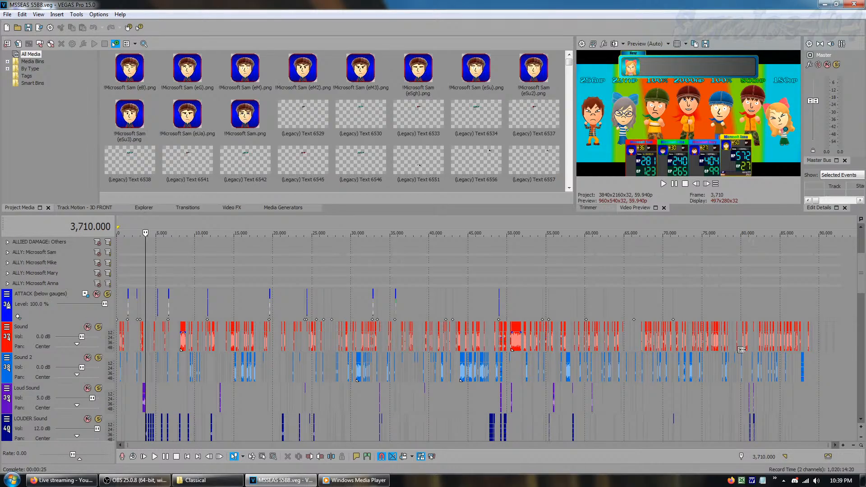
click(74, 318)
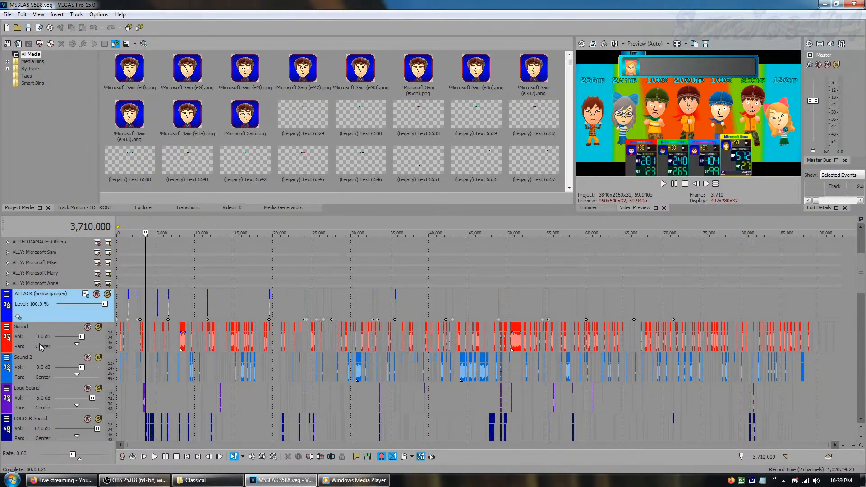
Go through the audio tracks one by one from Sound and Sound 2 down to Sound 3 and LOUDER Sound 2
click(860, 419)
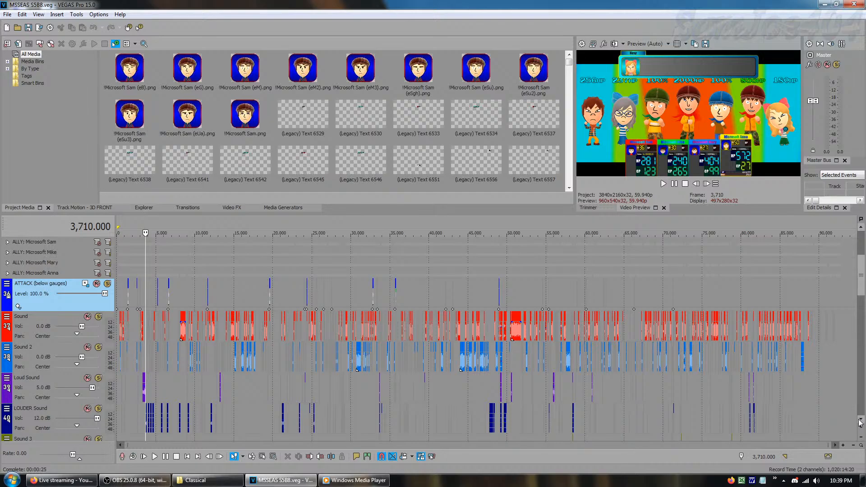
click(859, 421)
click(859, 421)
click(859, 422)
click(860, 421)
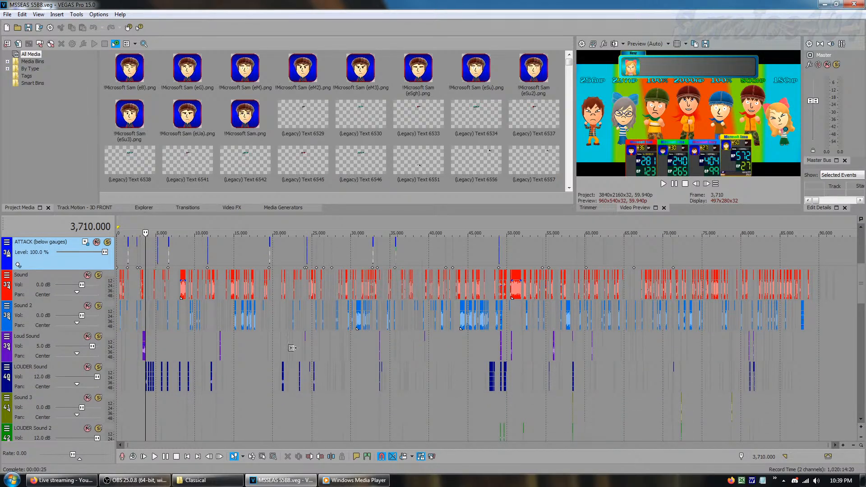
click(28, 290)
click(31, 314)
click(25, 348)
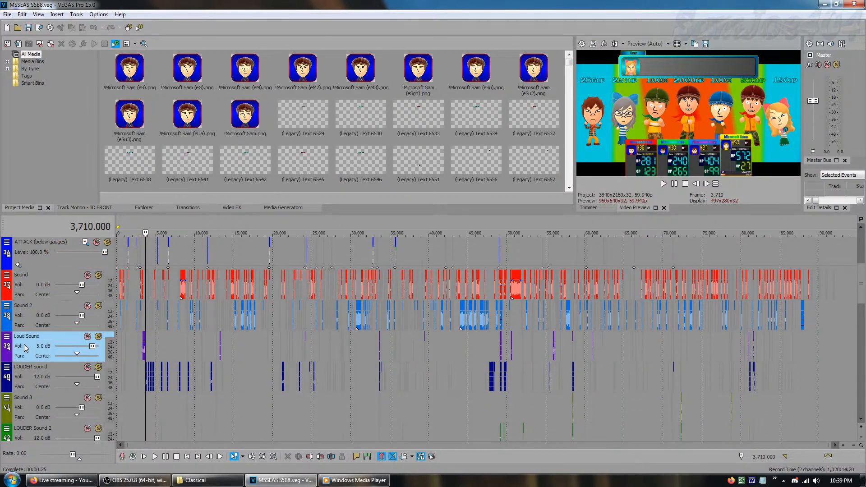
click(35, 388)
click(31, 408)
click(36, 436)
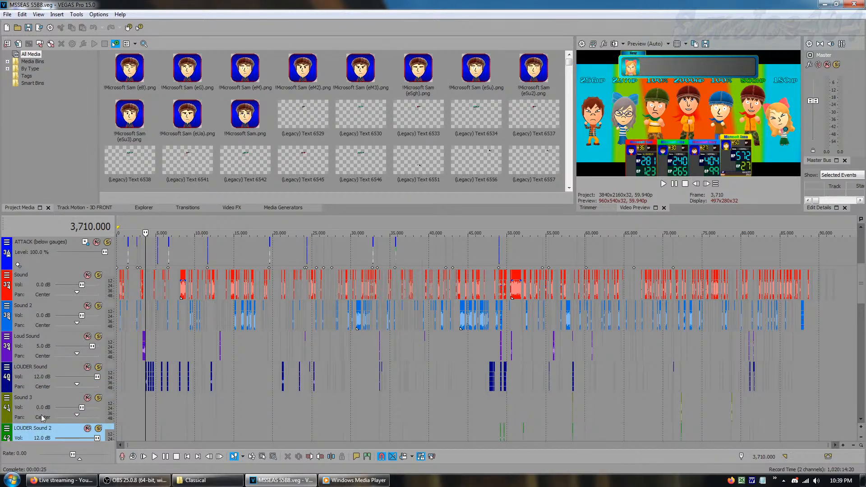
Move down to the last of the sound tracks and select Sound 4
click(861, 419)
click(861, 420)
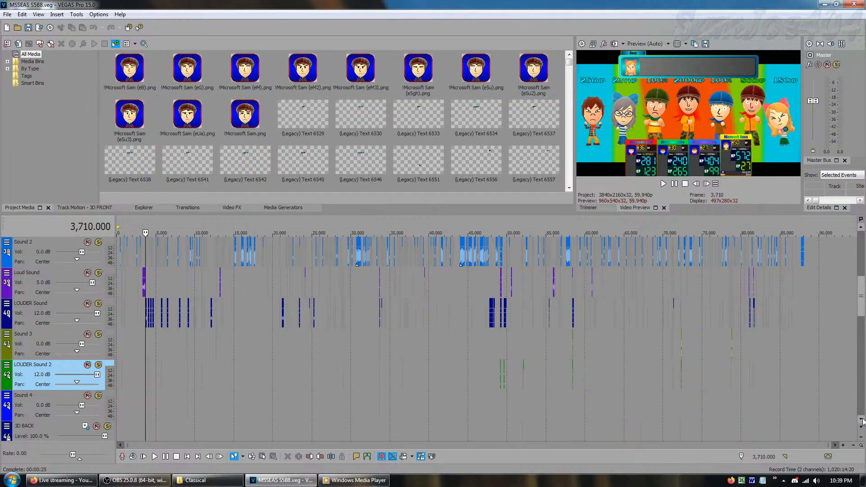
click(861, 419)
click(861, 419)
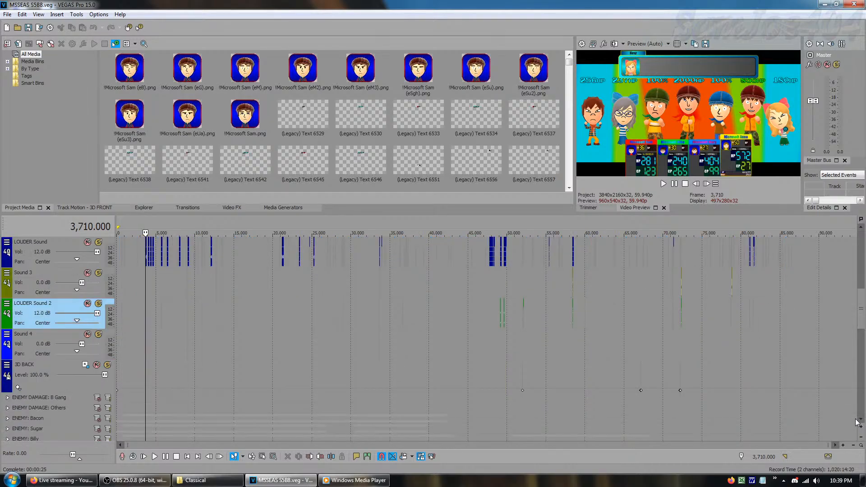
click(28, 353)
Open the track motion of the 3D BACK track and jump to its next position keyframe at frame 51,997
click(36, 383)
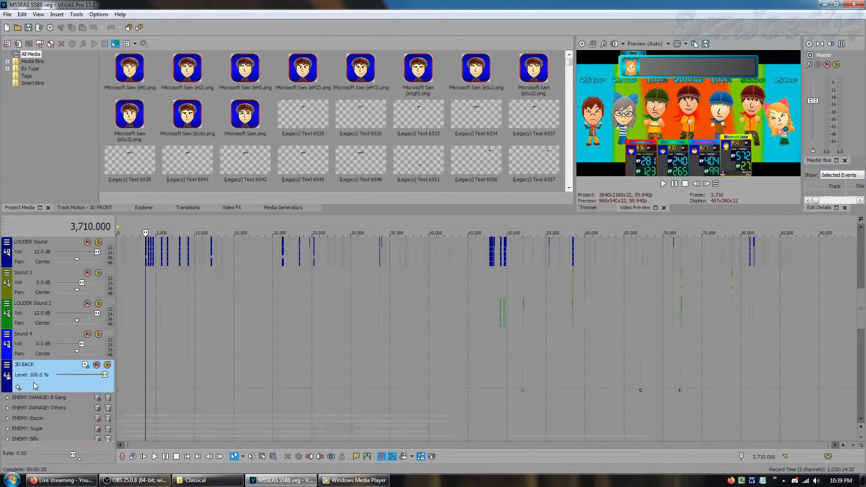
click(85, 365)
click(106, 196)
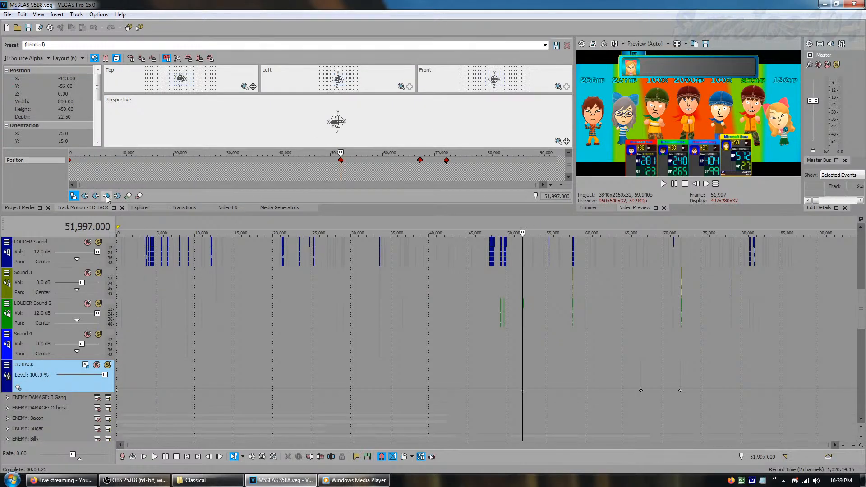
Step through the preview frame by frame up to frame 52,031 to examine how the 3D BACK motion changes
click(706, 186)
click(705, 187)
click(705, 186)
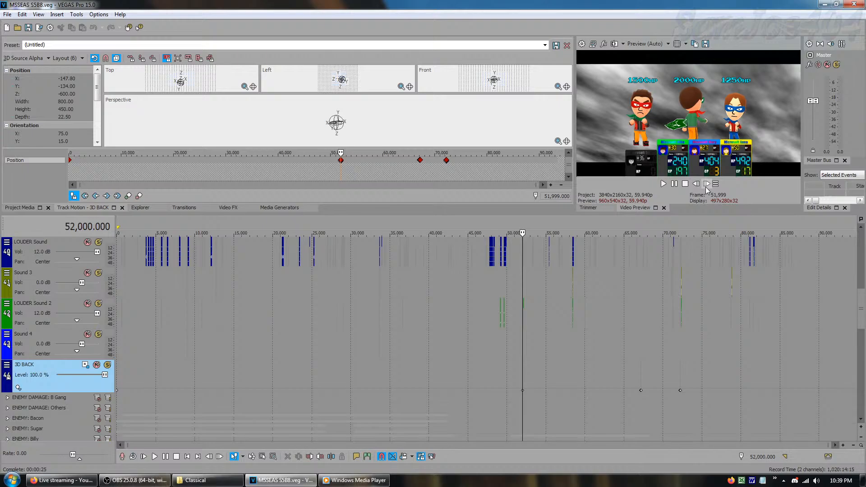
click(706, 186)
click(705, 186)
click(705, 187)
click(705, 186)
click(706, 187)
click(705, 186)
click(706, 186)
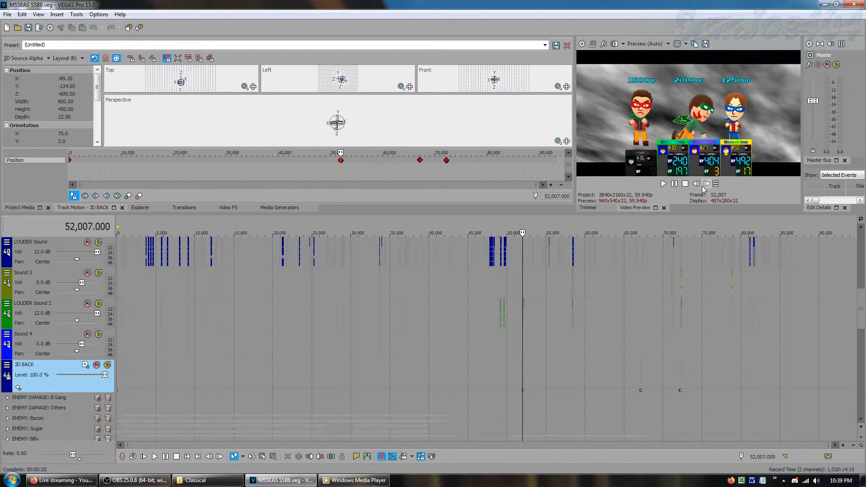
click(706, 186)
click(705, 187)
click(704, 186)
click(704, 186)
click(704, 186)
click(704, 186)
click(703, 186)
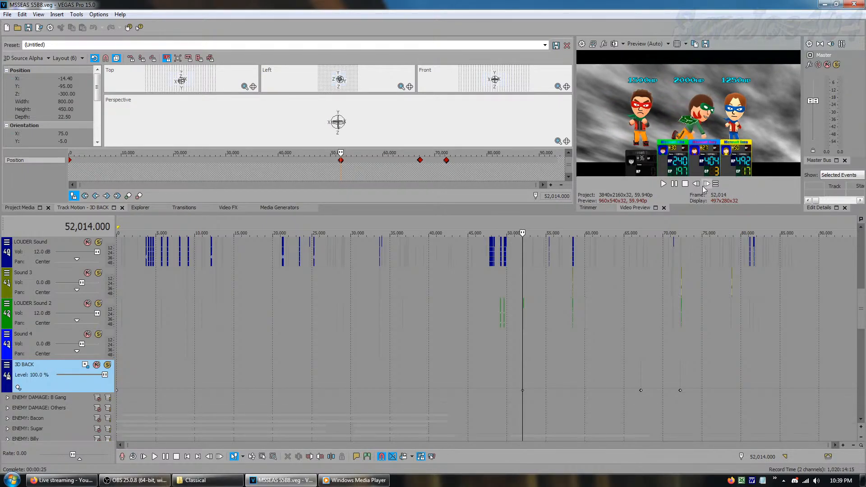
click(704, 186)
click(704, 186)
click(703, 186)
click(704, 187)
click(704, 186)
click(704, 187)
click(704, 187)
click(704, 187)
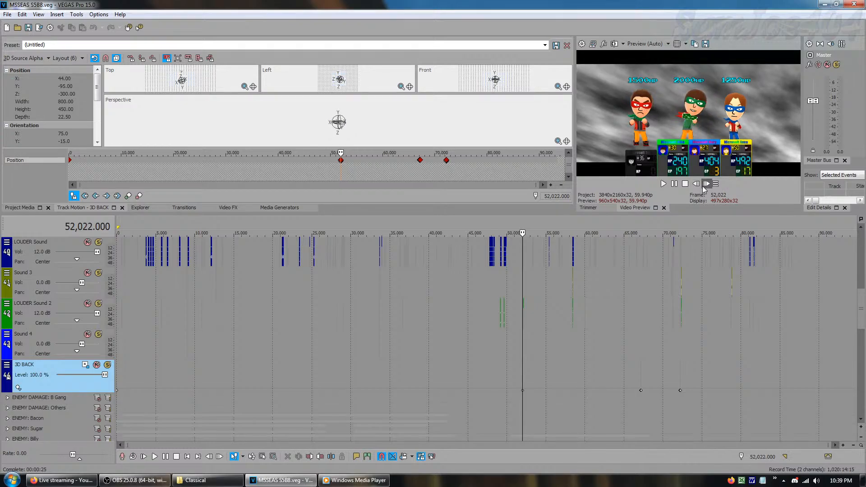
click(704, 186)
click(704, 186)
click(704, 187)
click(704, 186)
click(704, 187)
click(704, 186)
click(704, 187)
click(704, 186)
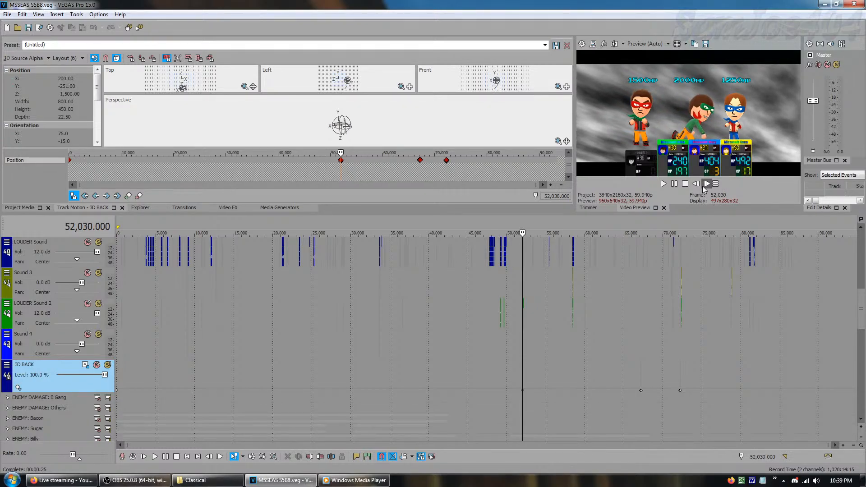
click(704, 187)
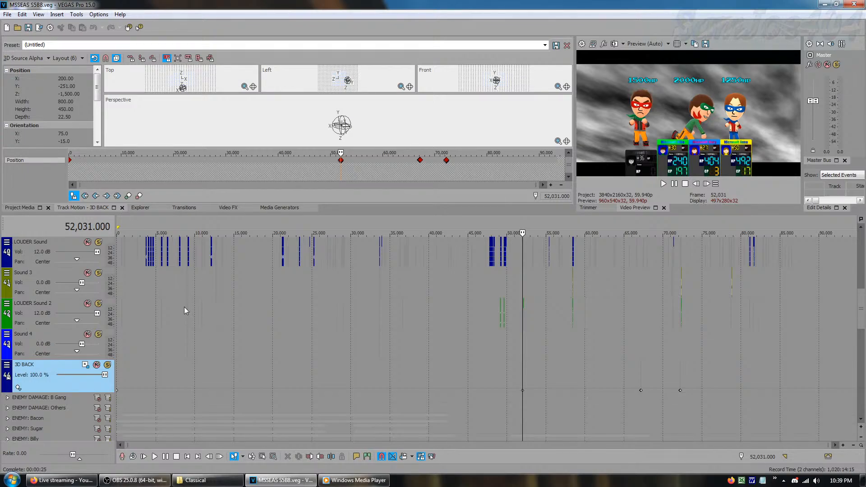
Place the playhead at frame 16,020 and look briefly into the ENEMY DAMAGE groups B Gang and Others
click(243, 293)
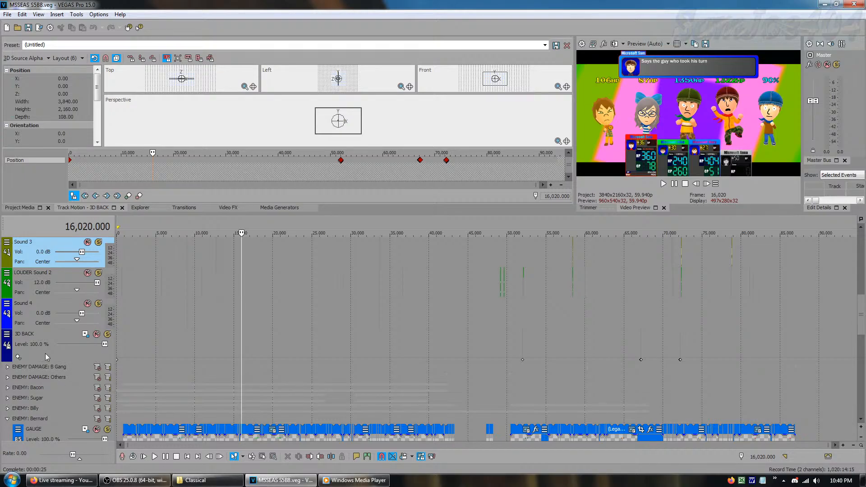
click(859, 421)
click(859, 420)
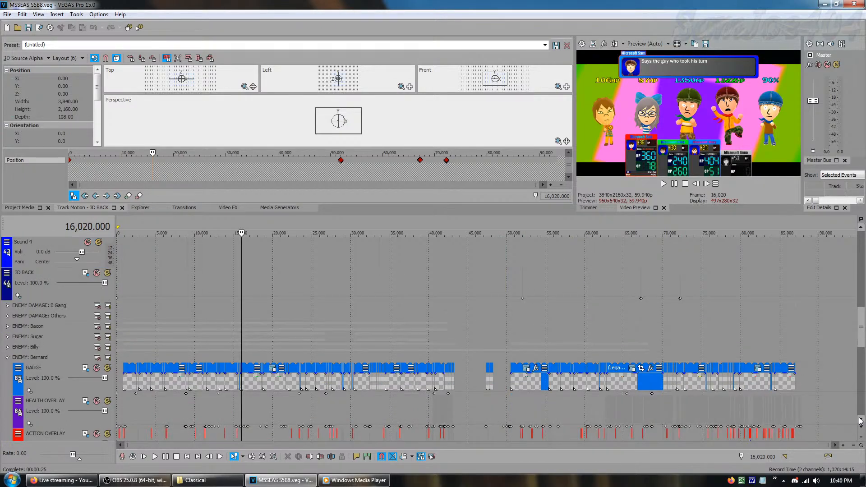
click(7, 305)
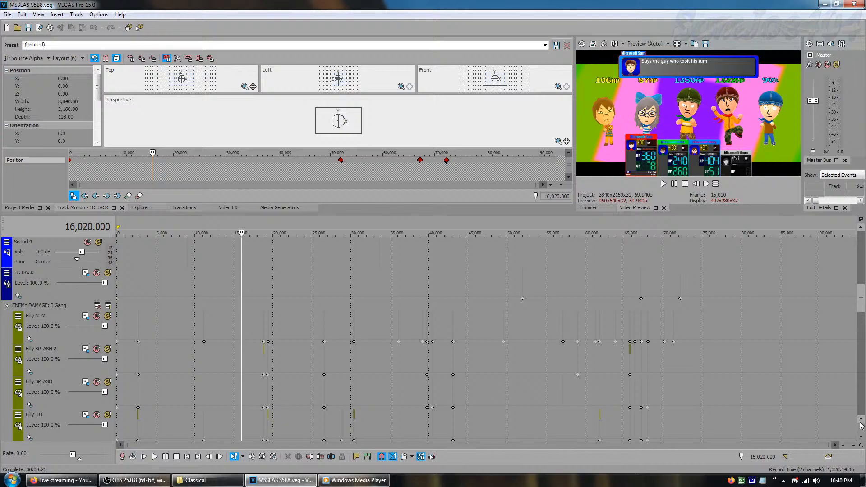
scroll(861, 424, down, 2)
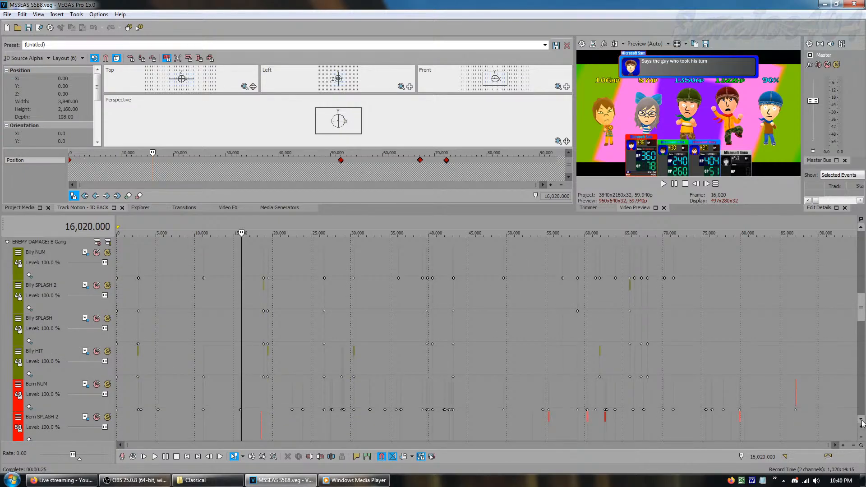
click(7, 244)
click(6, 253)
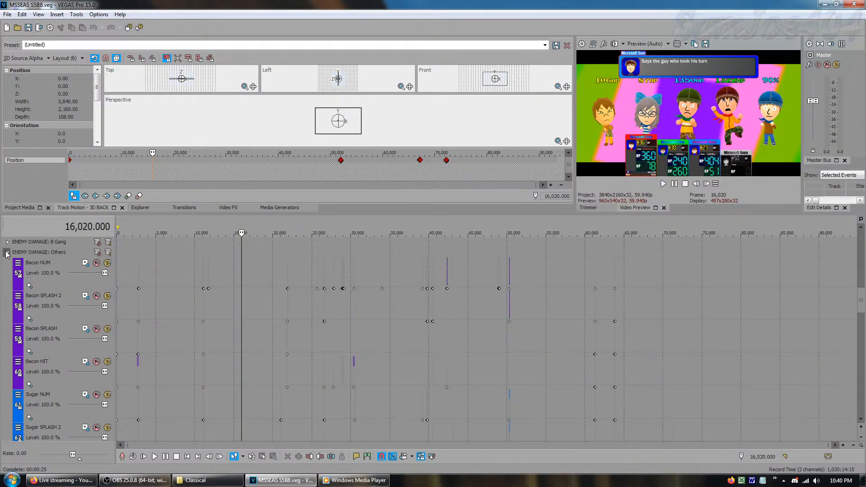
Expand the ENEMY DAMAGE: B Gang group, review its Billy, Bern and Harry damage tracks, and collapse the group again
click(7, 242)
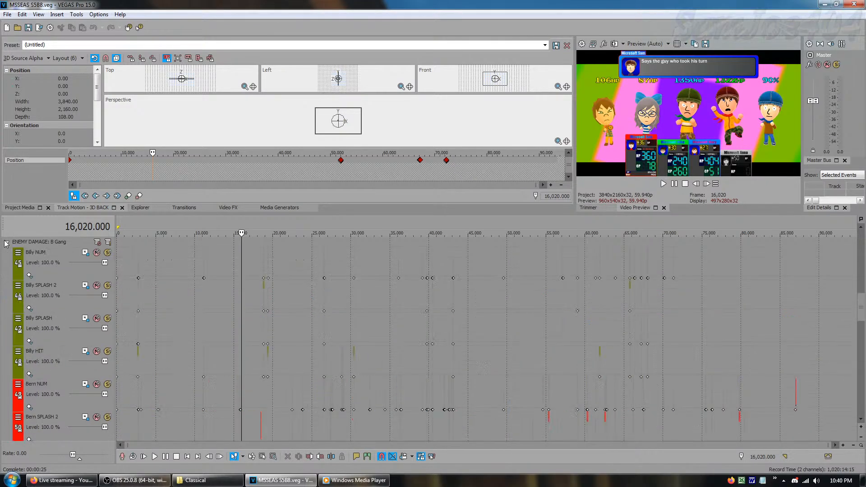
click(861, 422)
click(860, 422)
click(860, 421)
click(861, 422)
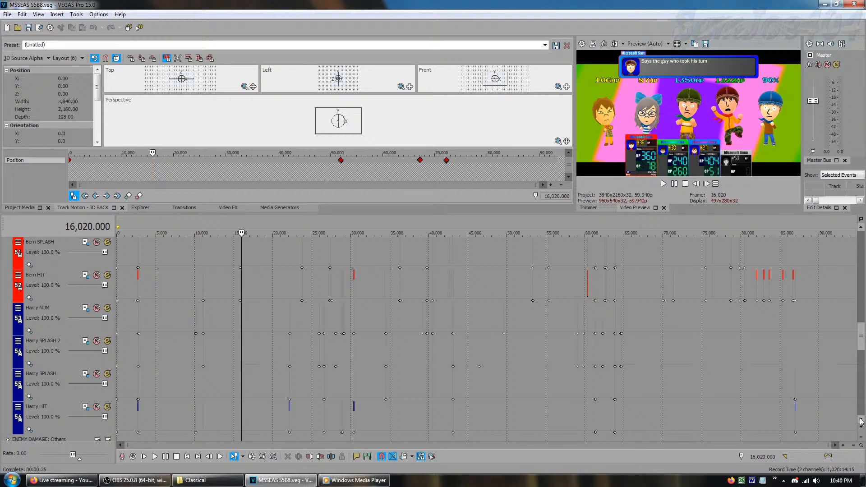
click(861, 421)
drag(863, 346, 863, 320)
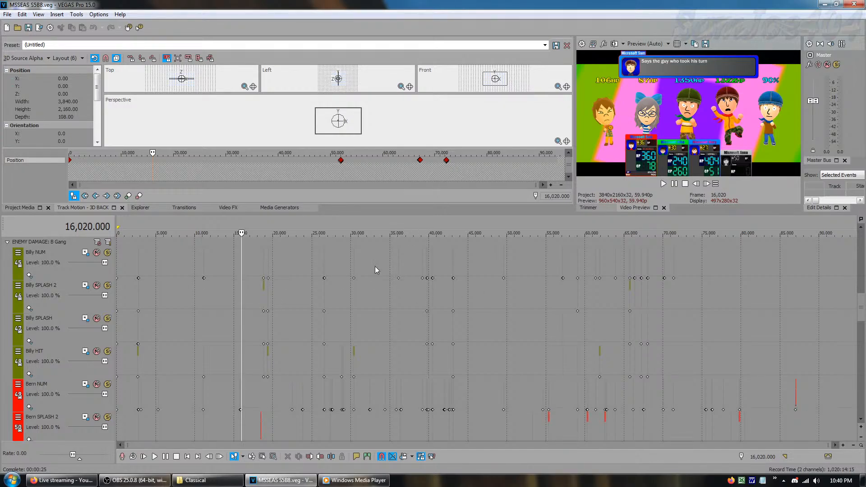
click(8, 242)
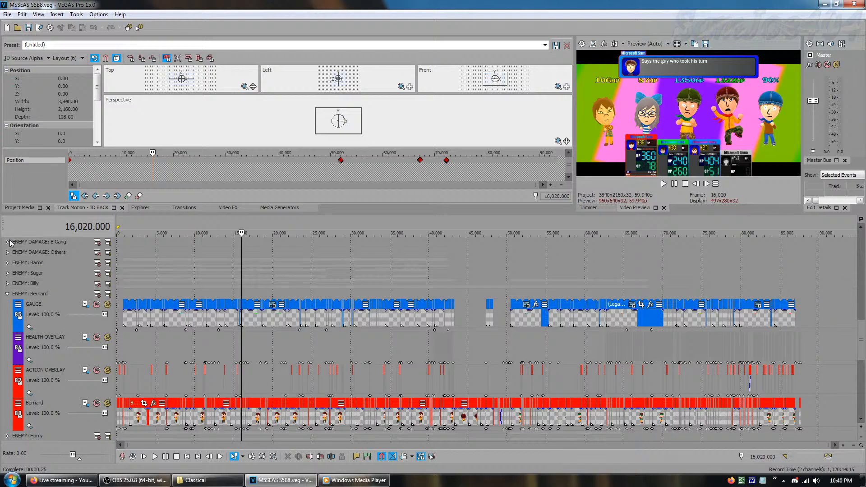
Expand the ENEMY DAMAGE: Others group, review its Bacon, Sugar, Rob. and New damage tracks, and collapse the group again
click(7, 252)
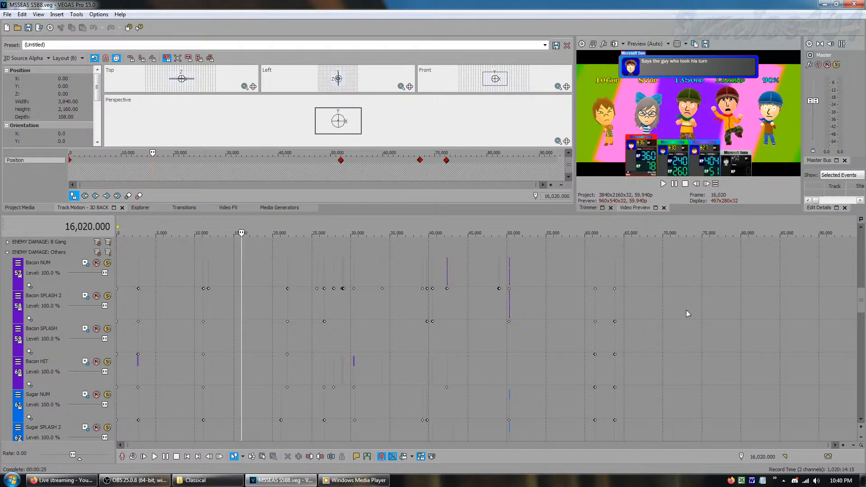
click(861, 419)
click(862, 420)
click(863, 420)
click(862, 419)
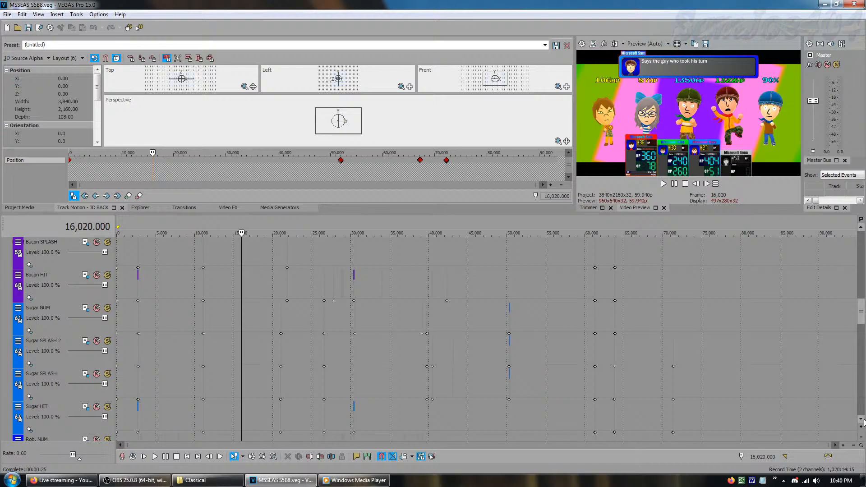
click(863, 420)
click(863, 420)
click(862, 420)
click(863, 420)
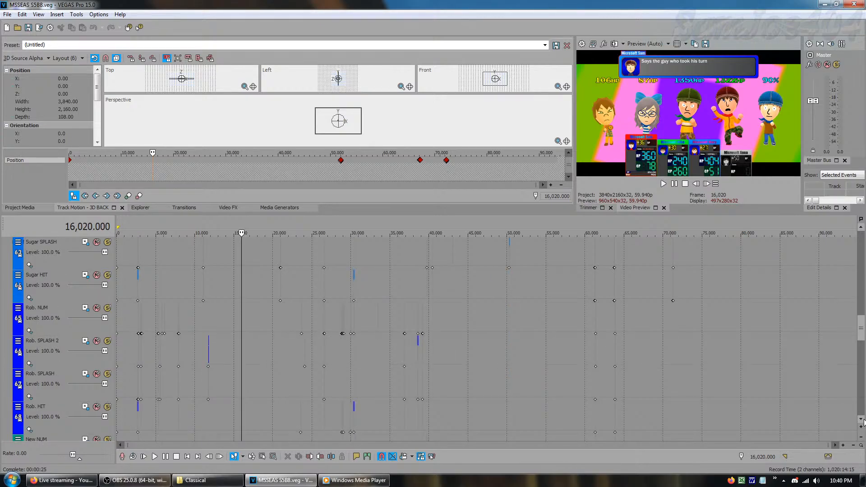
click(862, 420)
click(862, 419)
click(863, 420)
click(863, 420)
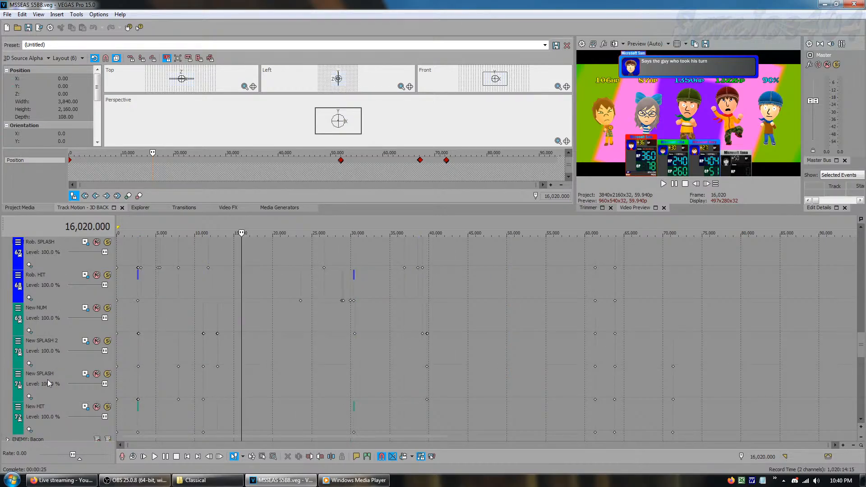
drag(861, 339, 721, 295)
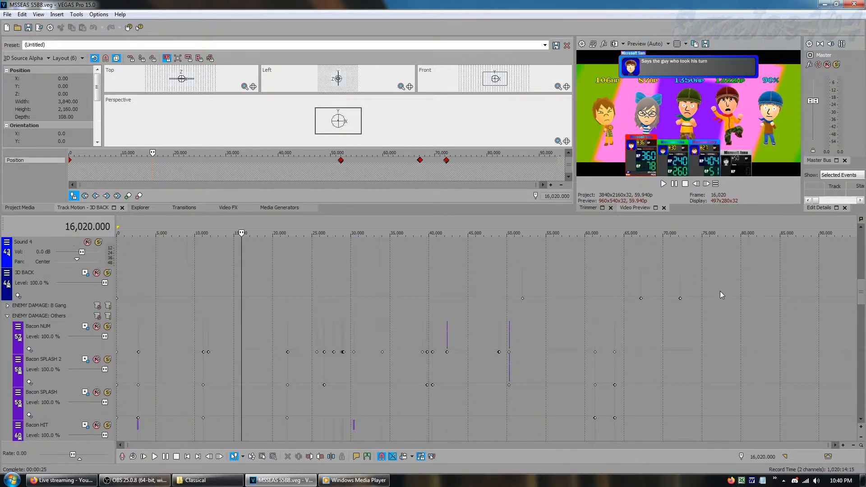
click(7, 316)
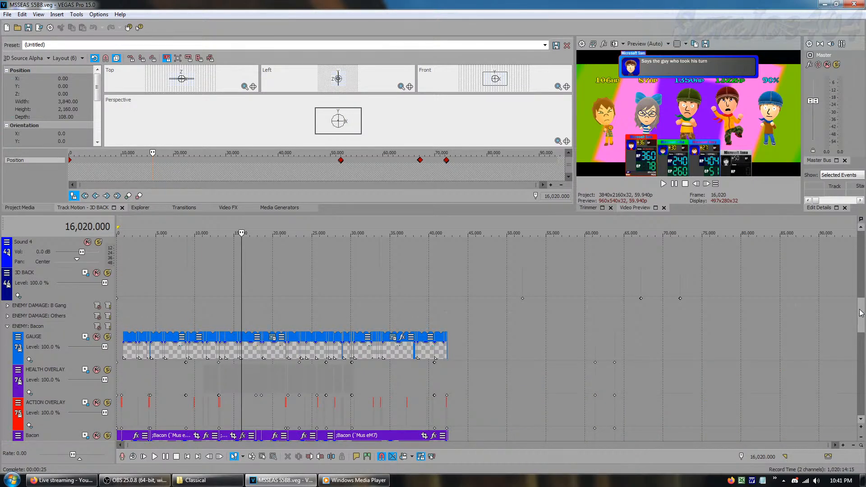
Go through the HEALTH OVERLAY, ACTION OVERLAY, Bacon and GAUGE tracks of the ENEMY: Bacon group
drag(861, 312, 862, 335)
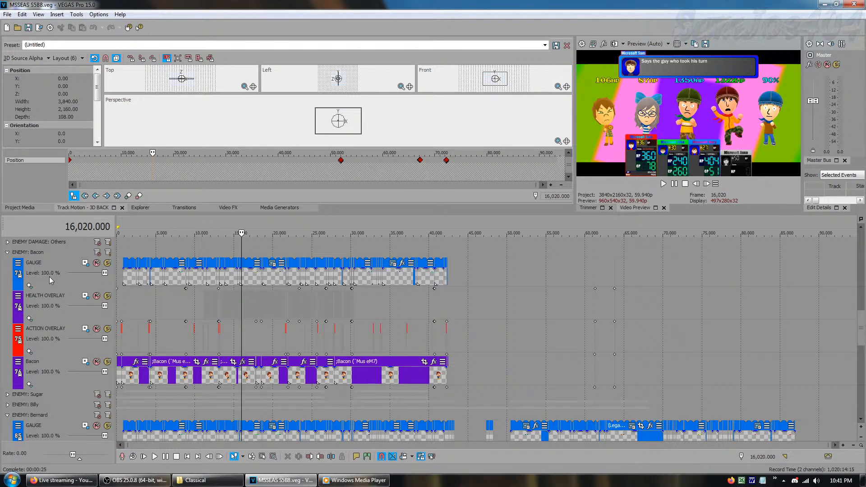
click(53, 300)
click(50, 337)
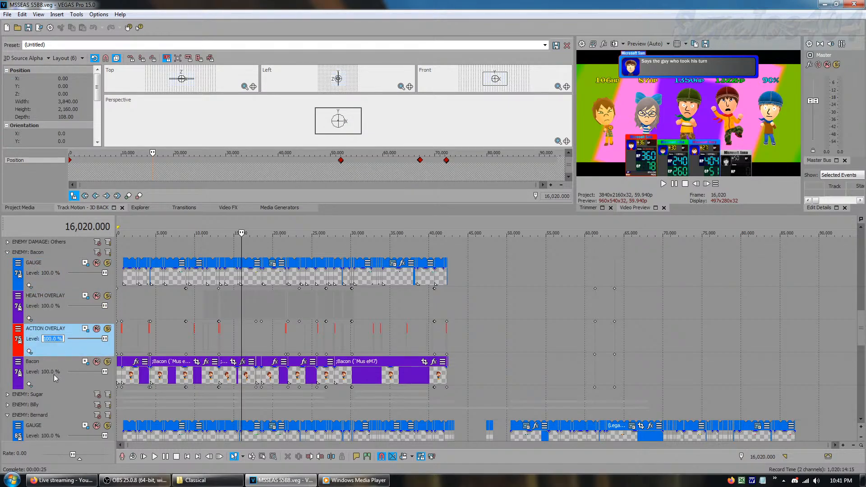
click(53, 374)
click(58, 276)
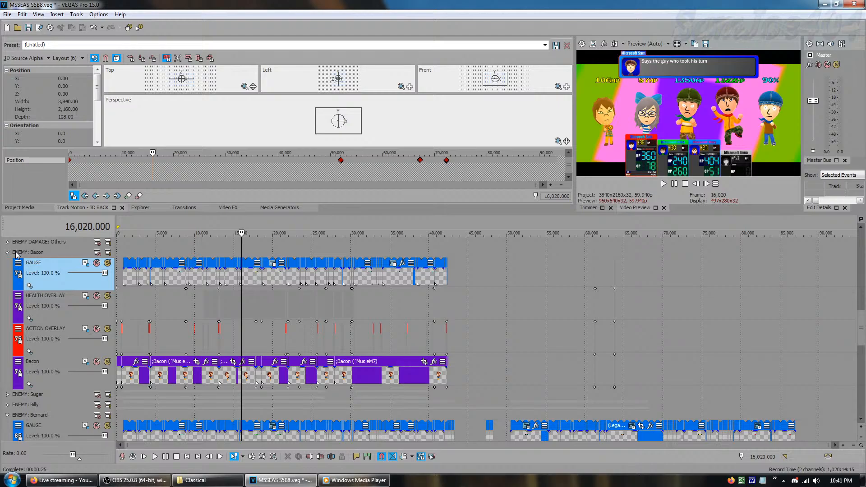
Undo the accidental track change and collapse the ENEMY: Bacon group
click(102, 28)
click(104, 40)
key(ctrl+z)
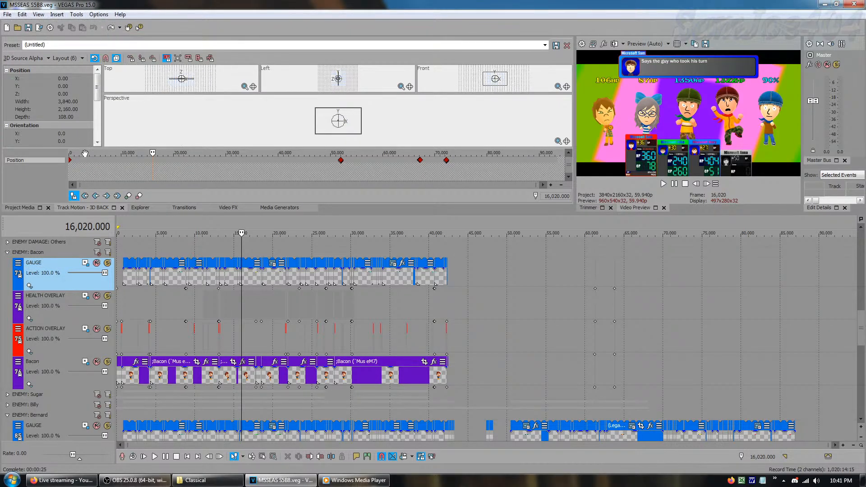
click(8, 252)
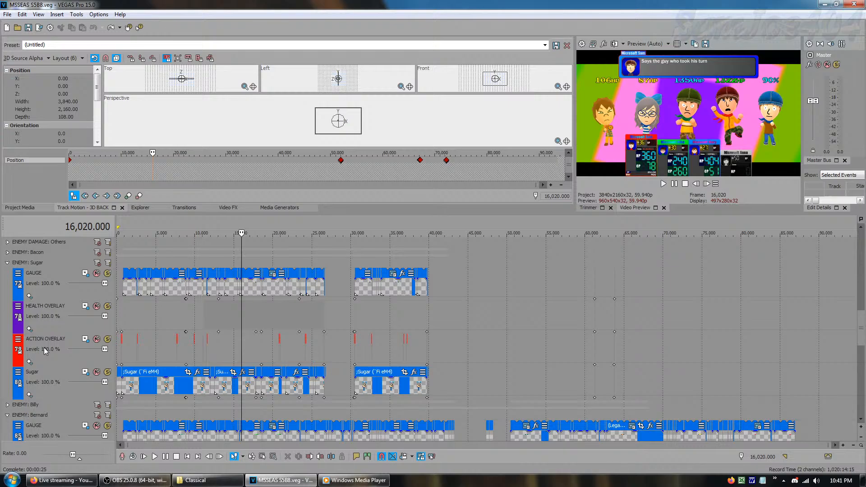
Select the Sugar track, collapse the ENEMY: Sugar group, and collapse the ENEMY: Billy group after viewing its tracks
click(51, 389)
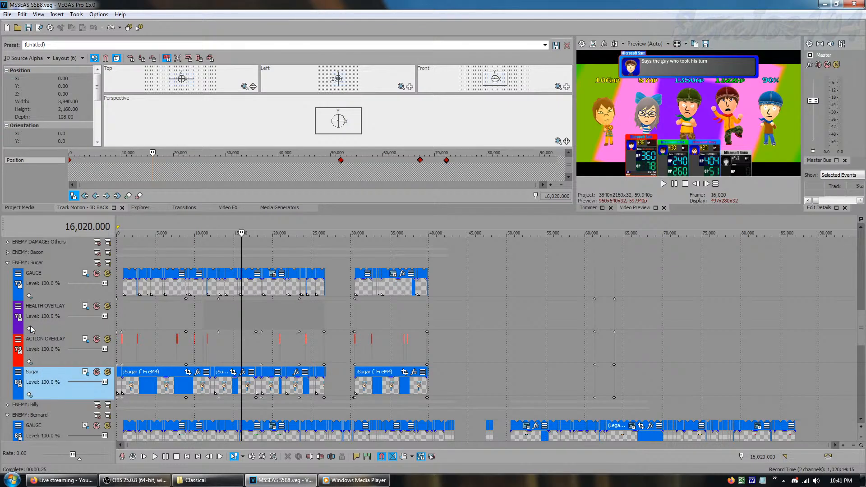
click(7, 262)
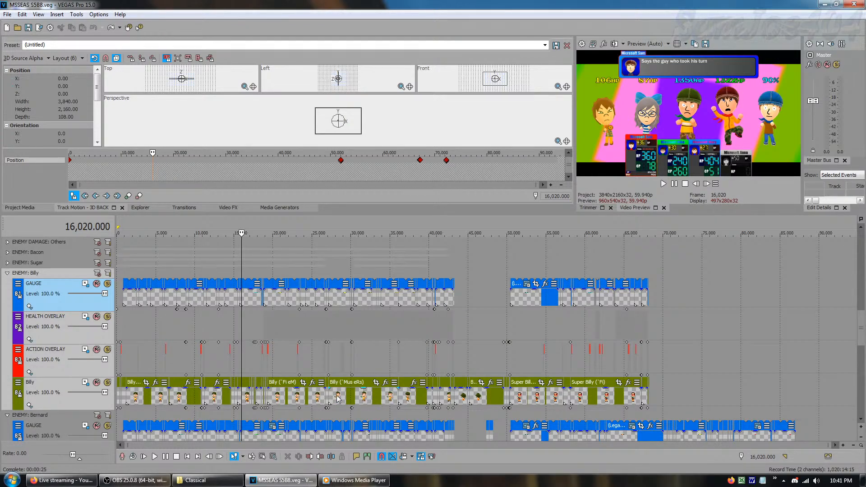
click(7, 274)
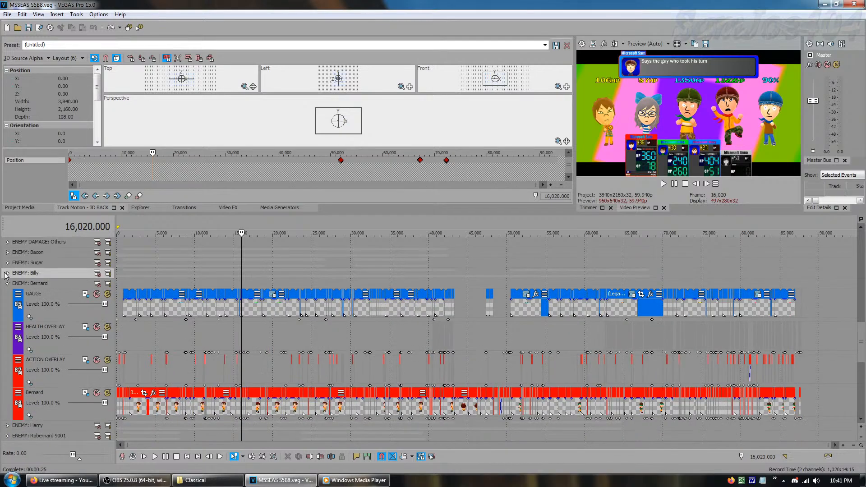
Select all tracks of the ENEMY: Bernard group and move on to the tracks of the ENEMY: Harry group
click(73, 283)
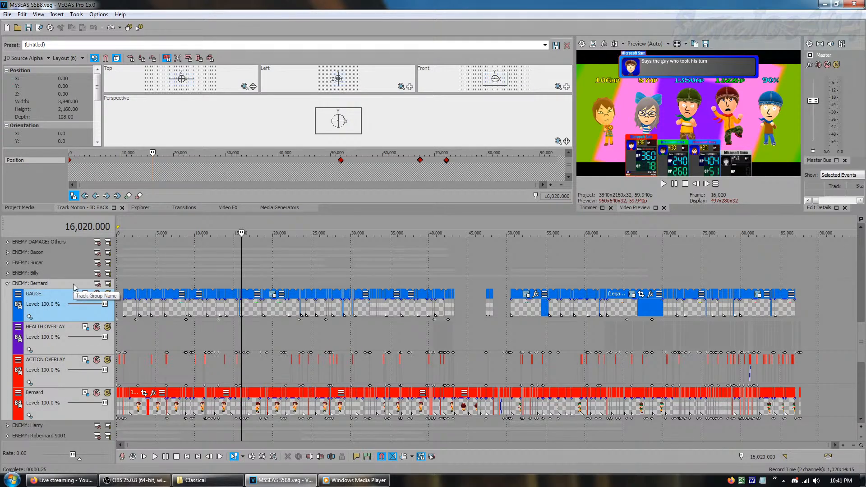
click(861, 420)
click(861, 421)
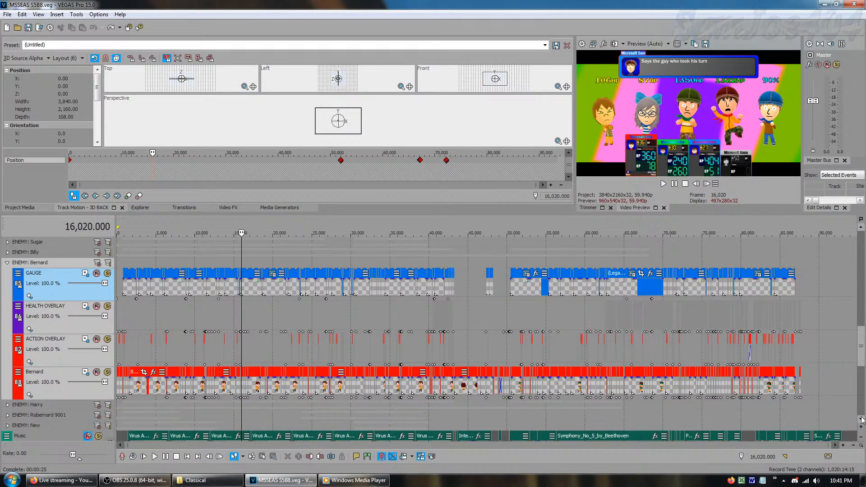
click(861, 420)
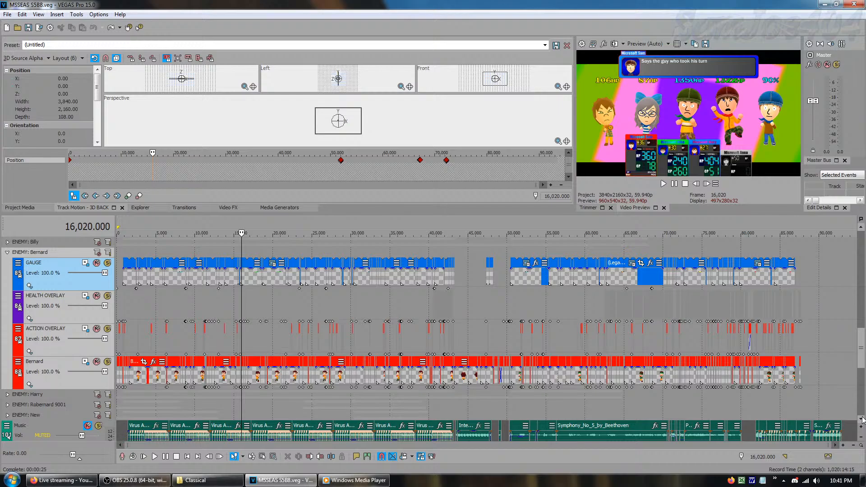
scroll(861, 420, down, 4)
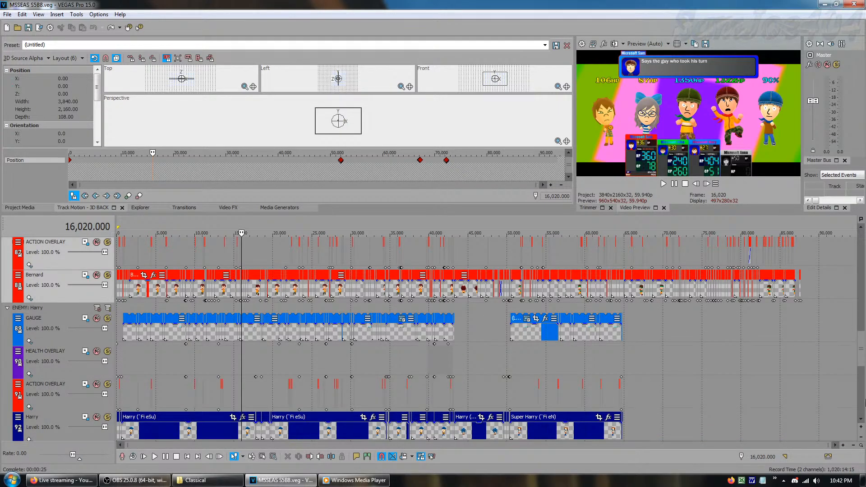
Collapse the ENEMY: Harry group, then view and collapse the ENEMY: Robernard 9001 and ENEMY: New groups
scroll(402, 431, down, 1)
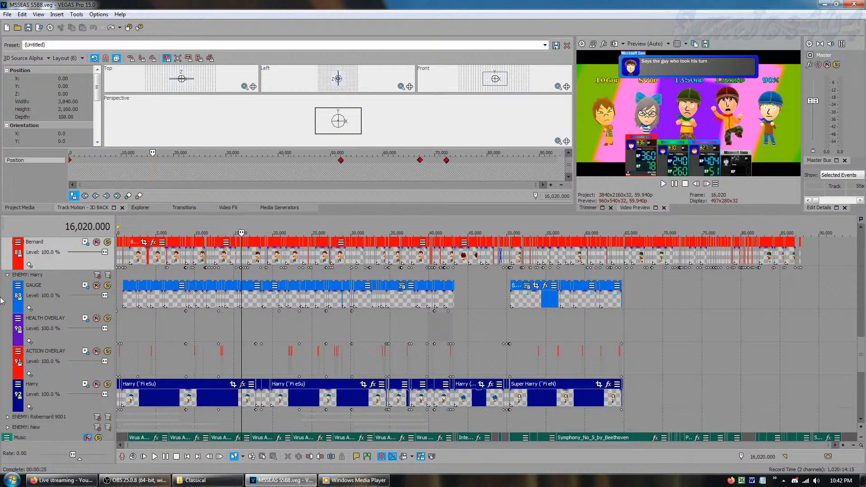
click(7, 275)
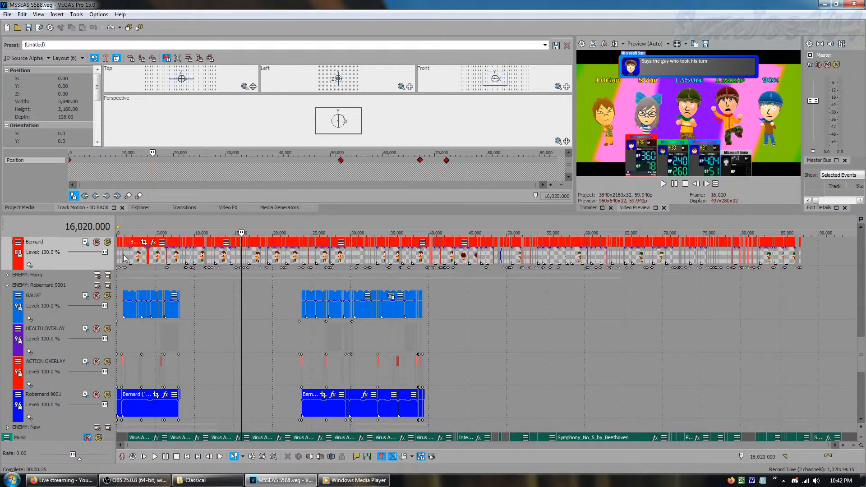
click(7, 285)
click(7, 296)
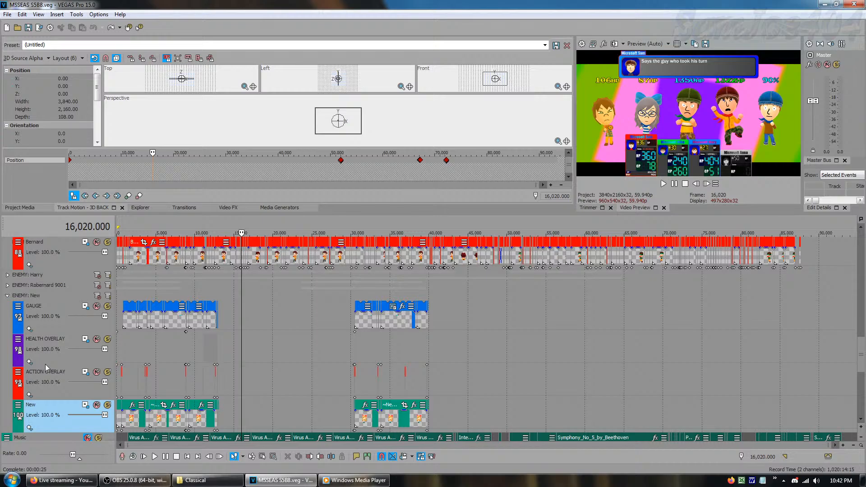
click(7, 295)
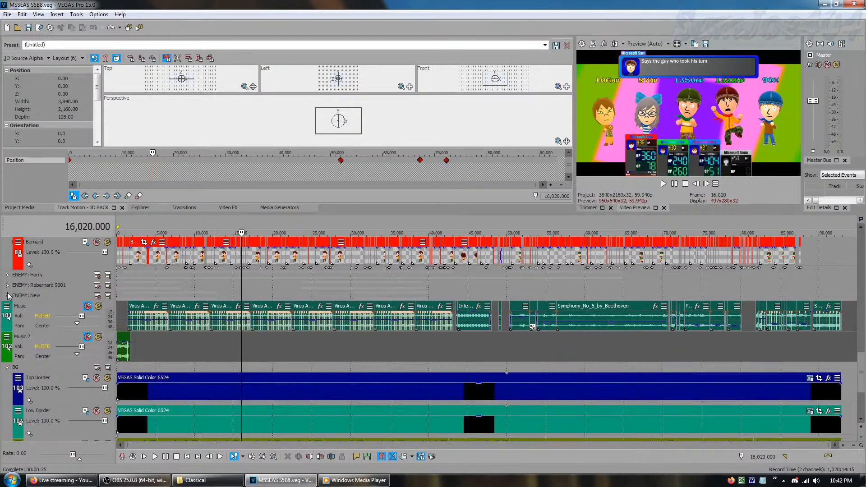
Go through the Music and Music 2 audio tracks, finishing with the Music track selected
click(24, 327)
click(28, 346)
click(28, 327)
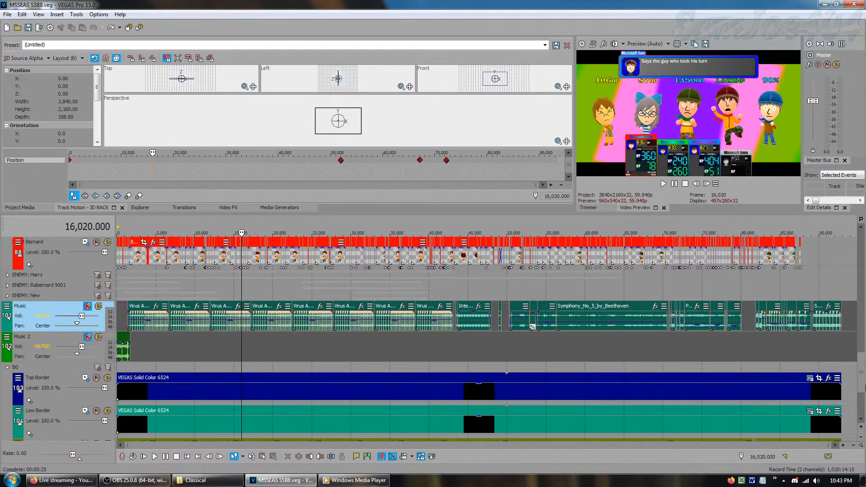
Go through the Top Border, Low Border and BACKGROUND tracks of the BG group and inspect both border events near the project's end
scroll(860, 420, down, 3)
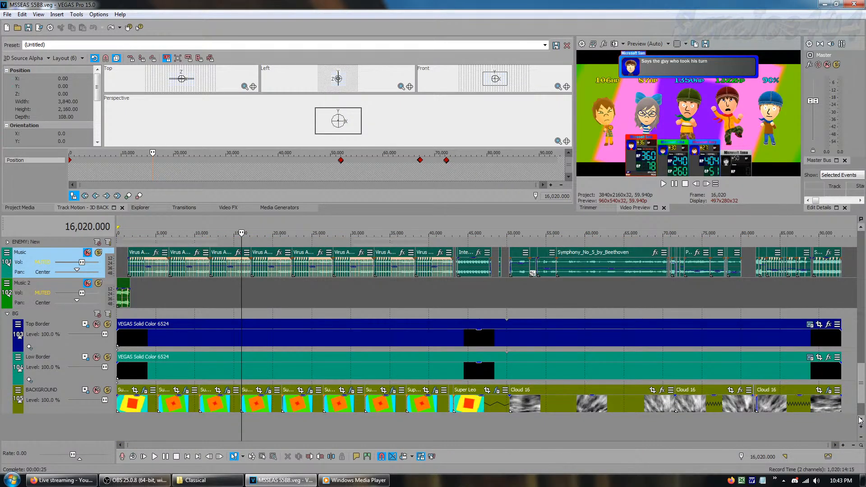
click(53, 339)
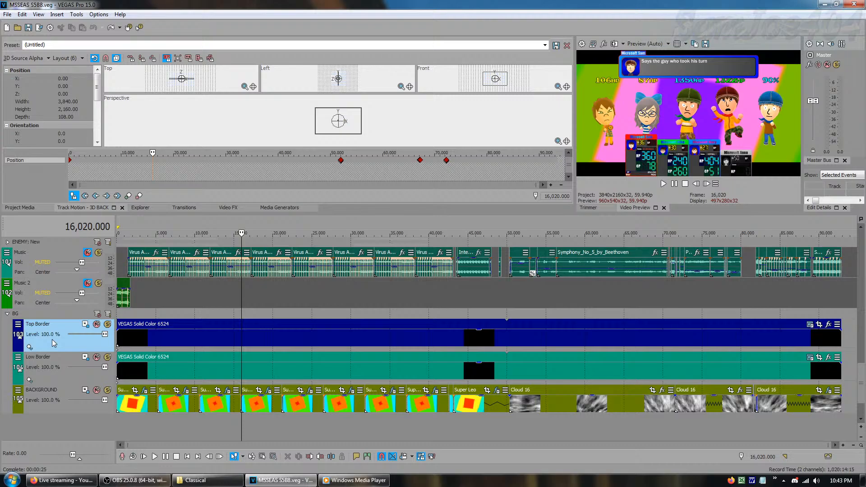
click(53, 373)
click(52, 409)
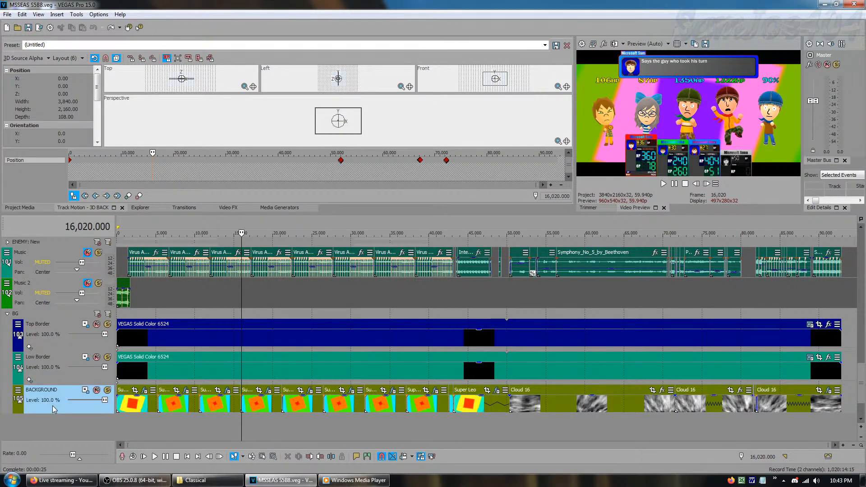
click(814, 375)
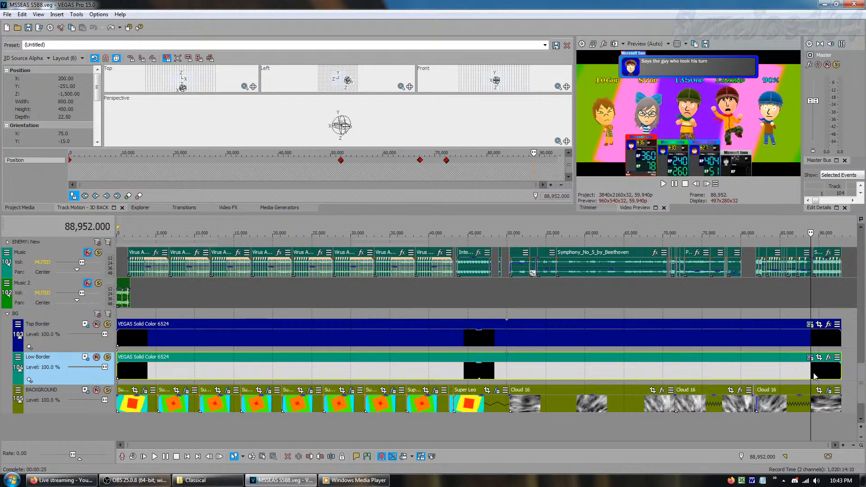
click(816, 342)
click(824, 341)
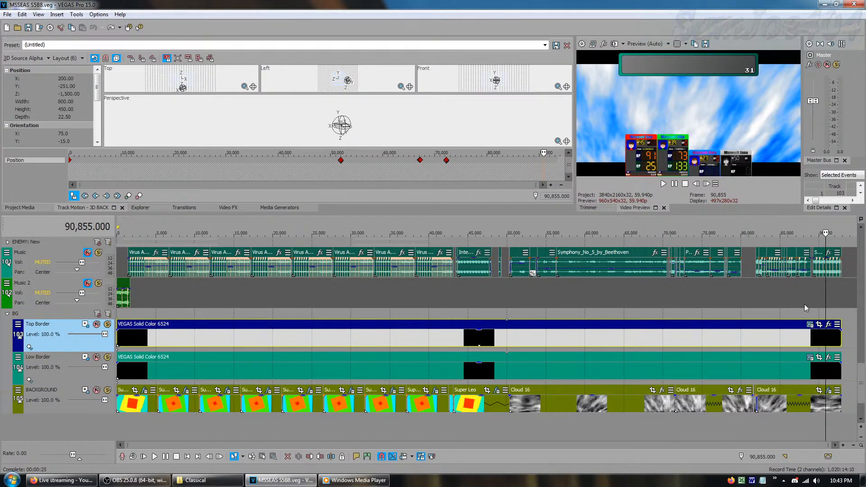
Deselect the border event by selecting the Music 2 track, and return the cursor to the start of the timeline
right_click(769, 285)
click(694, 111)
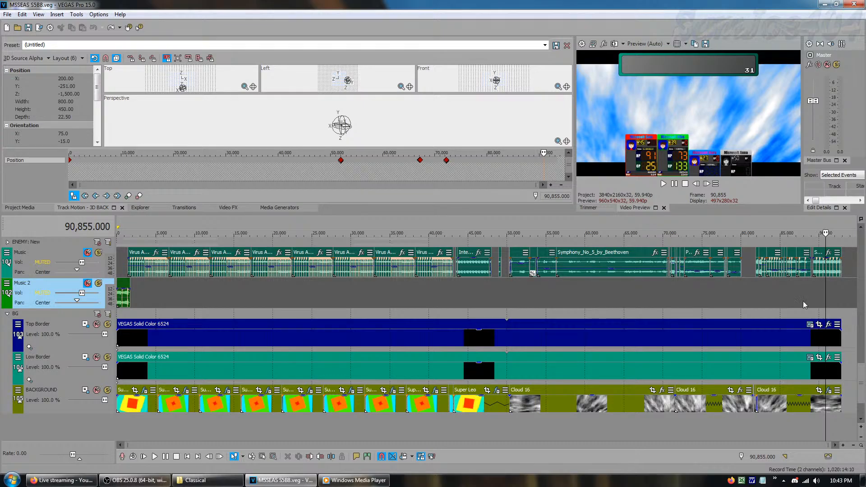
click(176, 305)
key(Home)
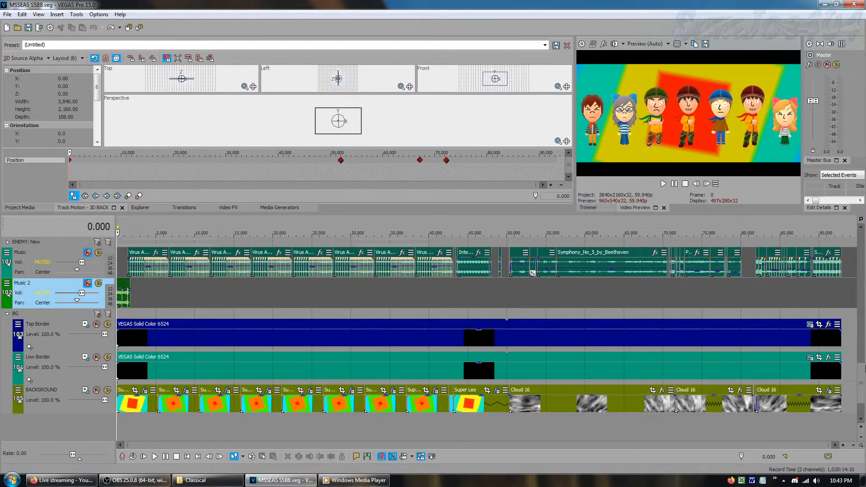
Go back to the project's first tracks, select the 3D FRONT track and show all media of the project
drag(861, 383, 862, 227)
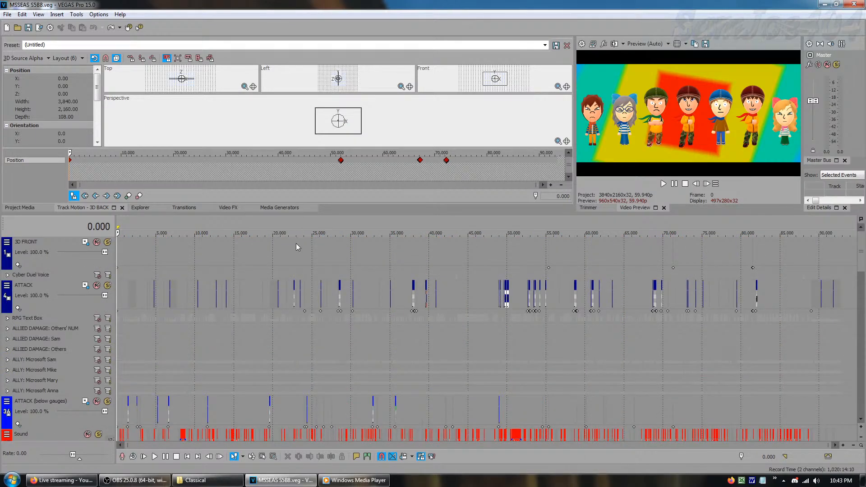
right_click(280, 254)
click(29, 209)
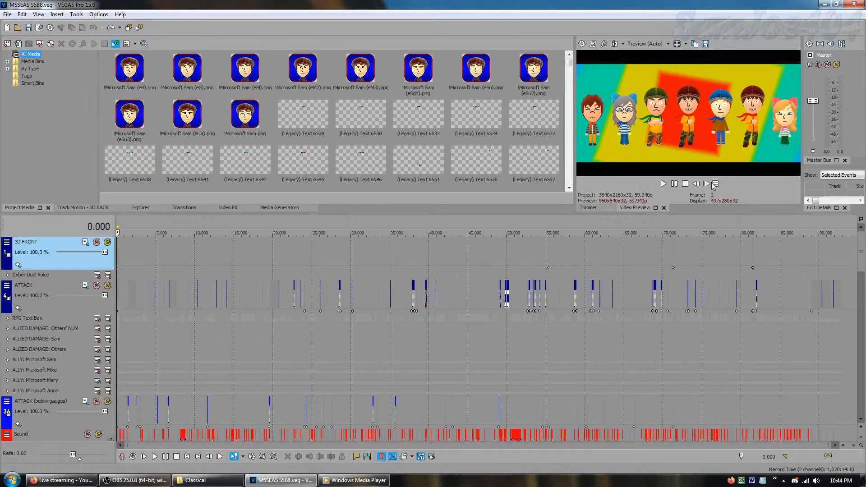
Move the cursor to the end of the project and set the time display format to Time & Frames
click(716, 183)
click(728, 234)
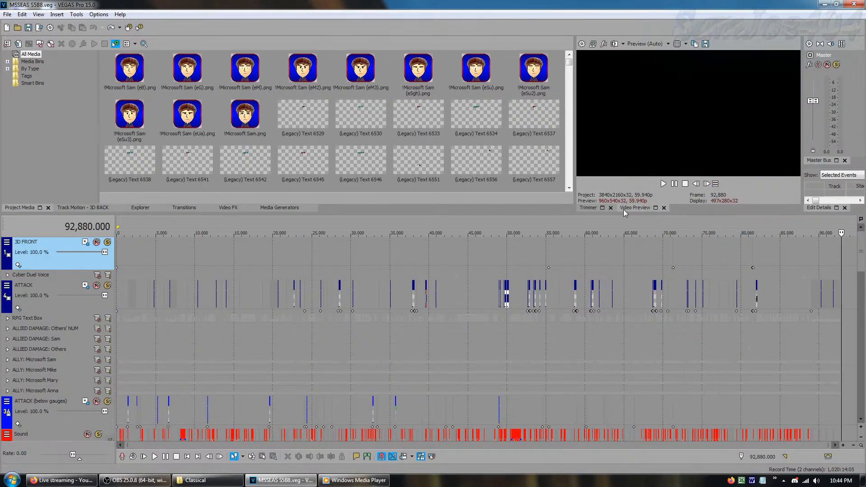
right_click(71, 226)
mouse_move(108, 278)
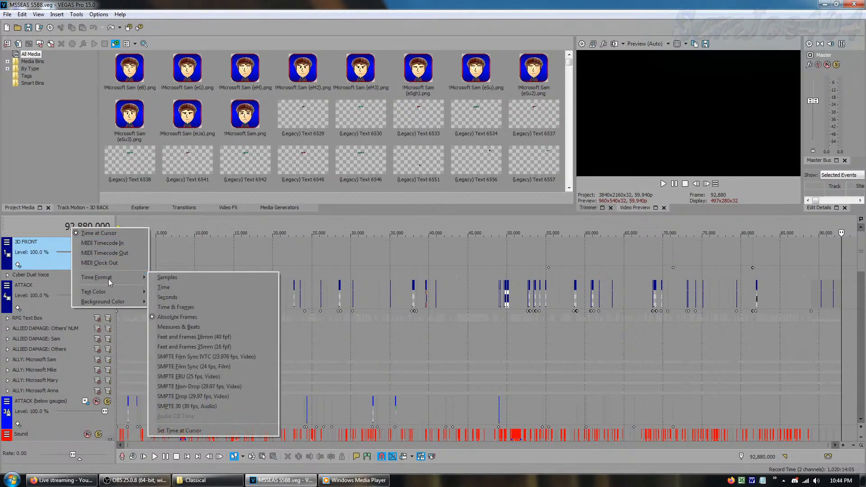
click(161, 308)
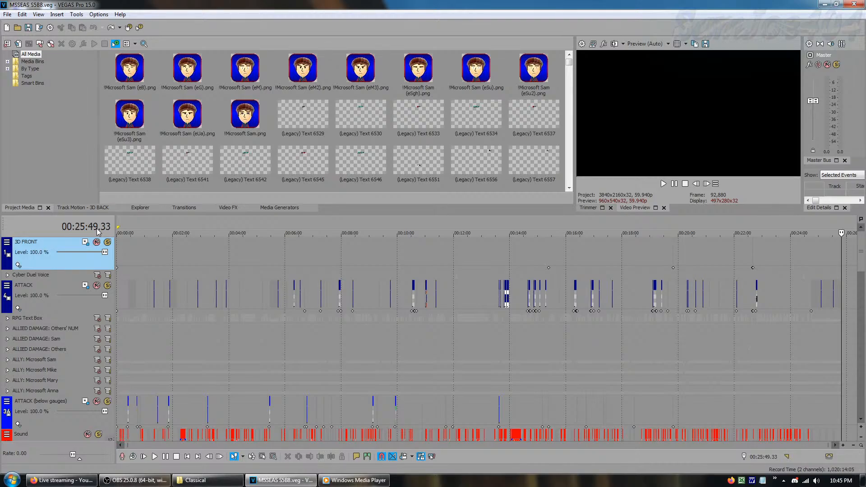
Set the time display format back to Absolute Frames
right_click(84, 229)
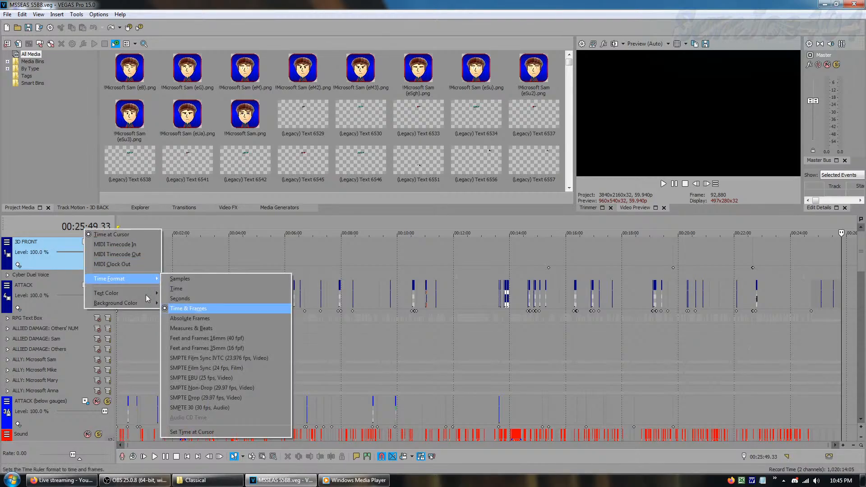
click(54, 231)
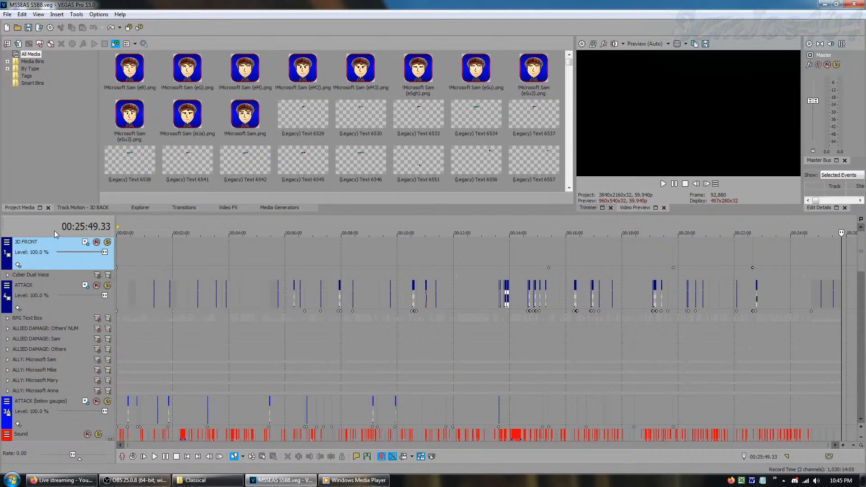
right_click(84, 232)
mouse_move(126, 280)
click(194, 321)
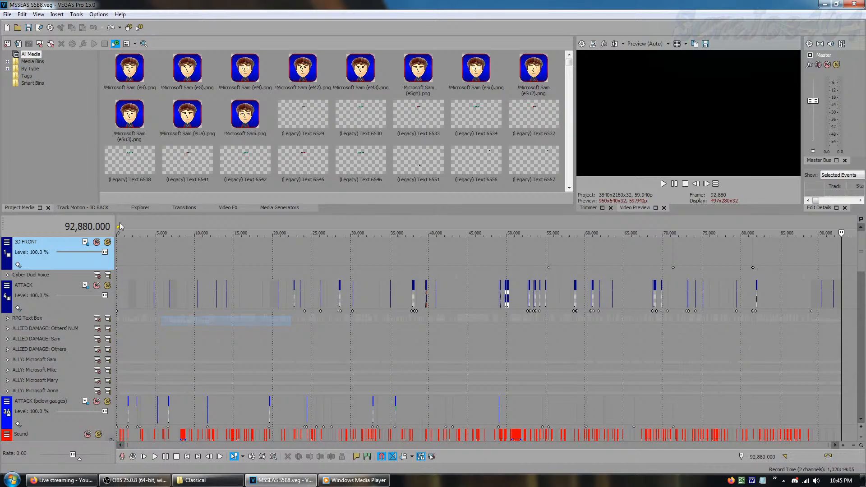
Open the recent project S5E9.veg, ignoring the two missing intro videos and leaving them offline
click(7, 14)
mouse_move(22, 14)
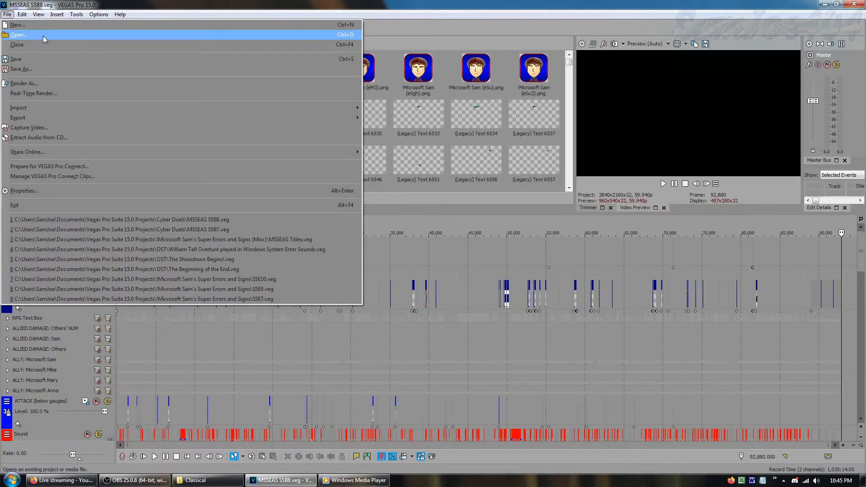
click(248, 289)
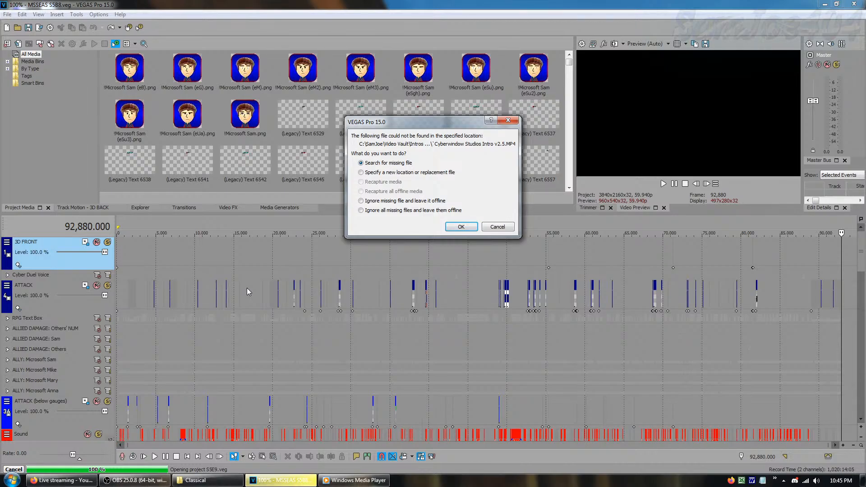
click(406, 202)
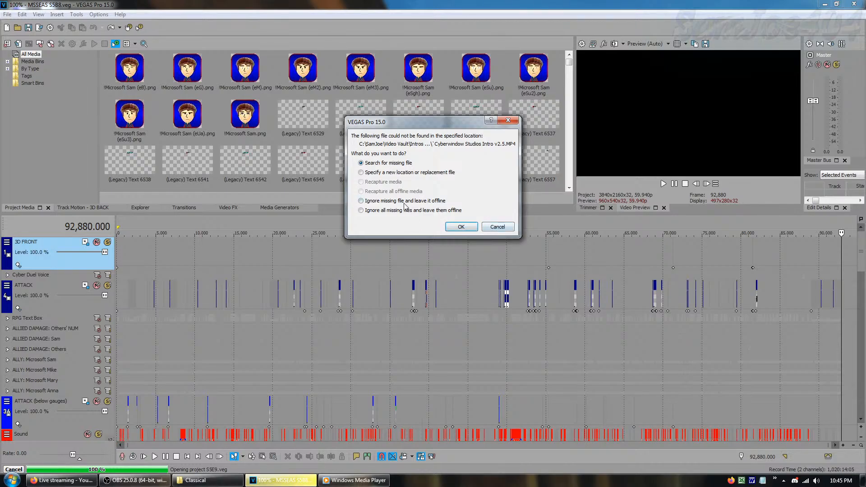
click(462, 227)
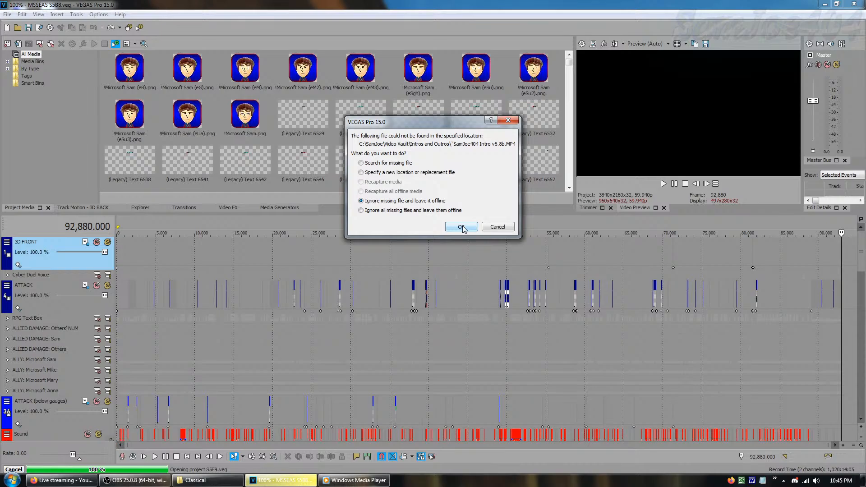
click(462, 226)
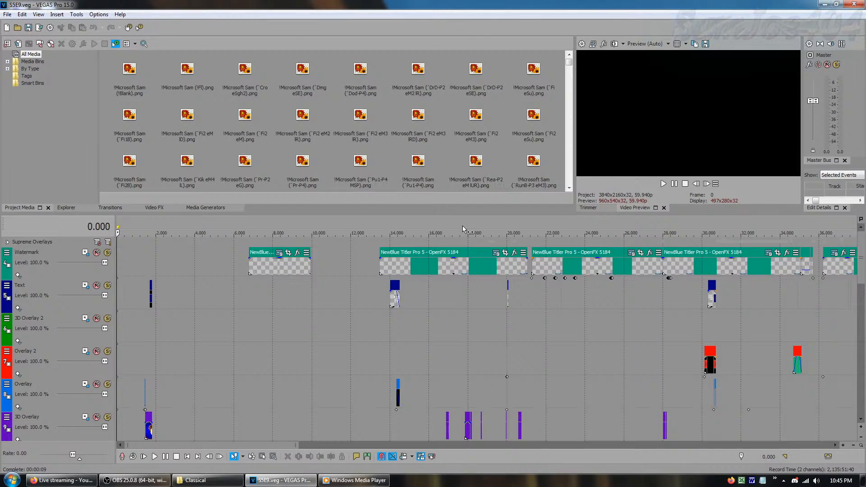
Fit the whole S5E9 project into the timeline and expand the Supreme Overlays track group
scroll(462, 226, down, 2)
scroll(462, 225, down, 1)
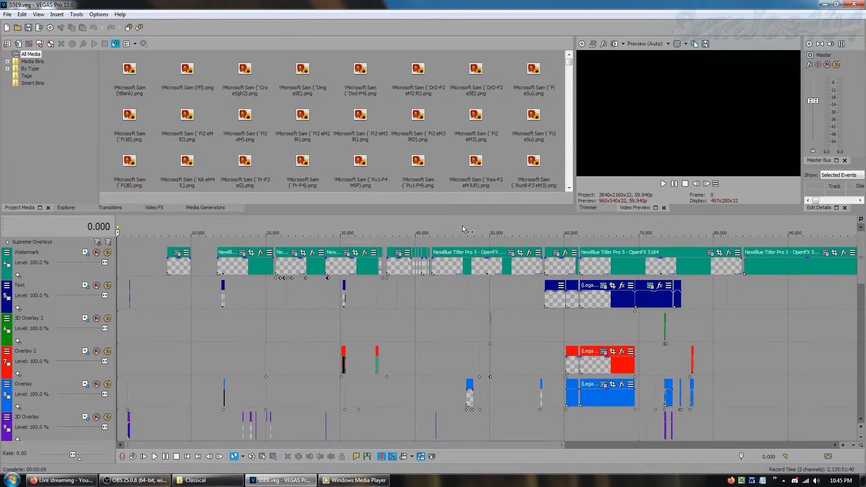
scroll(461, 226, down, 1)
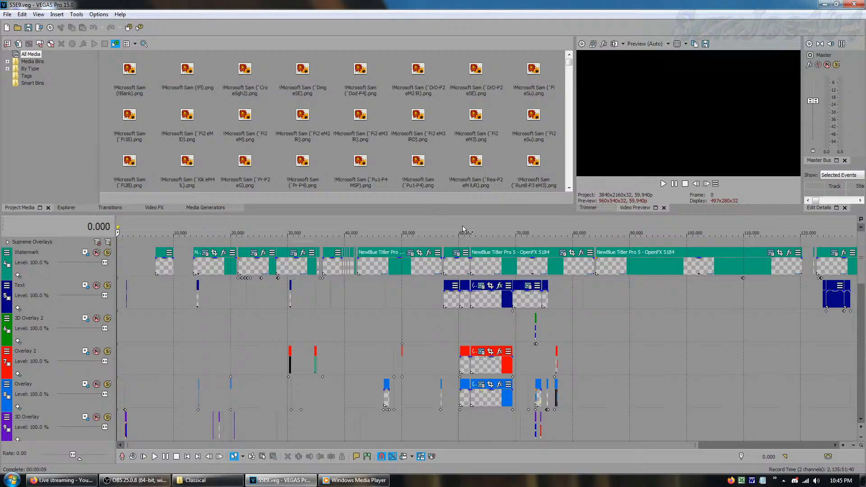
scroll(461, 226, down, 1)
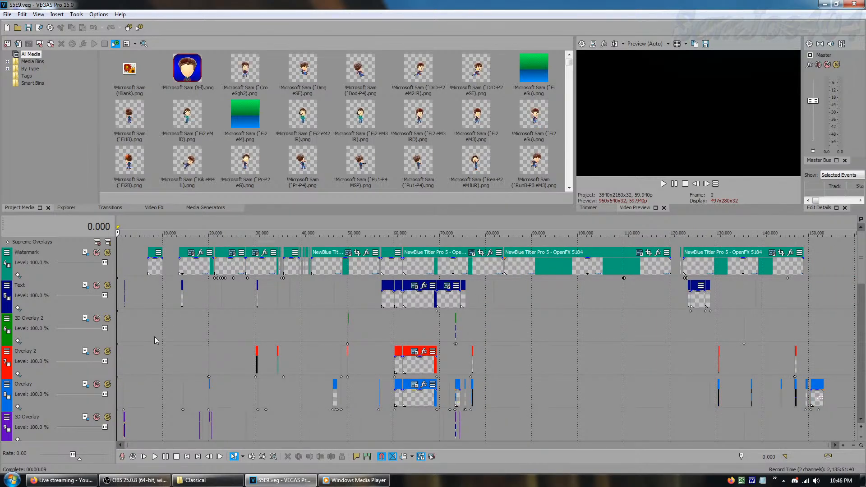
click(7, 242)
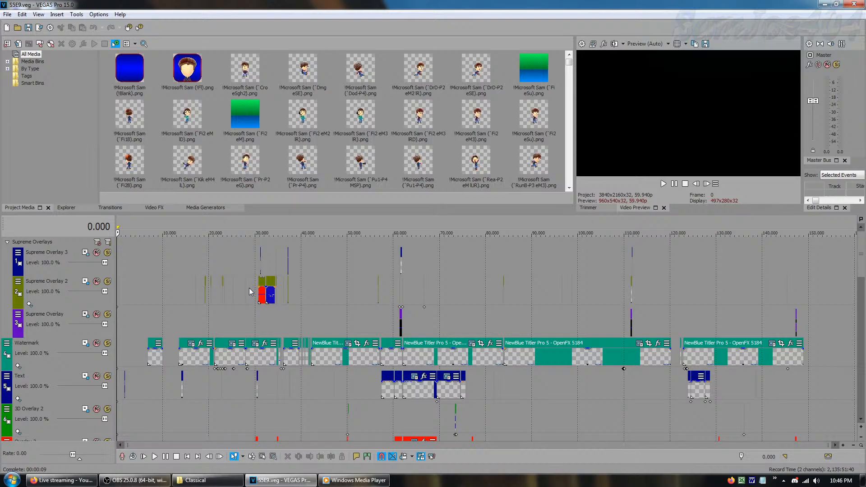
Preview several battle moments before and around the large Supreme Overlay 2 events, up to frame 32,377
click(229, 316)
key(space)
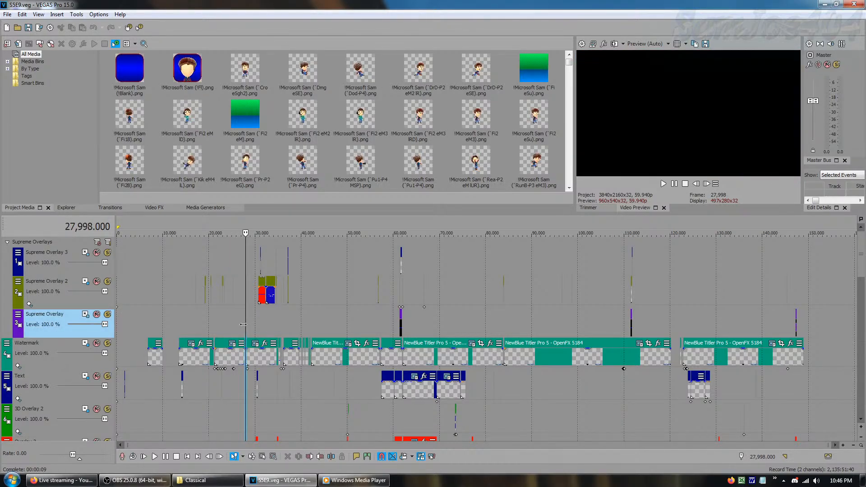
key(space)
click(234, 326)
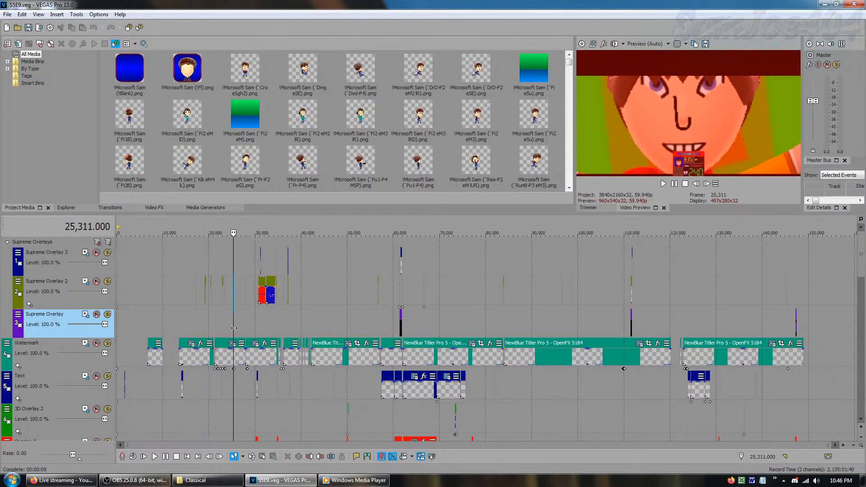
click(206, 325)
click(241, 321)
click(268, 318)
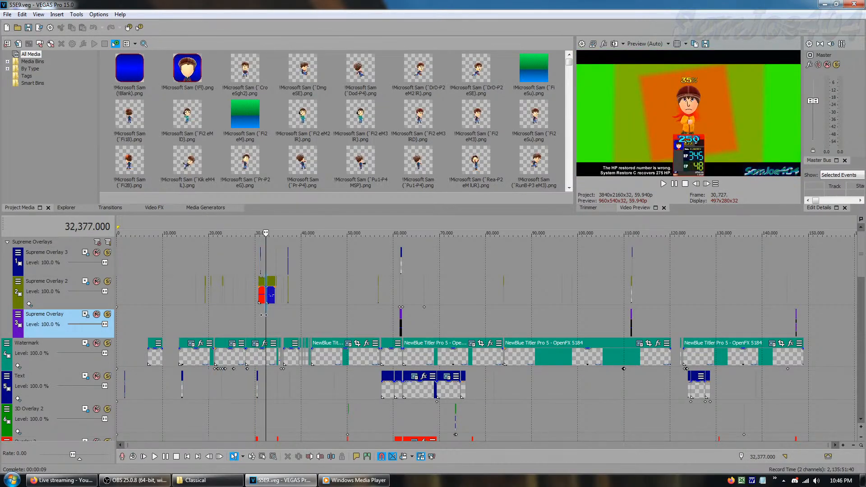
Preview the scenes under Supreme Overlay 2's red and blue events at frames 30,727, 31,053 and 32,471
click(260, 316)
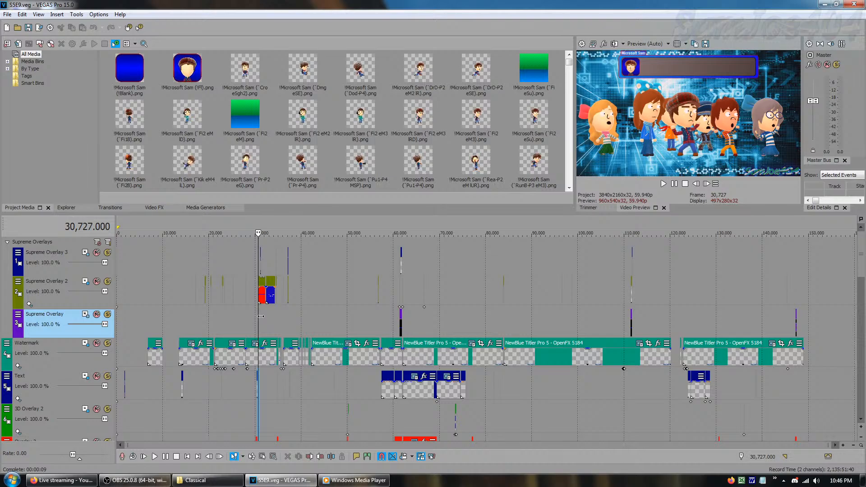
click(262, 316)
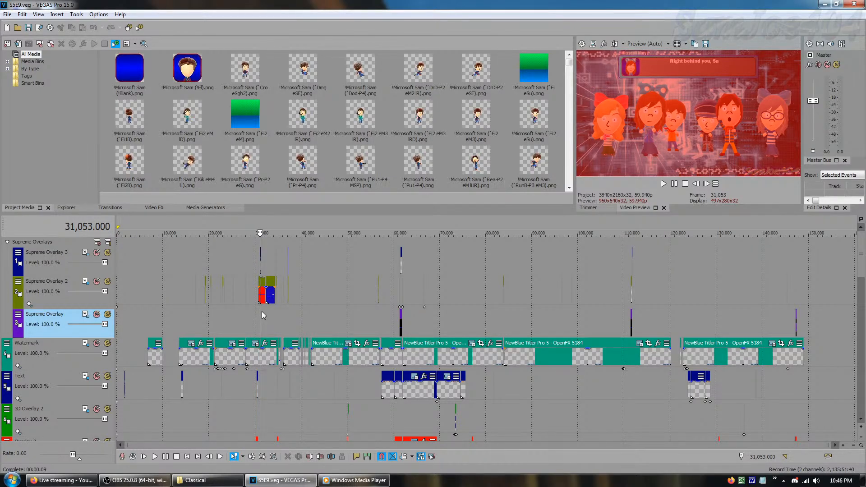
click(267, 323)
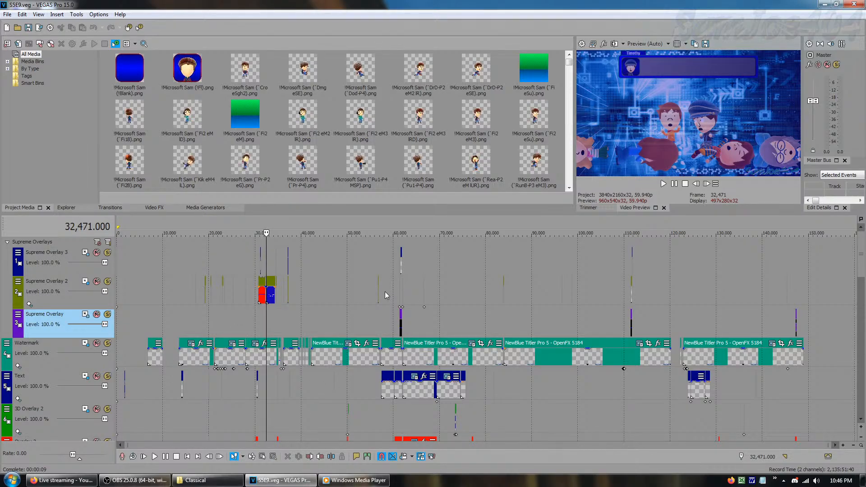
Preview the processor error scene between frames 39,569 and 41,622, and return the cursor to the start of the timeline
click(300, 324)
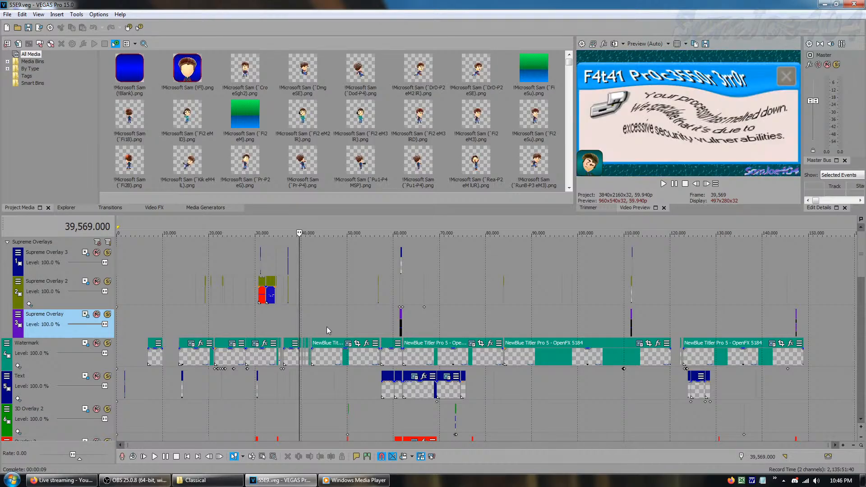
click(325, 331)
click(320, 333)
click(309, 334)
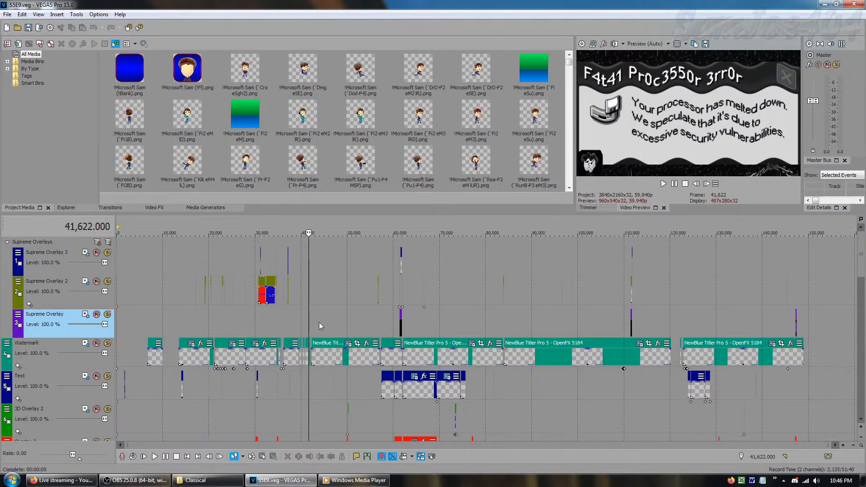
drag(309, 326, 90, 289)
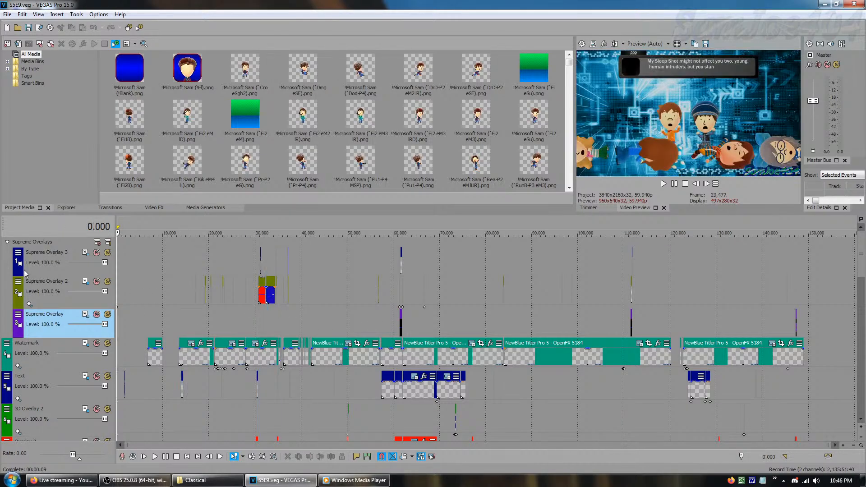
Collapse the Supreme Overlays group and go through the Watermark, Text, 3D Overlay and Overlay tracks, finishing with Overlay 2 selected
click(7, 242)
click(63, 272)
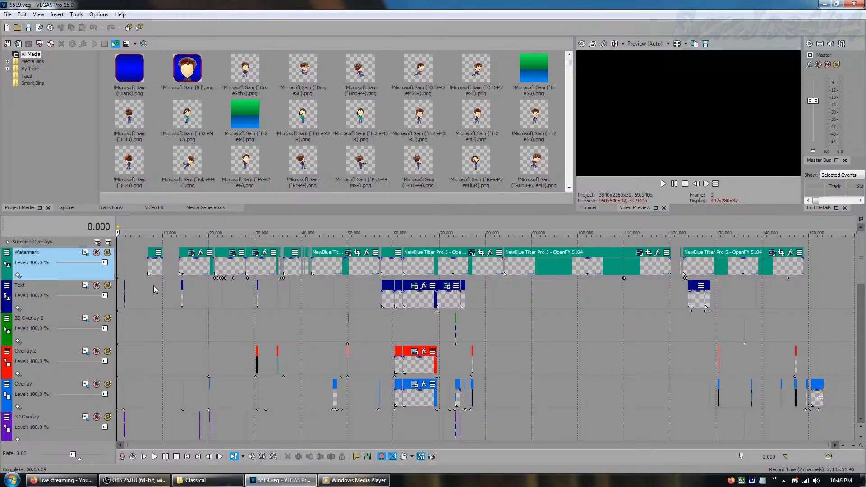
click(68, 310)
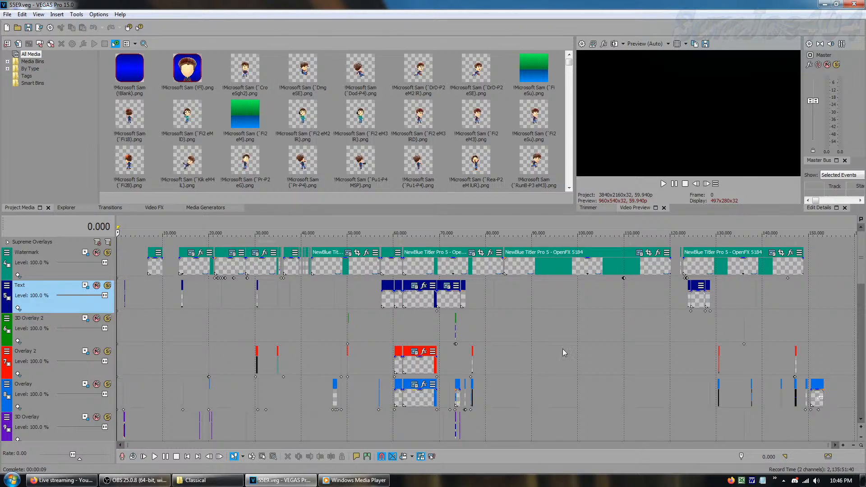
click(68, 338)
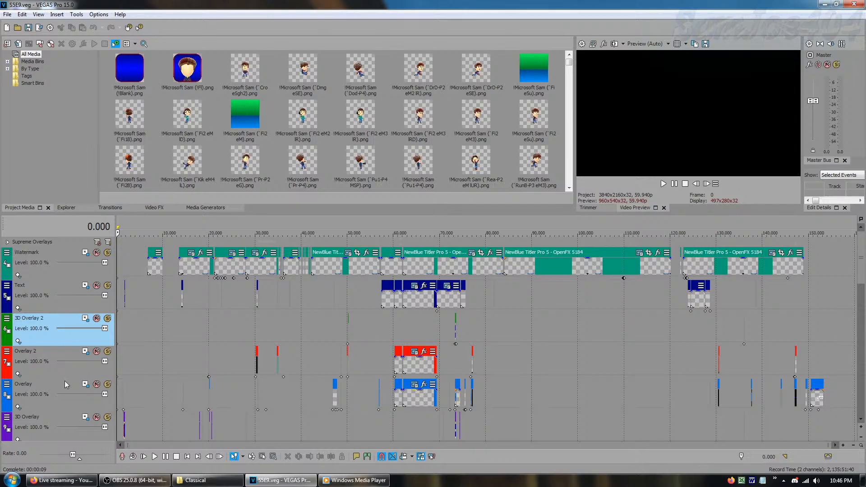
click(59, 435)
click(50, 392)
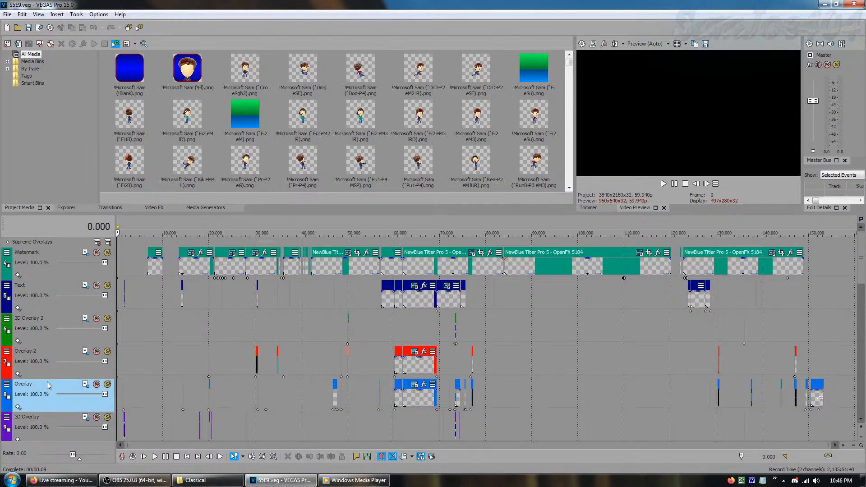
click(48, 368)
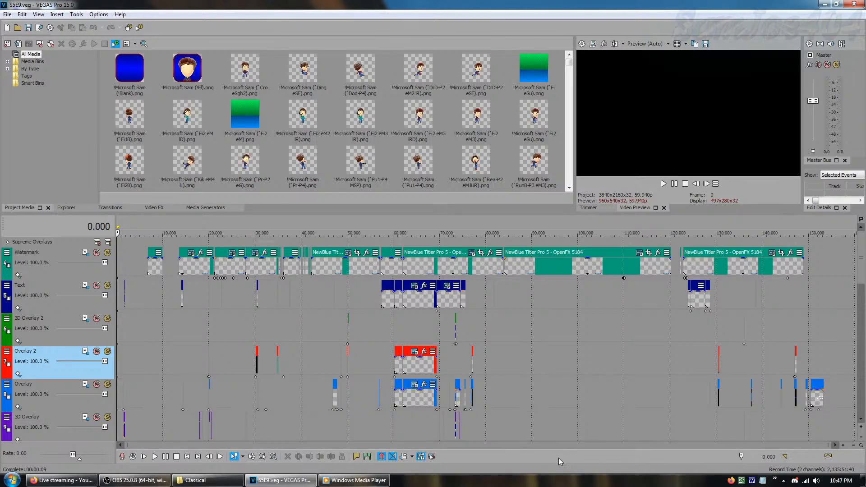
Expand the RPG Text Box group and bring its Character Window, RPG Text and Text Box tracks into view
click(862, 419)
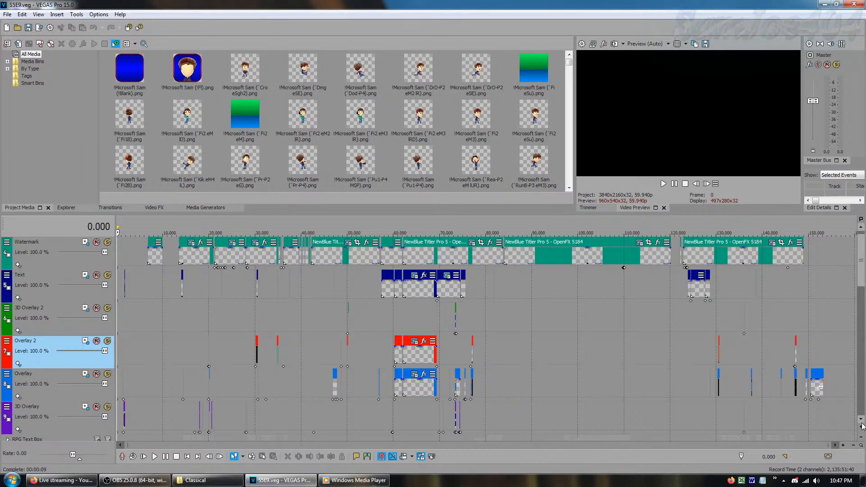
click(862, 420)
click(861, 420)
click(861, 420)
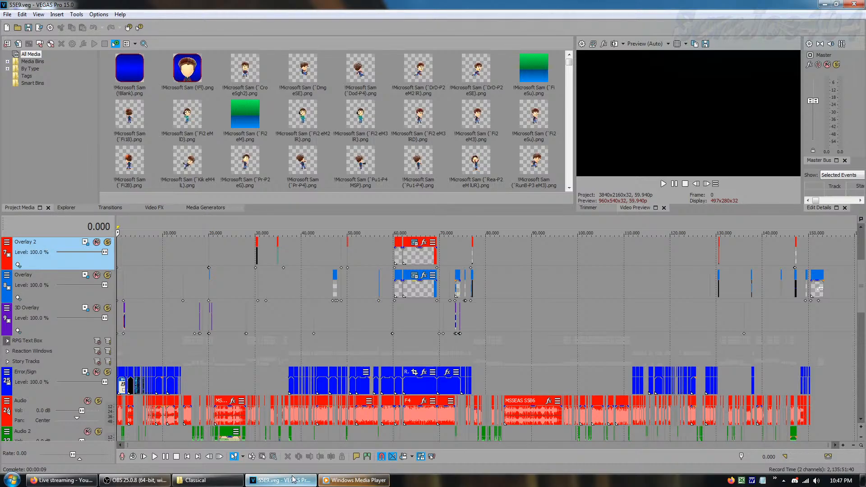
mouse_move(293, 478)
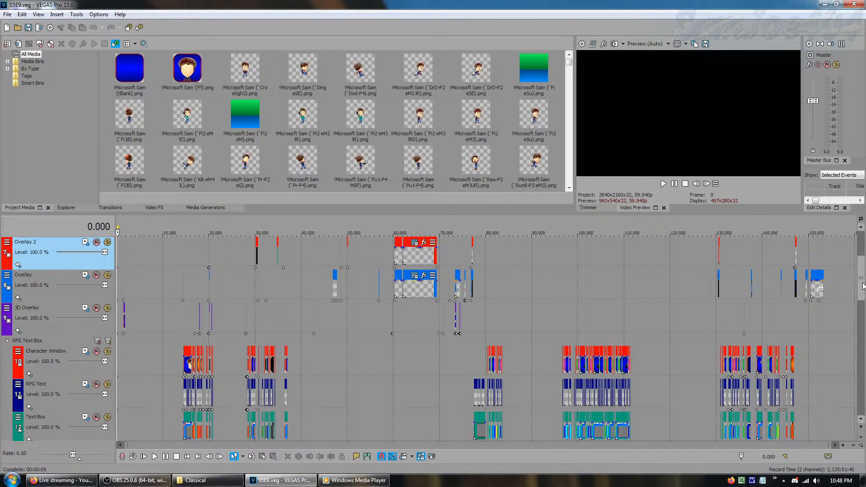
drag(860, 291, 859, 298)
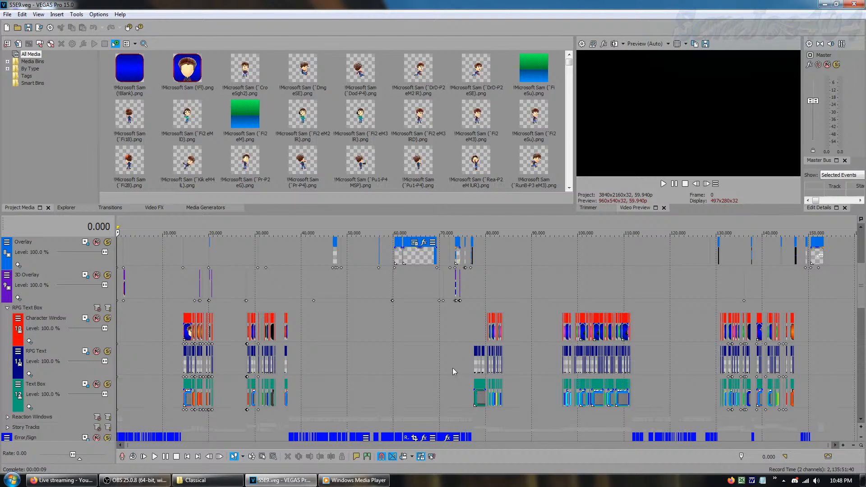
Preview the text box dialogue scenes at frames 78,245, 107,952 and 105,034
click(477, 338)
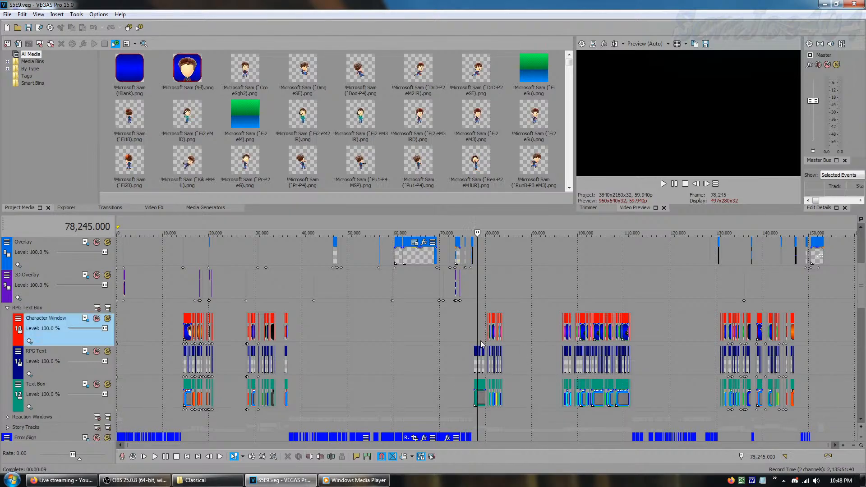
click(594, 298)
click(614, 294)
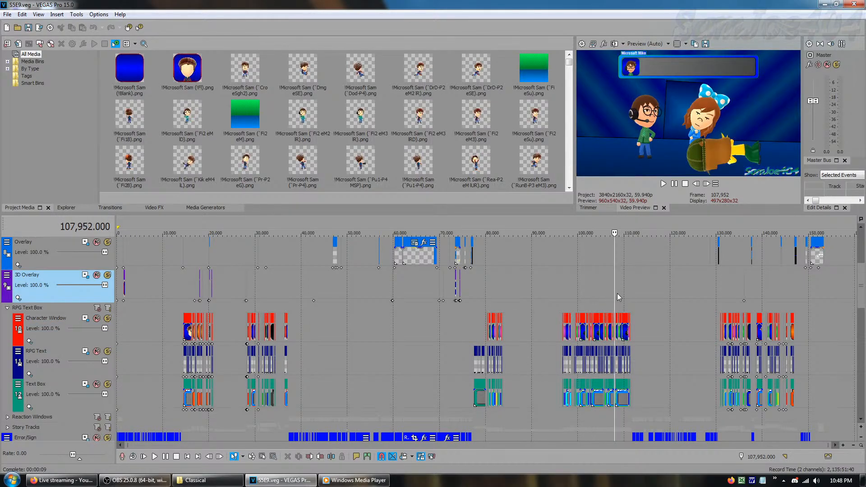
click(601, 295)
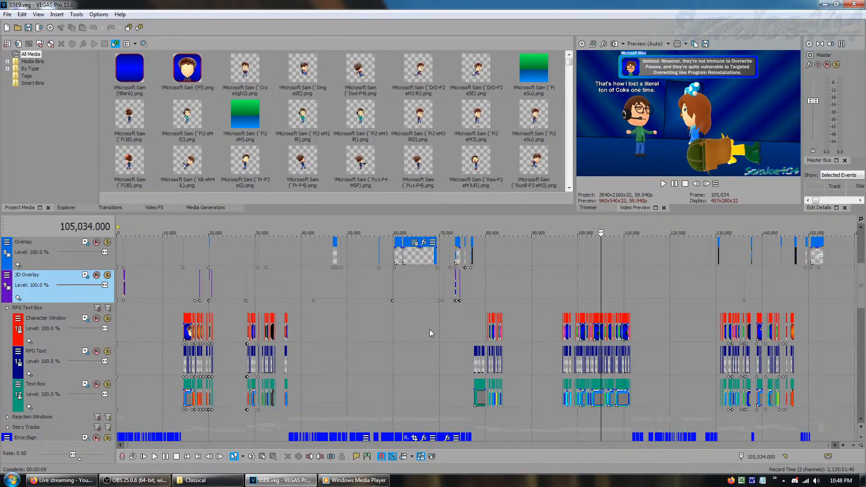
Preview the scene at frame 34,678, return to the dialogue scene at frame 105,034 and advance it frame by frame to 105,044
click(277, 296)
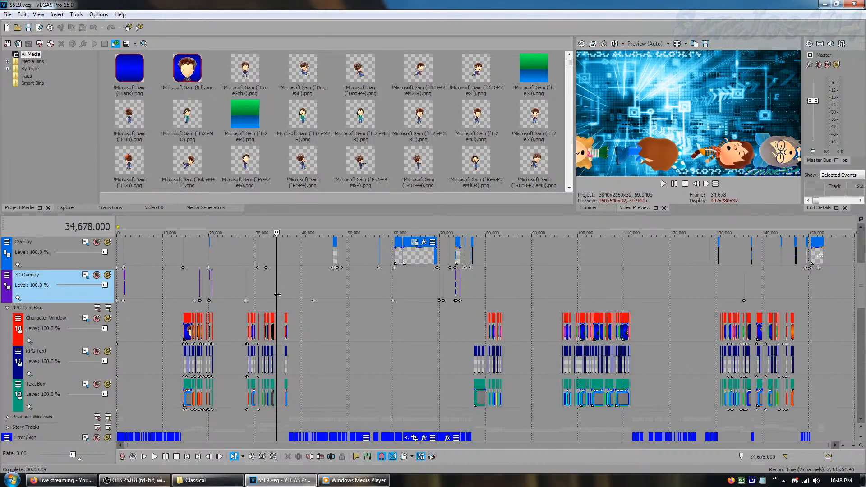
drag(278, 294, 597, 306)
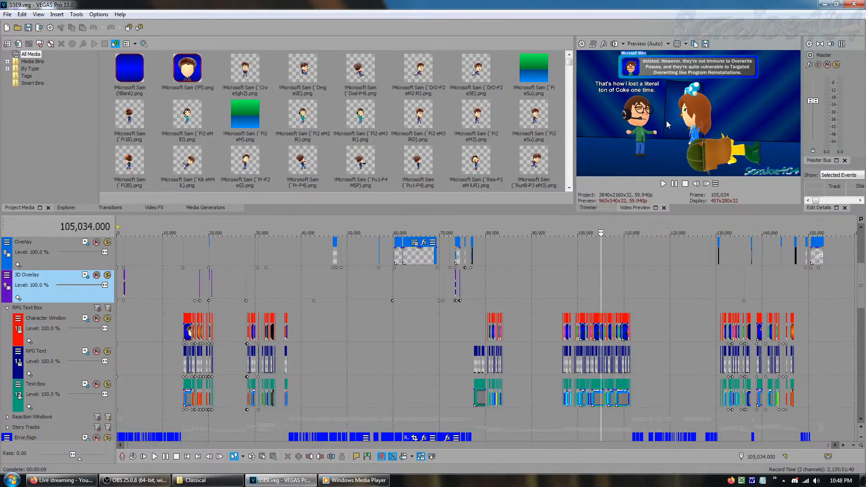
click(696, 184)
click(707, 184)
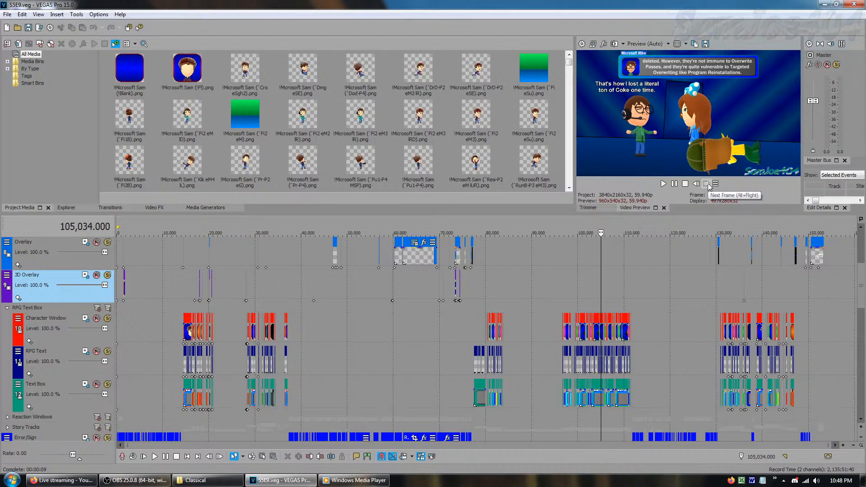
click(706, 184)
click(707, 184)
click(707, 184)
click(707, 184)
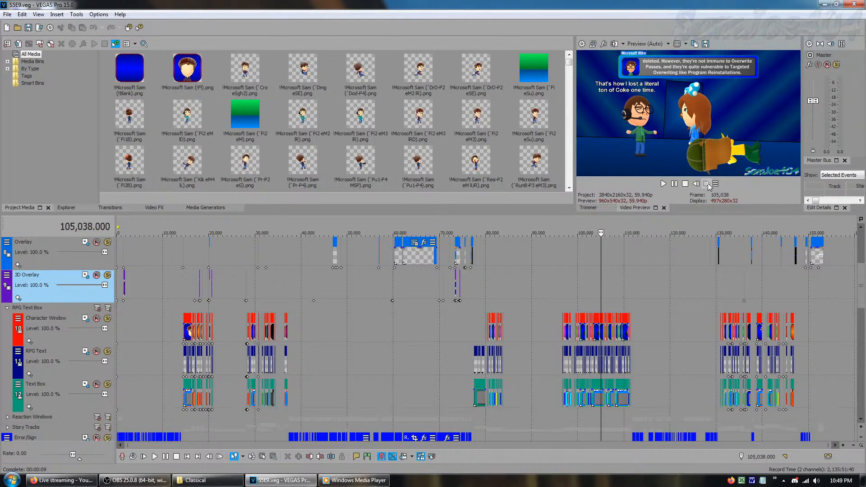
click(707, 184)
click(706, 184)
click(706, 184)
click(706, 184)
click(706, 184)
click(707, 184)
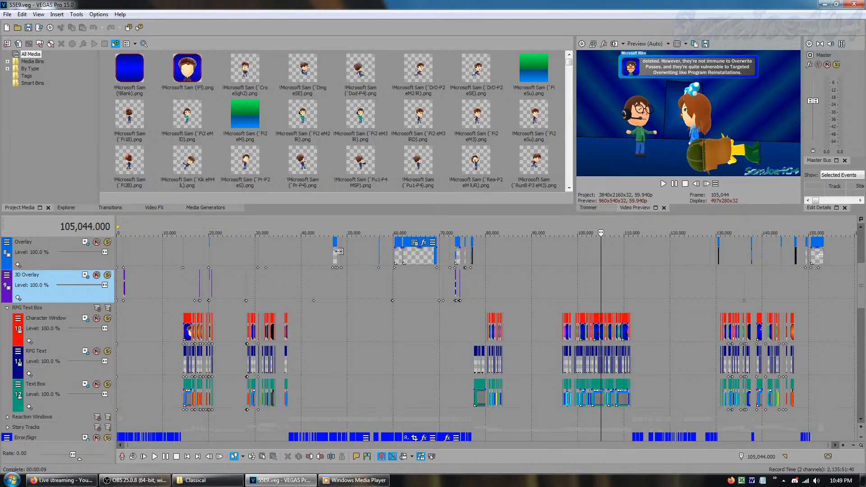
Switch the project's time display from frame numbers to timecode and back to frame numbers
right_click(91, 227)
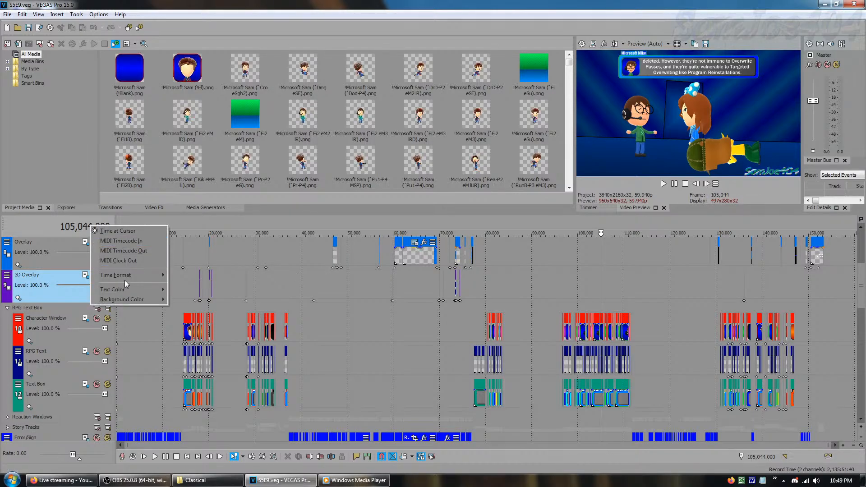
mouse_move(140, 278)
click(202, 305)
right_click(88, 229)
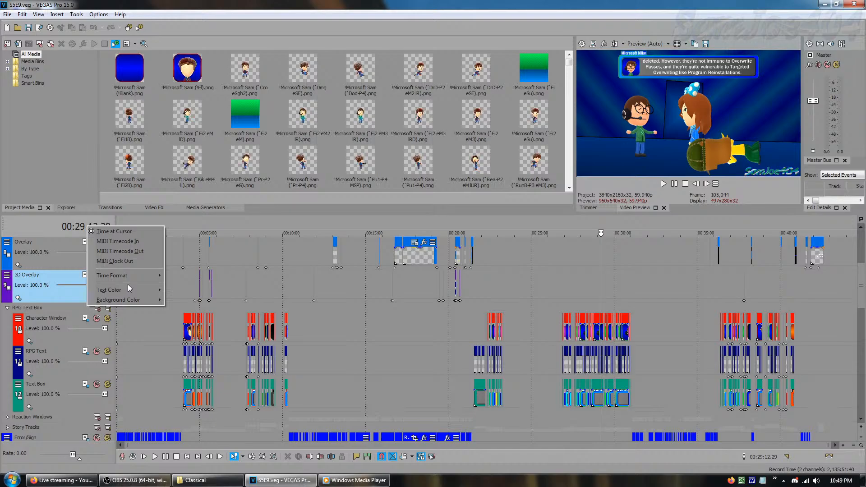
click(197, 315)
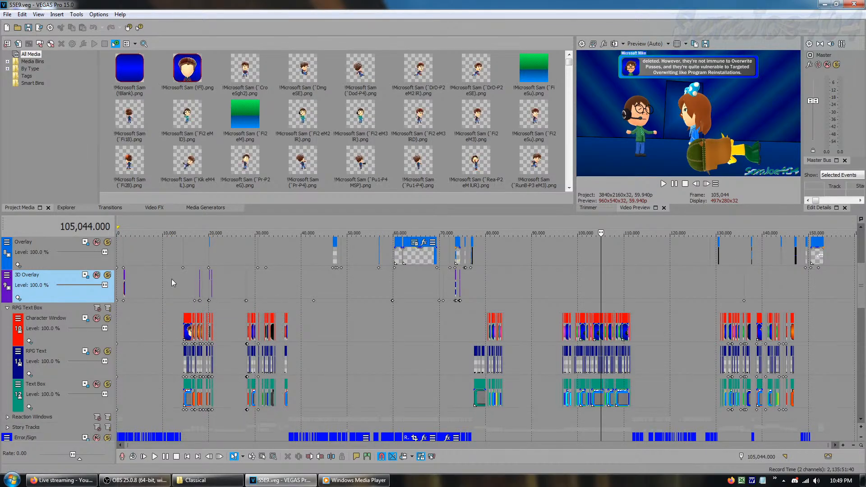
Preview the scenes at frames 12,526, 85,380, 81,846 and 5,538, and return the cursor to the start of the timeline
click(173, 261)
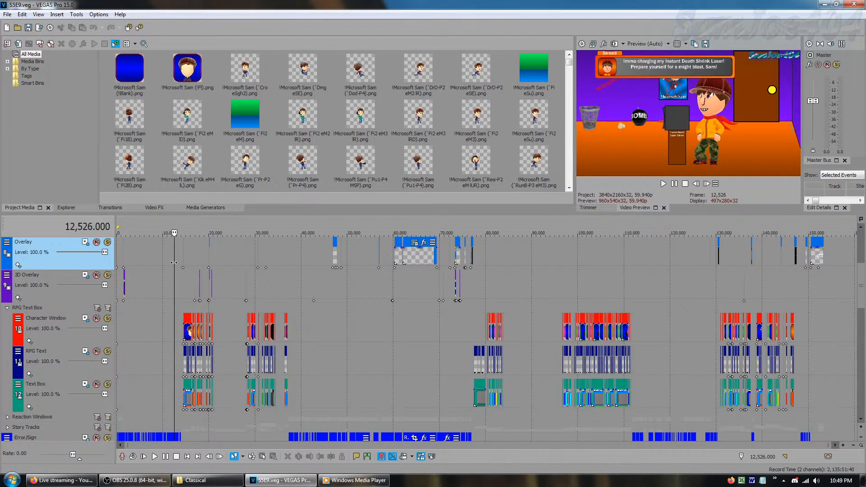
key(ctrl+Home)
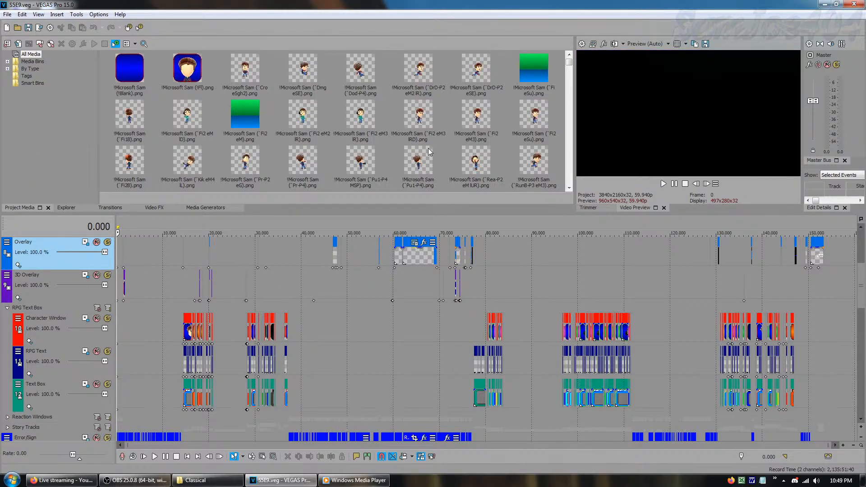
click(510, 304)
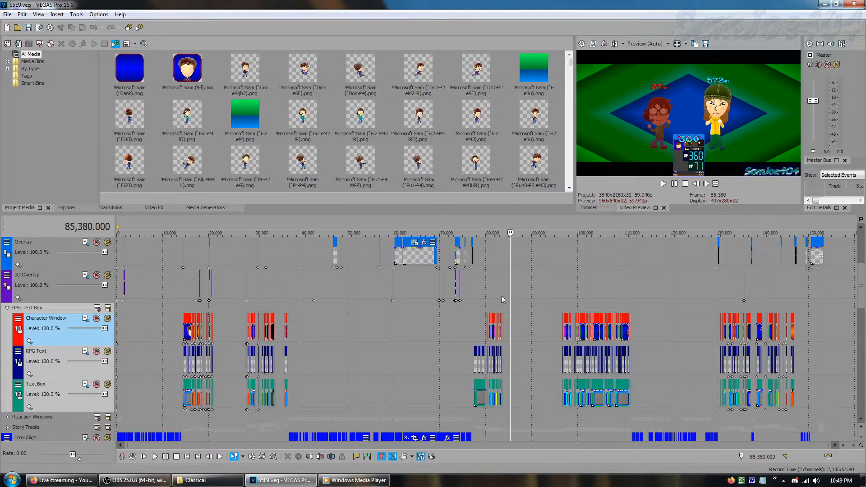
click(499, 297)
click(496, 301)
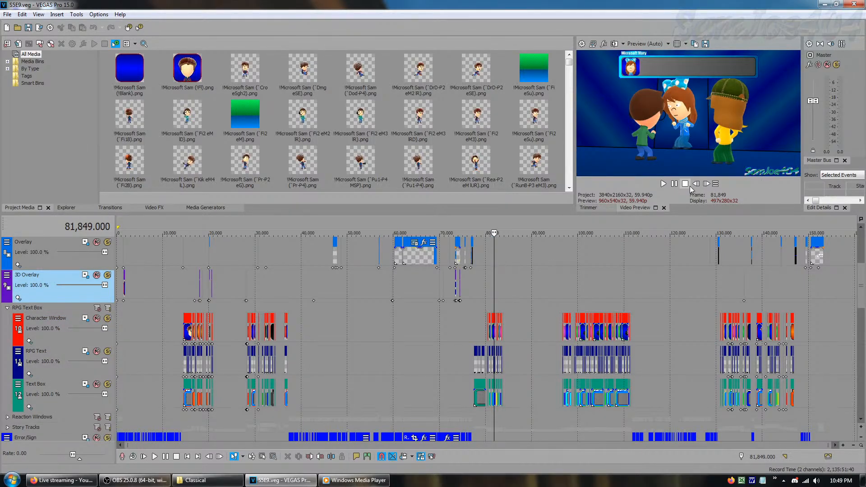
click(695, 184)
click(696, 184)
click(696, 184)
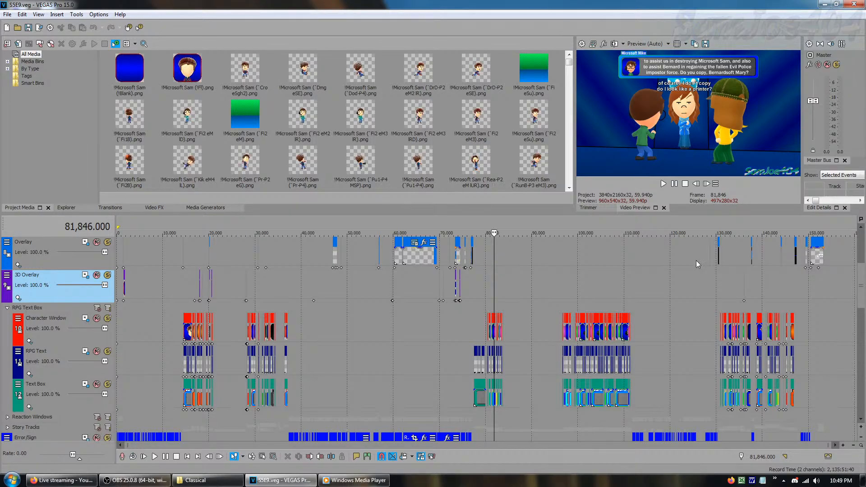
click(145, 255)
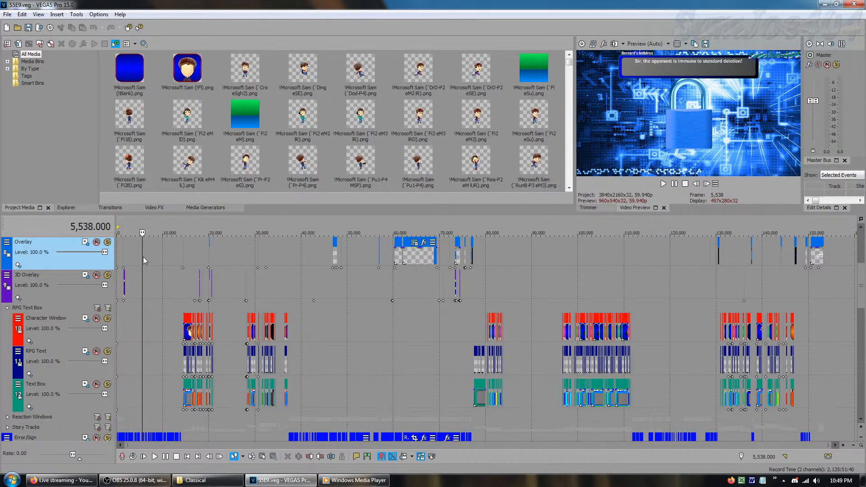
key(Home)
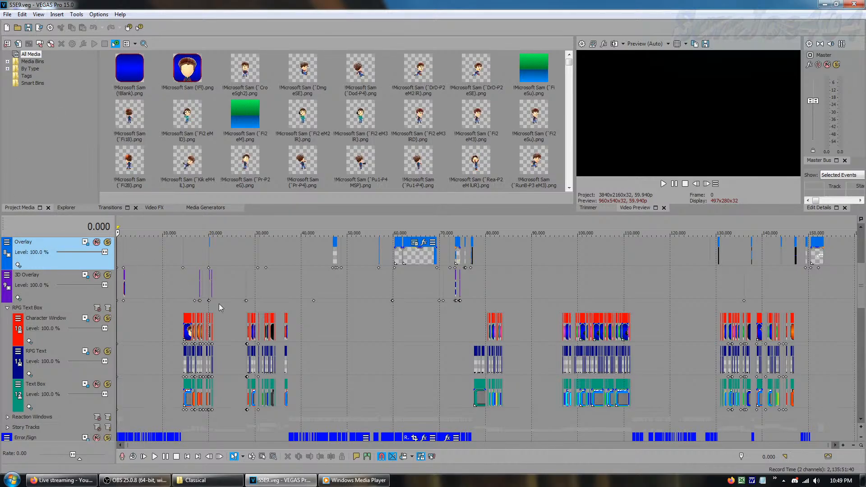
Collapse the RPG Text Box group, expand the Reaction Windows group and select its Reaction Window 1 track
click(6, 310)
click(6, 318)
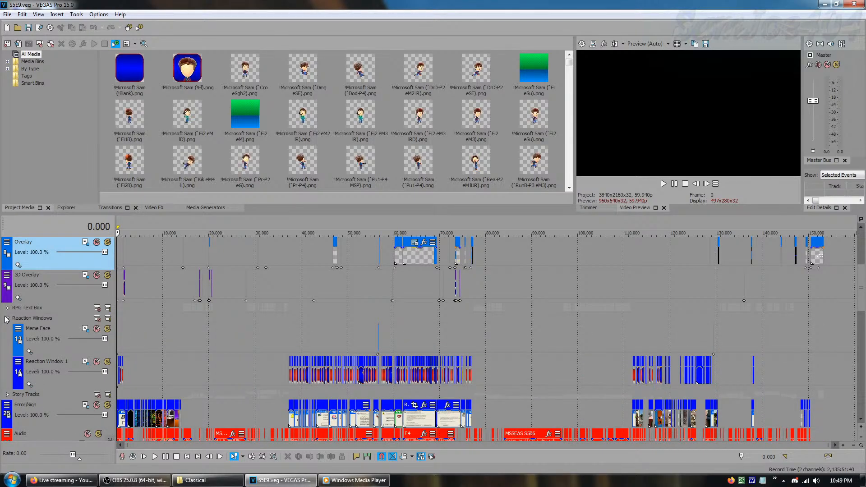
click(79, 384)
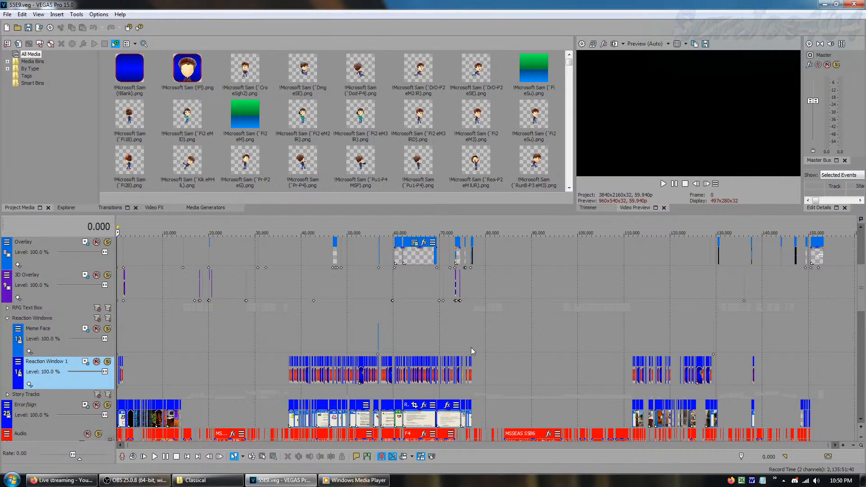
Preview the Meme Face events at frames 56,673 and 129,400 and the scenes at 61,618 and 124,481, and return to the start
click(377, 346)
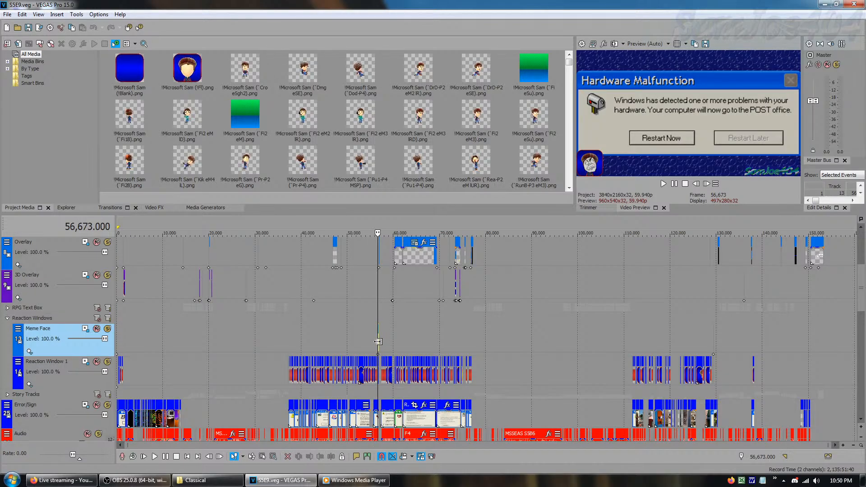
click(401, 354)
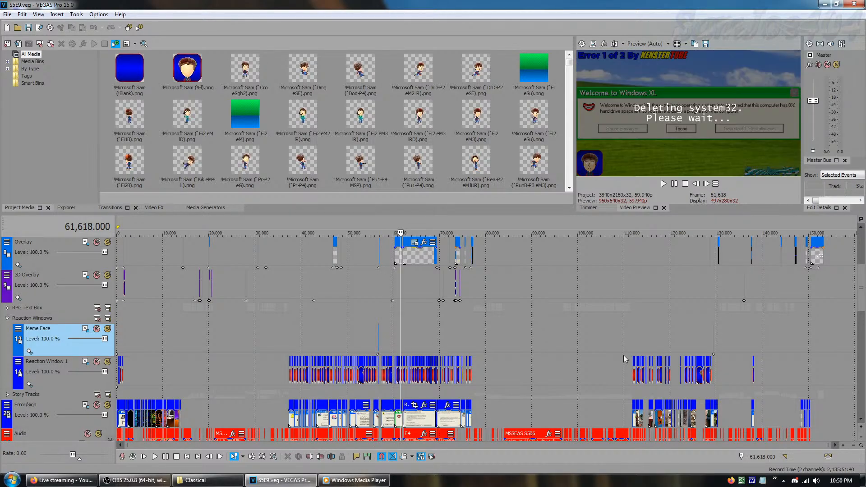
click(713, 348)
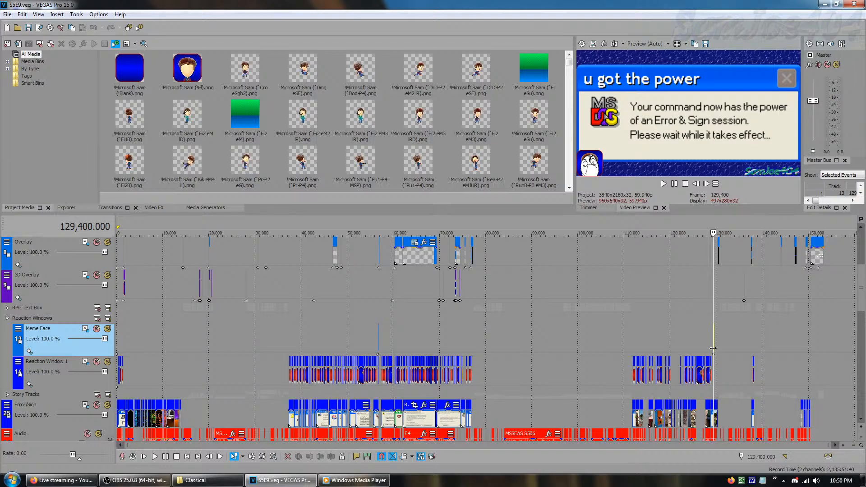
click(692, 348)
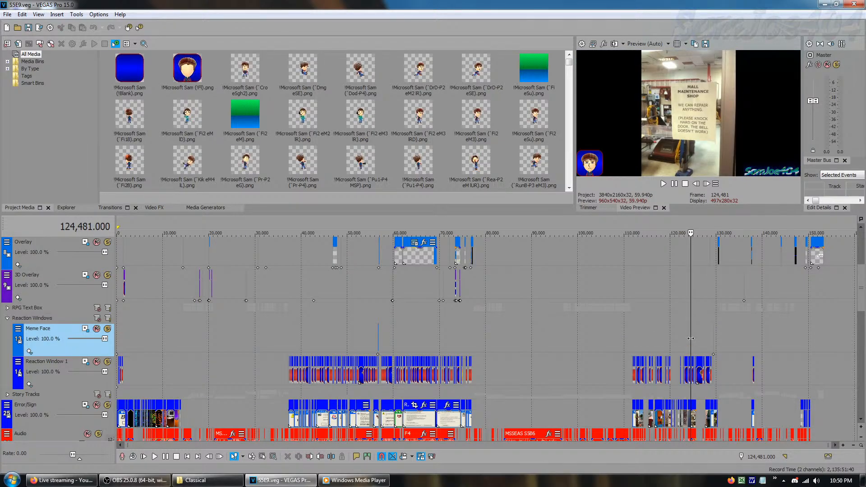
drag(690, 338, 4, 320)
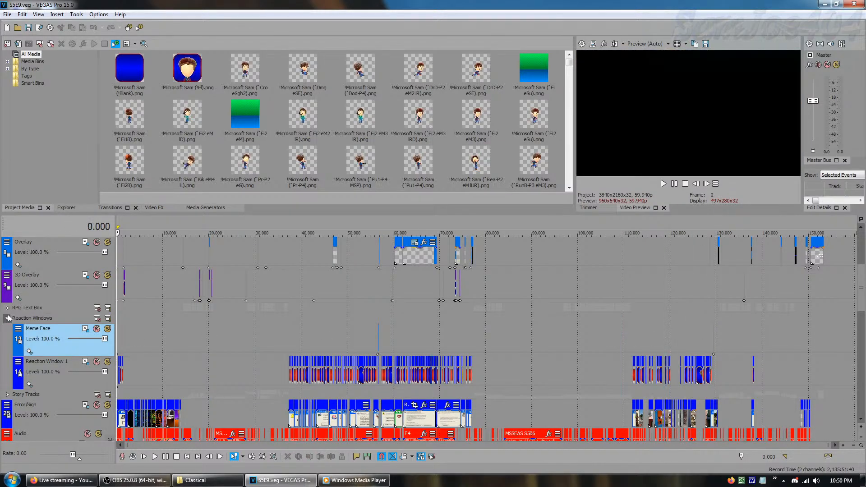
Collapse the Reaction Windows group, and expand Story Tracks to look through its tracks from Video 9 down to Video 1
click(7, 318)
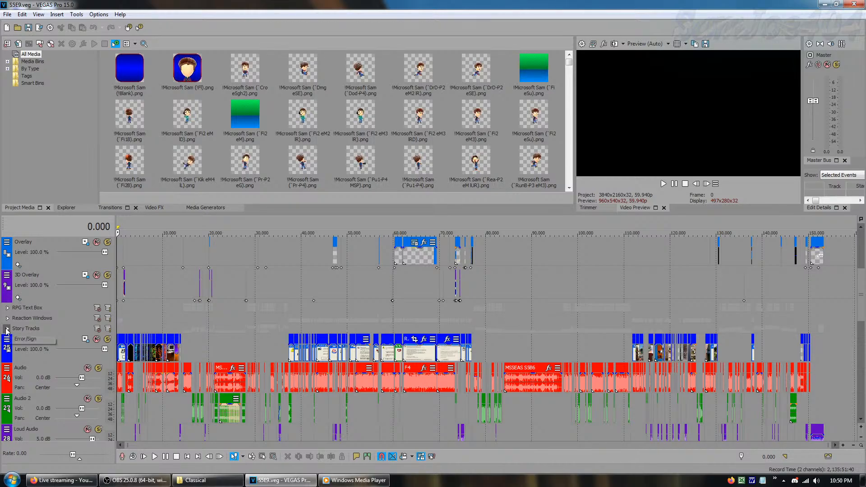
click(7, 329)
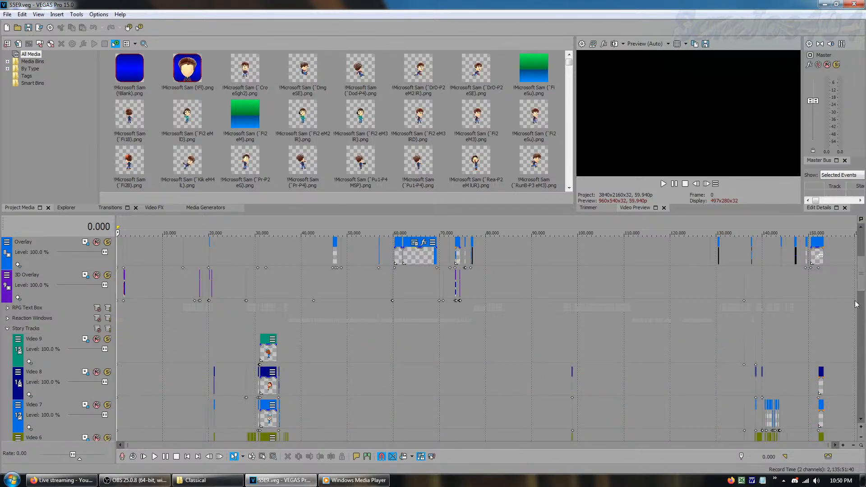
drag(863, 284, 864, 310)
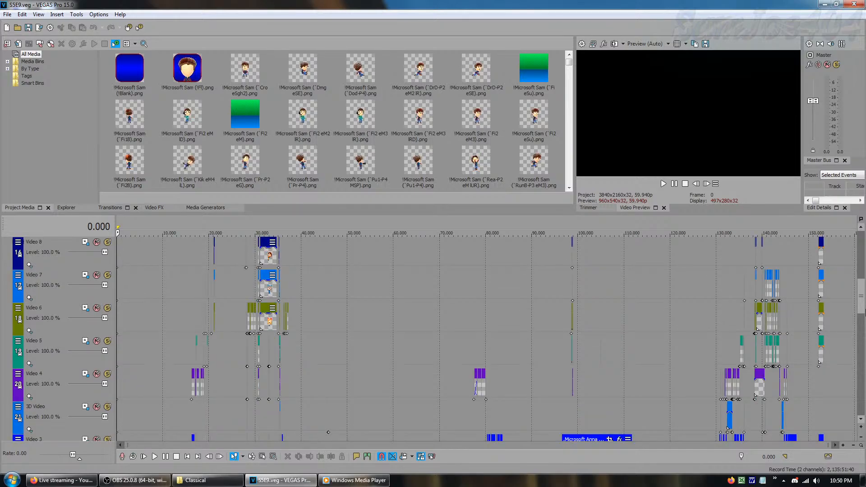
scroll(865, 309, down, 1)
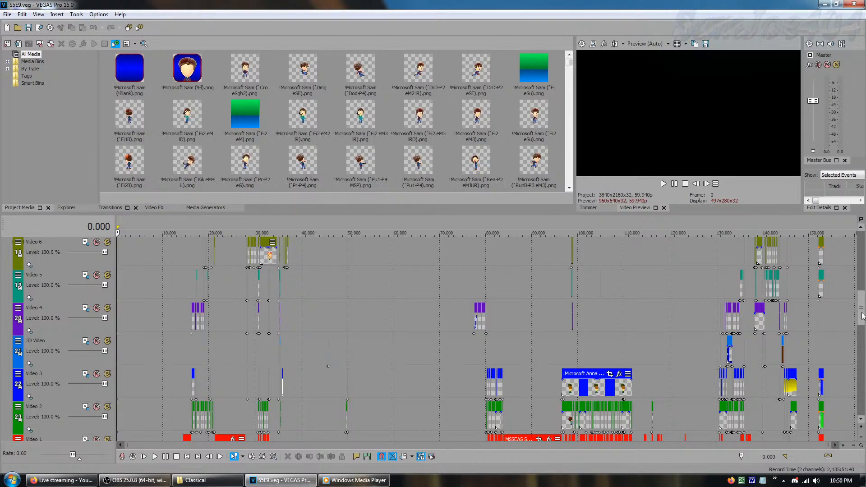
scroll(862, 311, up, 4)
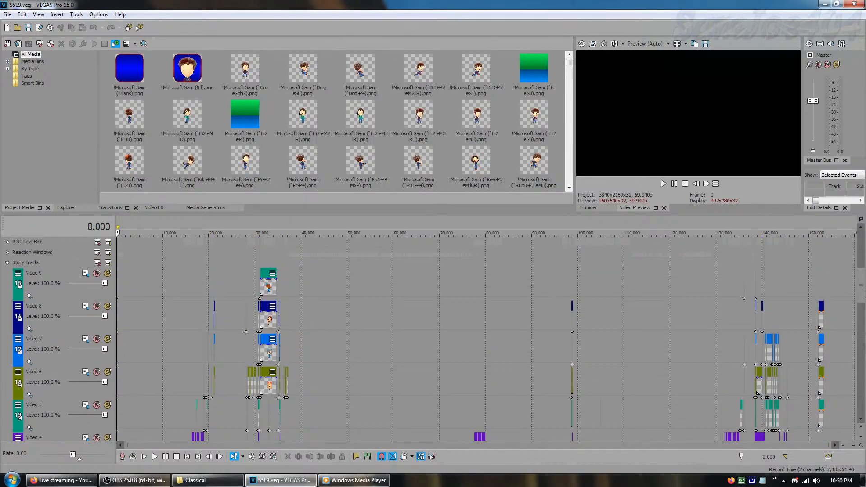
scroll(864, 293, down, 1)
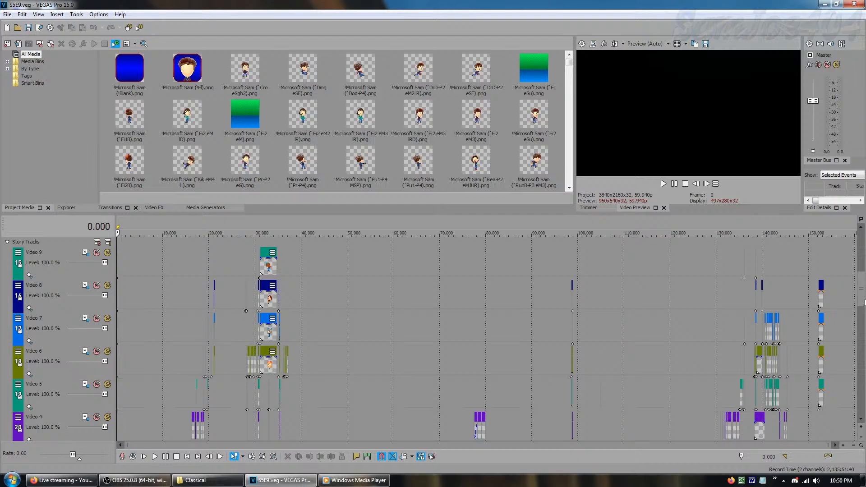
scroll(864, 301, down, 2)
drag(861, 315, 861, 324)
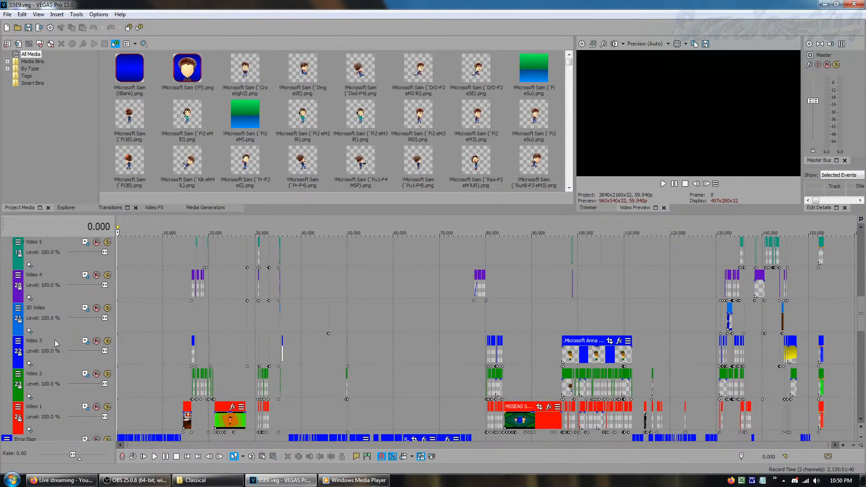
Select the 3D Video track, preview frames 34,121, 132,358, 133,438 and 144,156 to 144,164, and return the cursor to the start
click(52, 315)
click(280, 321)
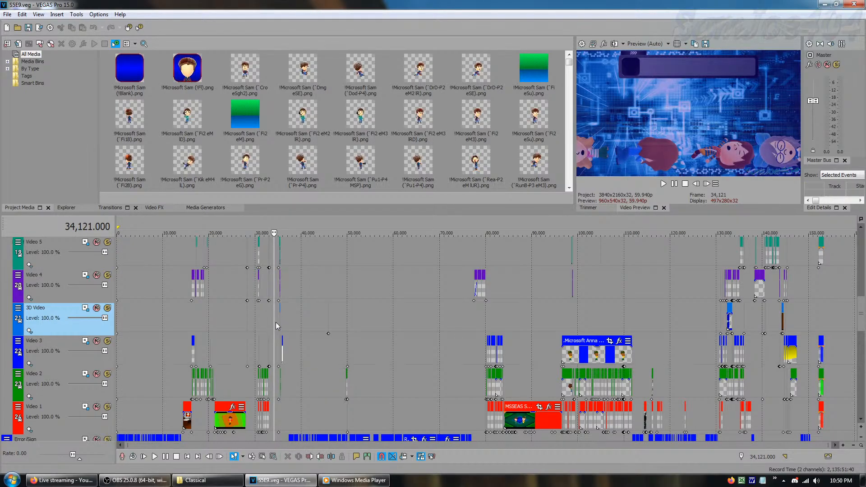
click(727, 321)
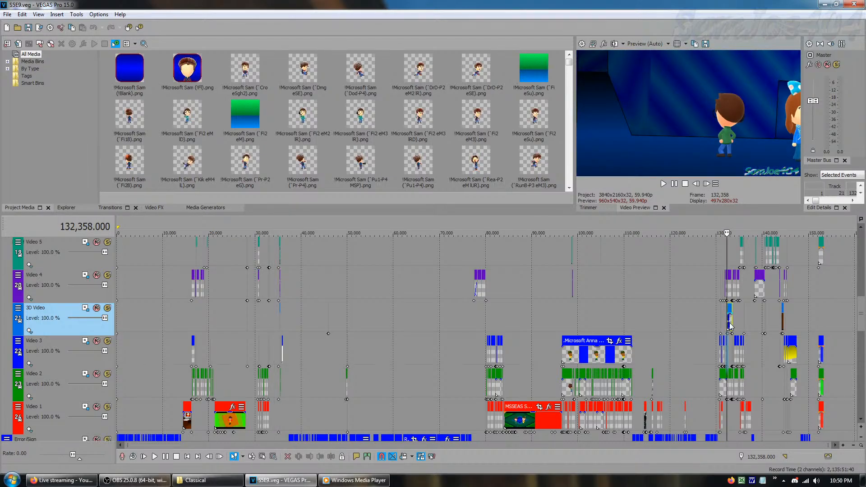
click(732, 337)
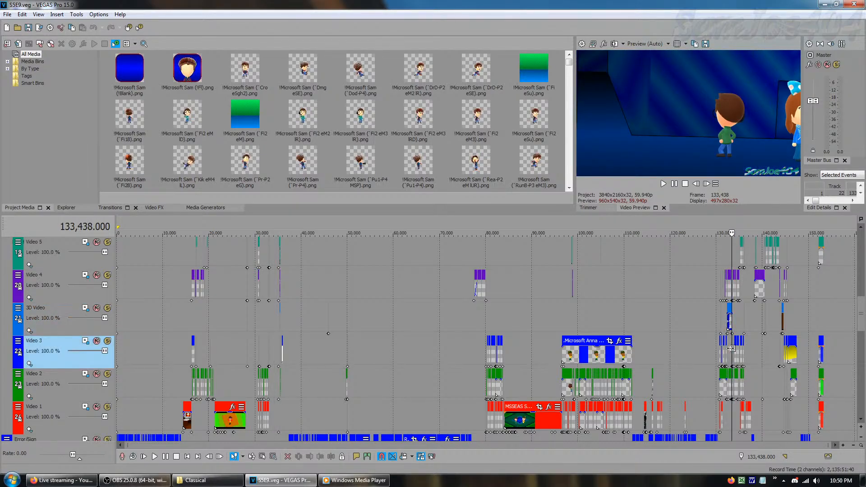
click(781, 322)
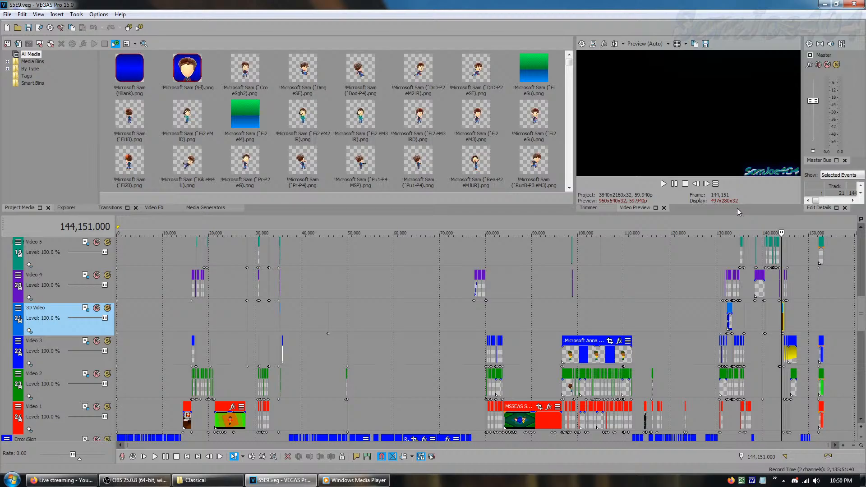
click(706, 184)
click(715, 184)
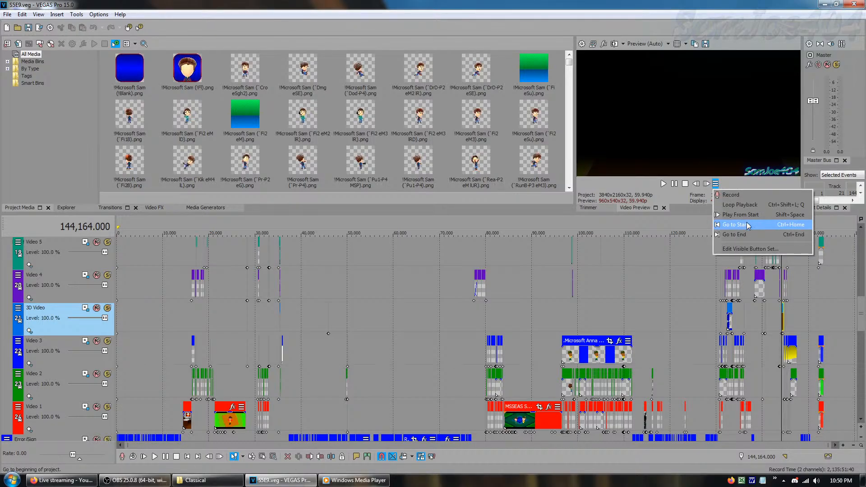
click(748, 225)
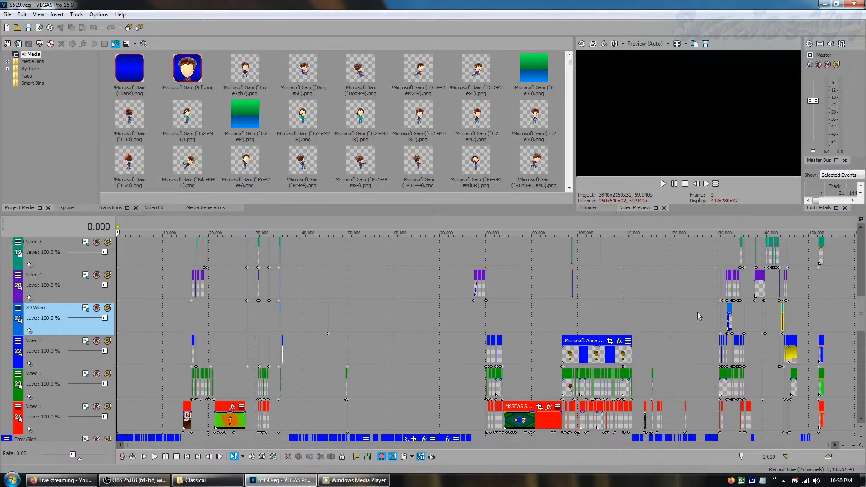
Switch to Windows Media Player, adjust the music volume, and minimize the player
click(385, 473)
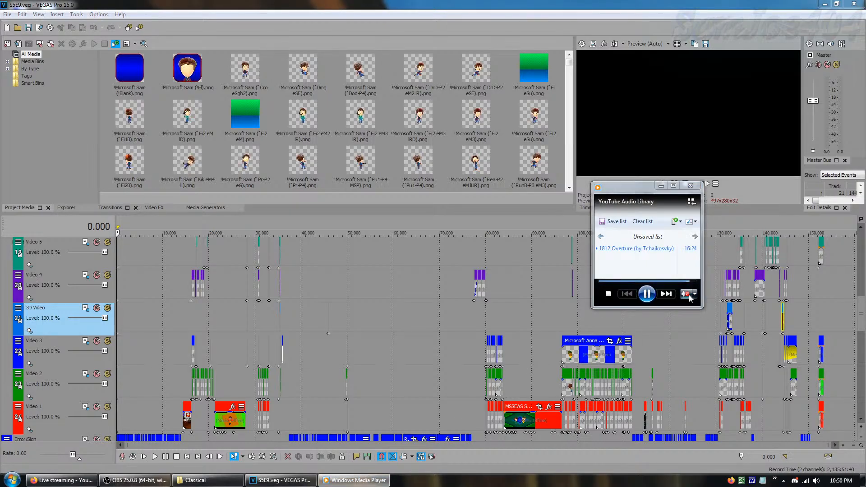
mouse_move(691, 296)
drag(681, 294, 684, 294)
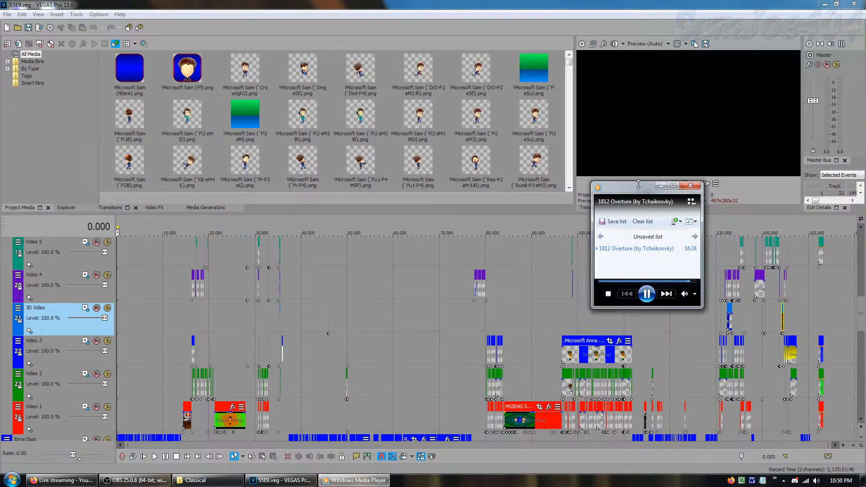
click(661, 185)
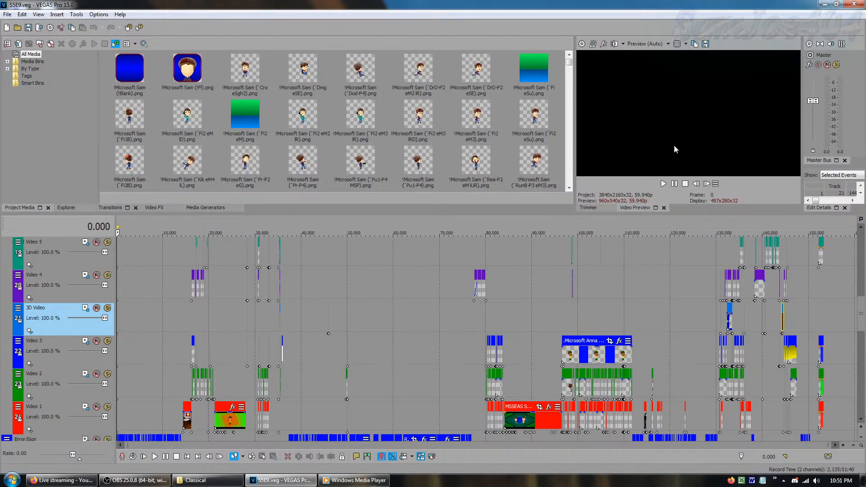
Look through the lower story tracks, preview the scenes at frames 90,955 and 26,844, and return the cursor to the start
drag(861, 303, 862, 323)
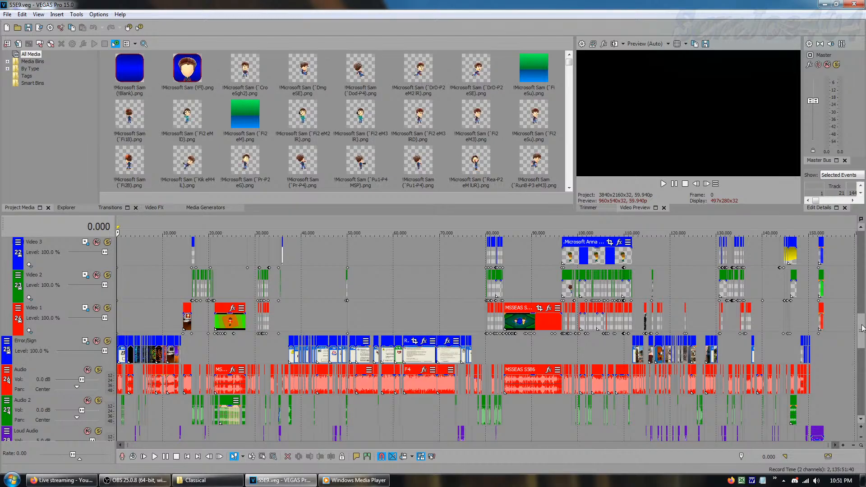
scroll(862, 328, down, 4)
scroll(861, 328, up, 4)
scroll(861, 329, up, 3)
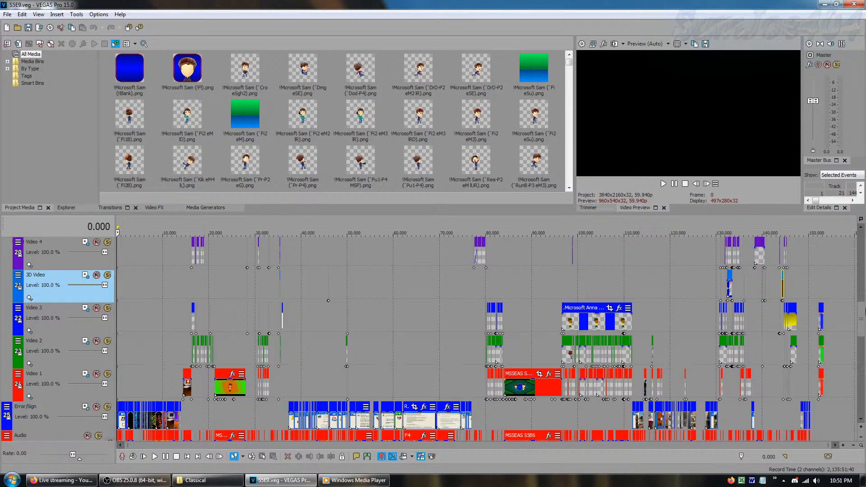
scroll(864, 312, up, 1)
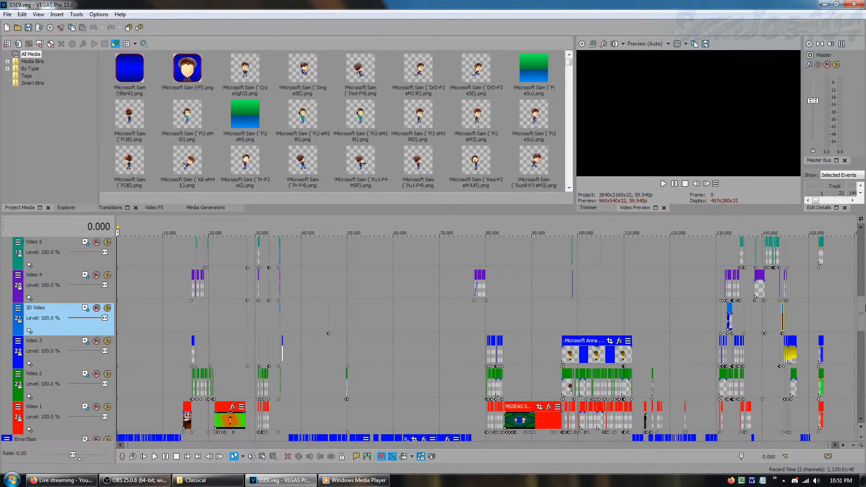
scroll(865, 311, down, 1)
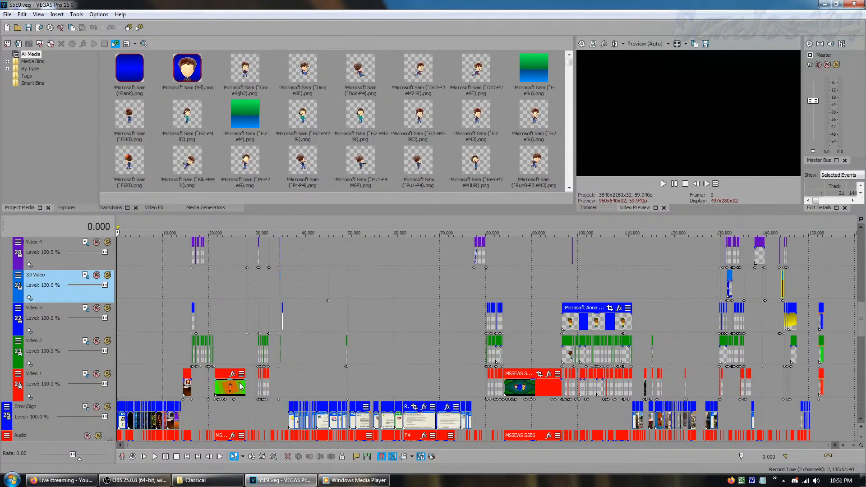
click(225, 364)
click(537, 356)
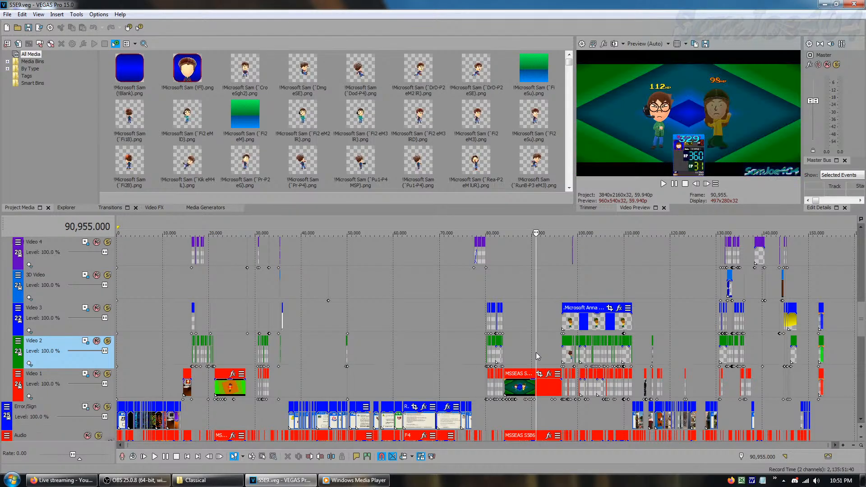
click(238, 356)
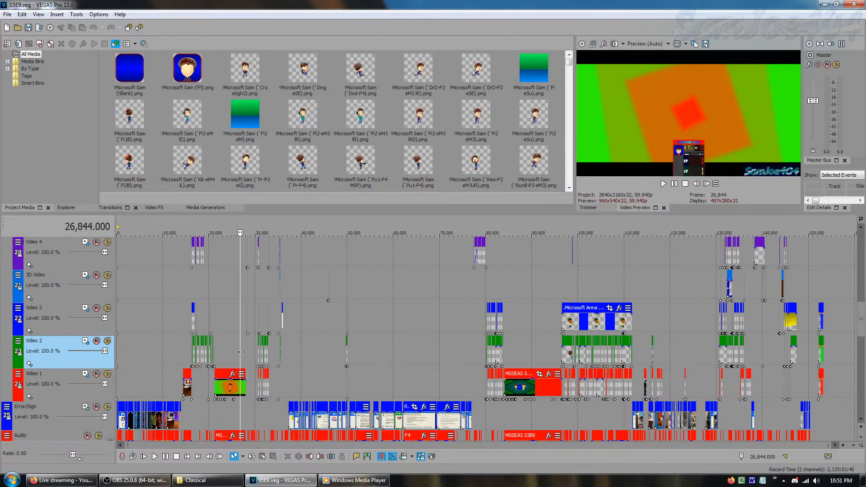
drag(241, 355, 117, 368)
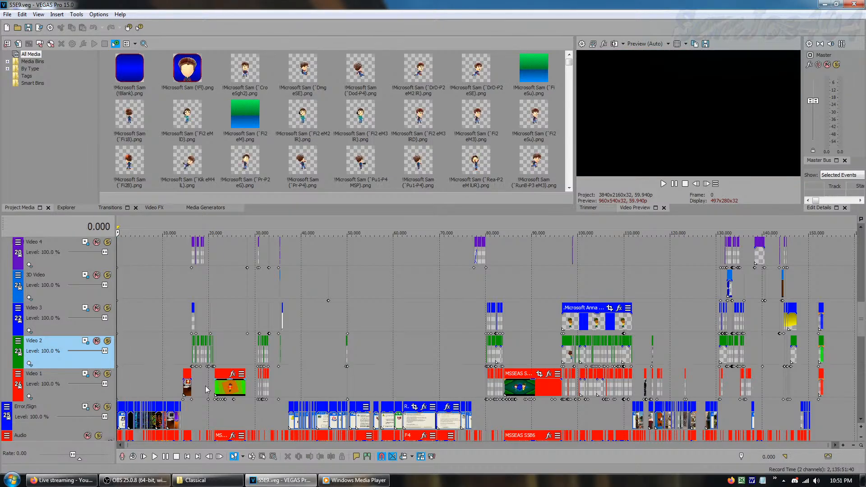
Bring up Windows Media Player again, readjust its volume, and return to the VEGAS Pro project
click(354, 480)
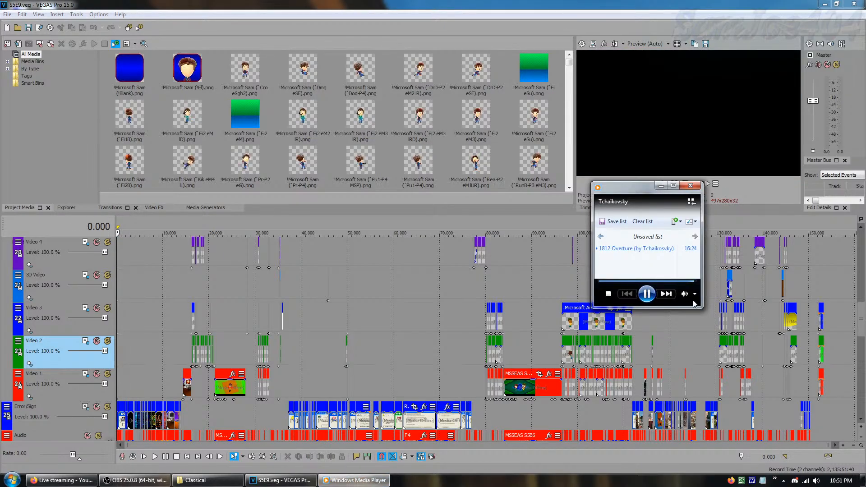
mouse_move(684, 295)
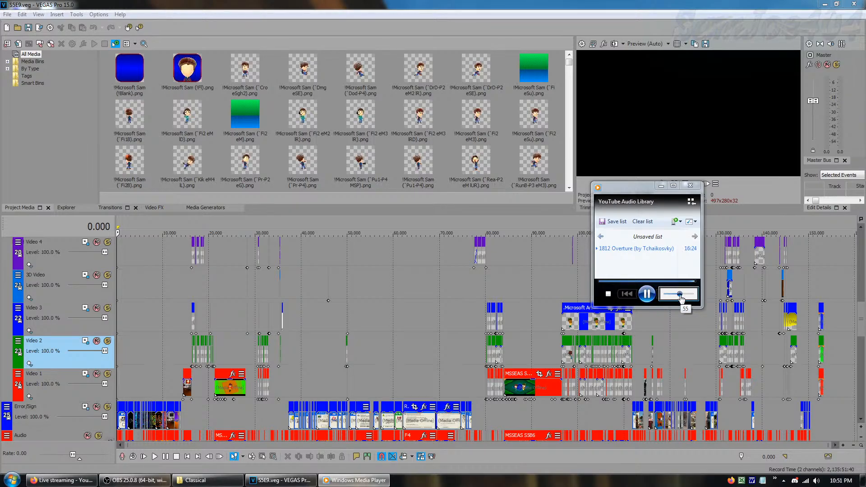
drag(681, 297, 679, 299)
click(644, 132)
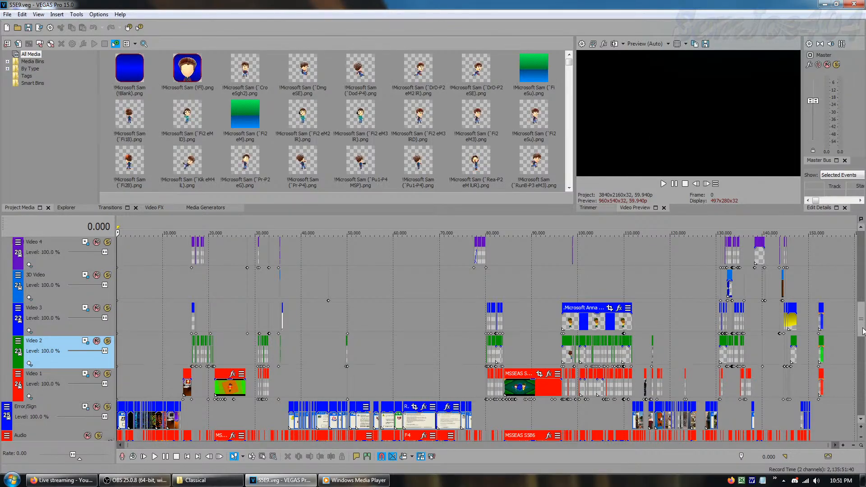
Select the Video 1 track and the Error/Sign track below it, and preview the scene at frame 5,153
scroll(862, 332, down, 1)
scroll(862, 333, down, 1)
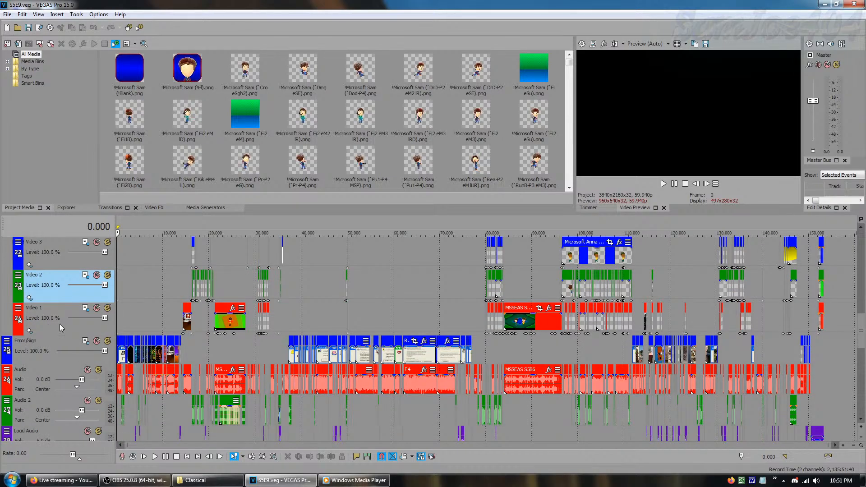
click(82, 329)
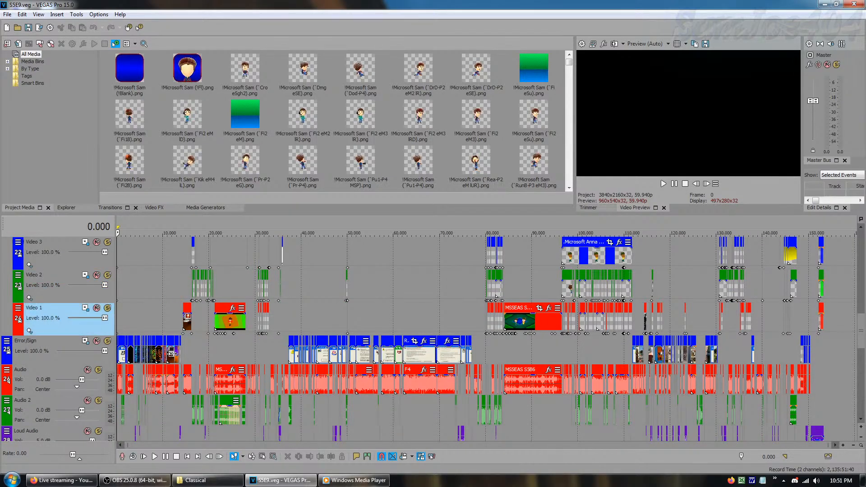
click(73, 363)
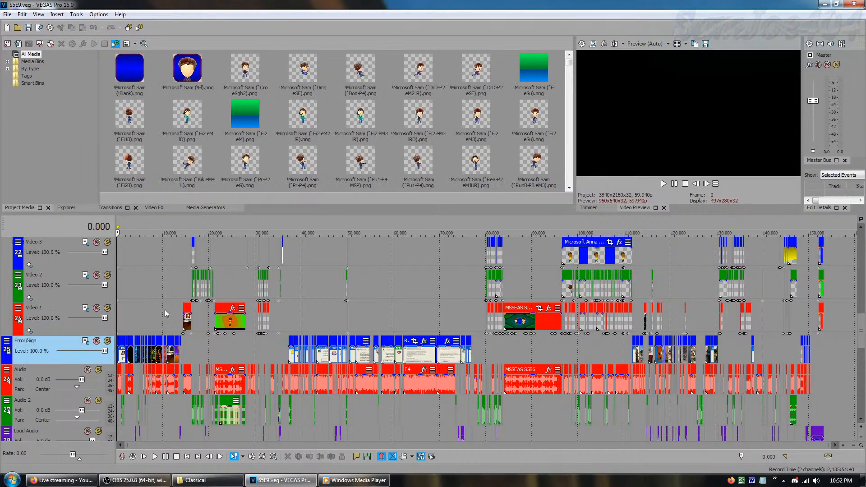
click(144, 334)
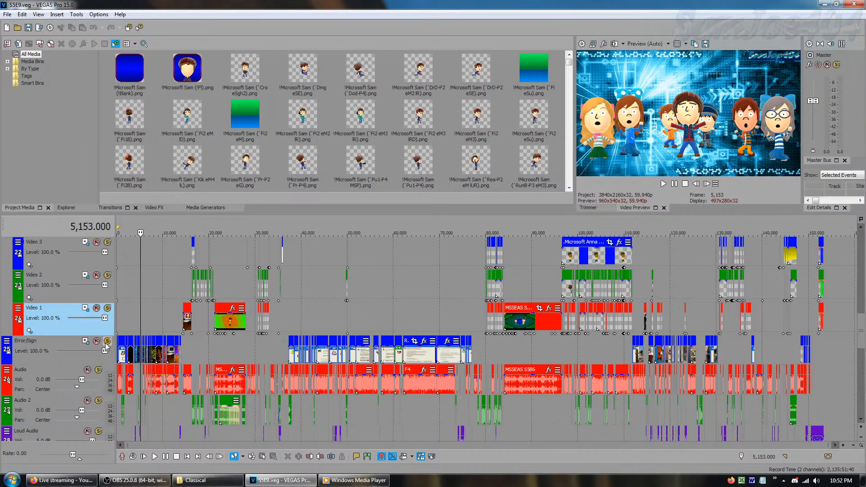
Open Track Motion for the Error/Sign track and undo the position keyframe added at frame 5,153
click(85, 341)
click(361, 122)
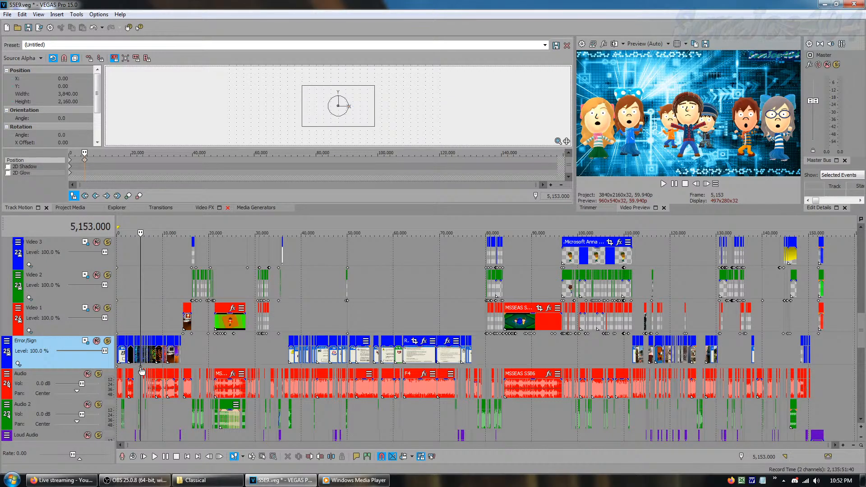
click(92, 27)
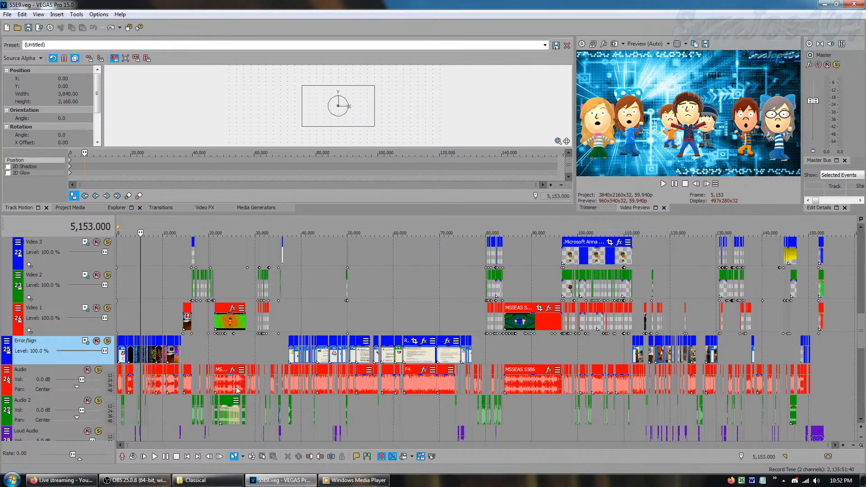
Preview the scenes at frames 18,236, 7,279, 9,943 and 26,844 around the Video 1 and Error/Sign tracks
click(201, 356)
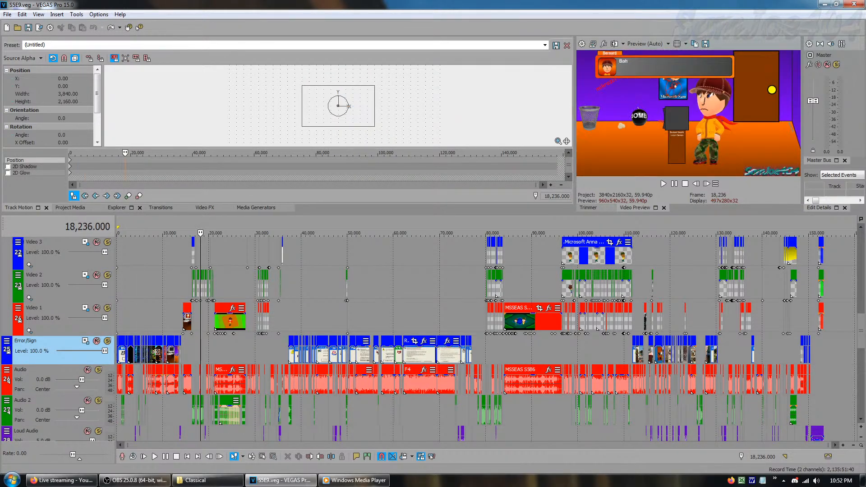
click(167, 324)
click(150, 324)
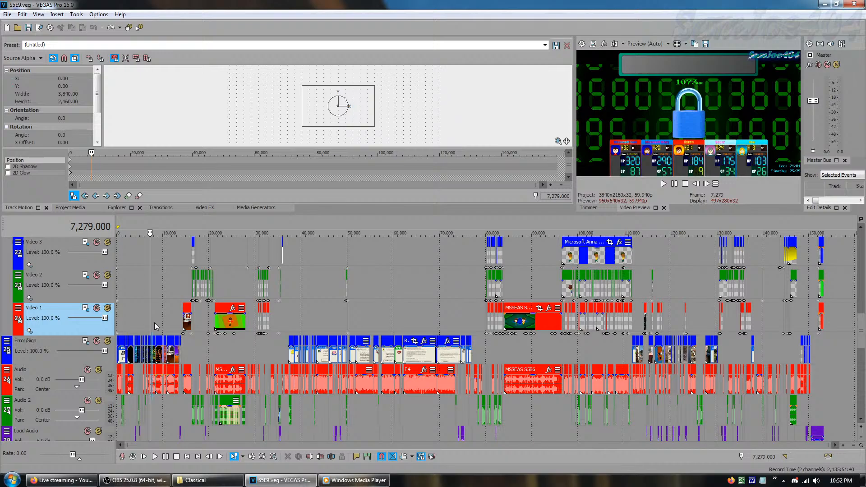
click(152, 324)
click(162, 325)
click(239, 350)
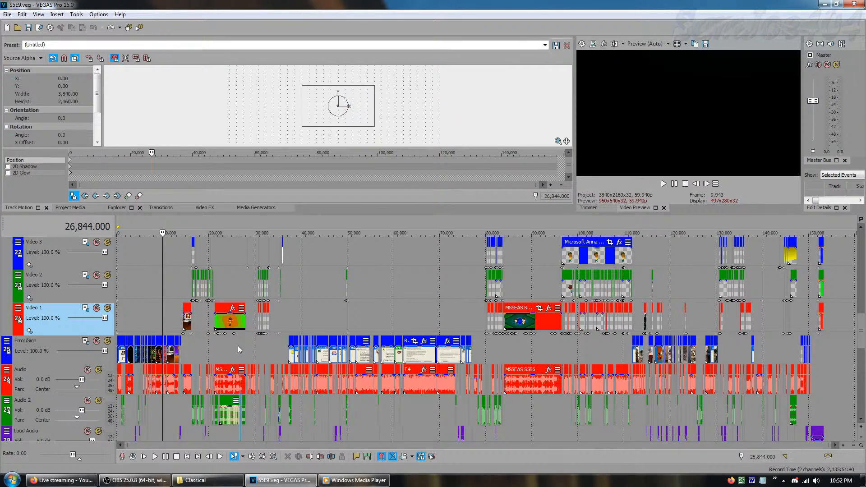
Preview the battle scene at frames 25,311, 22,783 and 23,467, and advance frame by frame to 23,486
click(231, 349)
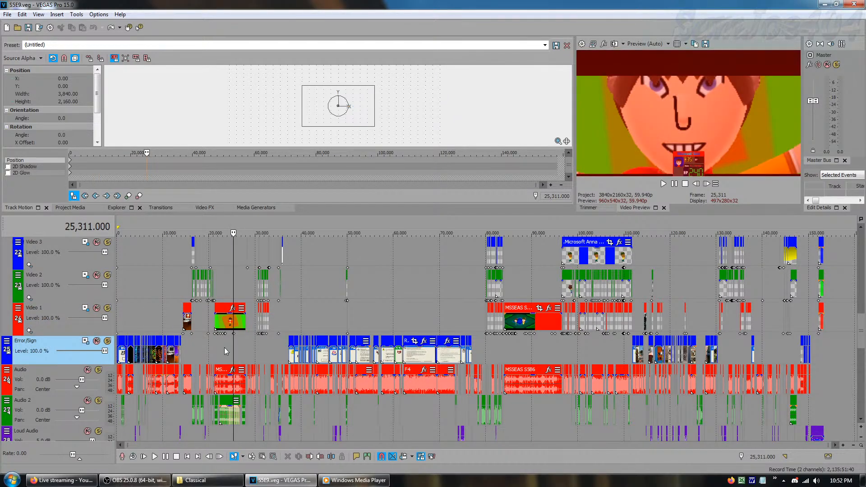
click(223, 348)
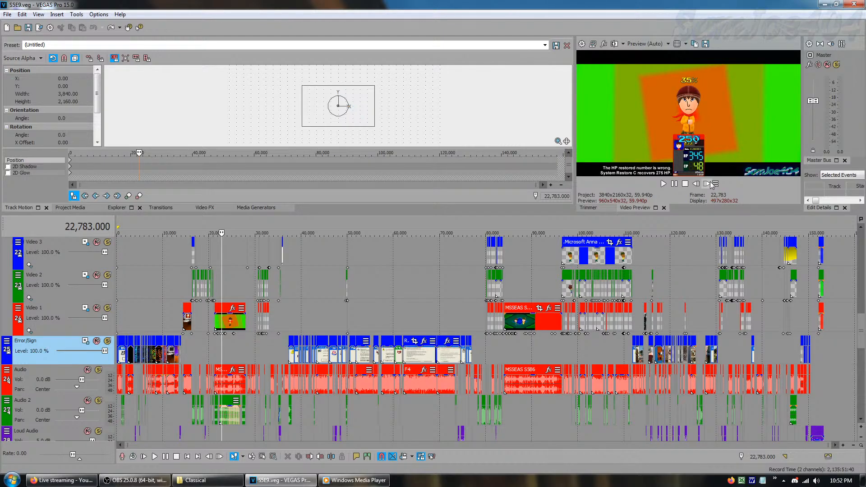
click(225, 351)
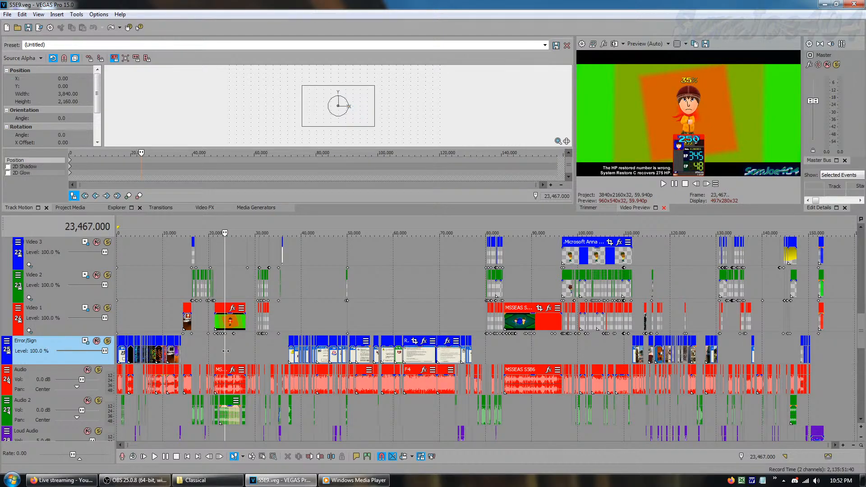
click(70, 331)
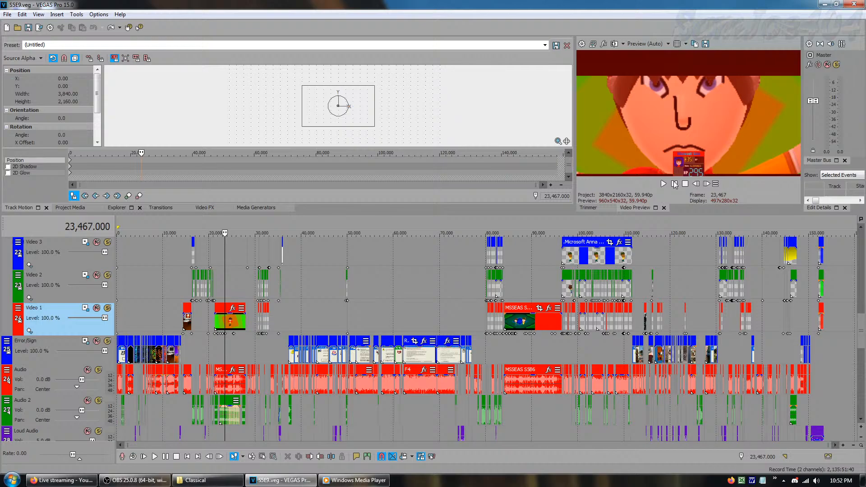
click(707, 184)
click(706, 184)
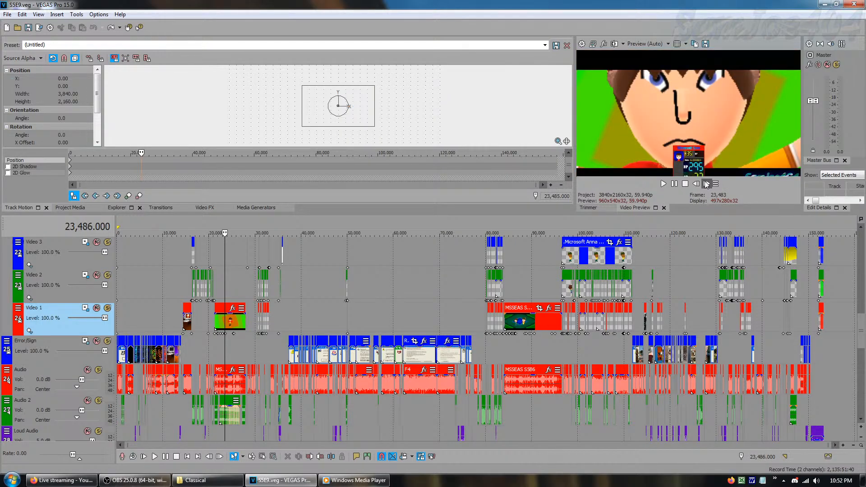
Preview the scenes at frames 30,491, 86,065 and 5,153, and return the cursor to the start
click(258, 356)
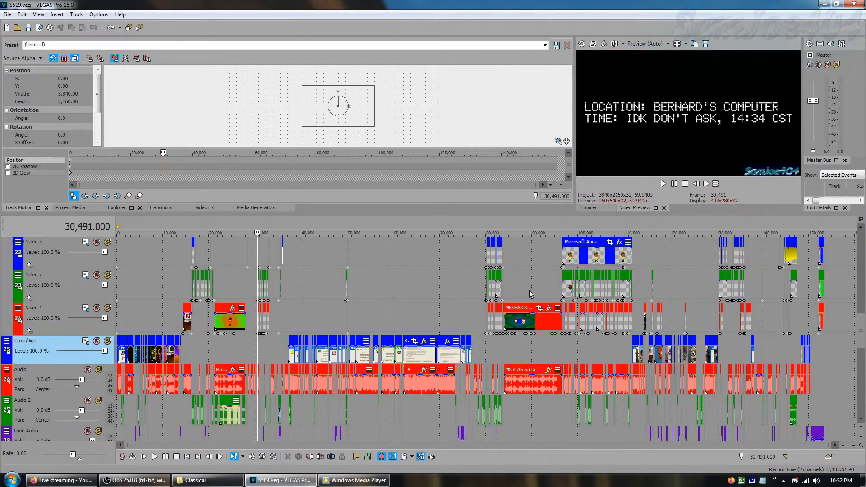
click(514, 288)
click(140, 311)
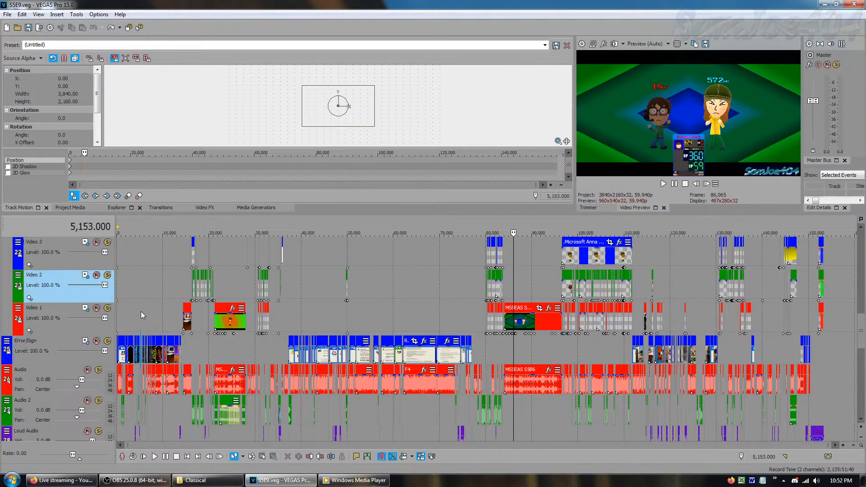
key(Home)
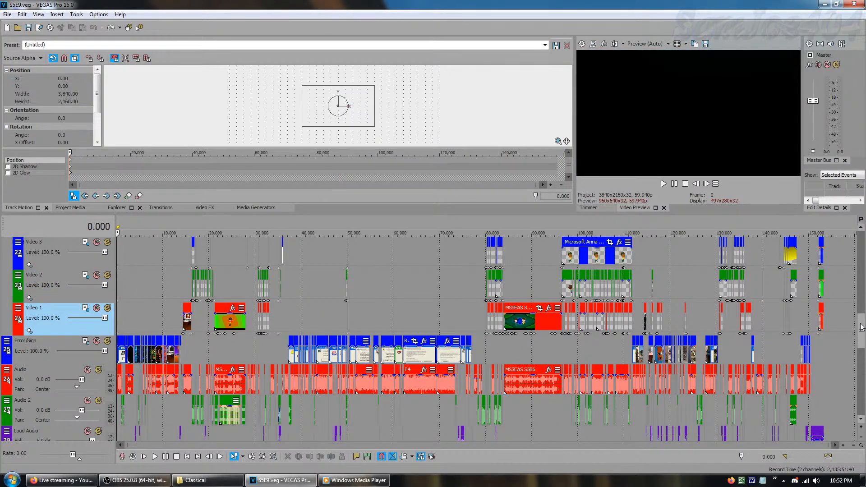
Look through the audio tracks down to Music, selecting Loud Audio, Loud Audio 2 and the Audio track's event near frame 25,000
drag(861, 322, 863, 347)
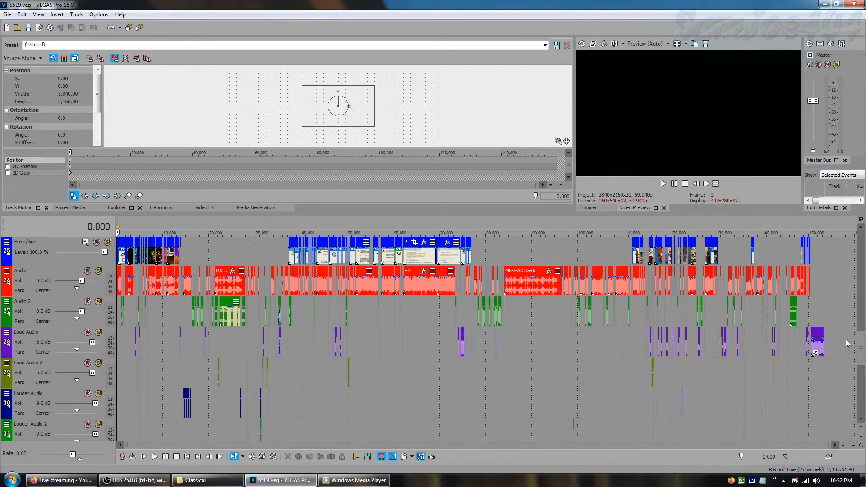
click(860, 421)
click(861, 421)
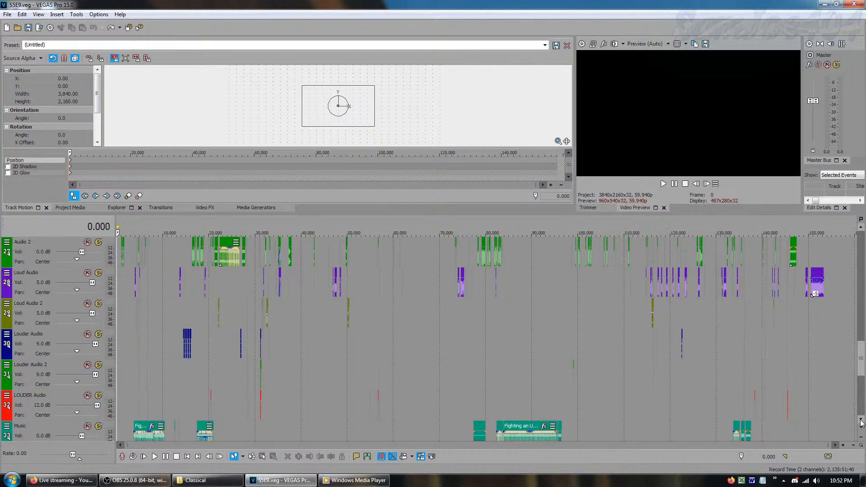
click(861, 228)
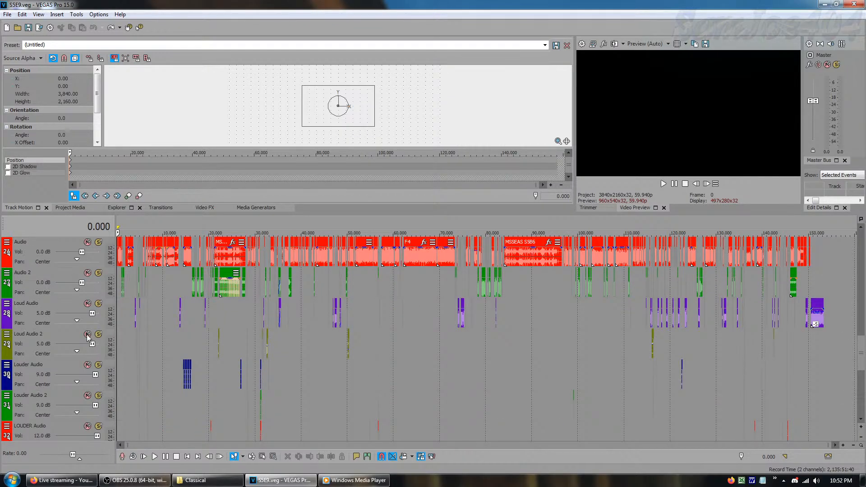
click(33, 317)
click(31, 347)
click(32, 319)
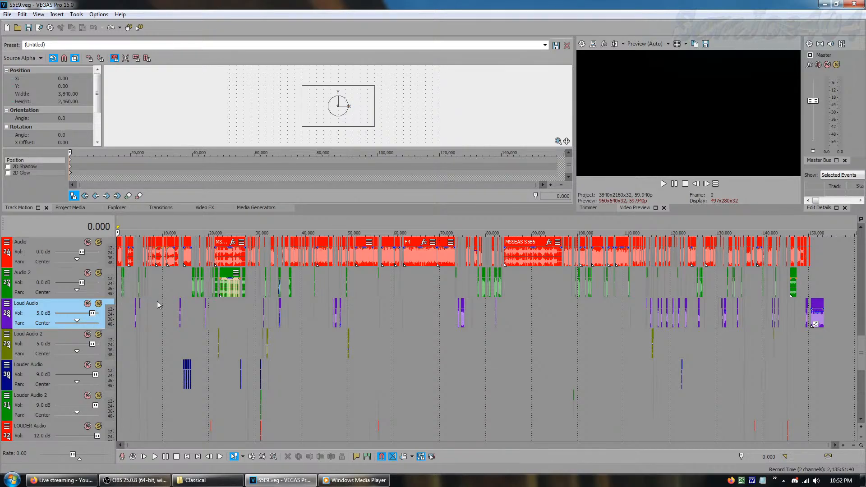
click(231, 253)
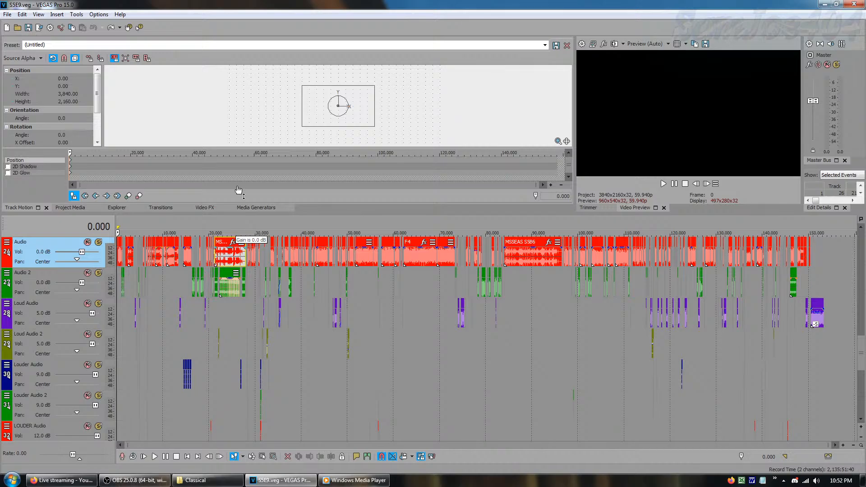
drag(230, 239, 234, 220)
right_click(389, 378)
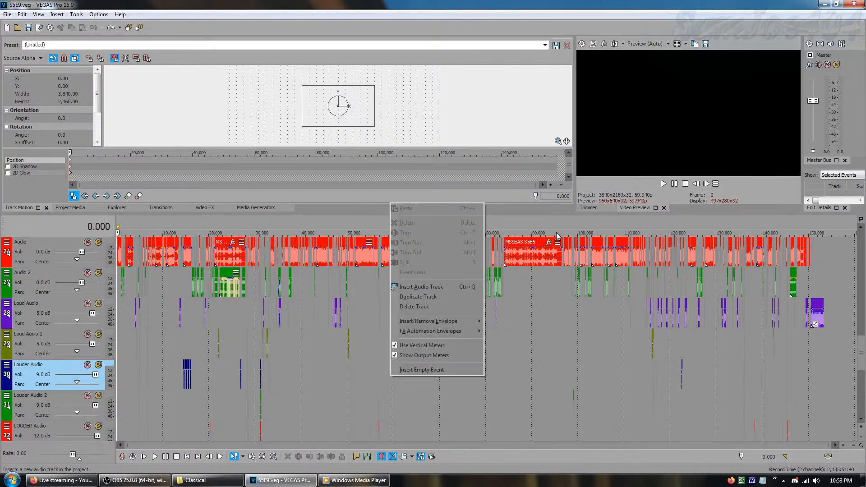
click(676, 160)
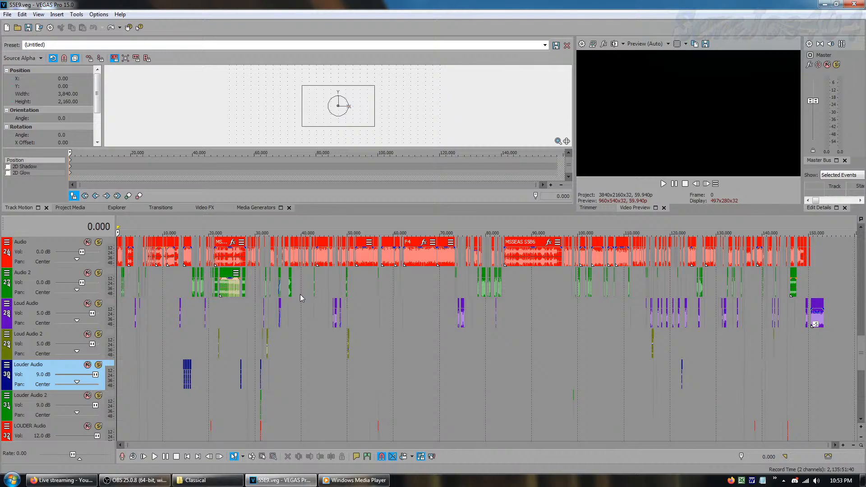
Mark a time selection from frame 37,235 to 39,412, extend its start back to about frame 31,000, and return the cursor to the start
drag(299, 298, 287, 314)
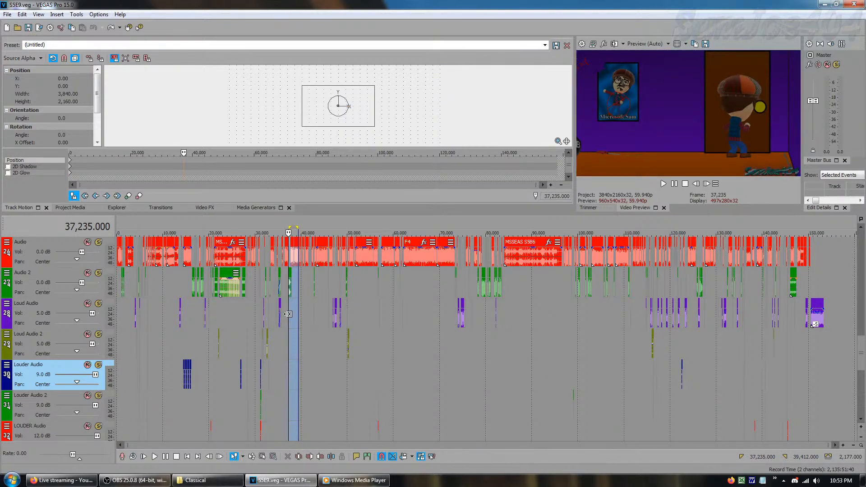
click(302, 225)
drag(289, 227, 264, 237)
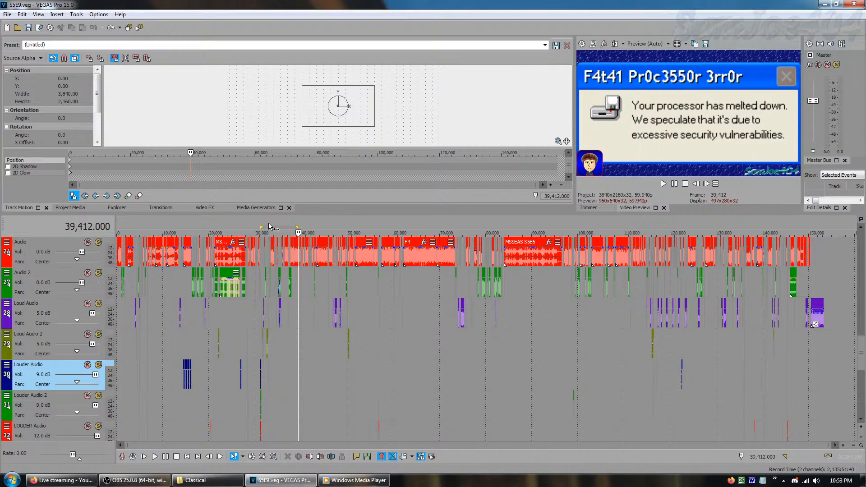
click(269, 226)
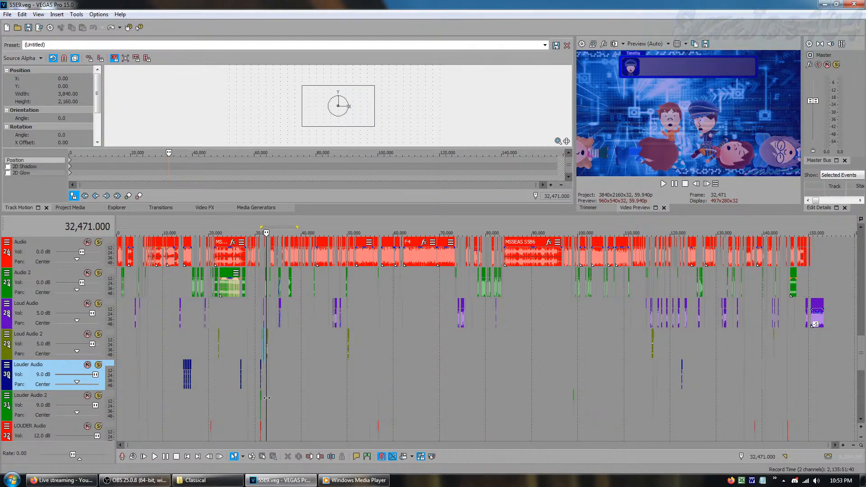
key(ctrl+Home)
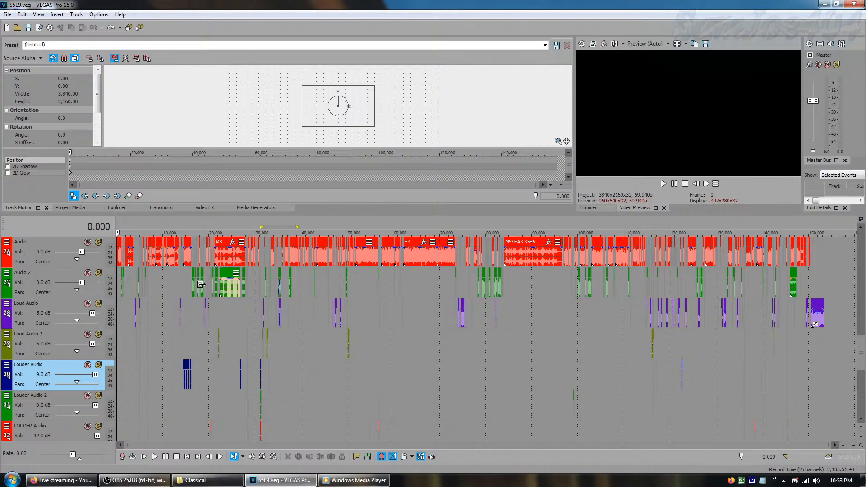
Compare the volume settings of the Loud Audio and Loud Audio 2 tracks by selecting each in turn
click(40, 325)
click(41, 357)
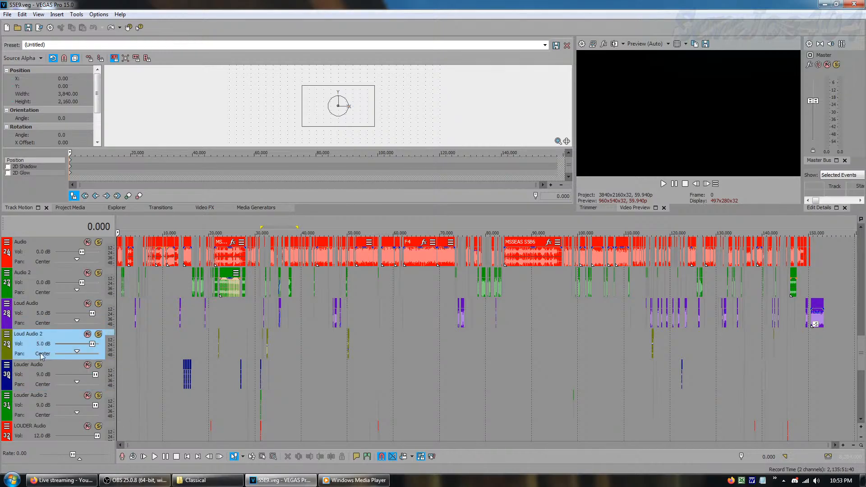
double_click(50, 315)
click(44, 324)
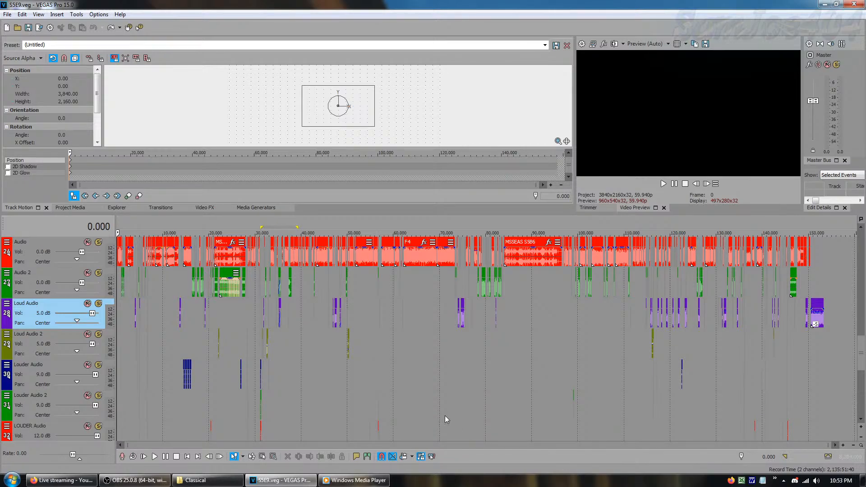
click(861, 421)
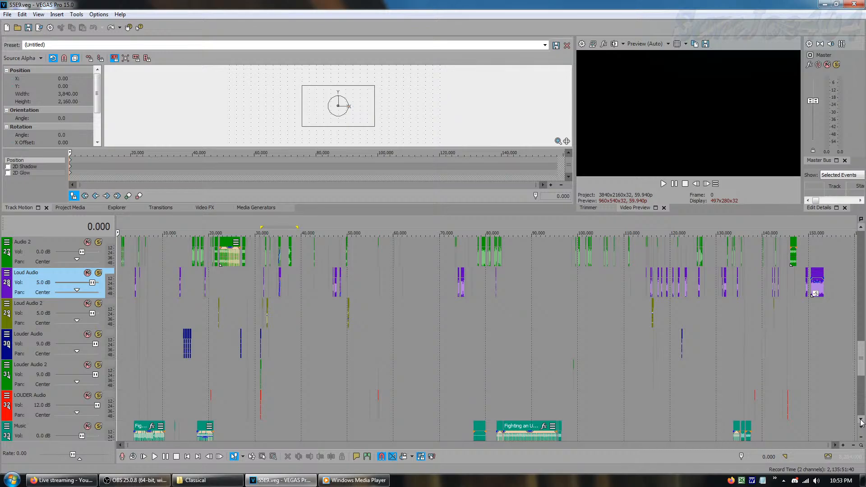
click(861, 421)
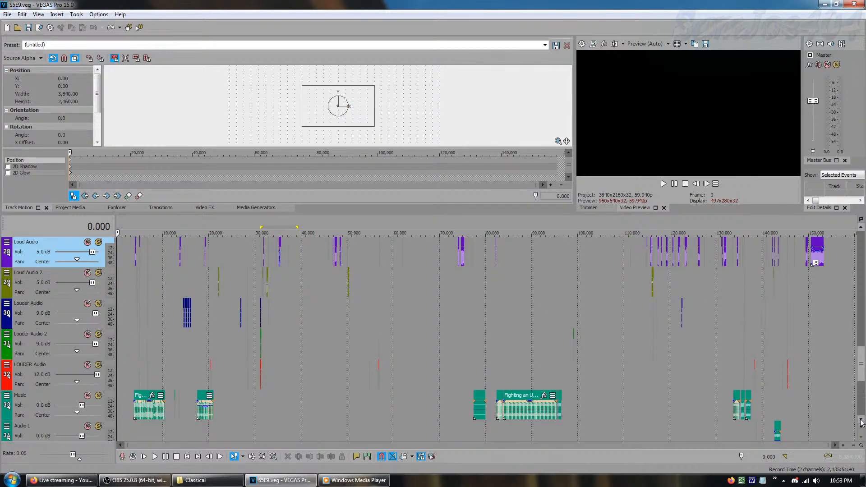
click(29, 280)
click(37, 261)
click(32, 282)
Go through the Louder Audio, Louder Audio 2, LOUDER Audio and Music tracks, selecting each to examine its volume
click(43, 317)
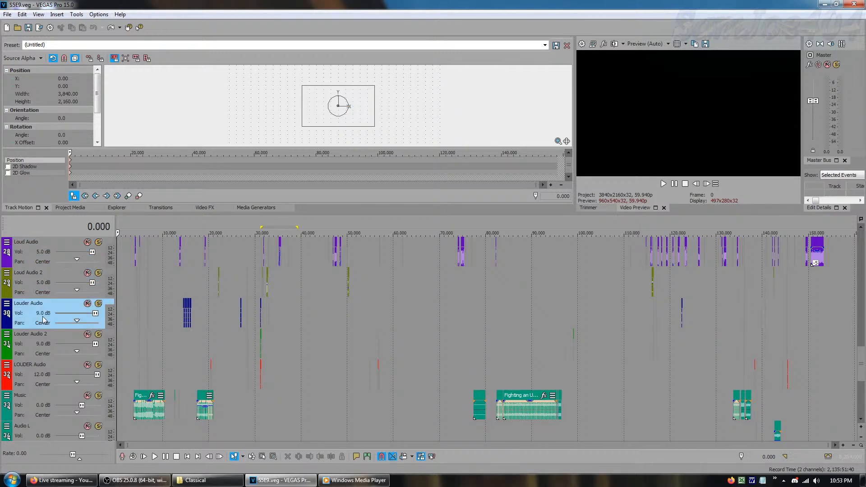
click(42, 346)
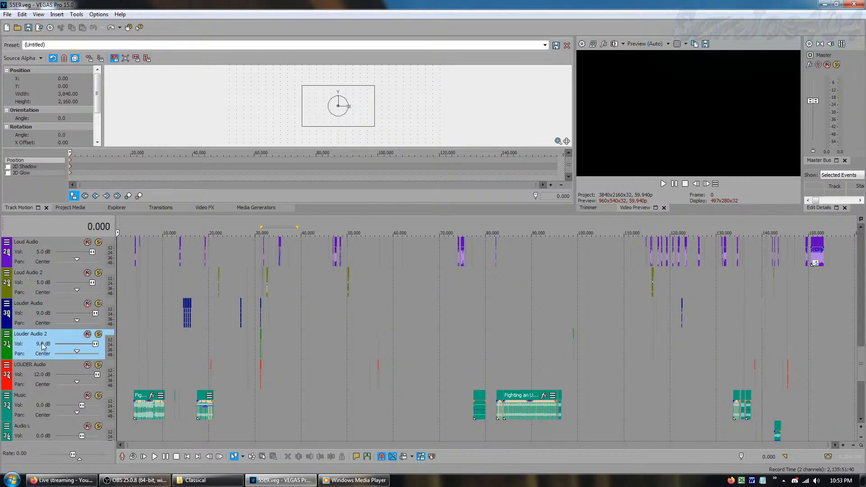
click(25, 321)
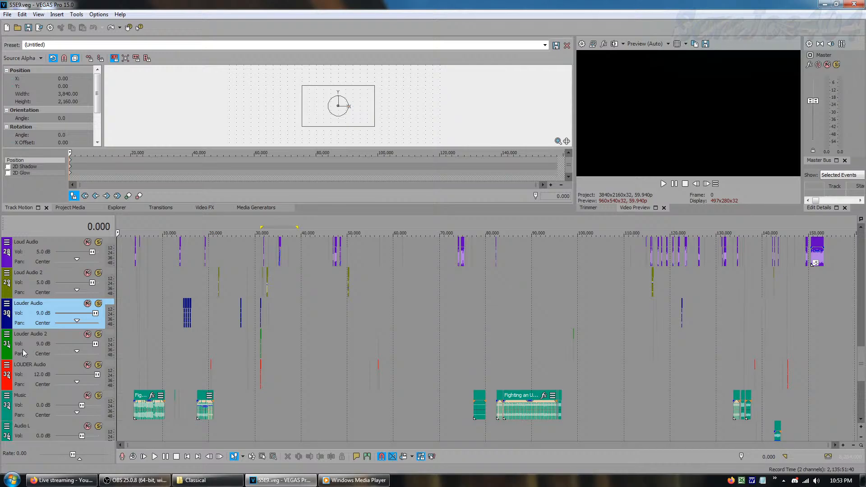
click(22, 352)
click(35, 378)
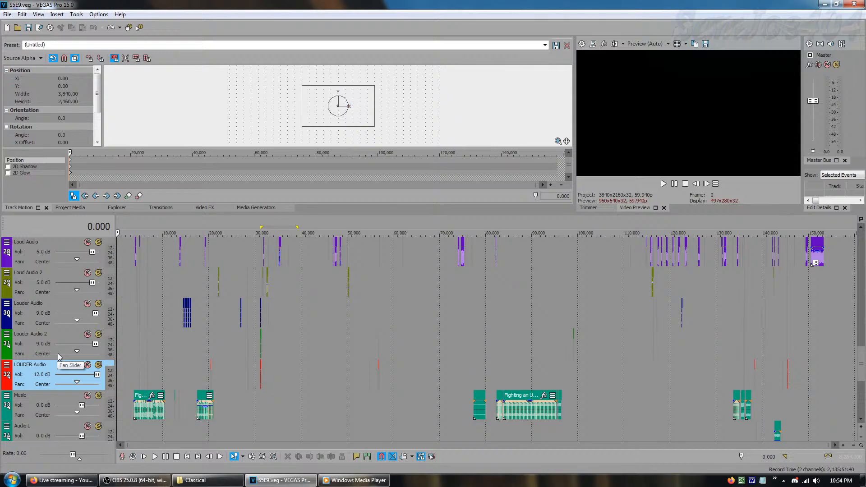
click(35, 406)
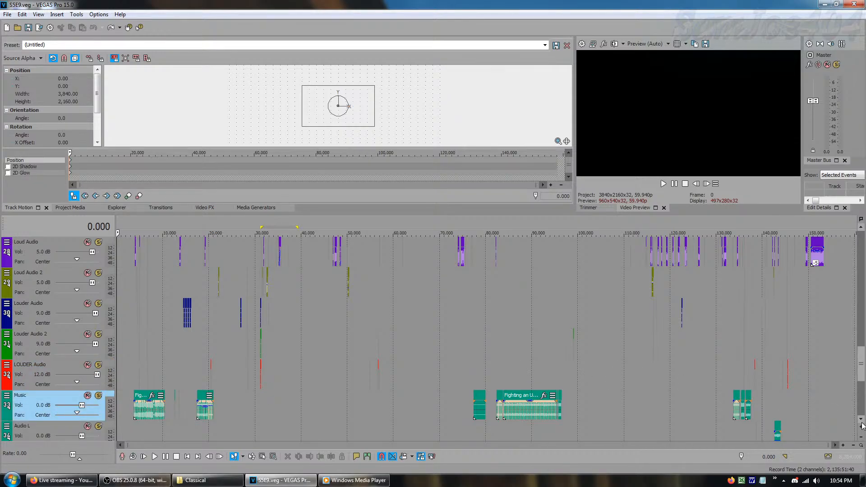
Select the Audio L track and play the scene from frame 142,628, where its event begins, then stop playback
scroll(859, 412, down, 2)
scroll(18, 379, down, 1)
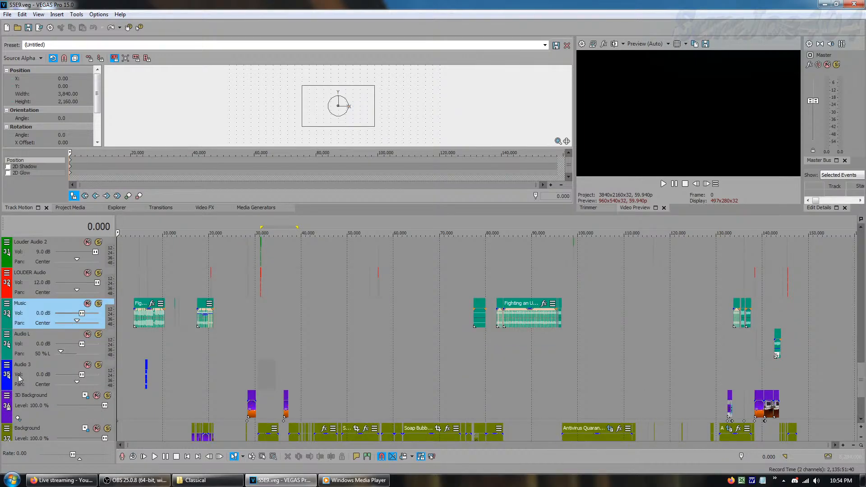
click(25, 354)
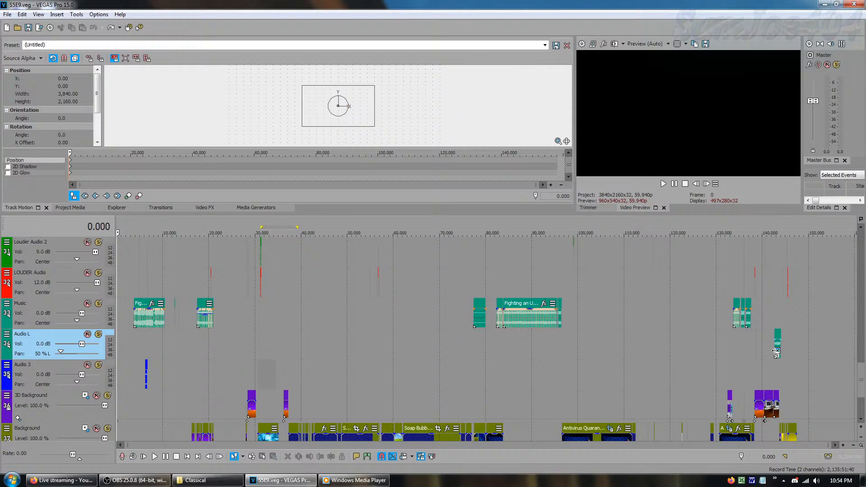
click(772, 326)
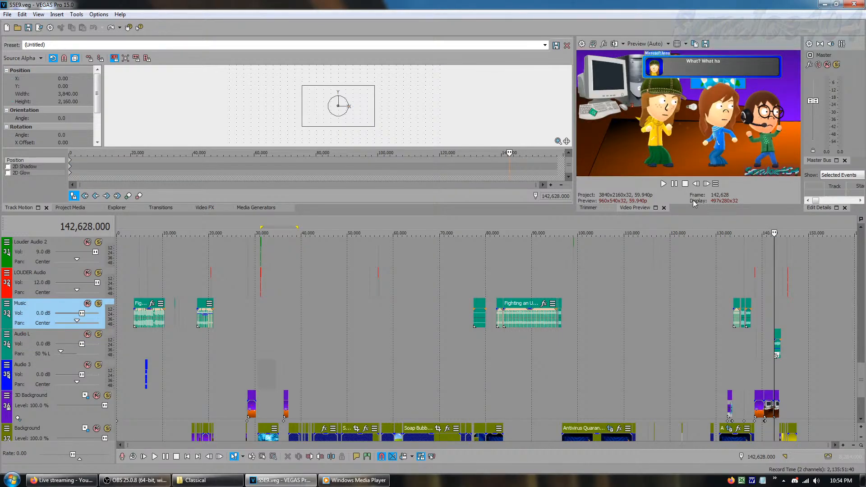
click(663, 183)
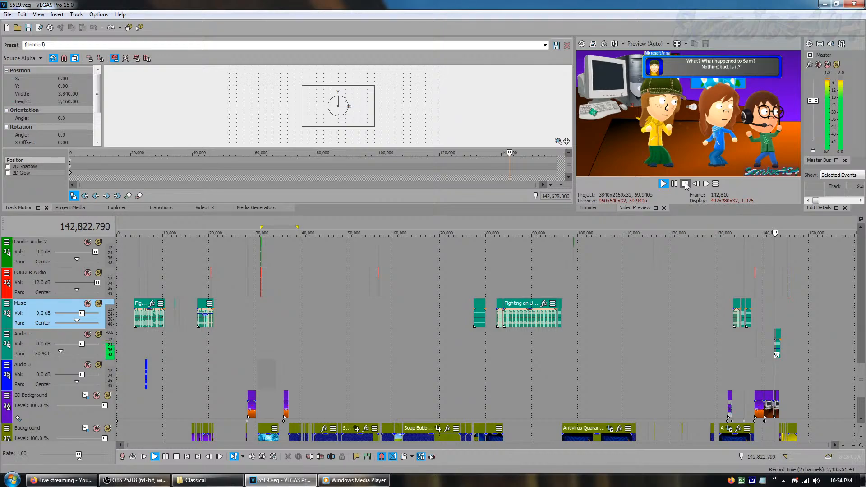
click(685, 184)
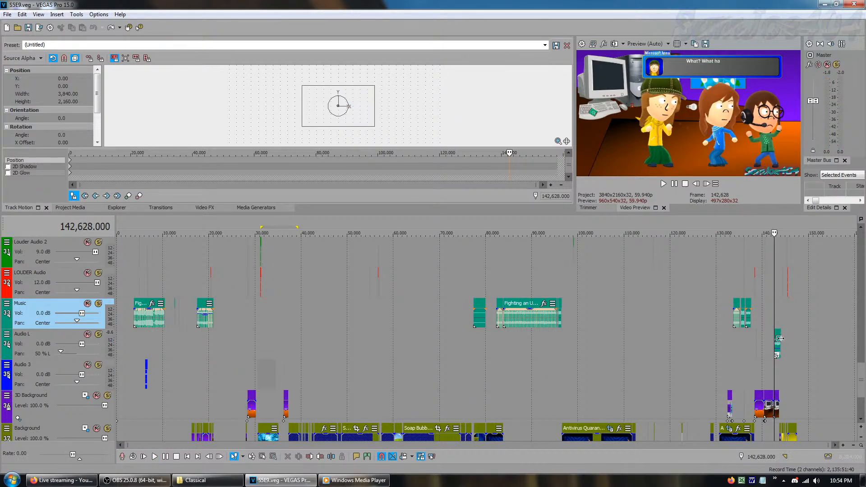
Solo the Audio L track, play its event from frame 142,628, and turn the solo off again
click(98, 334)
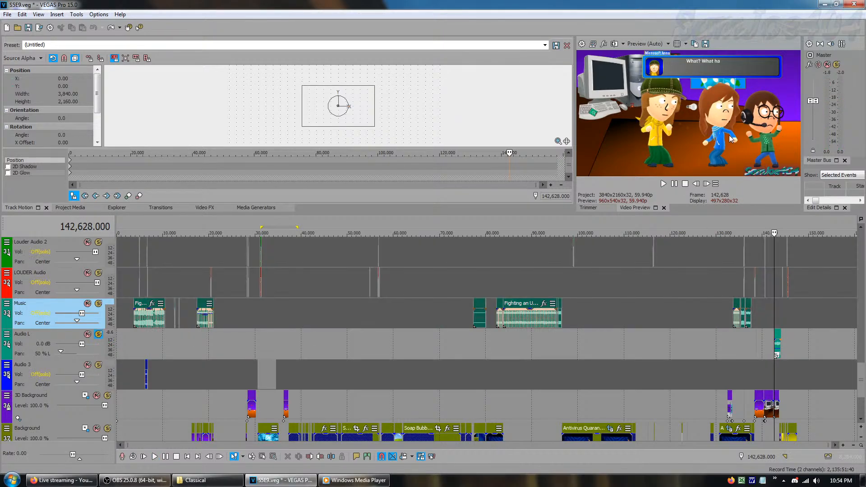
click(664, 184)
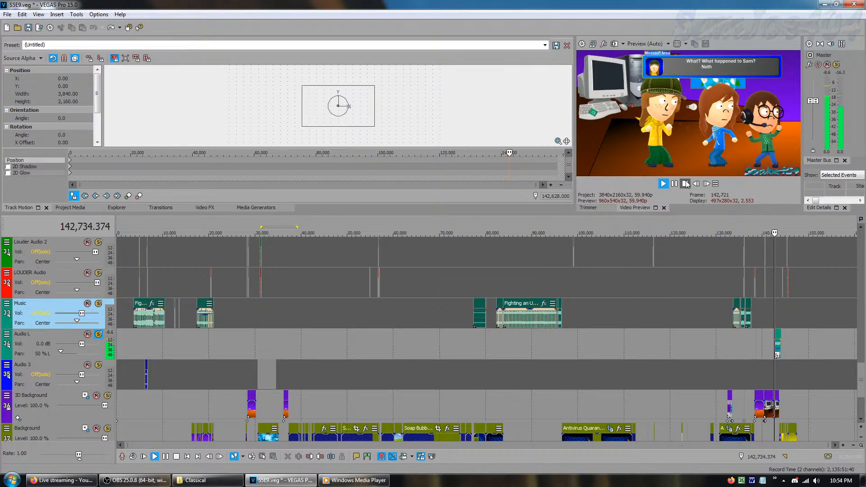
click(684, 184)
click(98, 335)
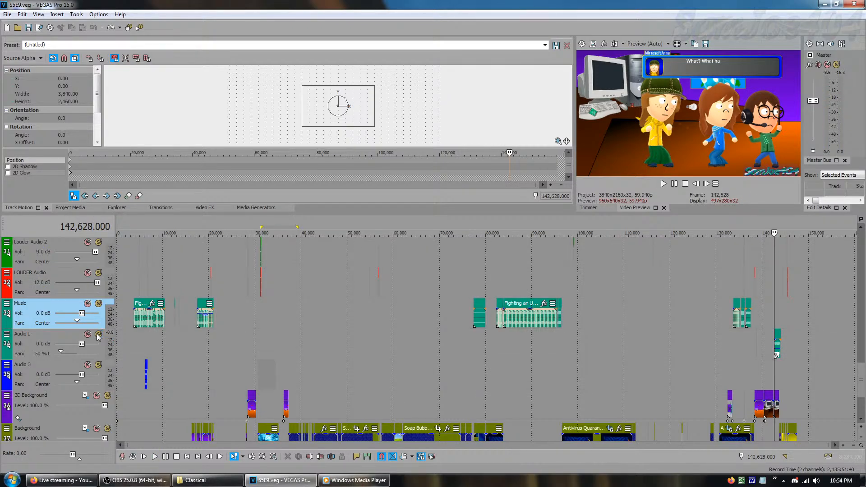
Return the cursor to the project start and select the Audio 3 track
click(232, 348)
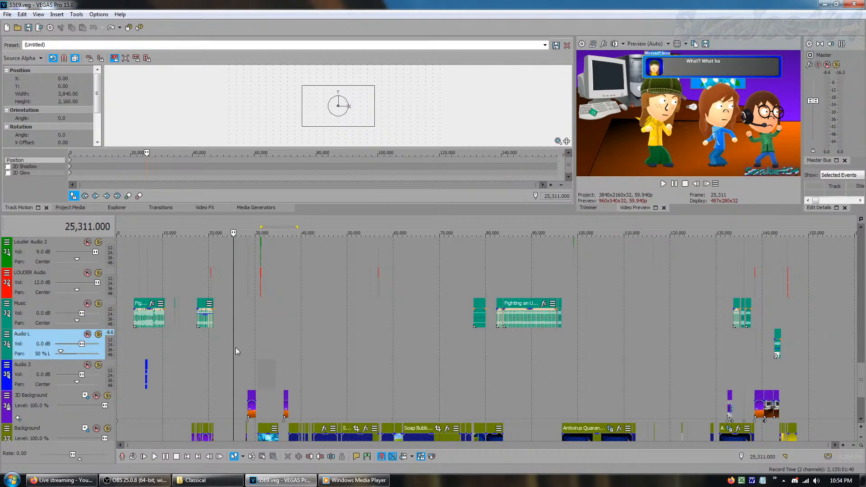
key(Home)
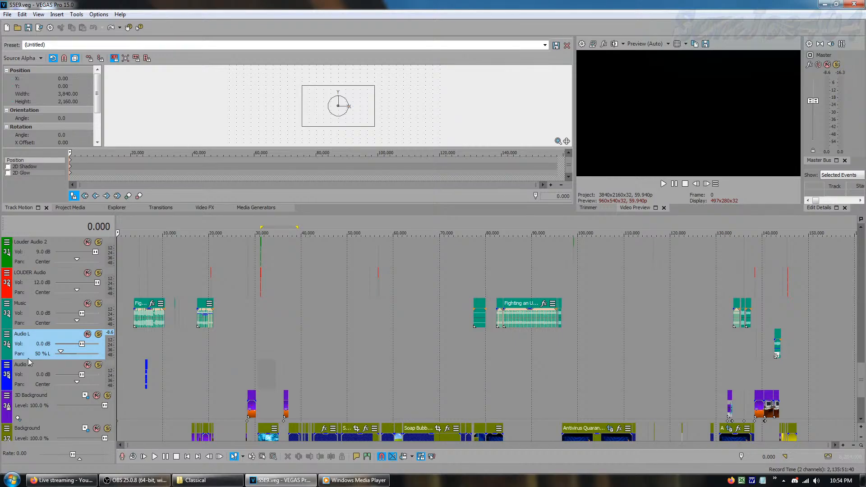
click(38, 381)
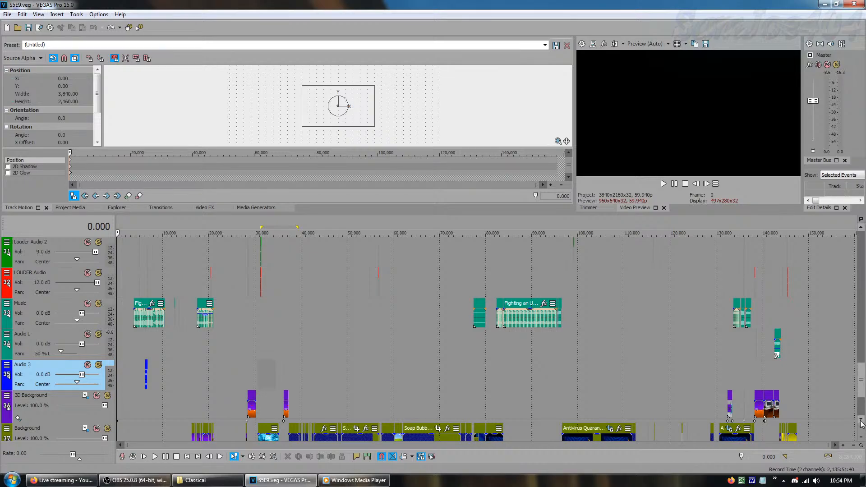
Preview the 3D Background track's first event at frames 28,243 and 28,339, and advance frame by frame to 28,354
scroll(285, 332, down, 2)
click(73, 342)
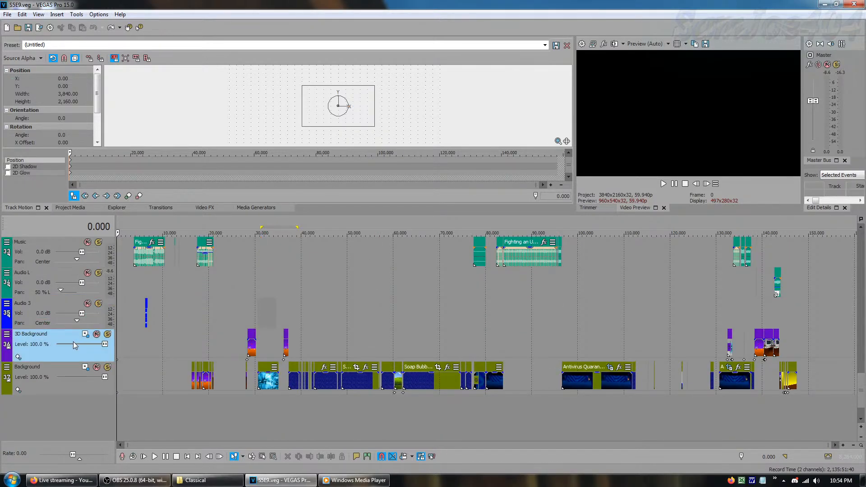
click(250, 325)
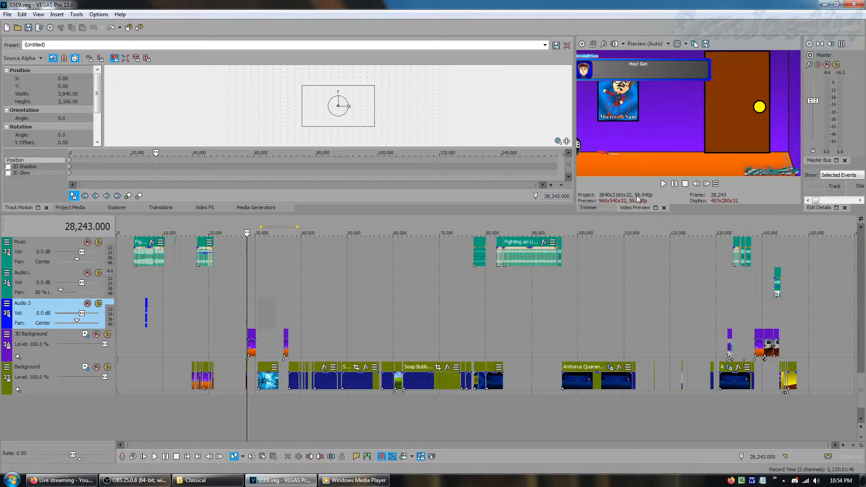
click(251, 353)
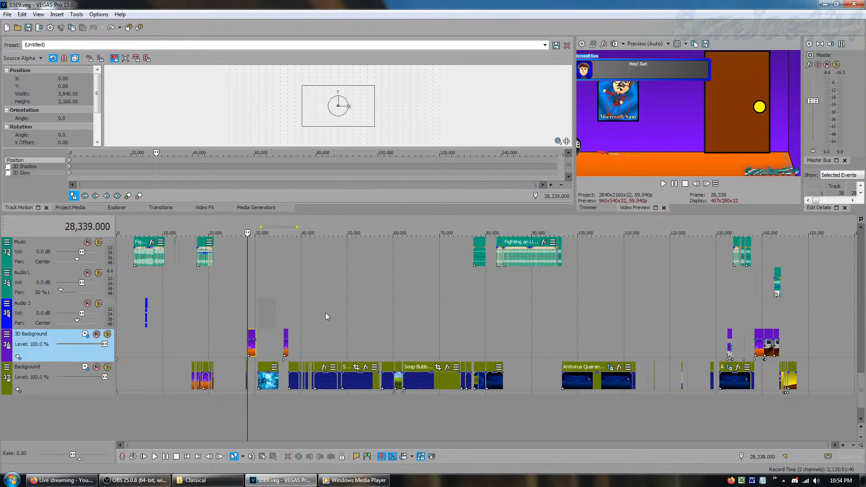
click(707, 184)
click(710, 187)
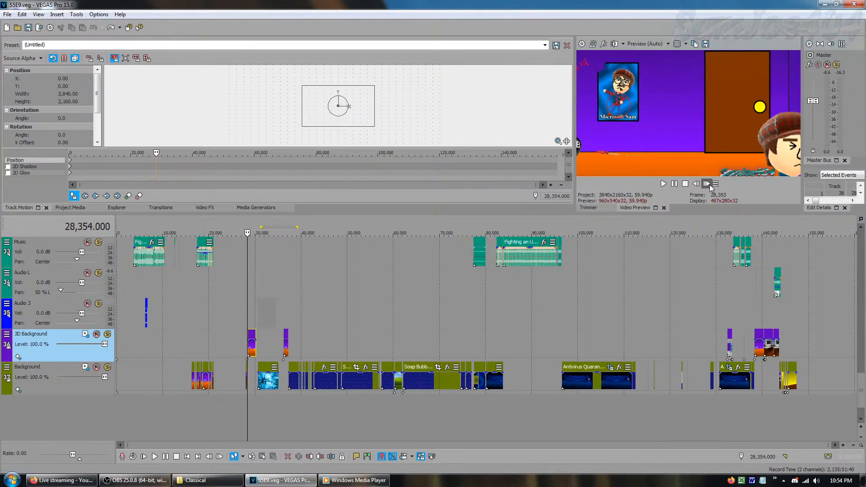
Step through the 3D Background track's motion keyframes at frames 132,385, 36,195 and 28,243
click(285, 382)
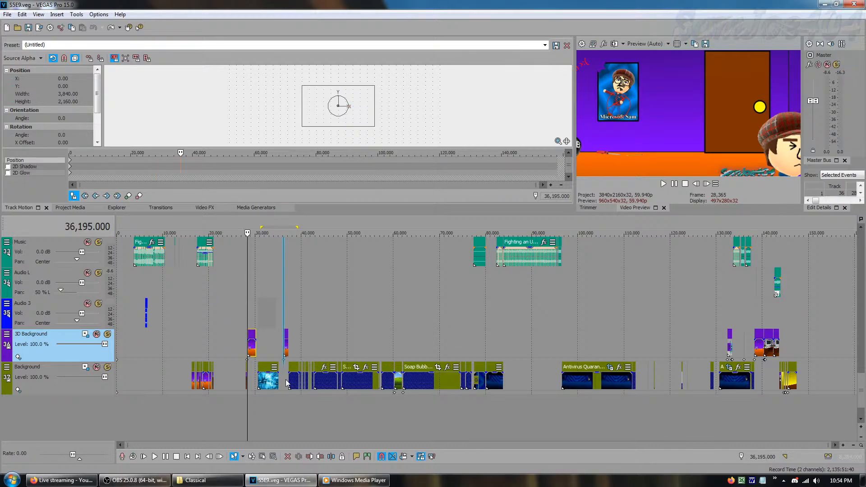
click(106, 197)
key(Up)
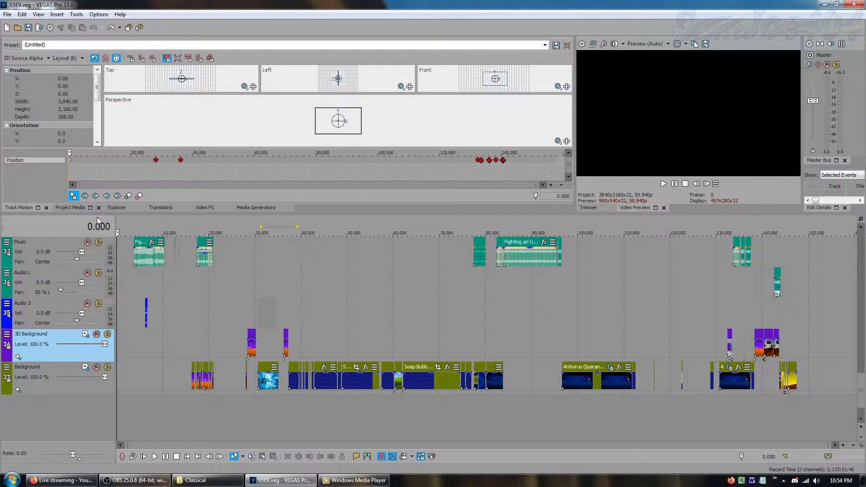
click(106, 197)
click(106, 197)
click(106, 197)
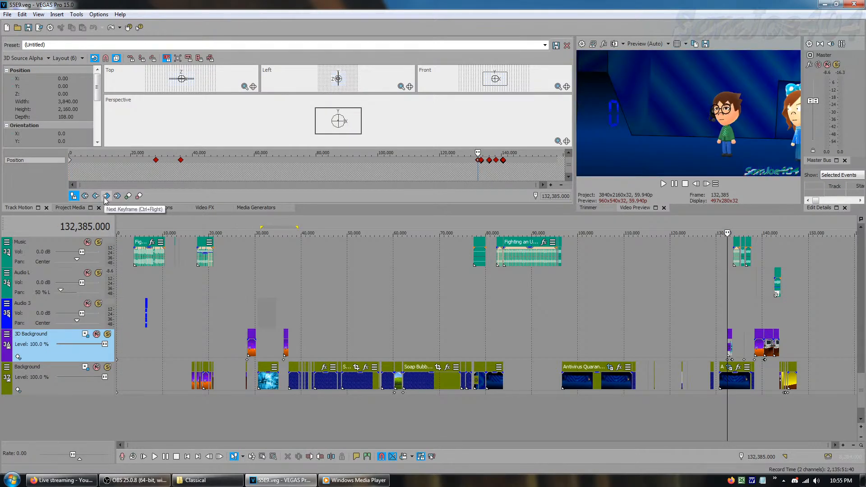
click(96, 197)
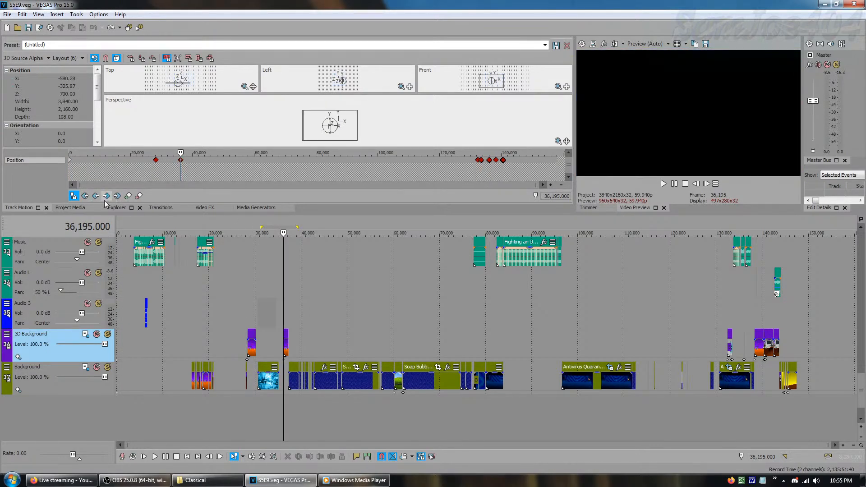
click(95, 196)
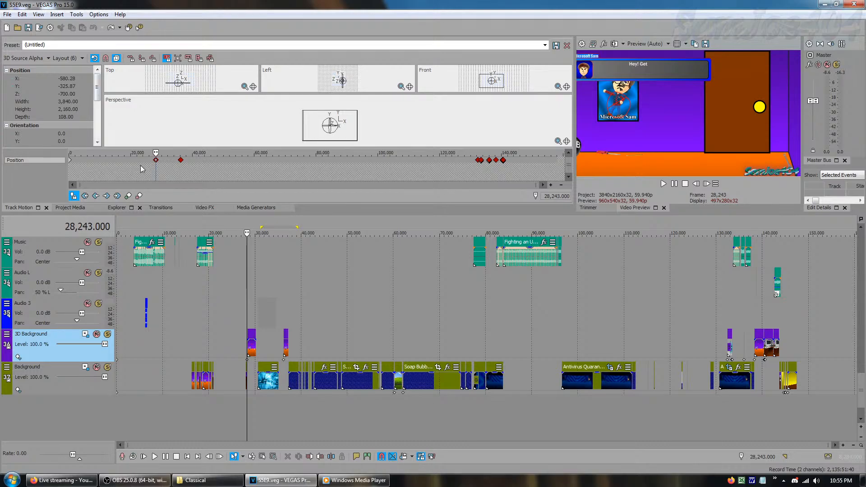
Jump to the 3D Background track's last motion keyframe, and then preview the project at frame 44,447
click(117, 195)
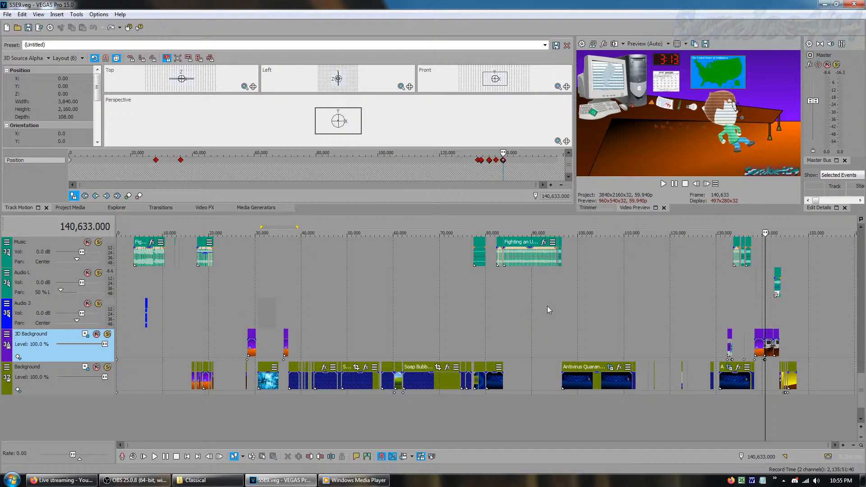
click(437, 346)
click(322, 348)
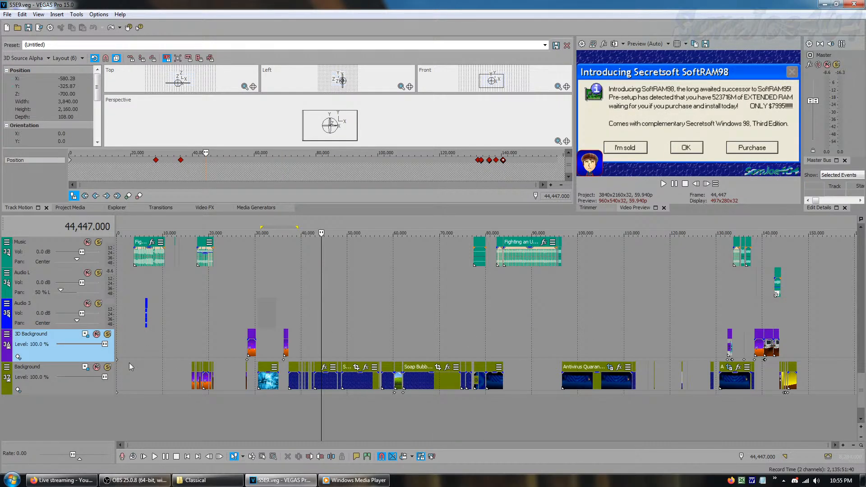
Preview frame 18,650, then show the Background track's motion settings with the cursor at the project start
click(63, 385)
click(203, 345)
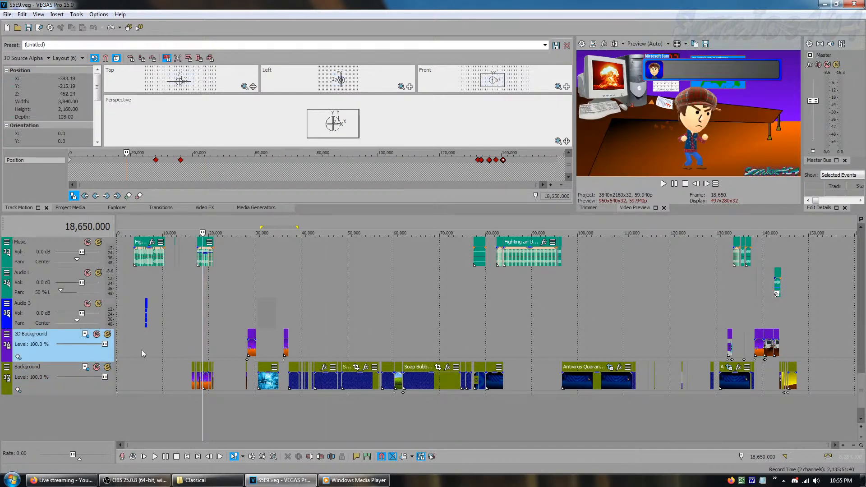
click(86, 369)
drag(202, 339, 1, 386)
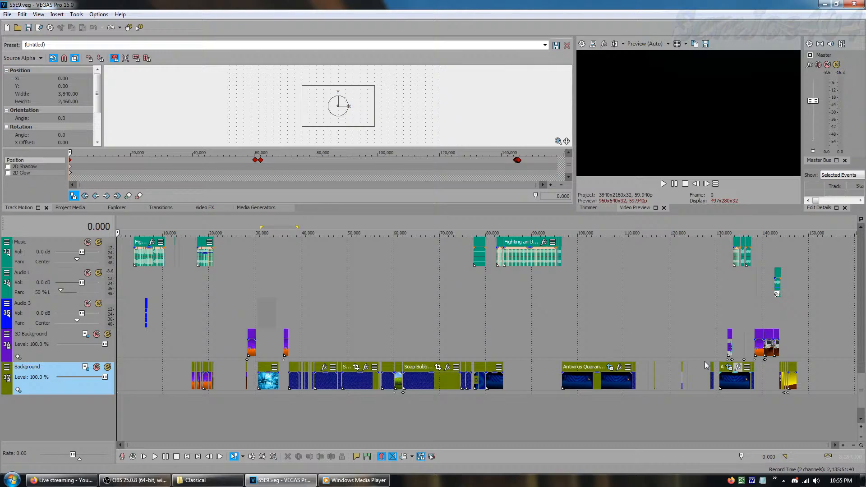
Check the video effects of an early Watermark track event and close the plug-in chooser without adding anything
drag(863, 392, 863, 244)
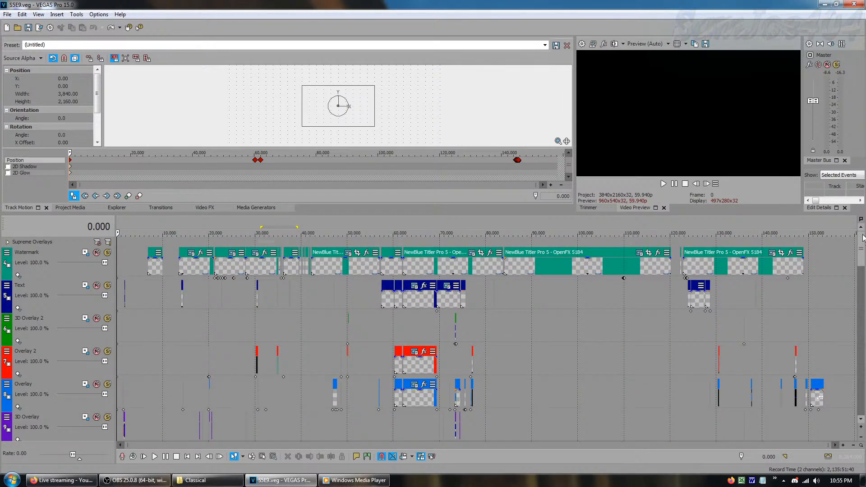
right_click(128, 268)
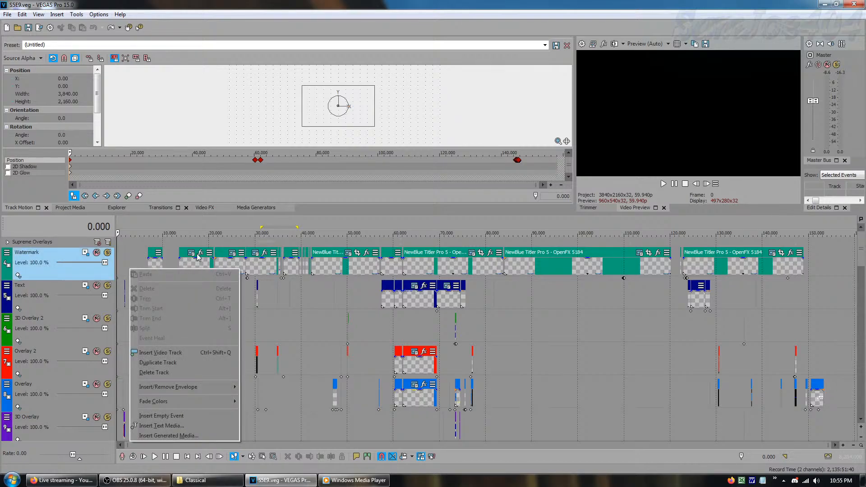
click(201, 253)
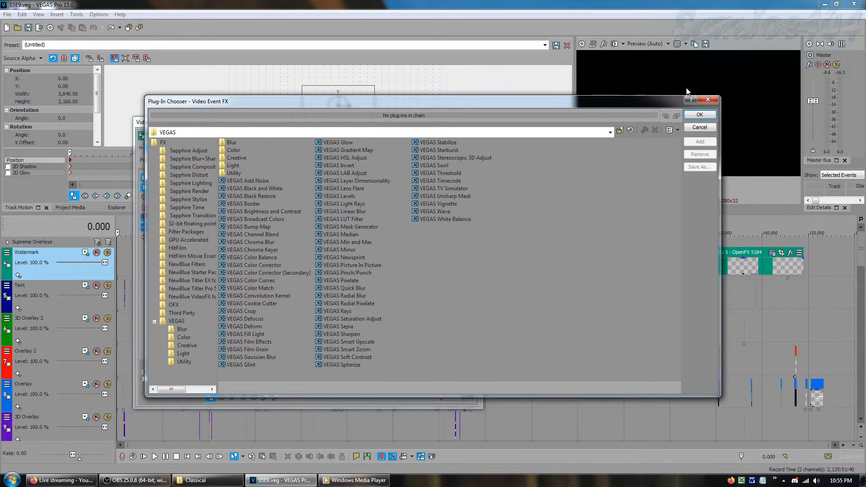
click(701, 101)
click(476, 122)
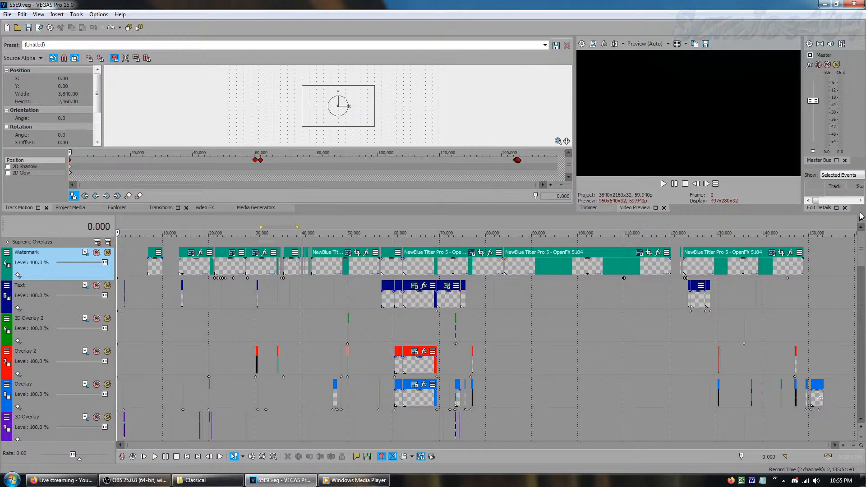
Select the Error/Sign track and play the MSSEAS S5B5 event from frame 25,311
drag(861, 245, 858, 343)
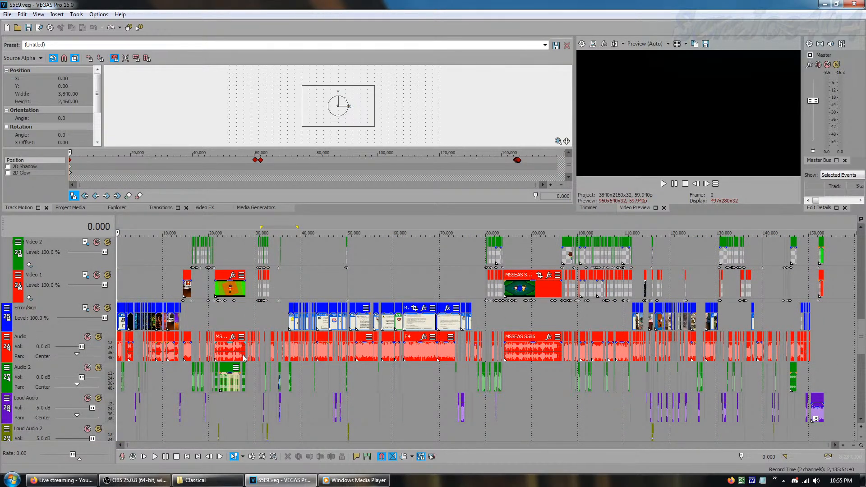
click(276, 327)
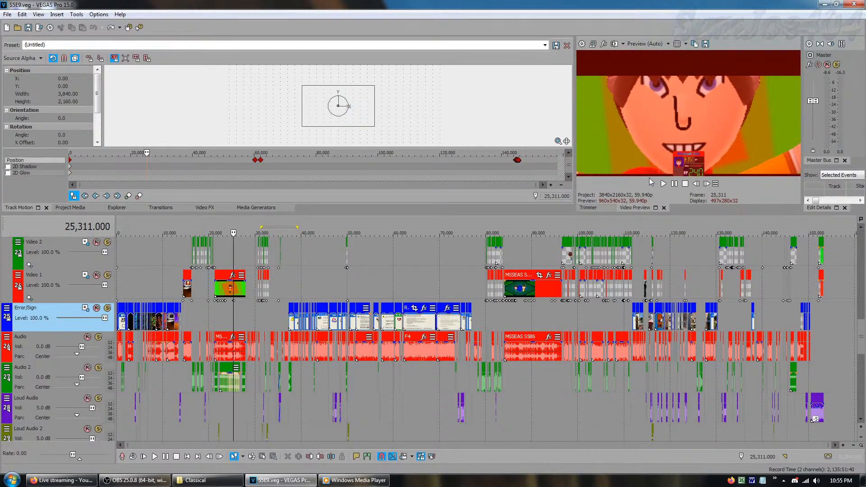
key(space)
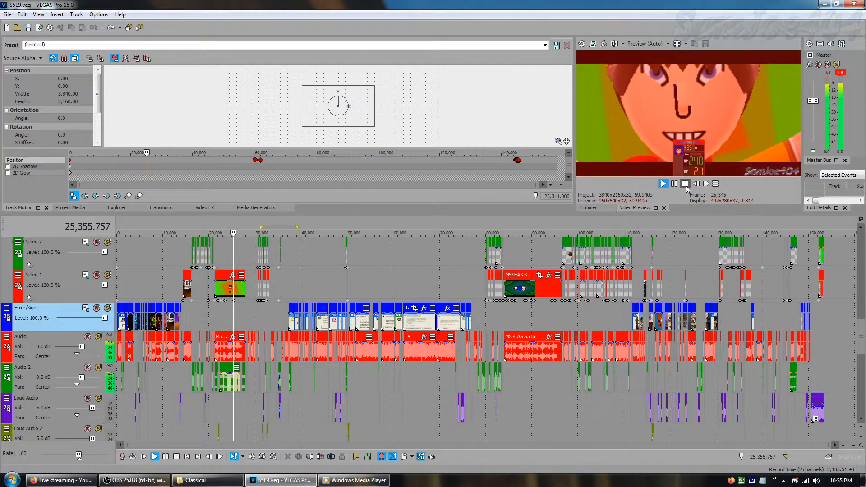
click(685, 183)
Add the Vibrato effect with the Weird 1 preset to the MSSEAS S5B5 audio event and play it
click(232, 337)
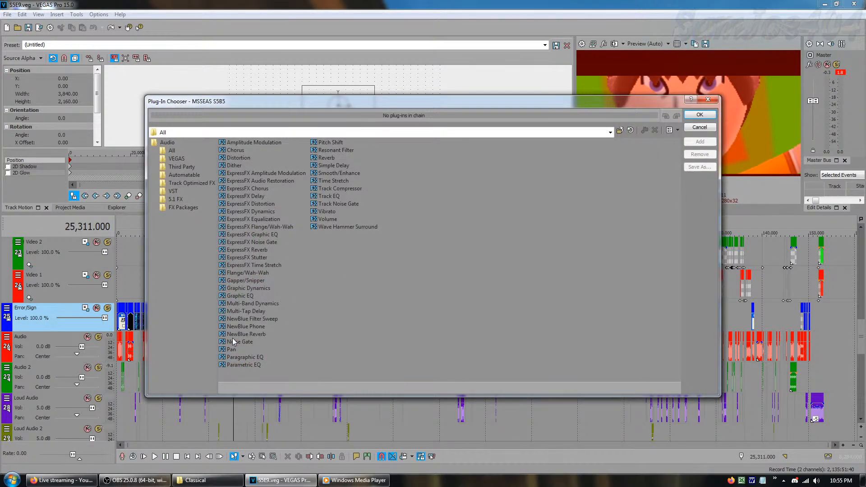
double_click(326, 211)
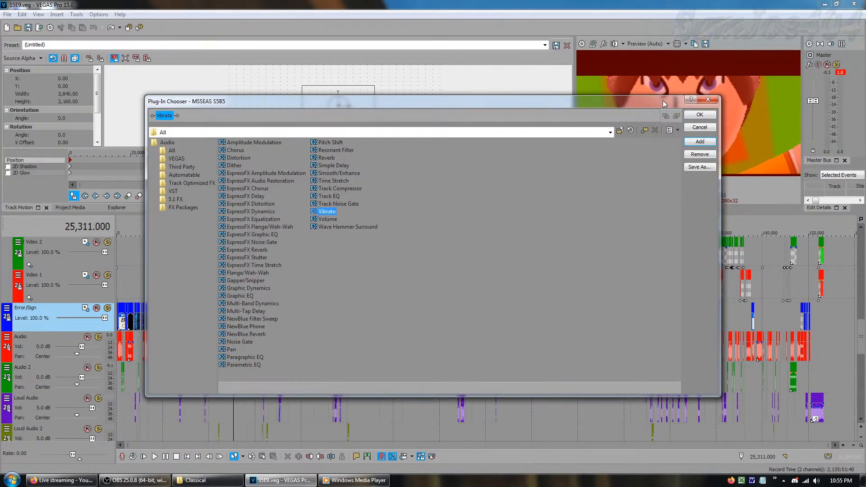
click(699, 115)
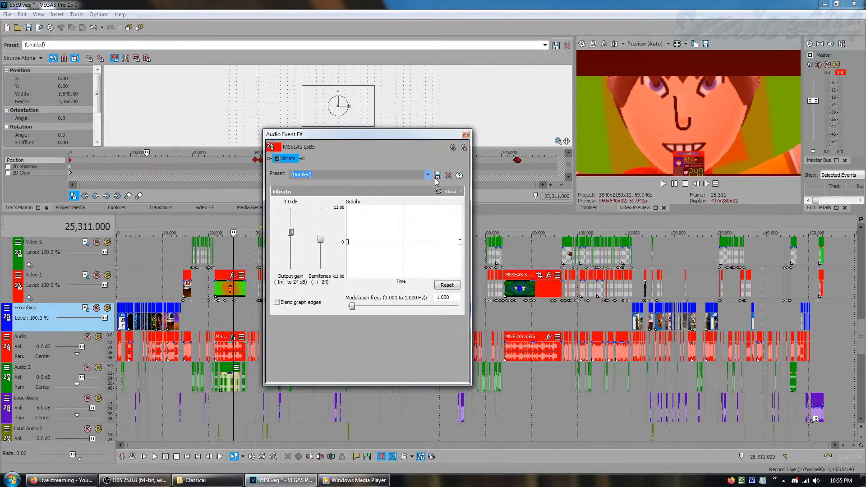
click(427, 174)
click(304, 228)
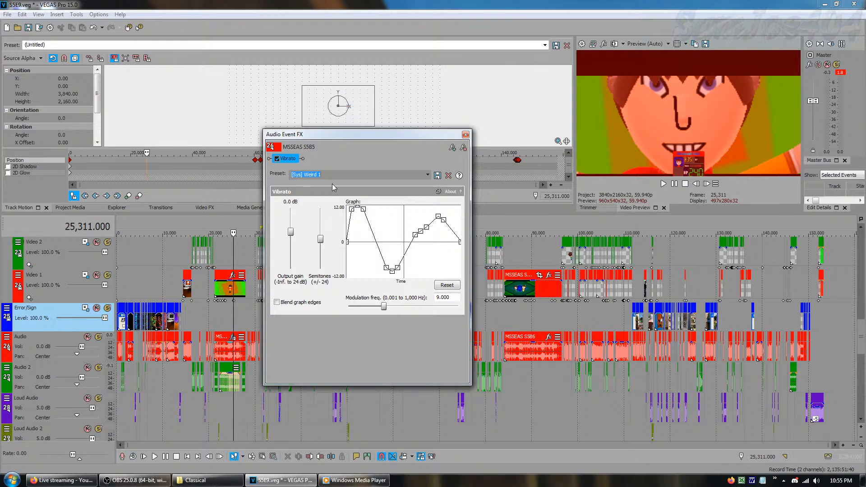
click(663, 183)
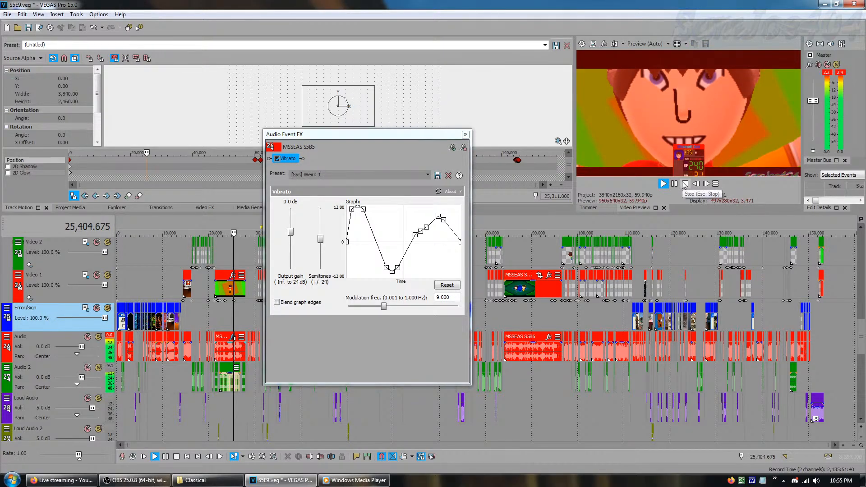
click(685, 183)
Switch the Vibrato effect to the Vibrato 1 preset and play the event from frame 25,311
click(427, 175)
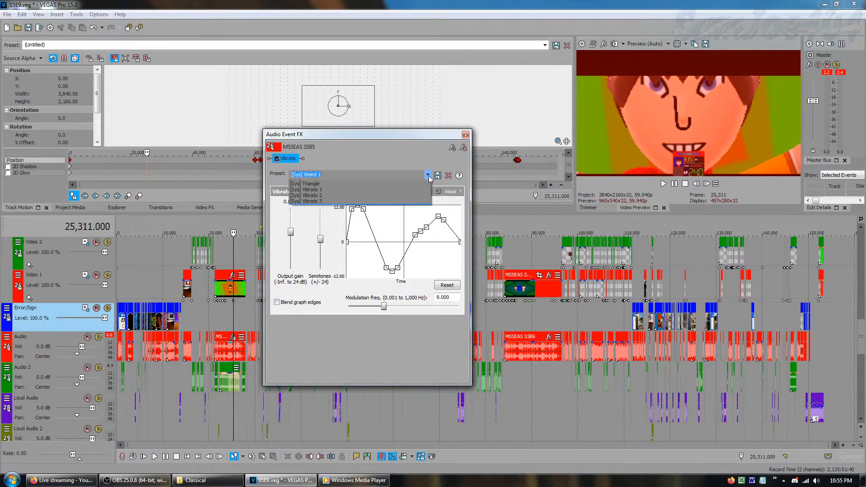
click(336, 212)
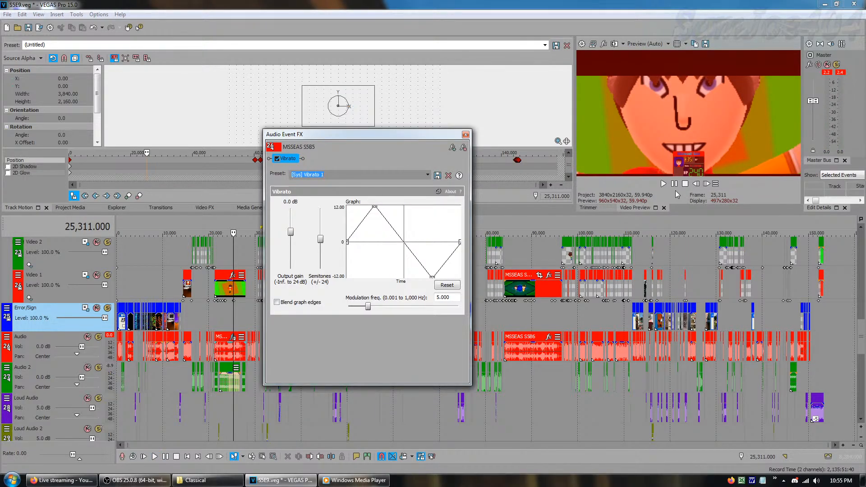
click(664, 183)
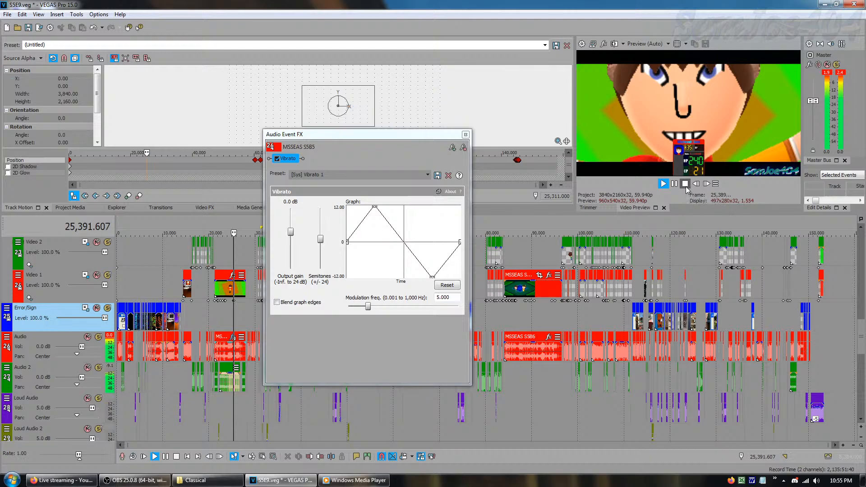
click(686, 185)
Lower the Vibrato effect's semitone range to 5.78 and play the event again
drag(321, 241, 322, 256)
click(663, 184)
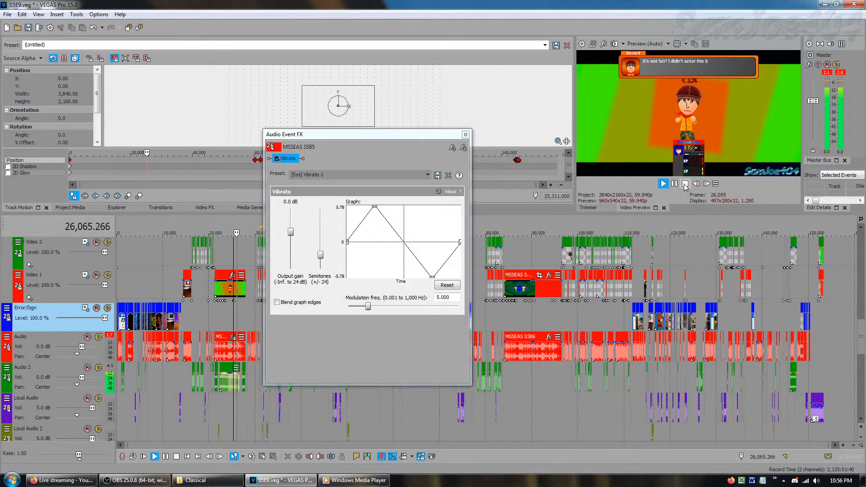
click(685, 184)
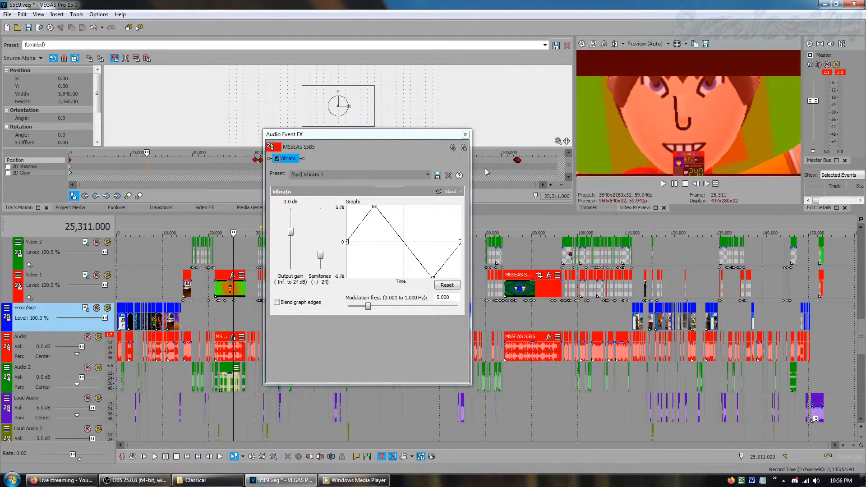
Close the audio event effects and undo all the Vibrato changes on the MSSEAS S5B5 event
click(466, 135)
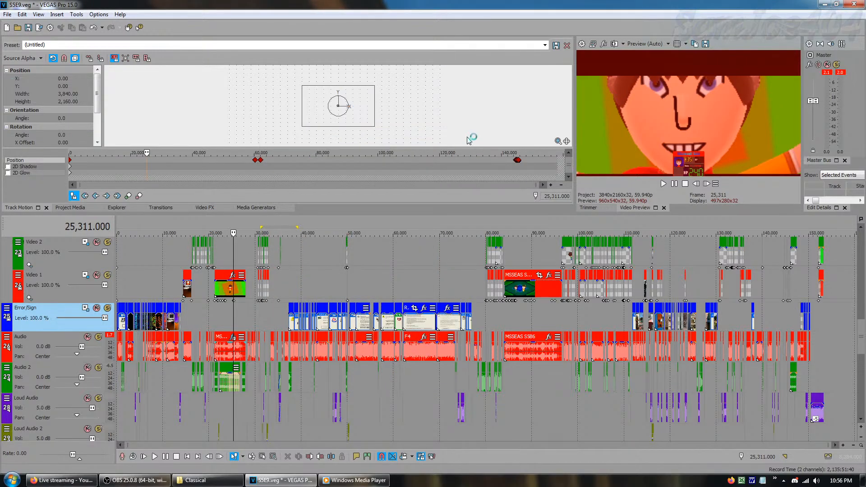
click(102, 28)
click(117, 58)
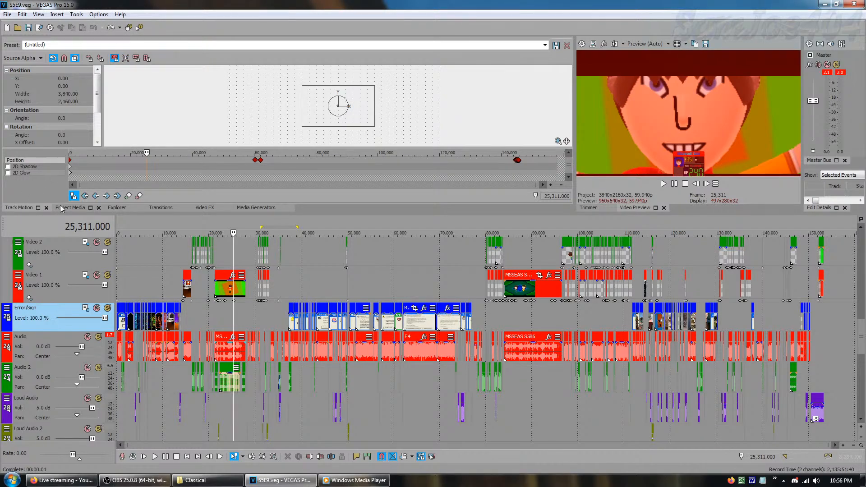
Open the recent project S5E10.veg and show its timeline over its full length
click(10, 15)
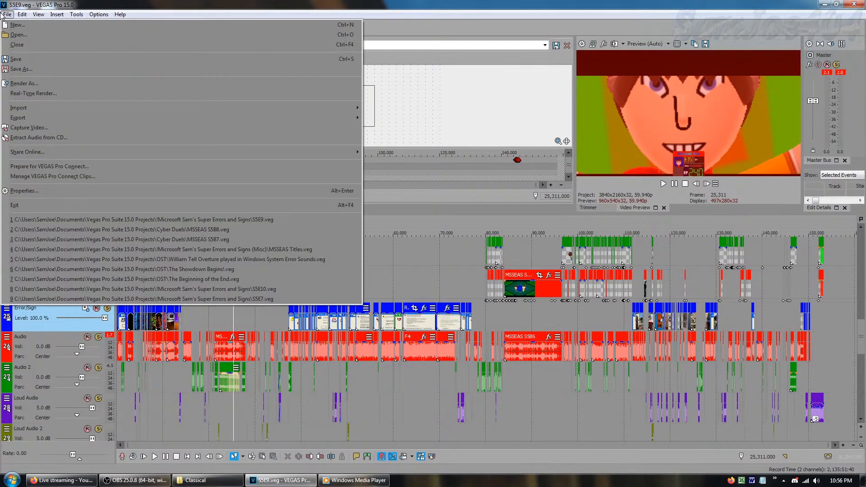
click(83, 288)
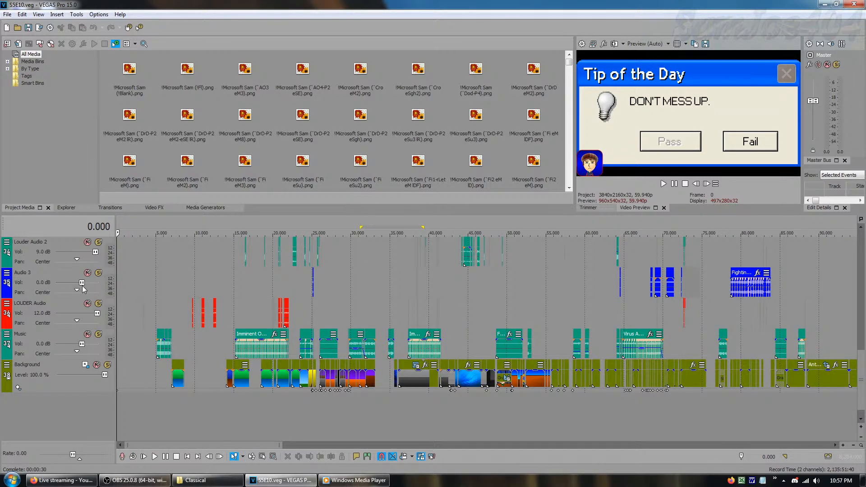
scroll(82, 289, down, 5)
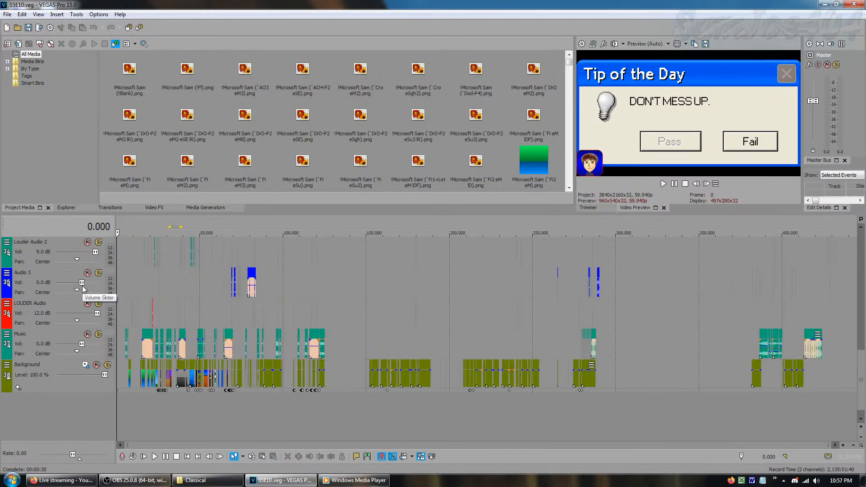
Select the Background, Music, LOUDER Audio, Audio 3 and Louder Audio 2 tracks one after another
click(50, 383)
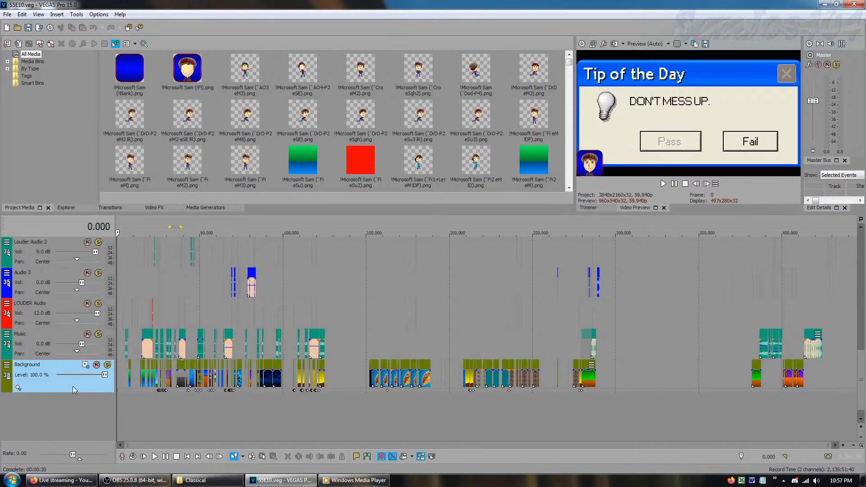
click(39, 353)
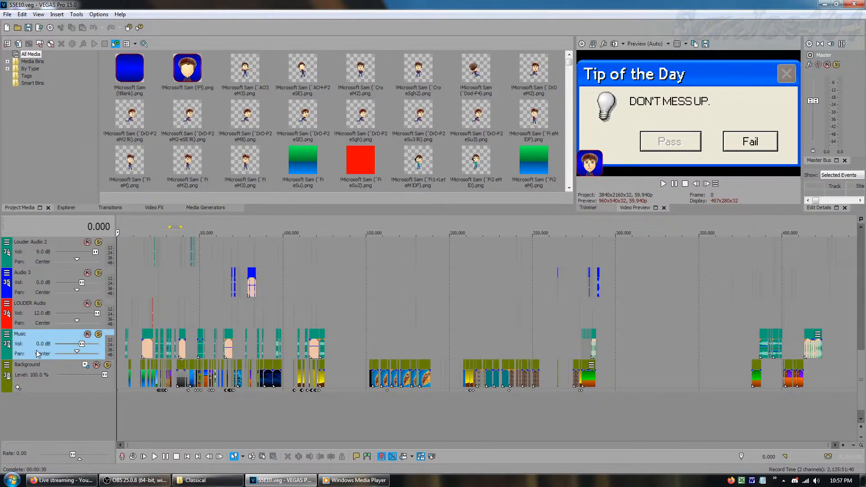
click(34, 326)
click(31, 268)
key(Up)
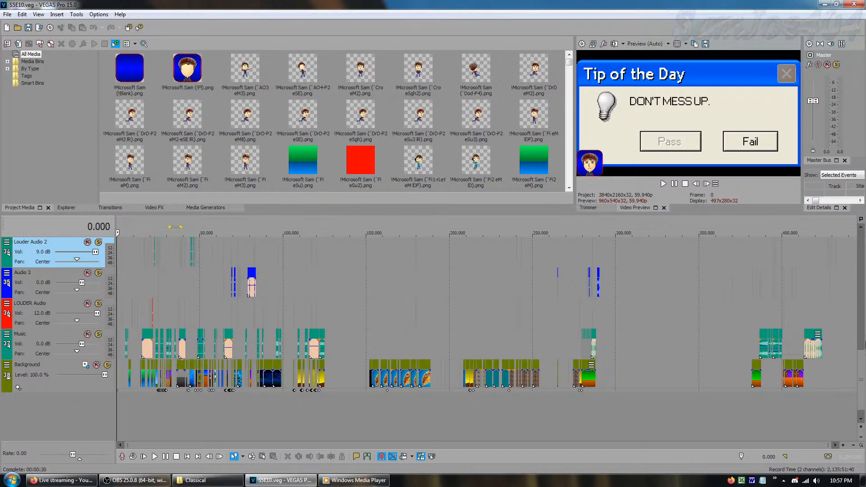
Review the audio tracks up to Error/Sign, view the Error/Sign track's motion settings, and return to the project media
scroll(862, 352, up, 3)
scroll(862, 352, up, 1)
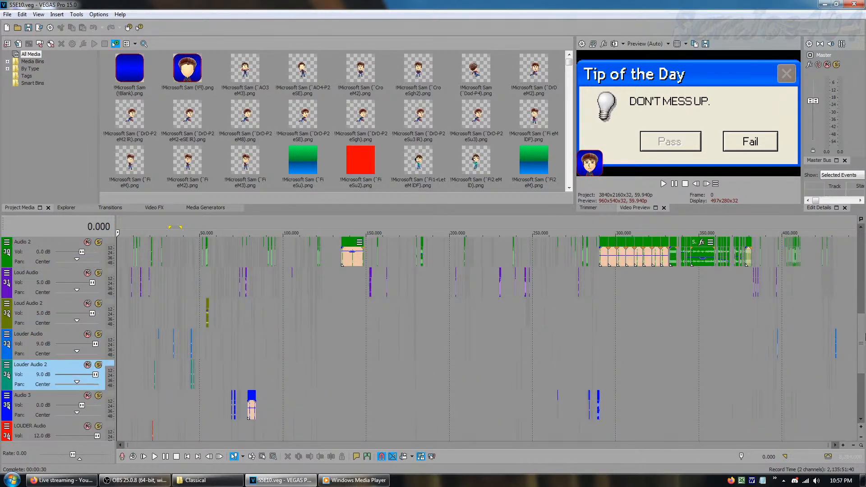
scroll(862, 342, up, 1)
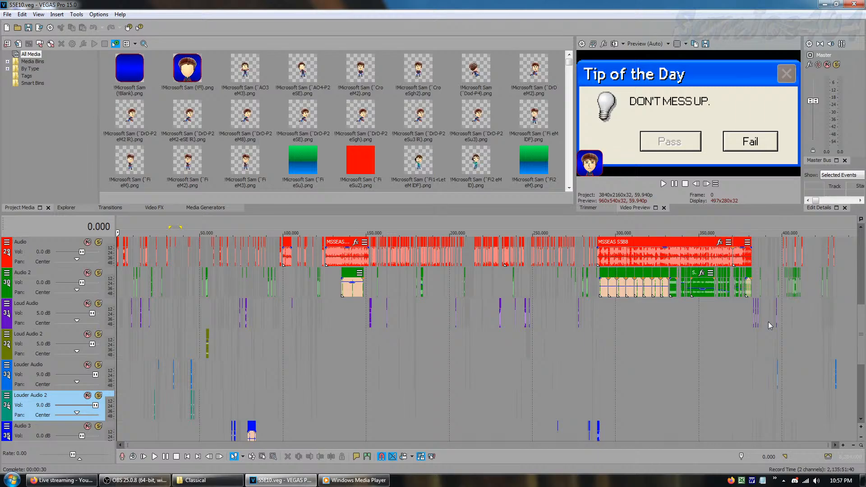
scroll(770, 326, up, 1)
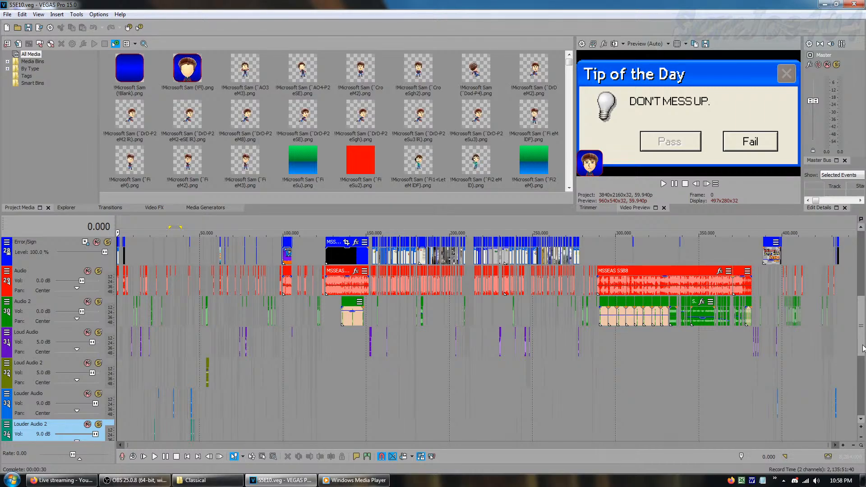
scroll(863, 347, up, 2)
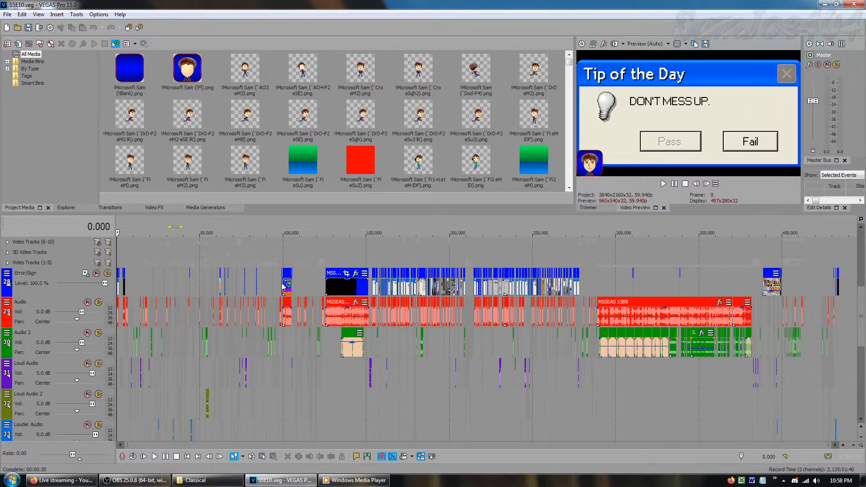
click(85, 273)
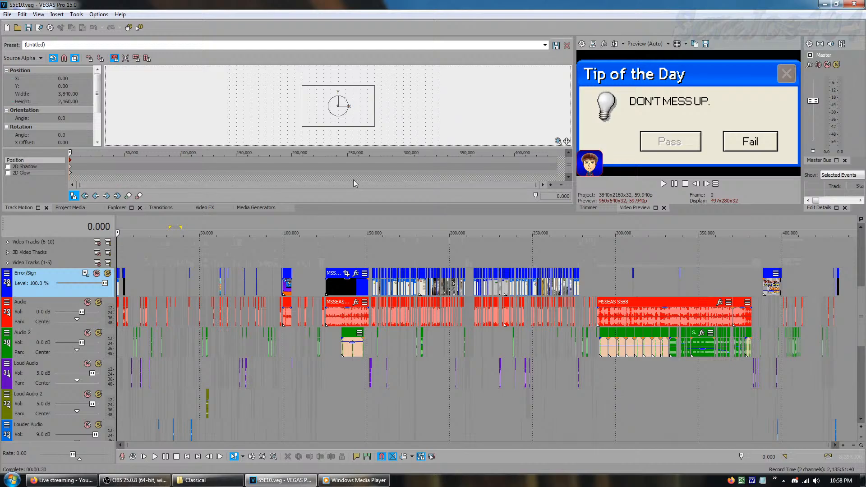
click(54, 207)
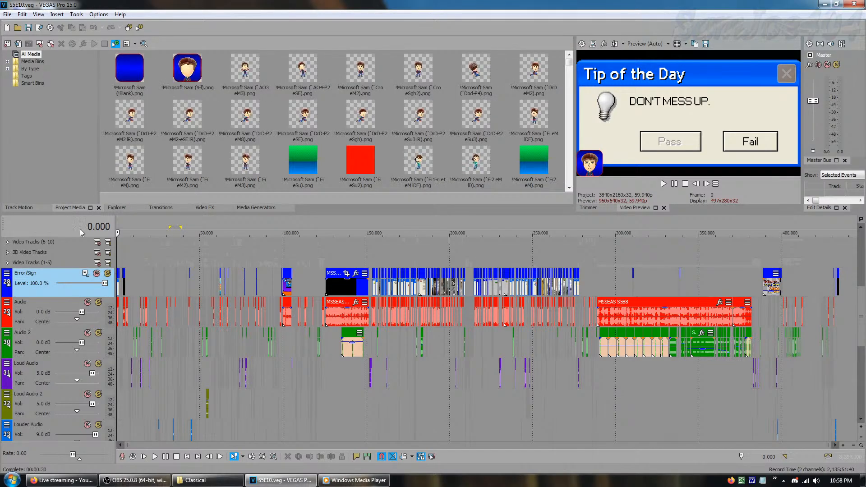
Expand the Video Tracks (1-5) group and step through the Video 4 track's motion keyframes, returning to the first one
click(7, 263)
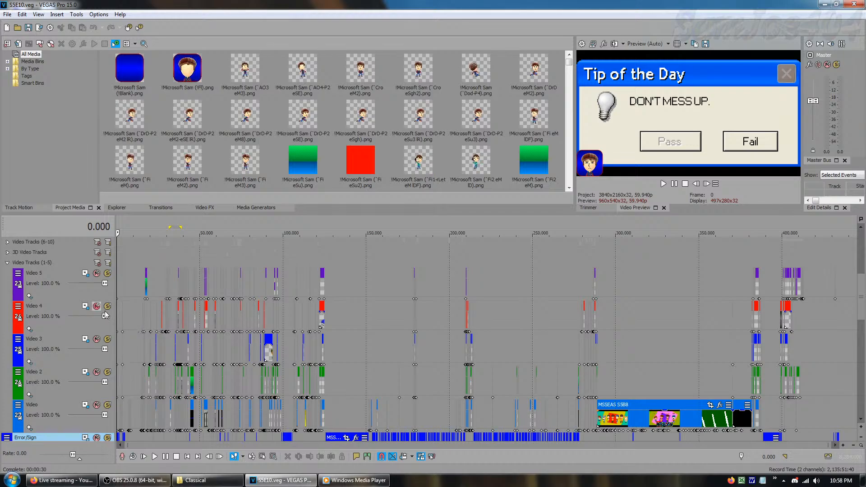
click(85, 306)
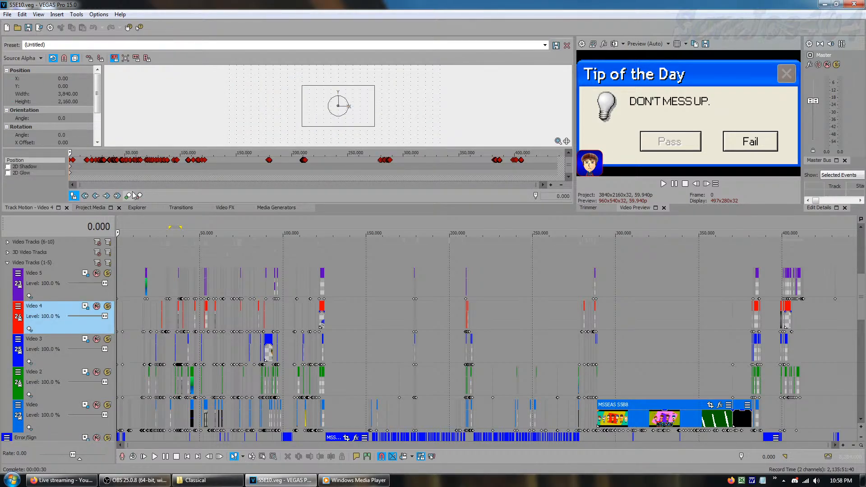
click(106, 196)
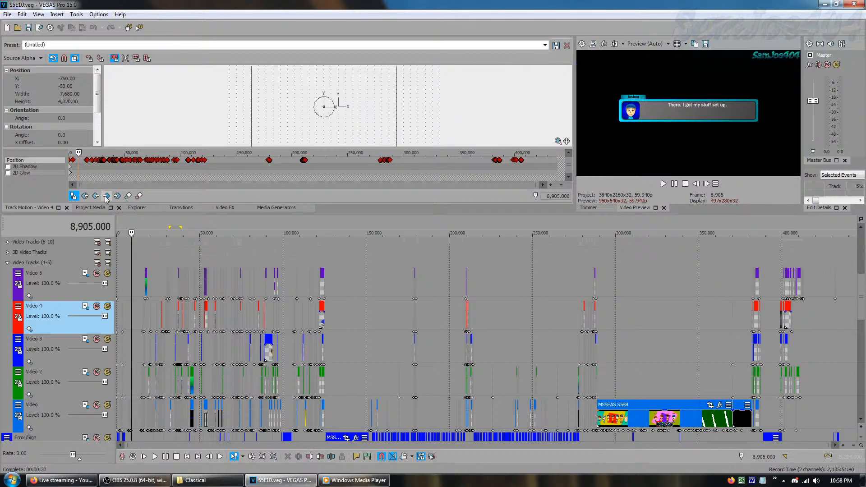
click(107, 197)
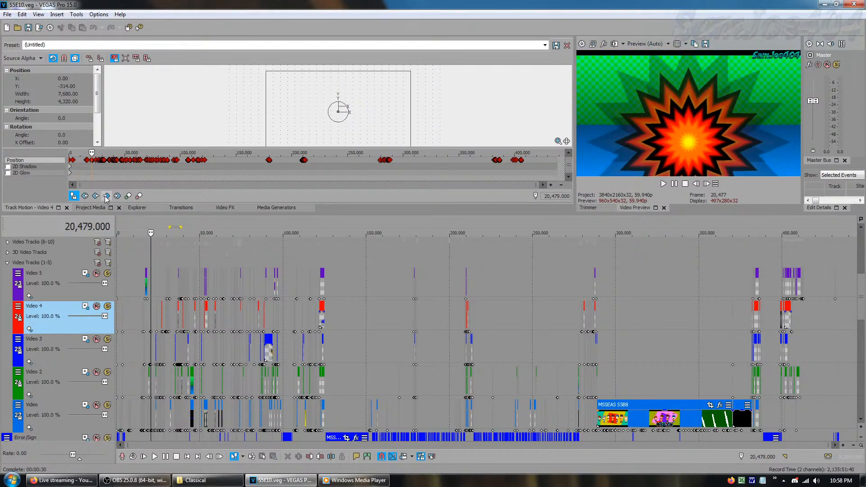
click(107, 198)
click(106, 197)
click(106, 197)
click(107, 197)
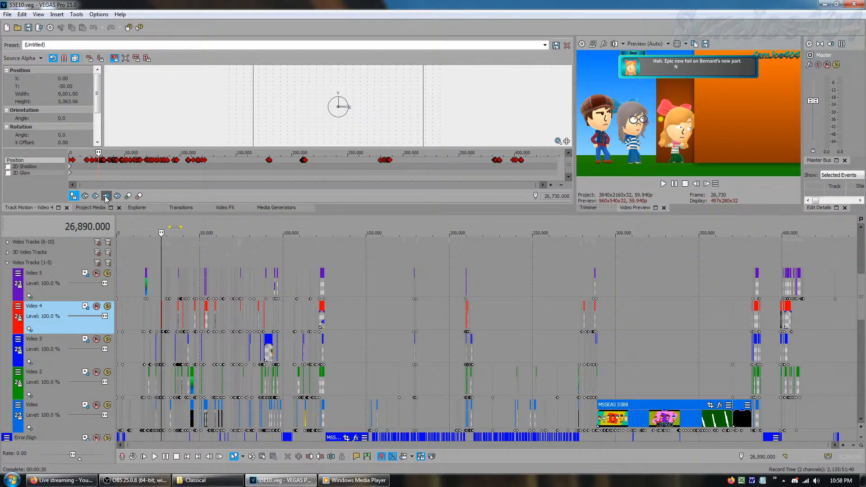
click(107, 197)
click(106, 197)
click(107, 197)
click(85, 197)
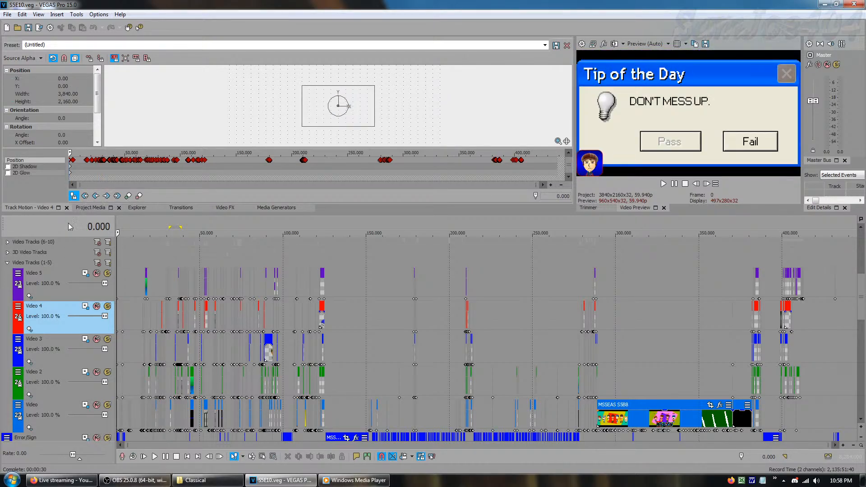
Switch to the 3D Video Tracks group and review the 3D Video 5 track's motion keyframes from the last back to the first
click(7, 263)
click(7, 252)
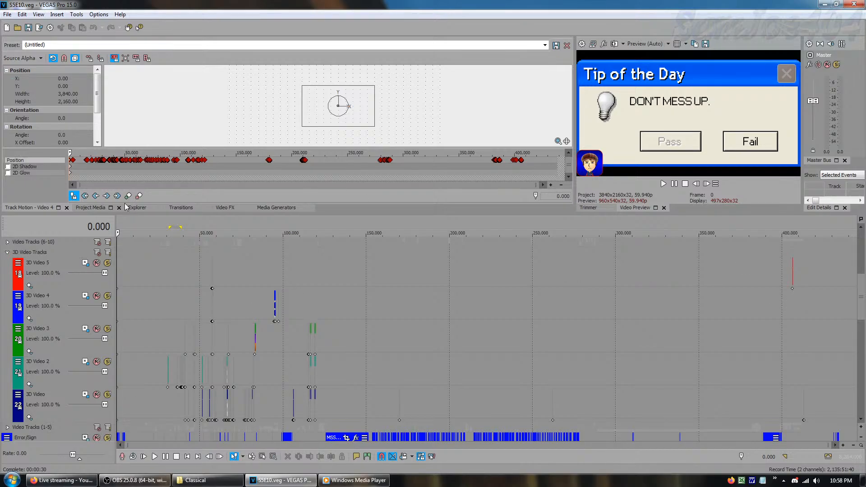
click(97, 267)
click(116, 196)
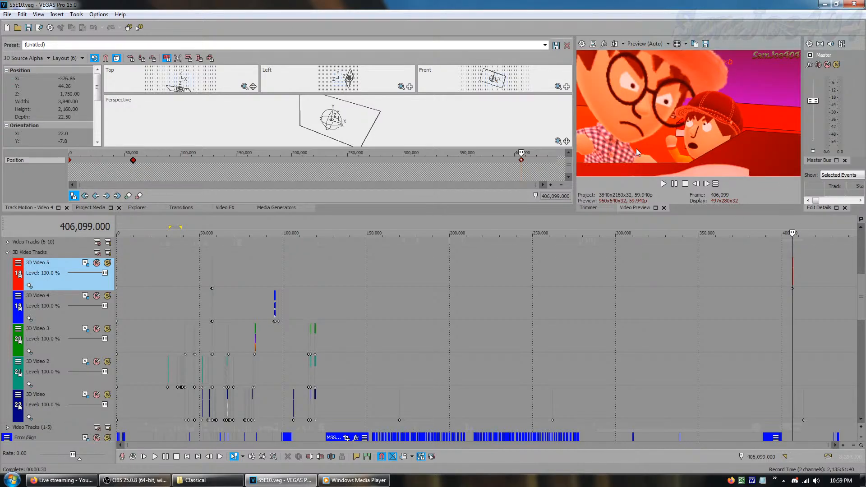
click(96, 196)
click(96, 197)
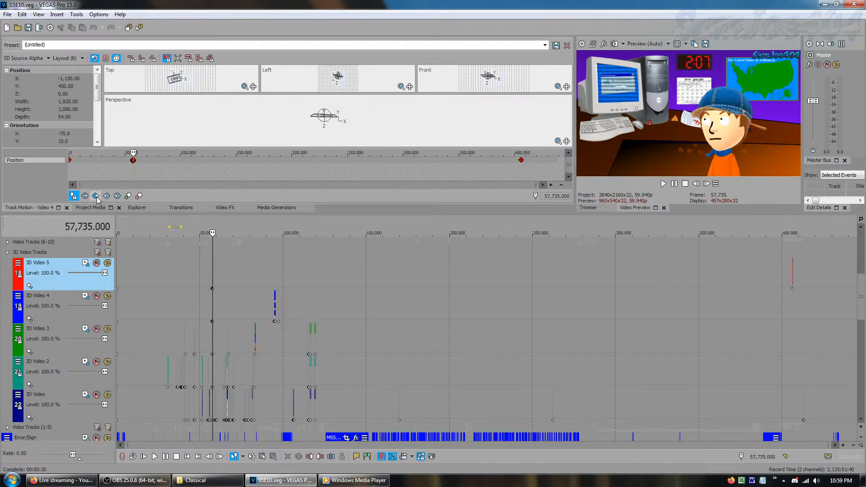
click(96, 197)
click(96, 197)
click(96, 196)
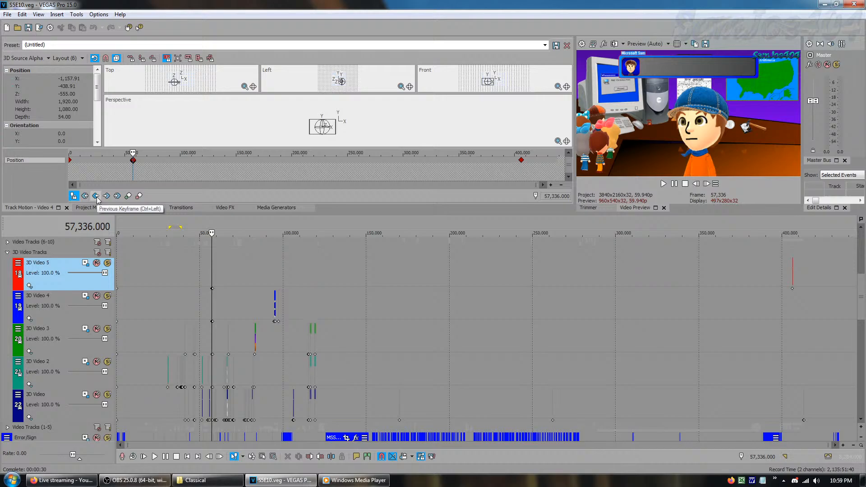
click(96, 196)
View the 3D Video 2 track's motion at its second keyframe and return to its first keyframe
click(93, 366)
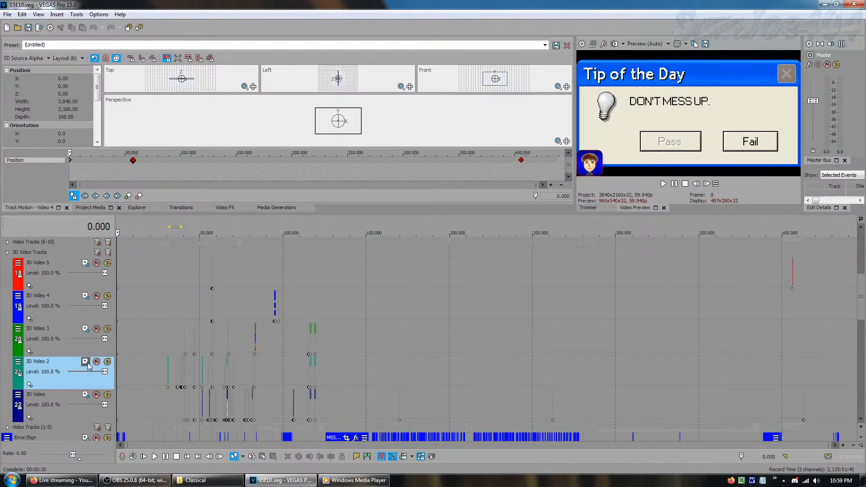
click(107, 197)
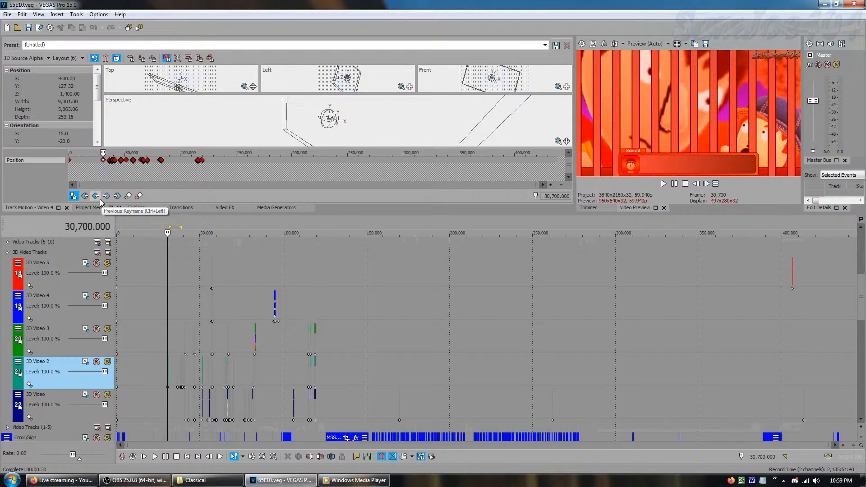
click(100, 199)
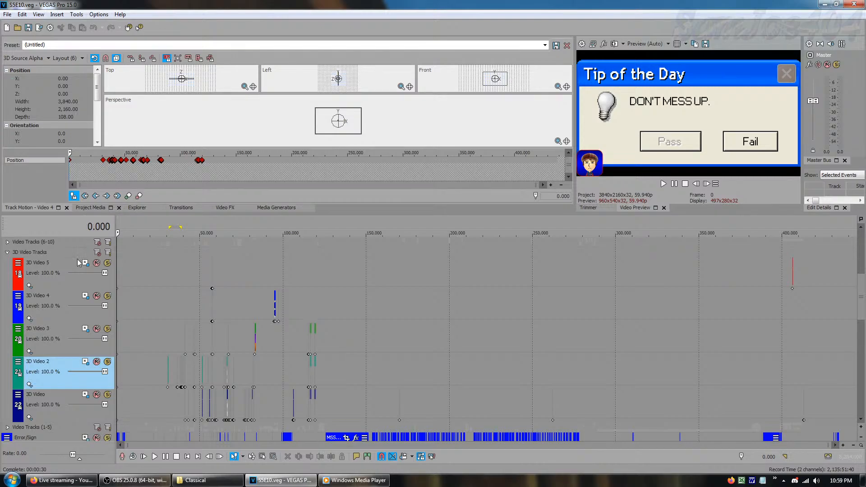
Collapse the 3D Video Tracks group and look through the Video Tracks (6-10) group with the project media shown
click(6, 252)
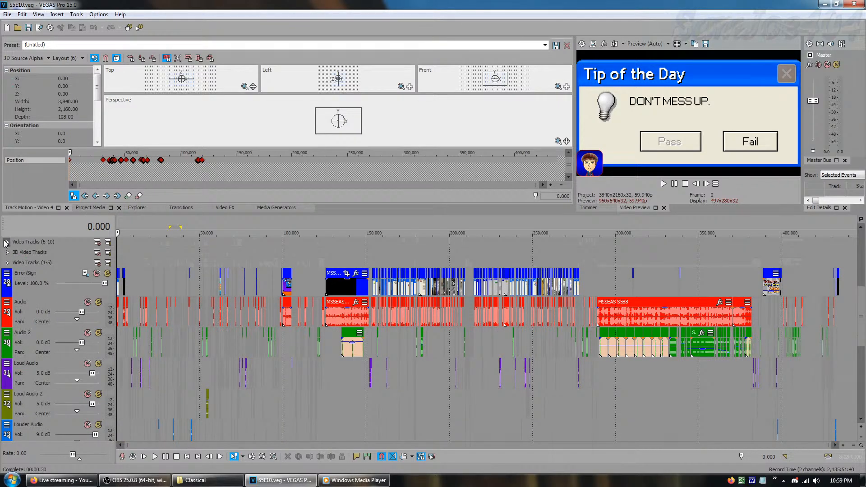
click(86, 208)
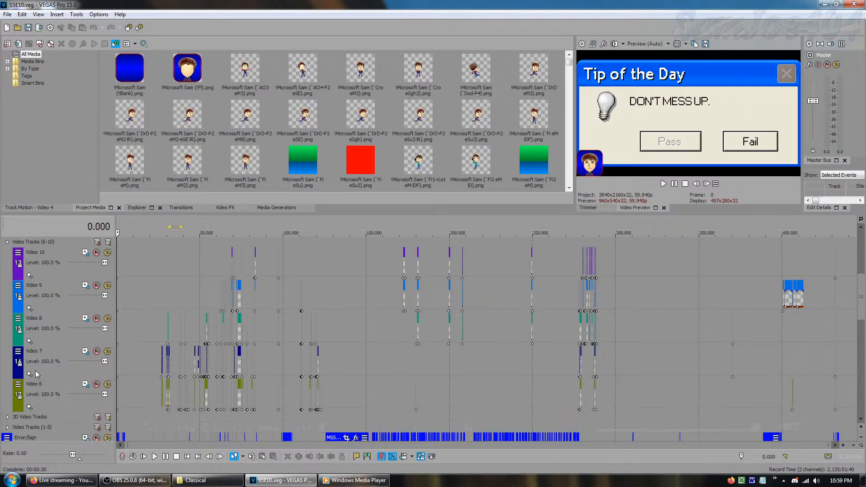
click(7, 242)
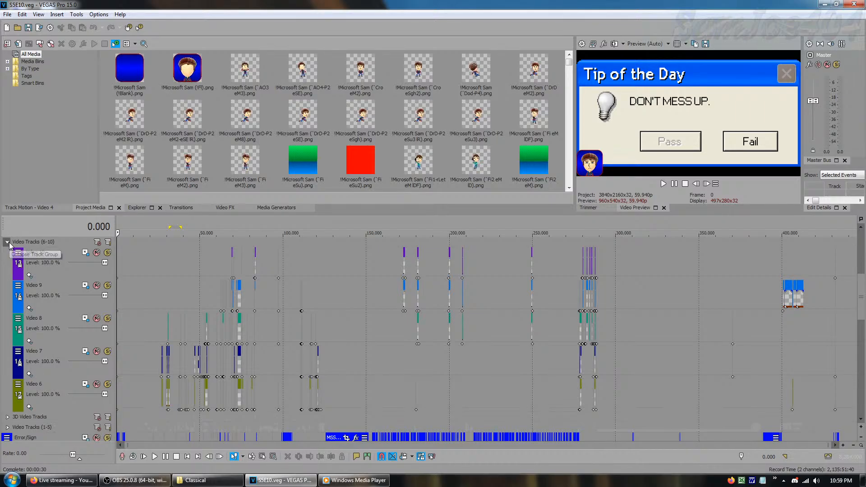
Expand the Reaction Windows group and select its four tracks one after another, from Reaction Window up to Reaction Window 4
drag(862, 302, 863, 274)
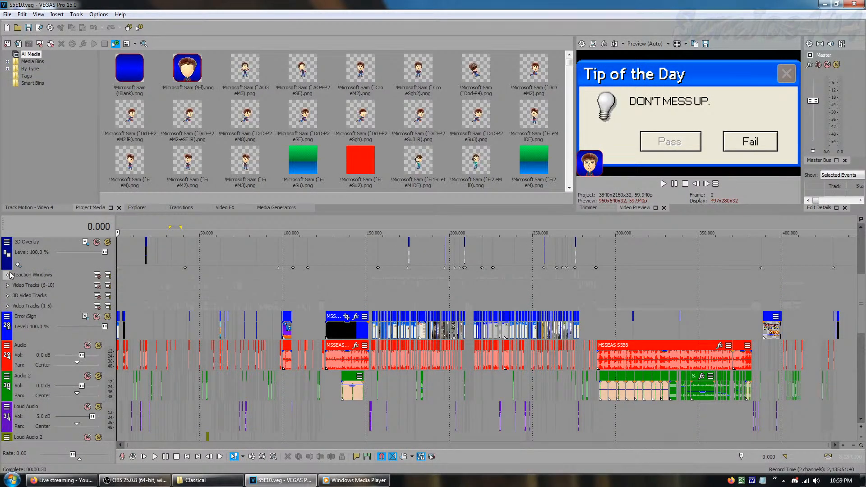
click(7, 275)
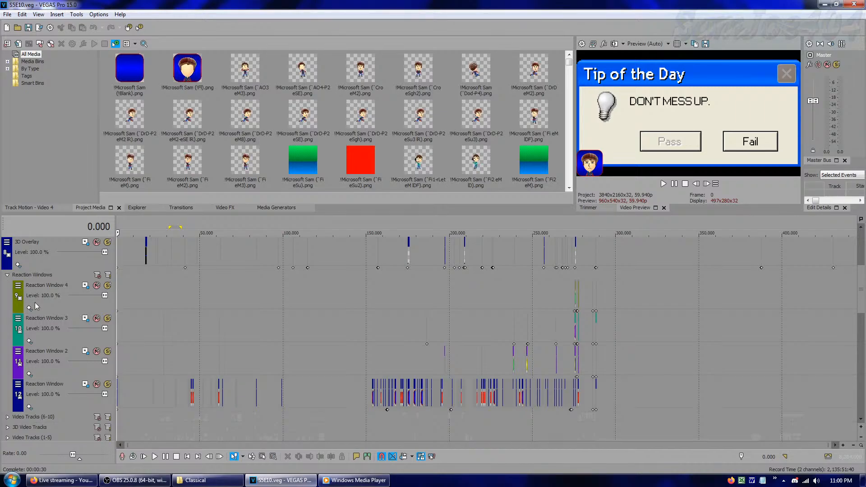
click(42, 403)
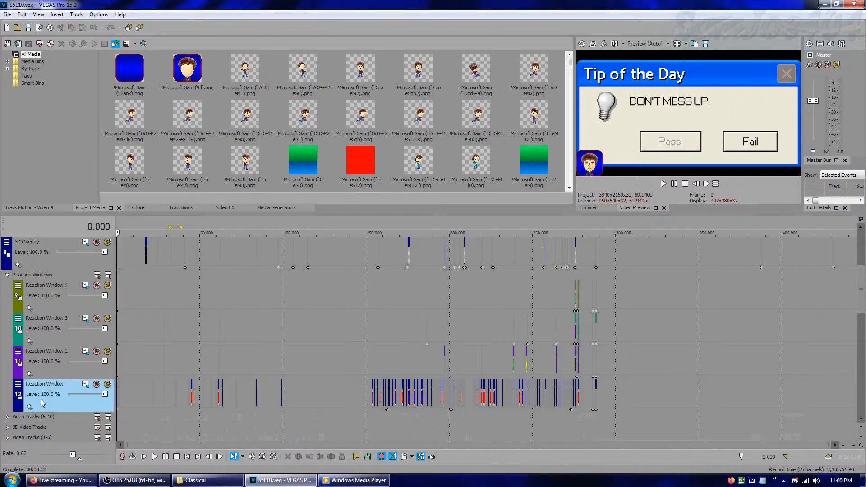
click(51, 378)
click(54, 342)
click(61, 295)
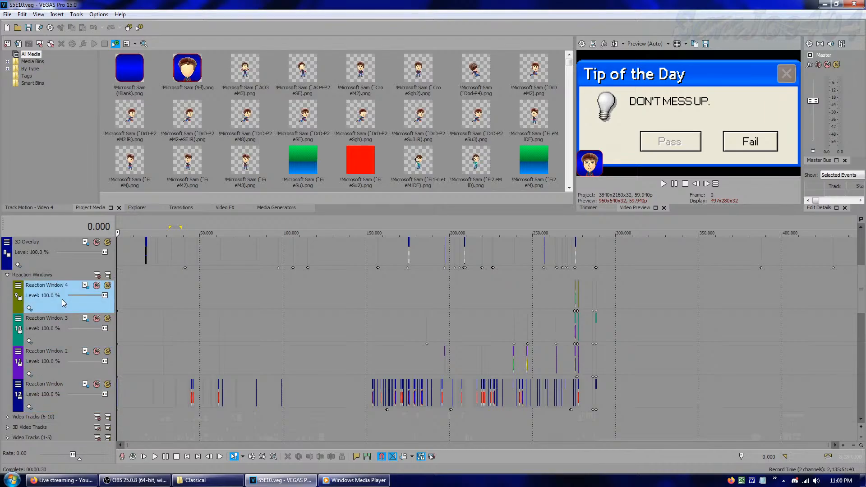
Open the Reaction Window 4 track's motion settings and compare the keyframes at frames 276,370 and 276,380
click(86, 286)
click(107, 195)
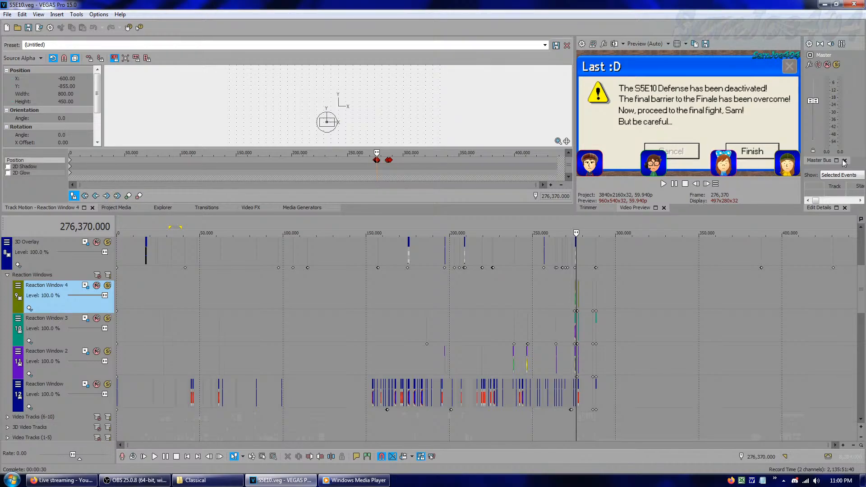
click(107, 197)
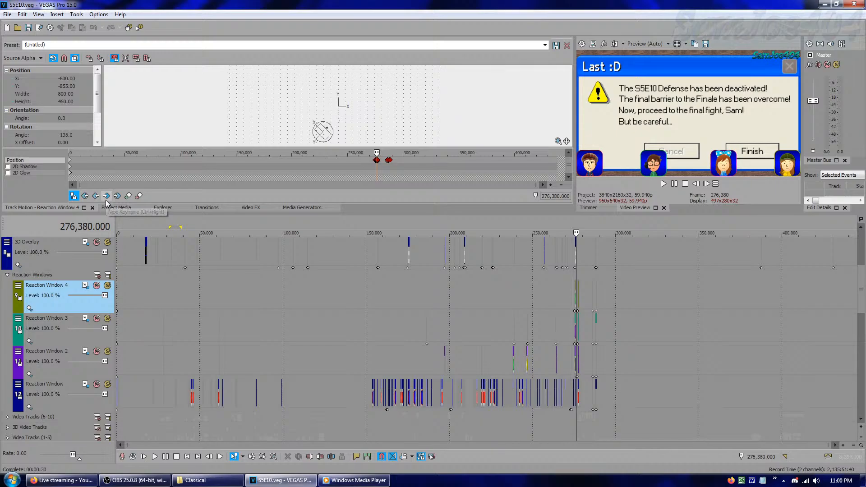
click(96, 197)
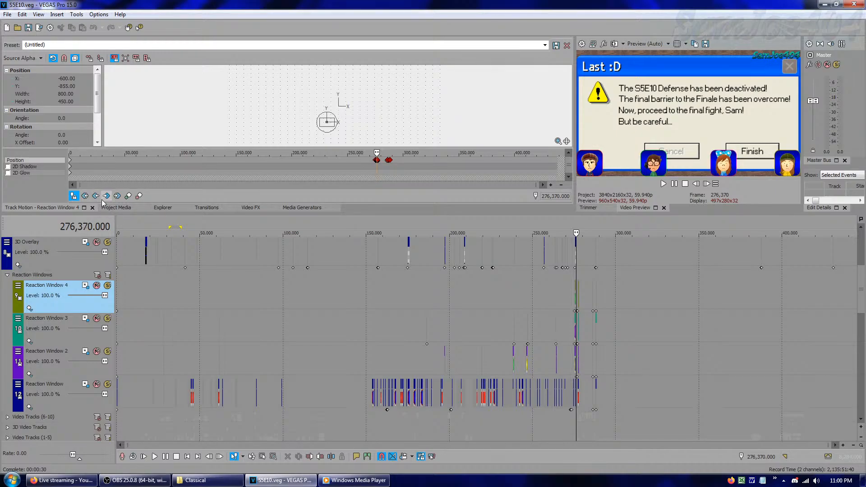
click(106, 197)
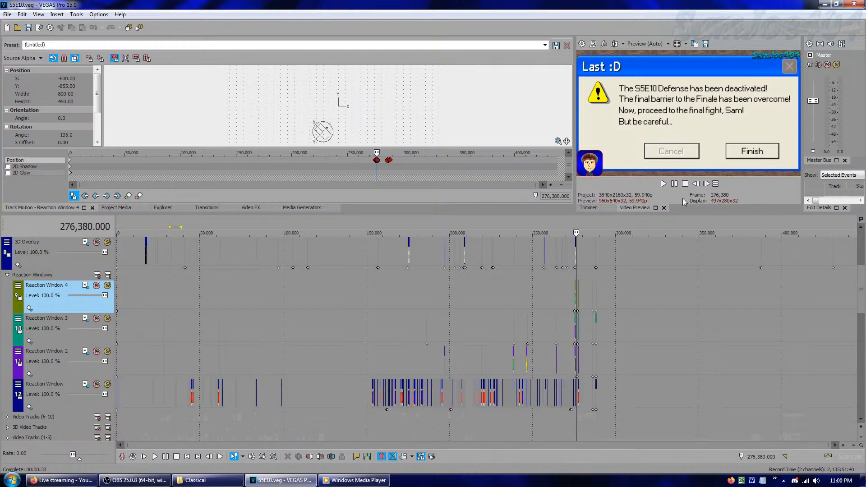
Step the preview frame by frame through the Last :D error scene, forward and back, and return to the project start
click(707, 185)
click(707, 185)
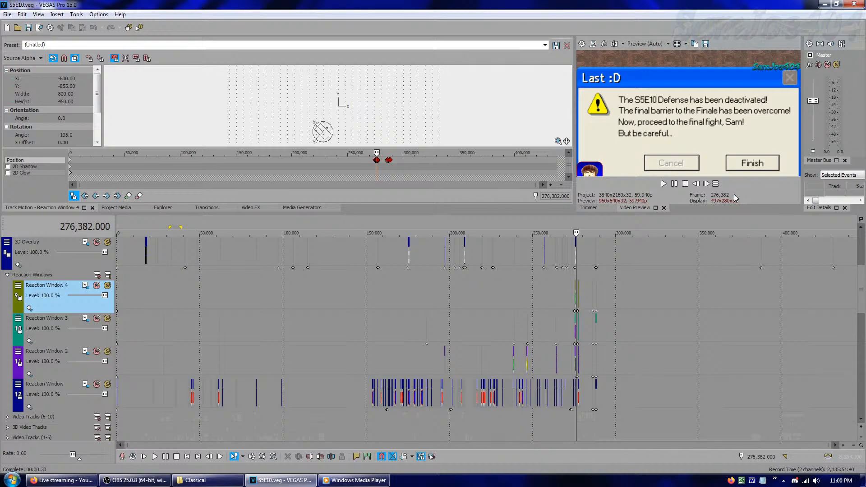
click(705, 187)
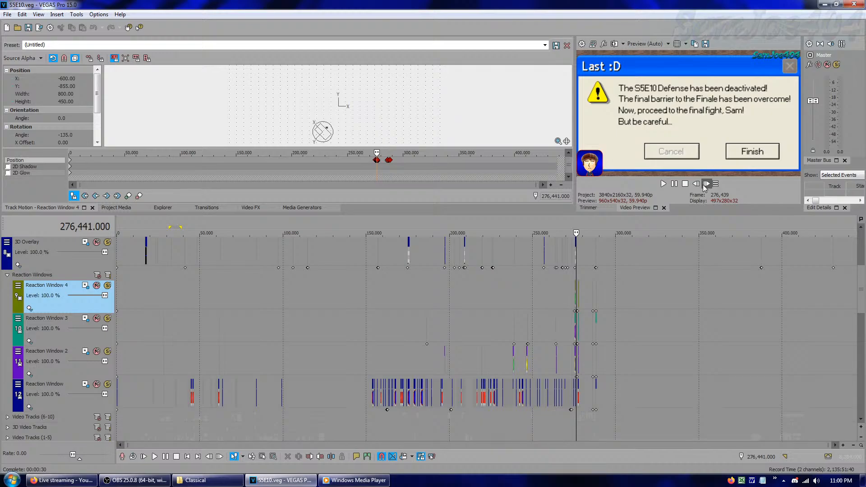
click(697, 186)
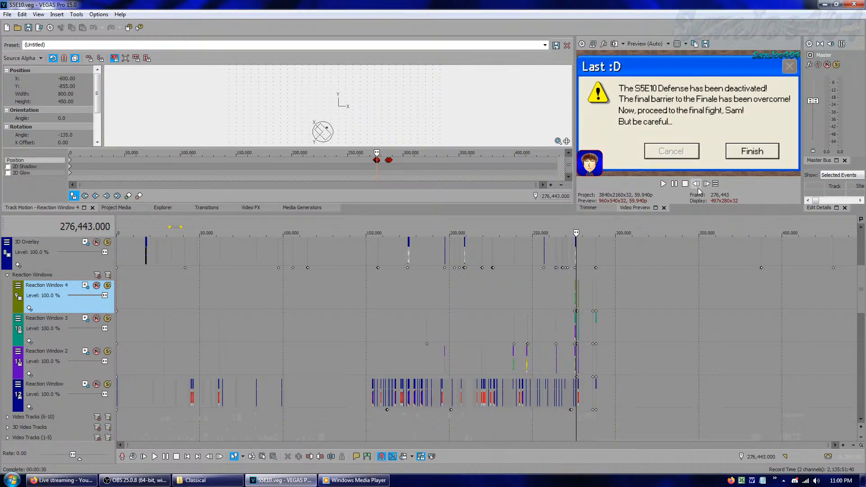
click(697, 186)
click(697, 186)
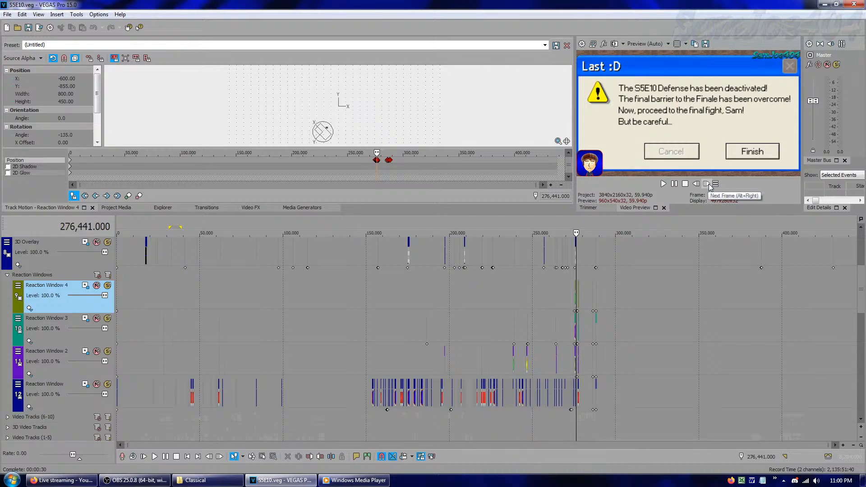
click(710, 185)
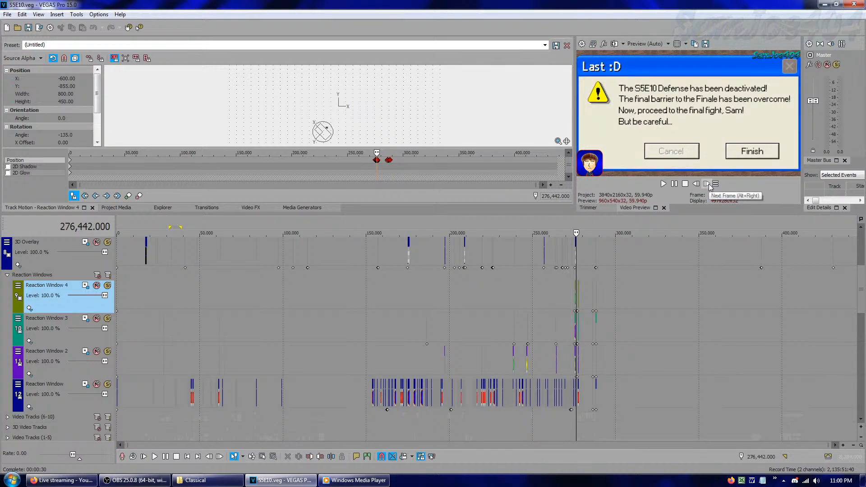
click(715, 183)
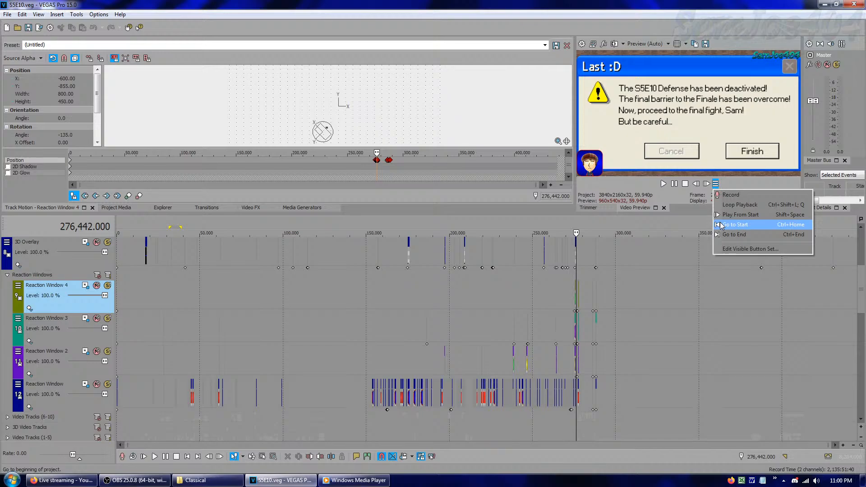
click(735, 224)
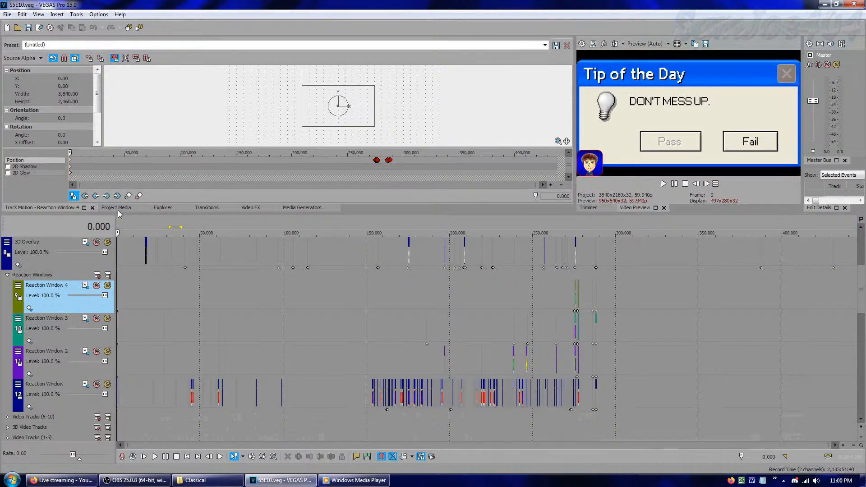
Collapse the Reaction Windows group and review the 3D Overlay, Supreme Overlay, Watermark and RPG Text Boxes tracks
click(8, 275)
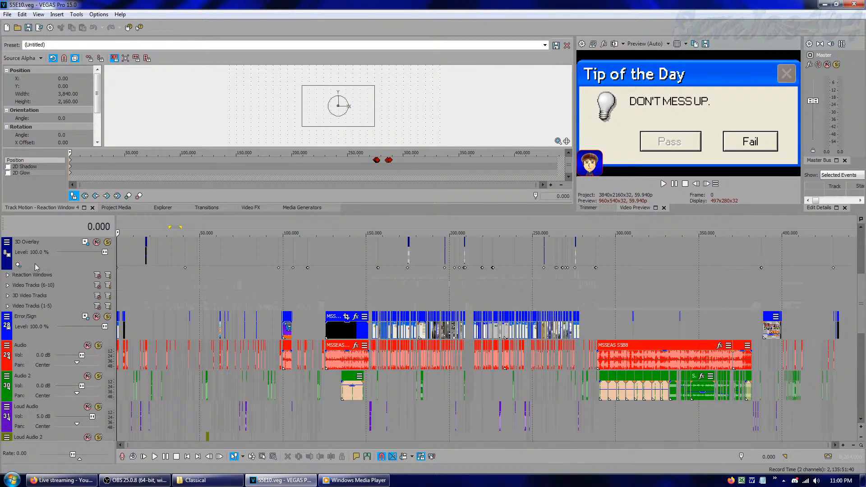
click(94, 259)
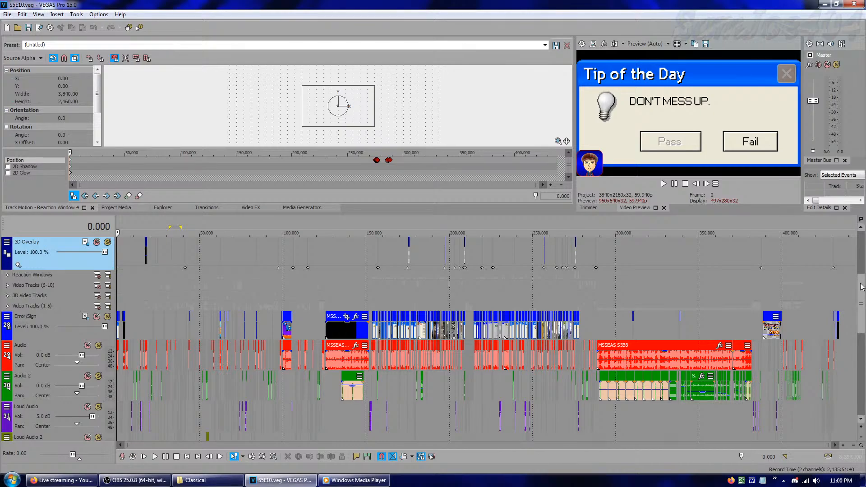
scroll(861, 279, up, 2)
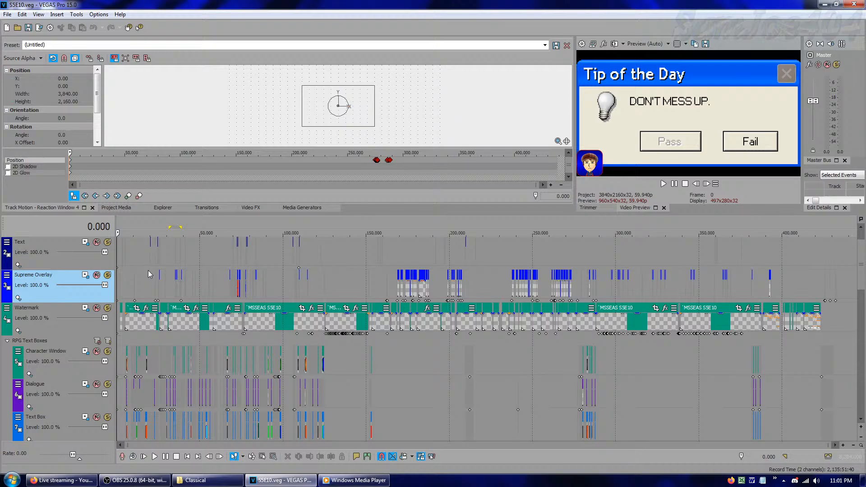
scroll(287, 372, down, 1)
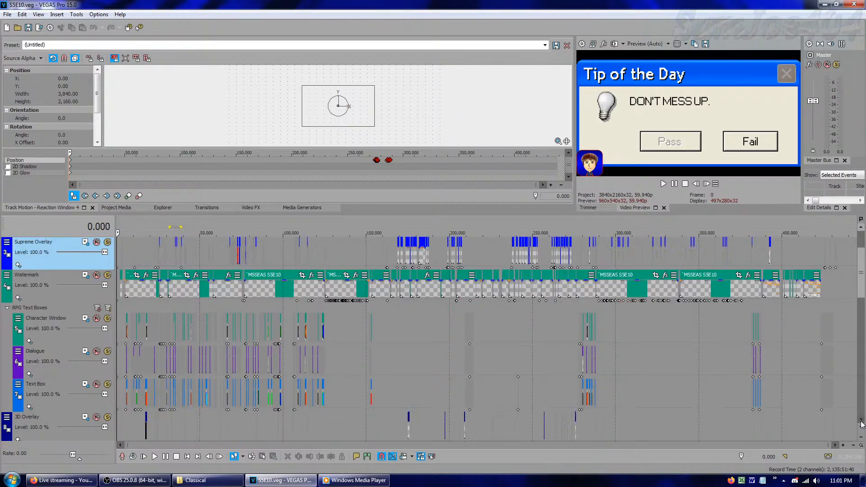
Select the Text Box, Character Window and Dialogue tracks one after another, and collapse the RPG Text Boxes group
click(71, 402)
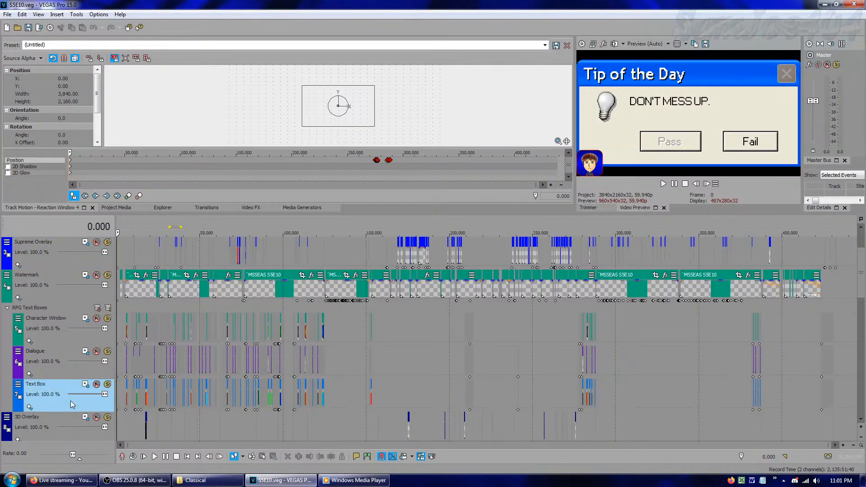
click(58, 337)
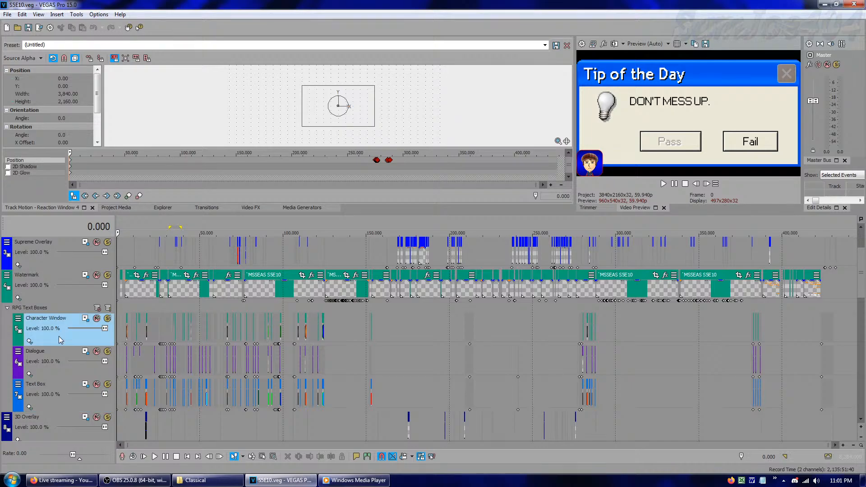
click(88, 371)
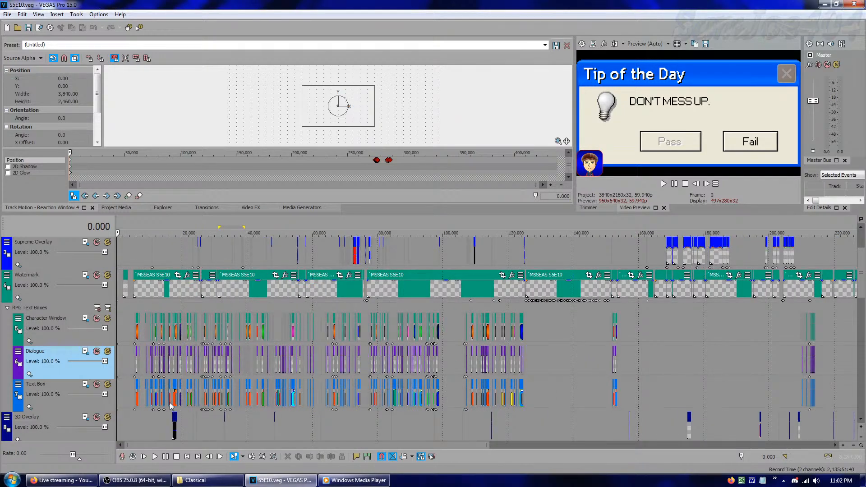
click(854, 445)
click(854, 445)
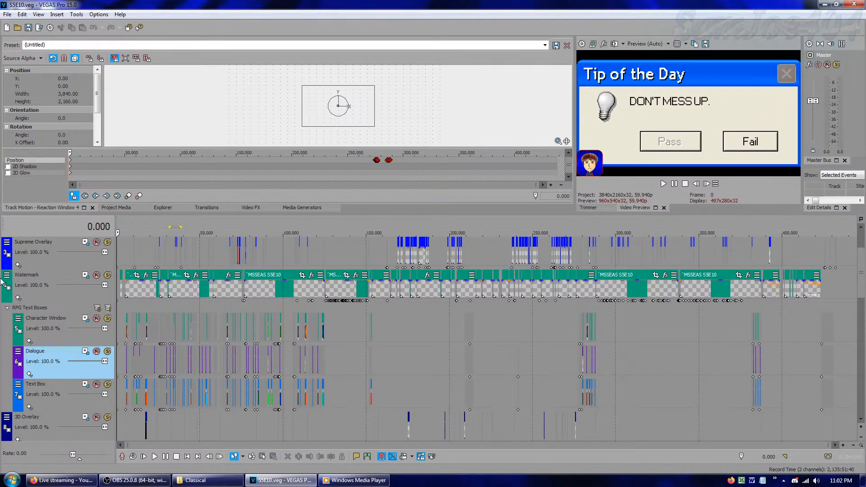
click(6, 308)
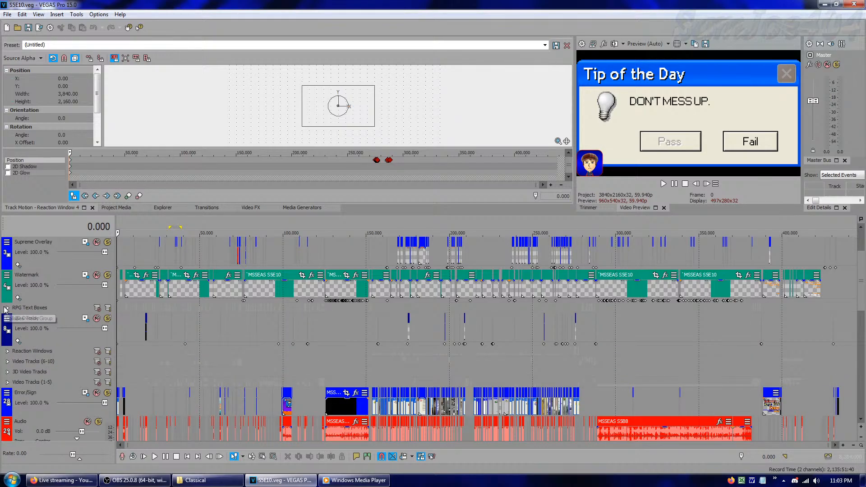
Select the Watermark, Supreme Overlay and Text tracks one after another, going up the track list
scroll(67, 356, up, 2)
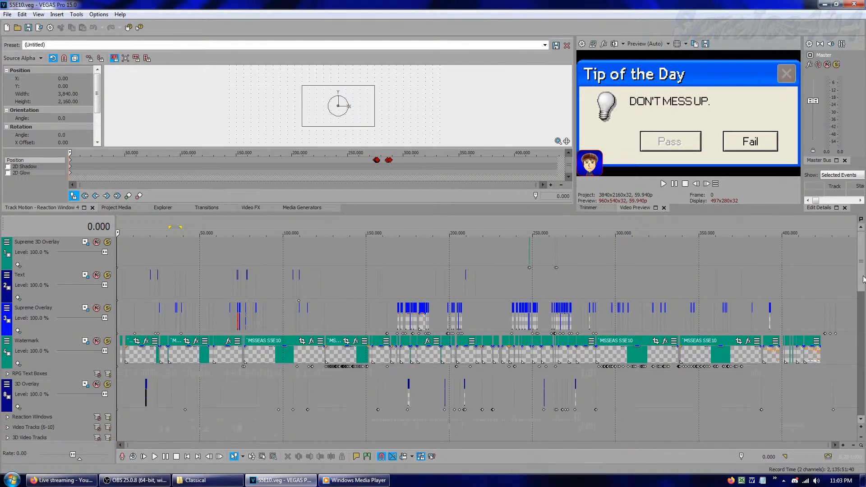
click(68, 356)
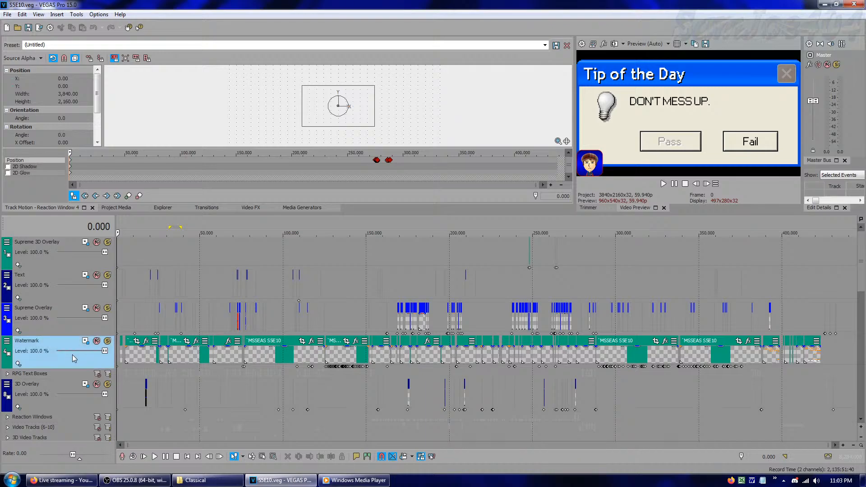
click(66, 332)
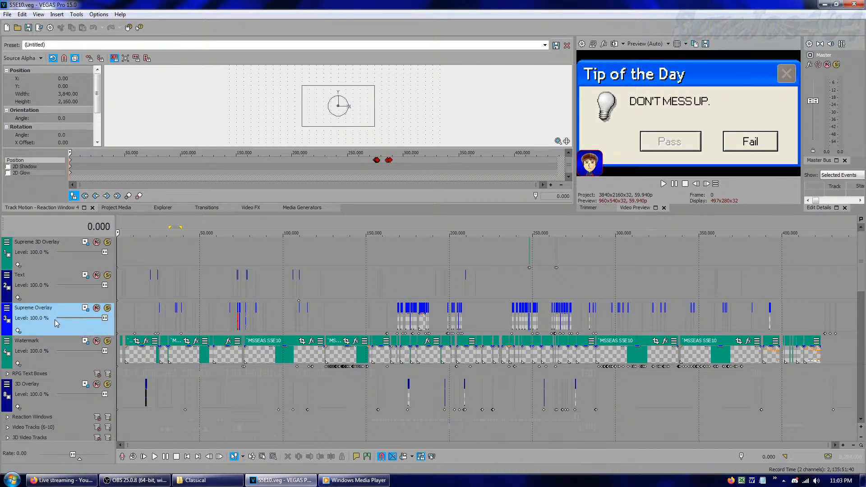
click(44, 298)
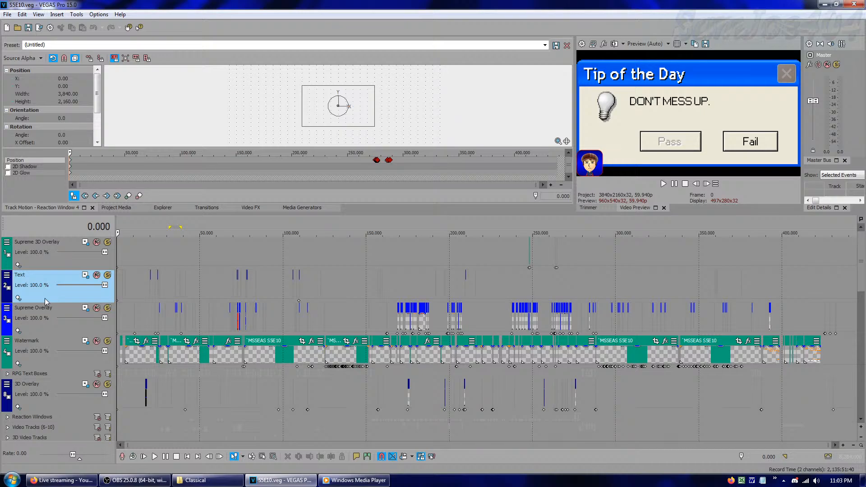
Open the Supreme 3D Overlay track's motion settings and step through its keyframes from frame 247,848 to frame 264,670
click(86, 244)
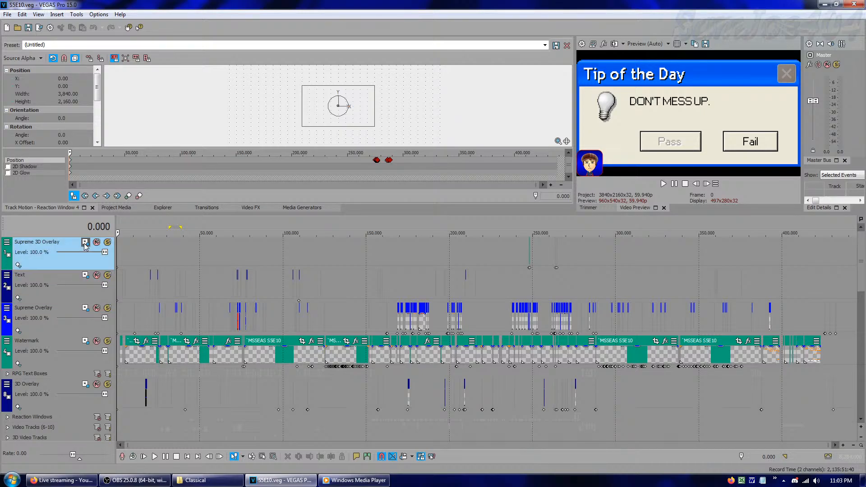
click(109, 198)
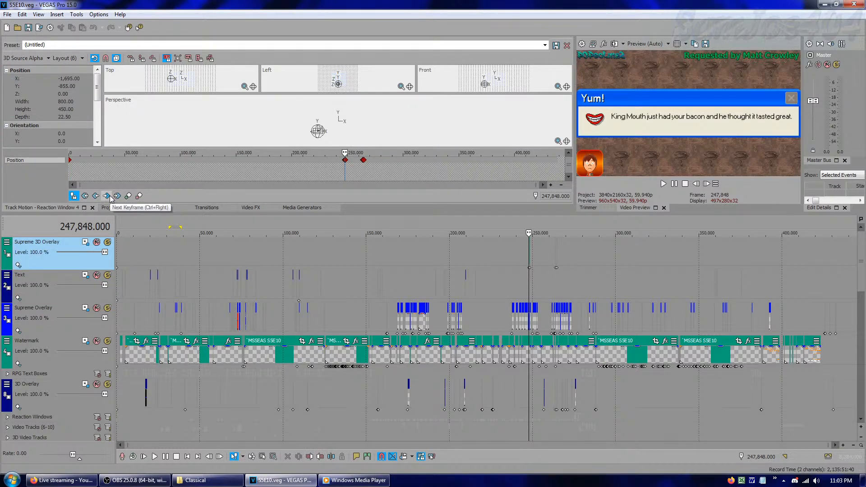
click(107, 196)
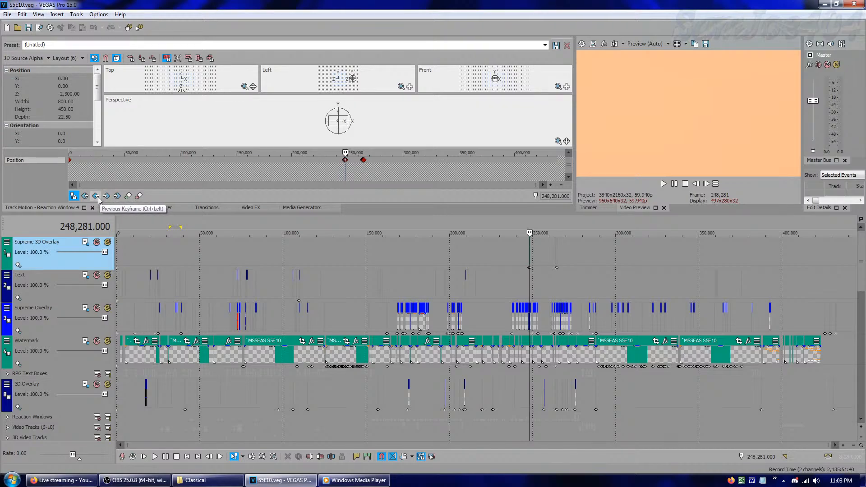
click(95, 196)
click(706, 184)
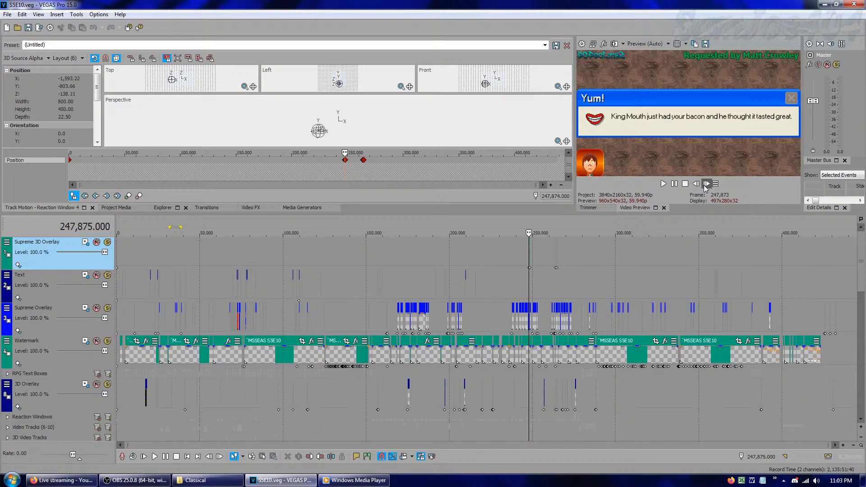
click(106, 197)
click(106, 196)
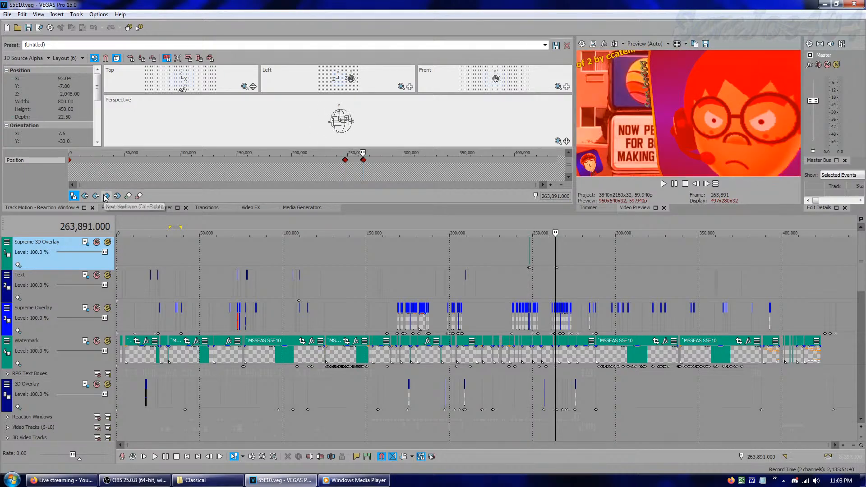
click(106, 196)
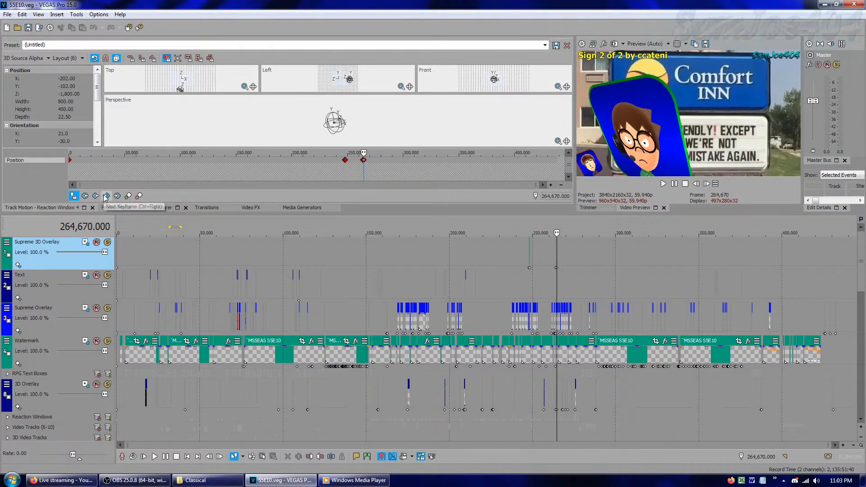
Return the cursor to the project start and display the project media
click(468, 253)
key(ctrl+Home)
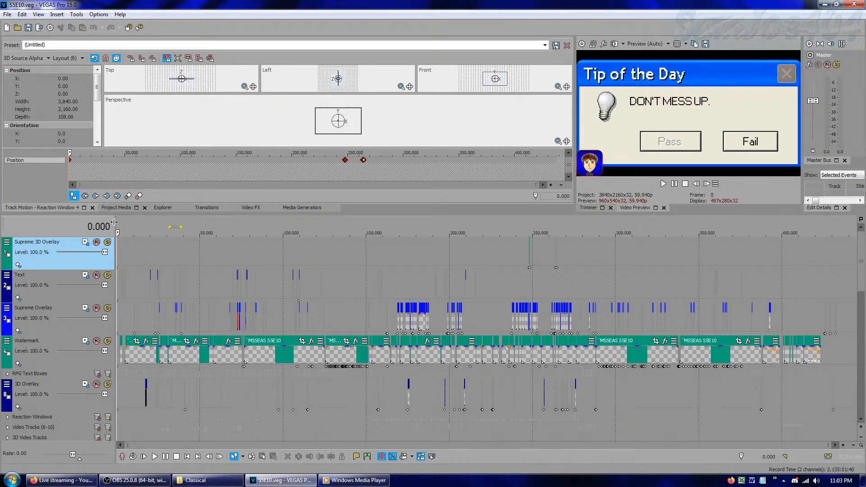
click(115, 208)
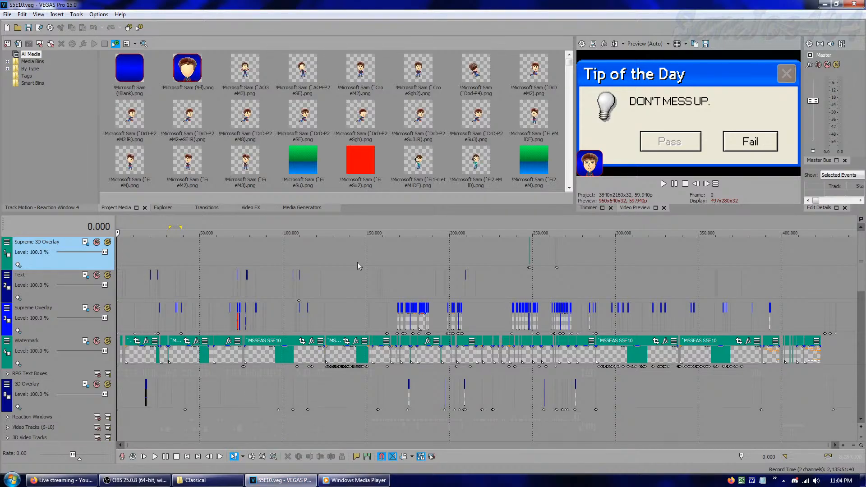
Preview scenes at scattered points along the timeline, up to frame 392,135, and jump to the end of the project
click(203, 260)
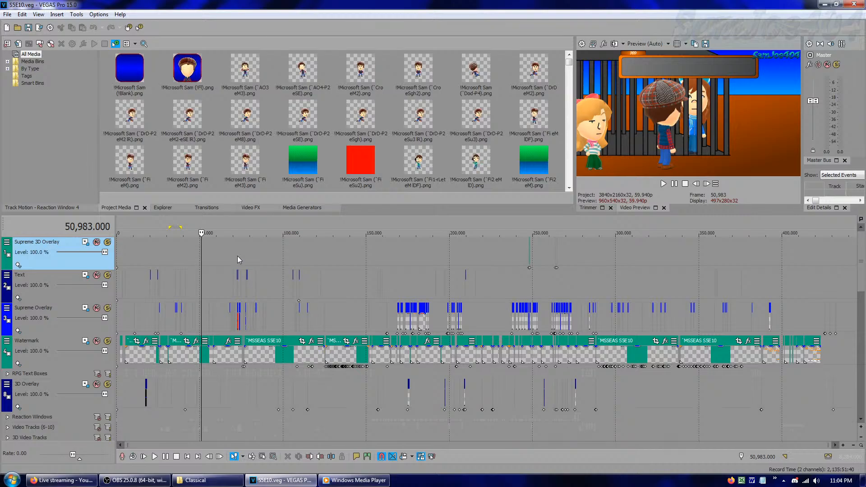
click(187, 253)
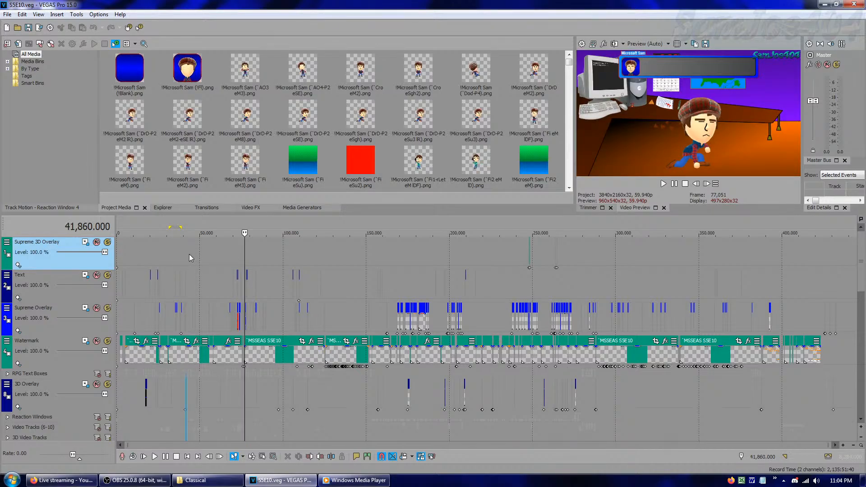
click(351, 250)
click(271, 250)
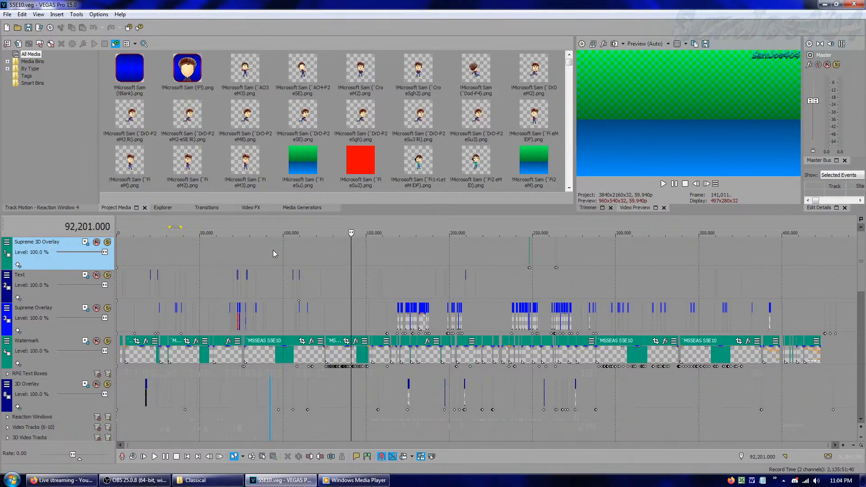
click(427, 251)
click(527, 253)
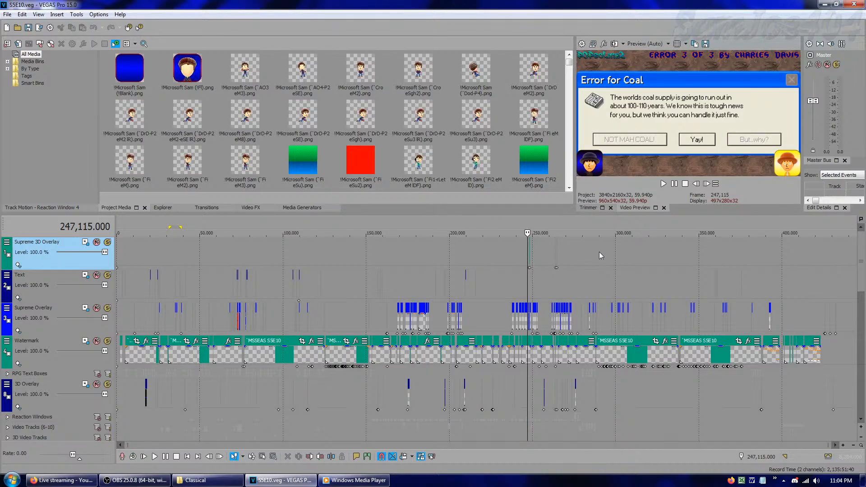
click(600, 256)
click(770, 247)
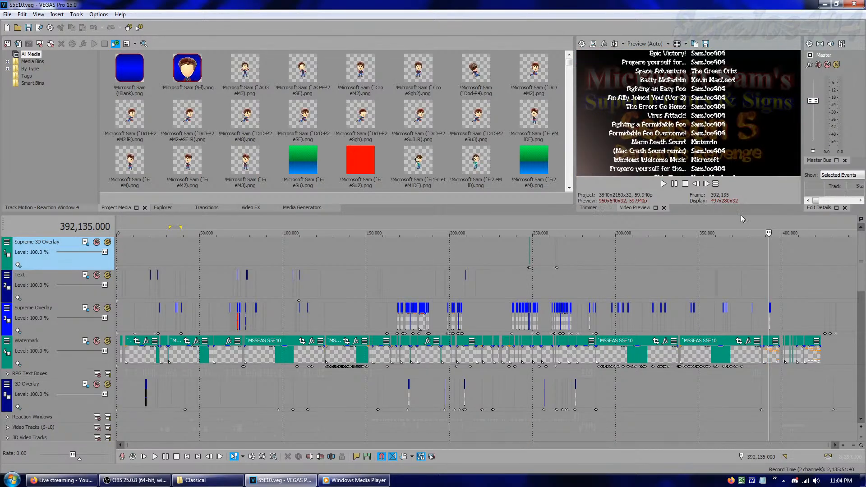
click(716, 184)
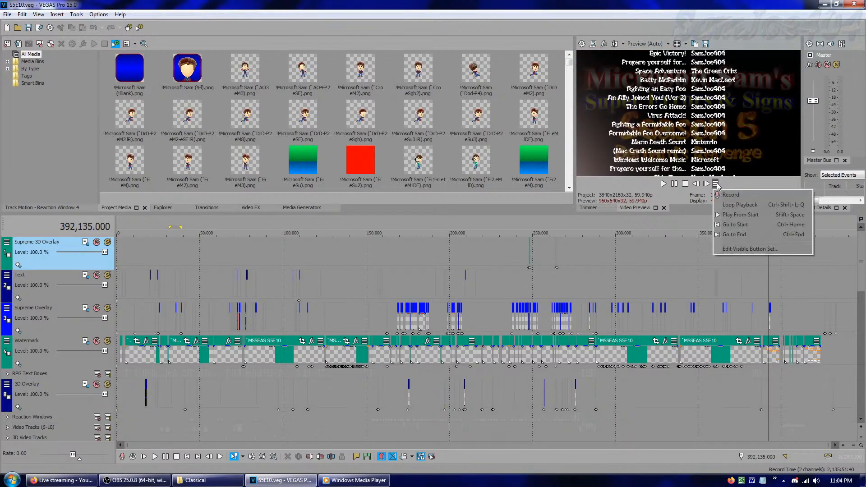
click(731, 234)
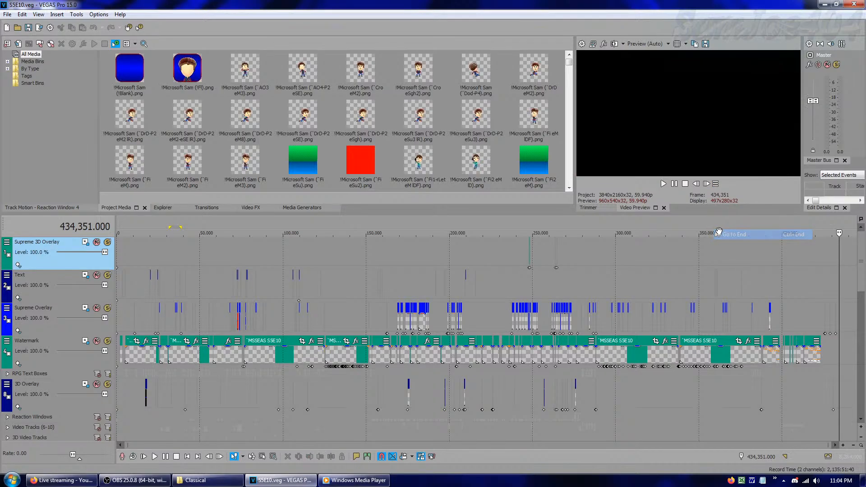
Set the time display's format to Time & Frames and move the cursor back to the project start
right_click(86, 231)
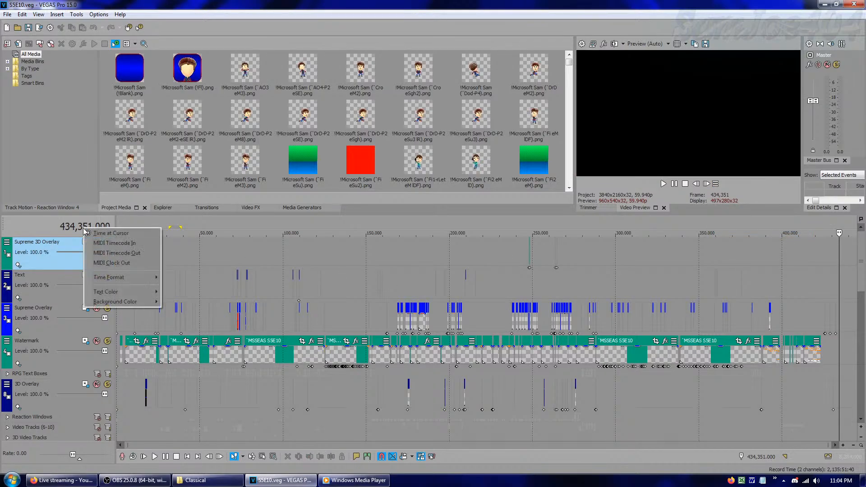
click(52, 230)
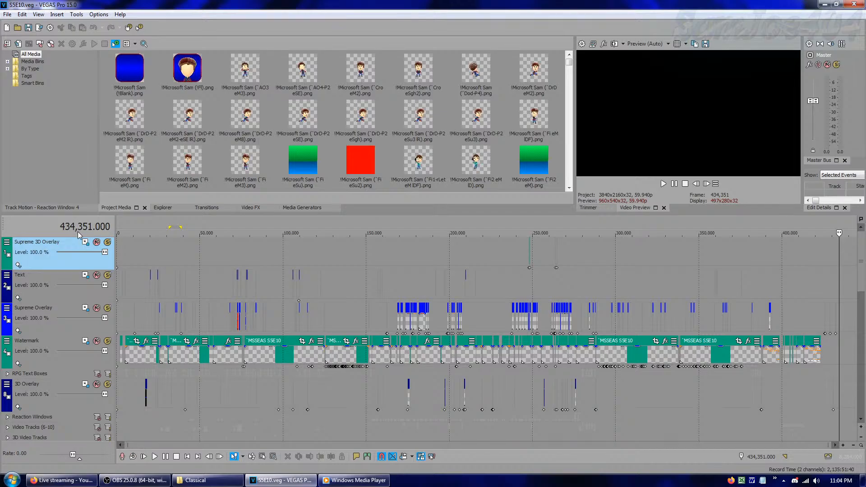
right_click(79, 231)
mouse_move(101, 282)
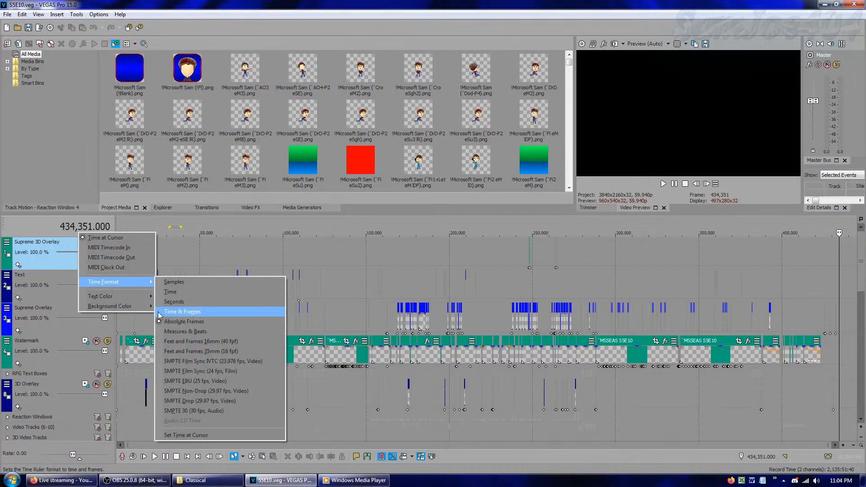
click(172, 312)
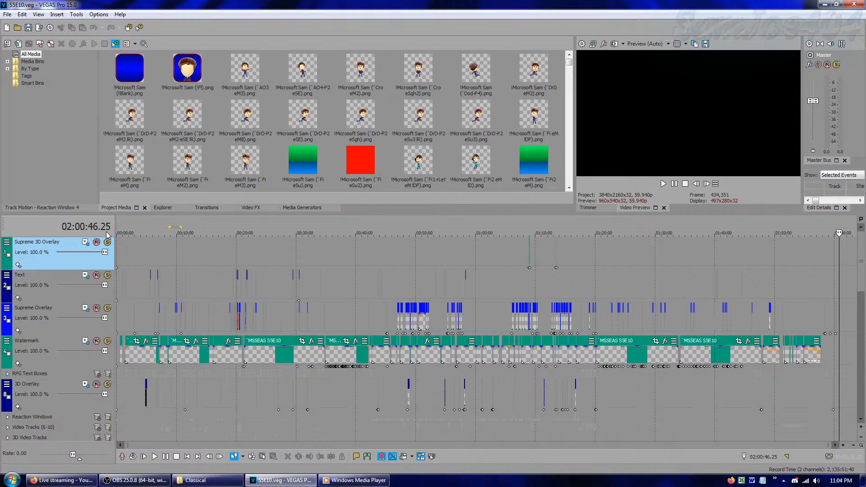
click(156, 250)
drag(155, 233, 14, 233)
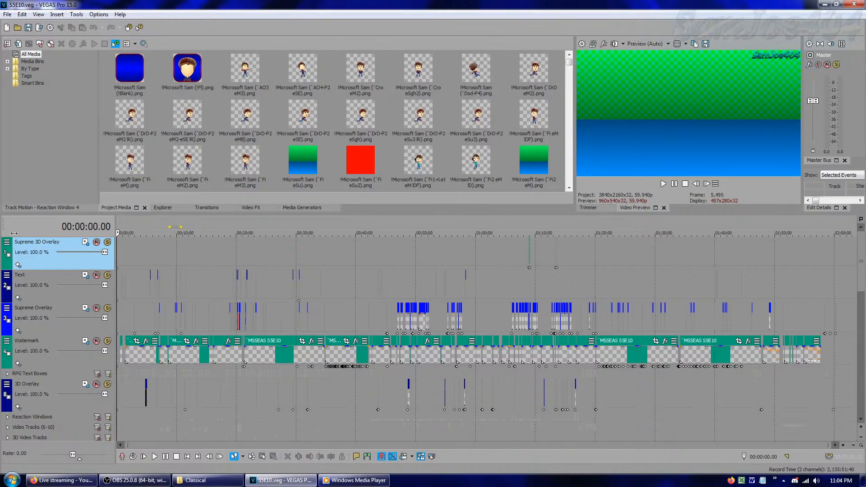
Create a new empty project and set its time format to Absolute Frames
click(10, 28)
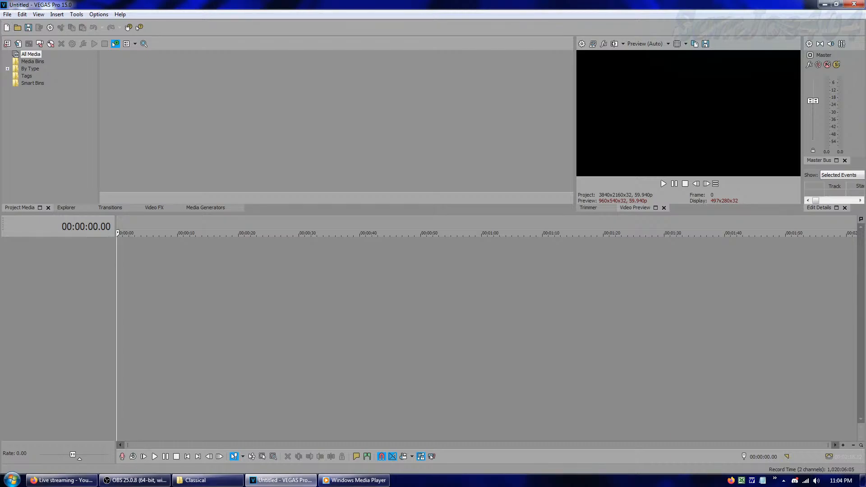
right_click(96, 231)
mouse_move(165, 281)
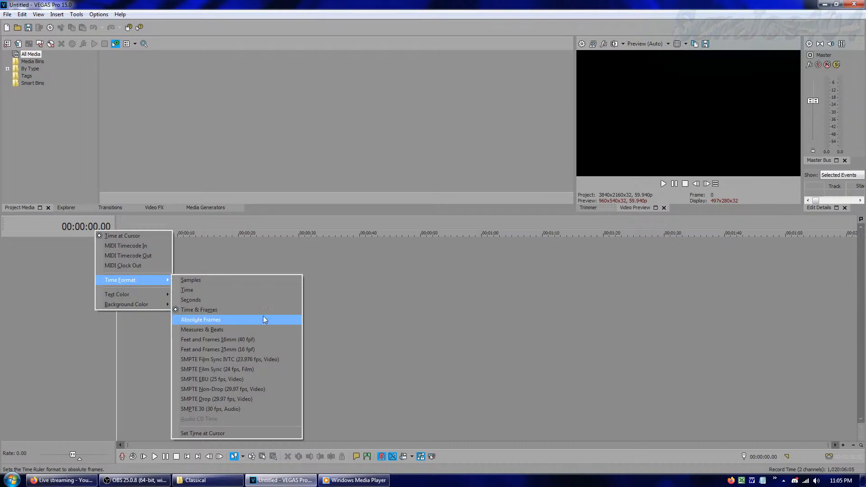
click(212, 320)
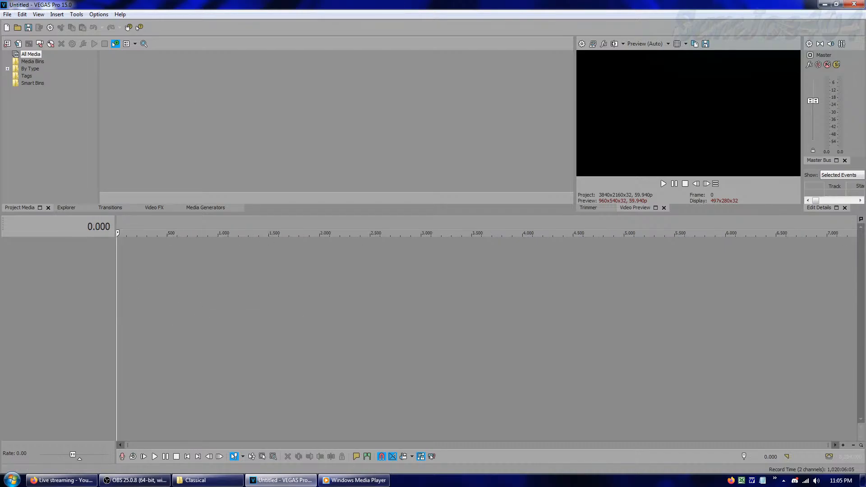
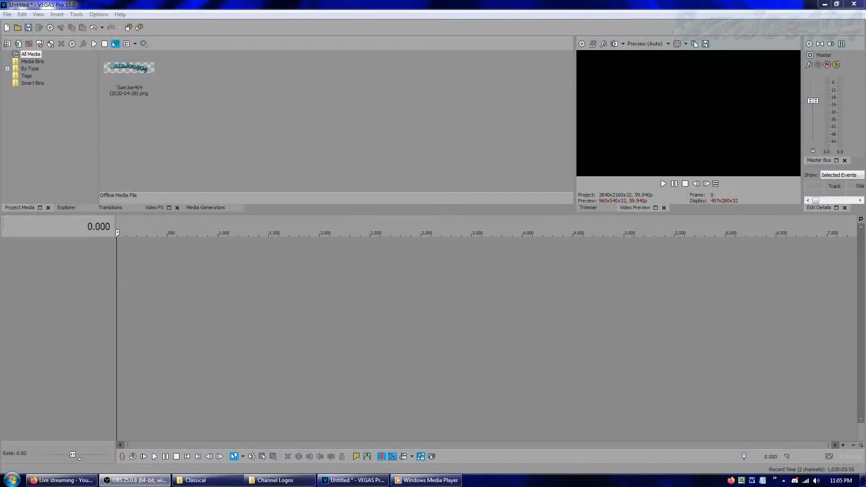
click(307, 136)
drag(129, 75, 135, 250)
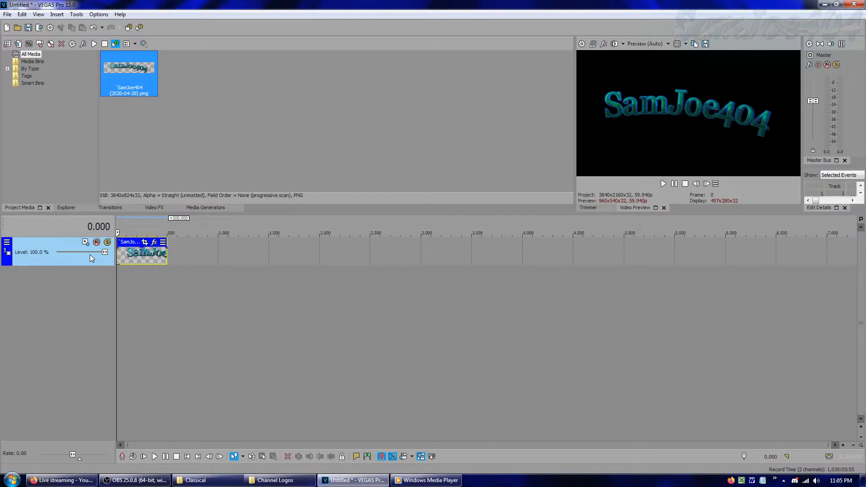
right_click(108, 278)
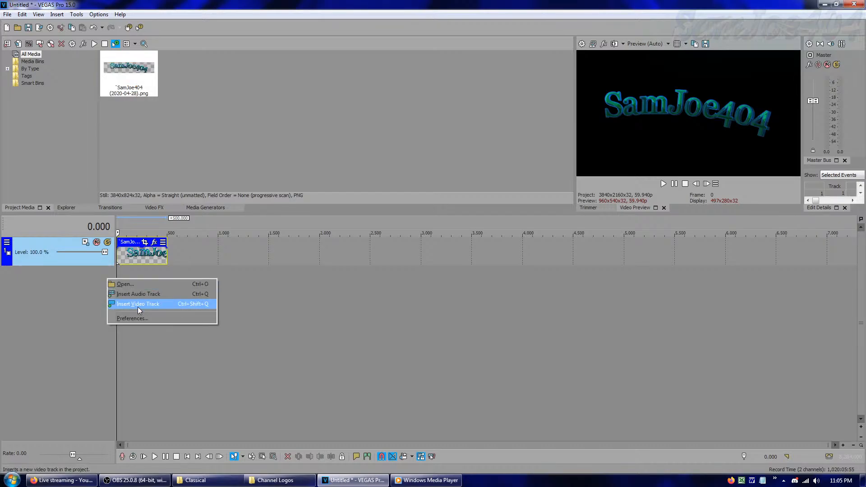
click(138, 304)
Raise the logo in the frame by increasing the Y position in its track's motion settings
click(85, 270)
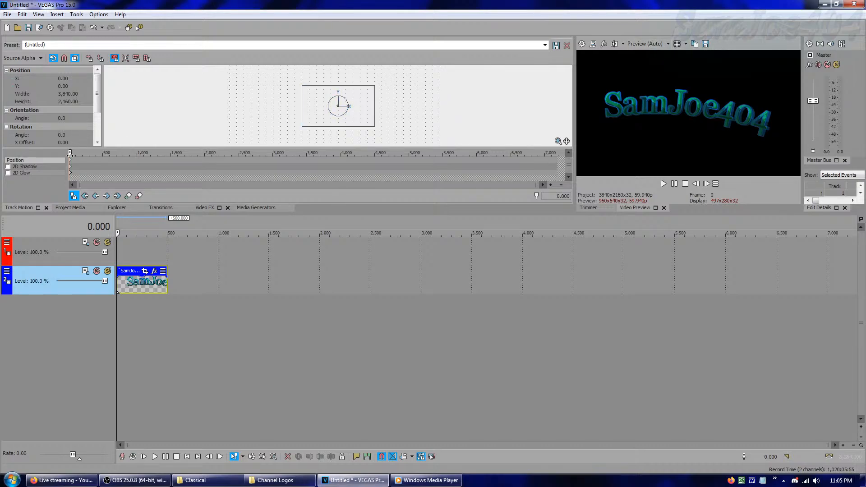
click(72, 86)
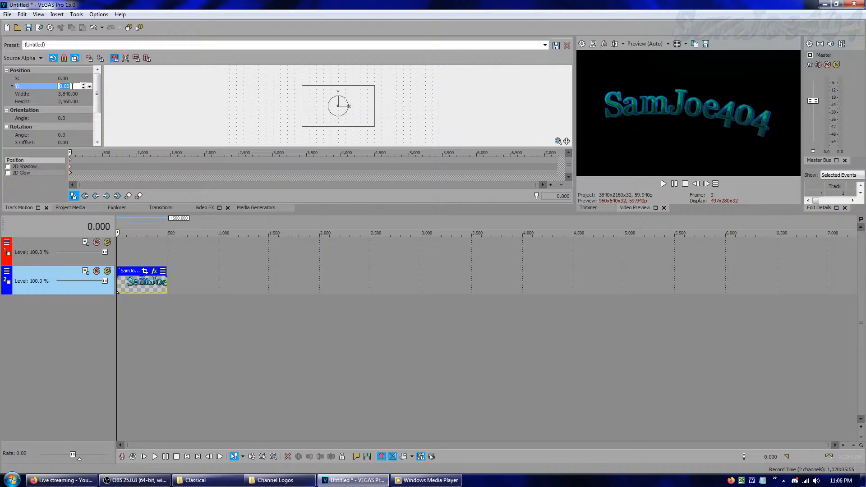
key(Up)
key(Up)
key(Up)
key(Up)
key(Up)
key(Up)
key(Up)
key(Up)
key(Up)
key(Up)
key(Up)
key(Up)
key(Up)
key(Up)
key(Up)
key(Up)
key(Up)
key(Up)
key(Up)
key(Up)
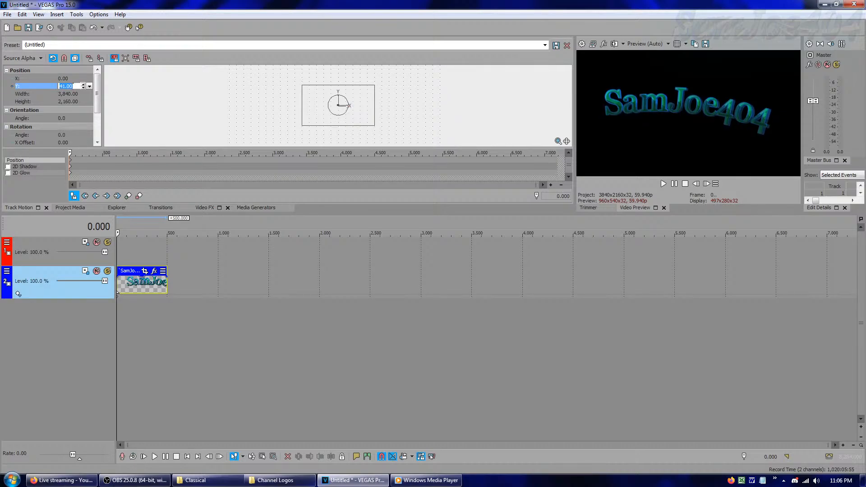
key(Up)
key(Up)
key(Up)
key(Up)
key(Up)
key(Up)
key(Up)
key(Up)
key(Up)
key(Up)
key(Up)
key(Up)
key(Up)
key(Up)
key(Up)
key(Up)
key(Up)
key(Up)
key(Up)
key(Up)
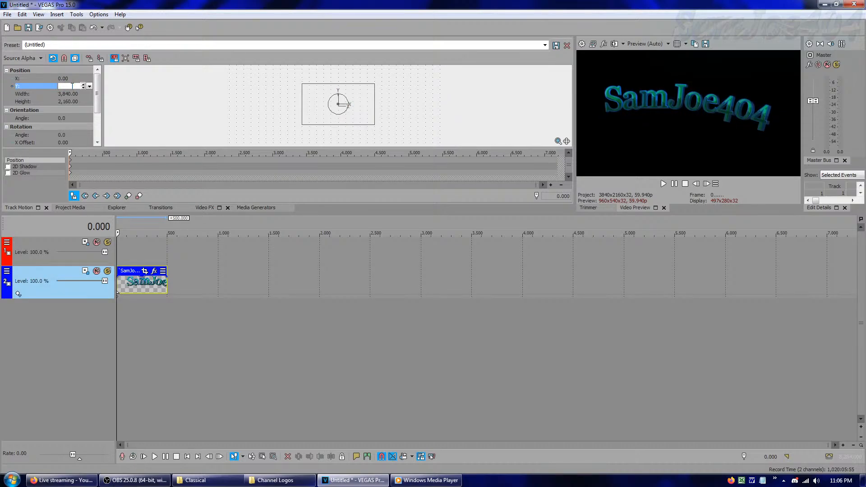
key(Up)
click(70, 208)
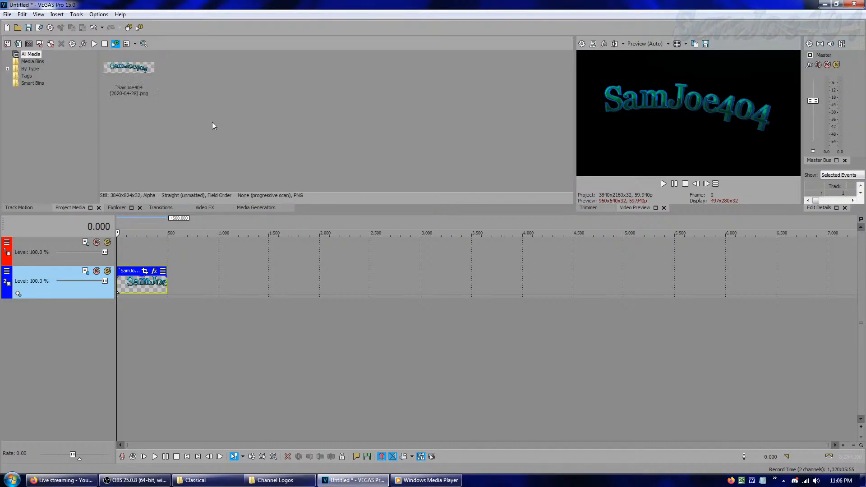
click(252, 208)
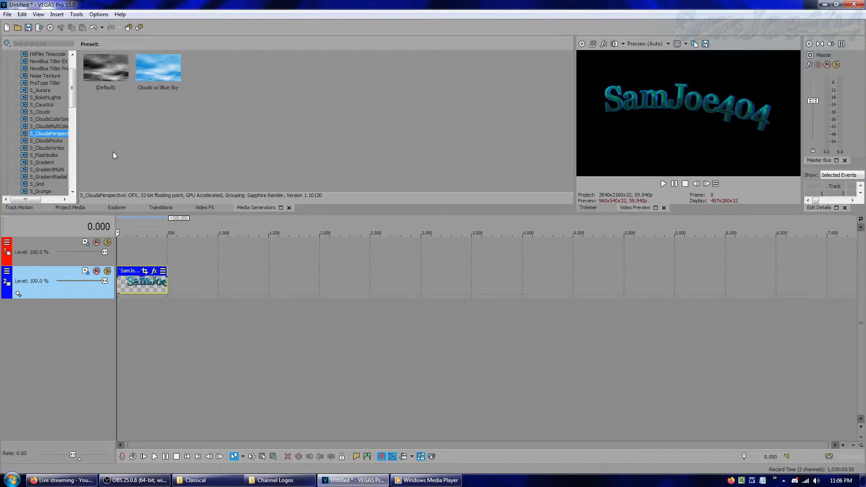
drag(75, 102, 74, 92)
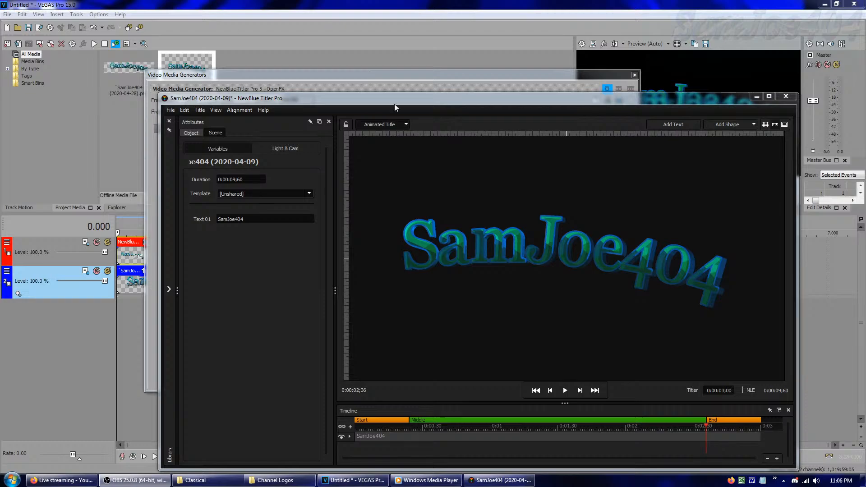
drag(466, 98, 366, 64)
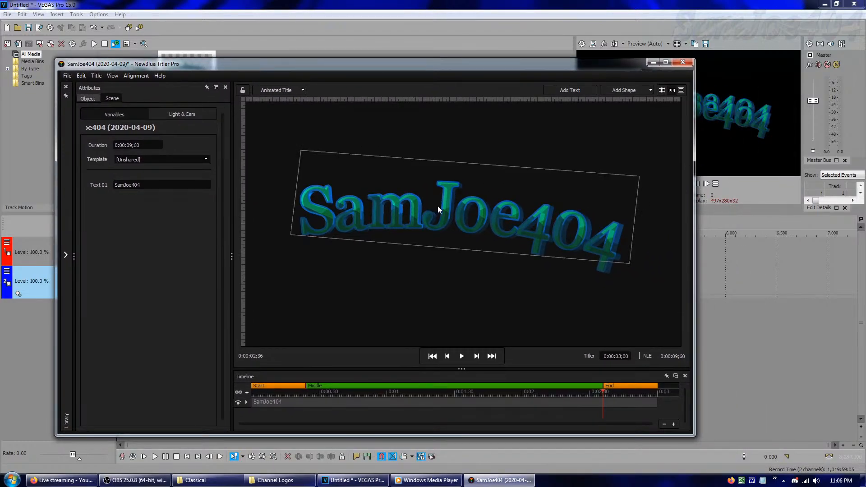
Examine the SamJoe404 text's 3D Face and 3D Outline style settings and the placement of the face texture
click(374, 198)
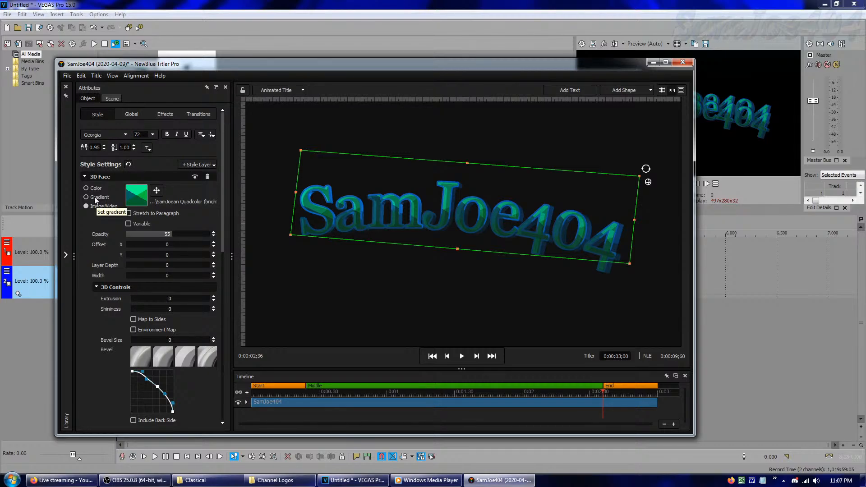
click(153, 192)
scroll(169, 218, down, 6)
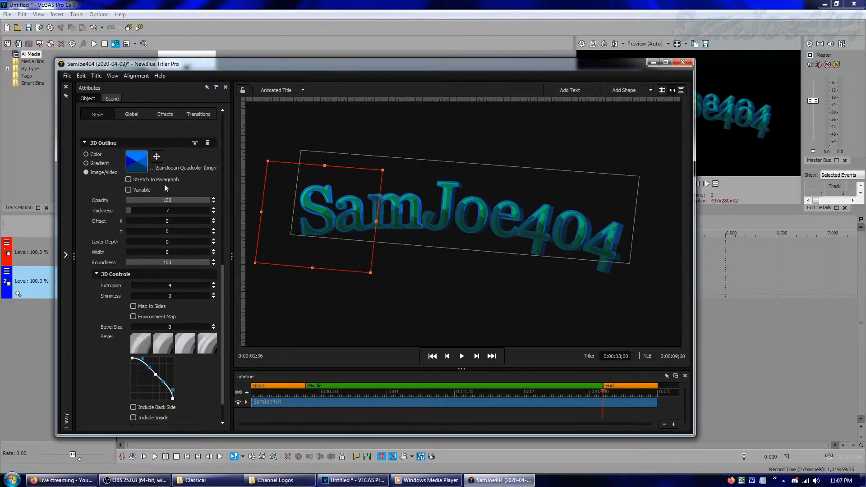
scroll(159, 156, up, 5)
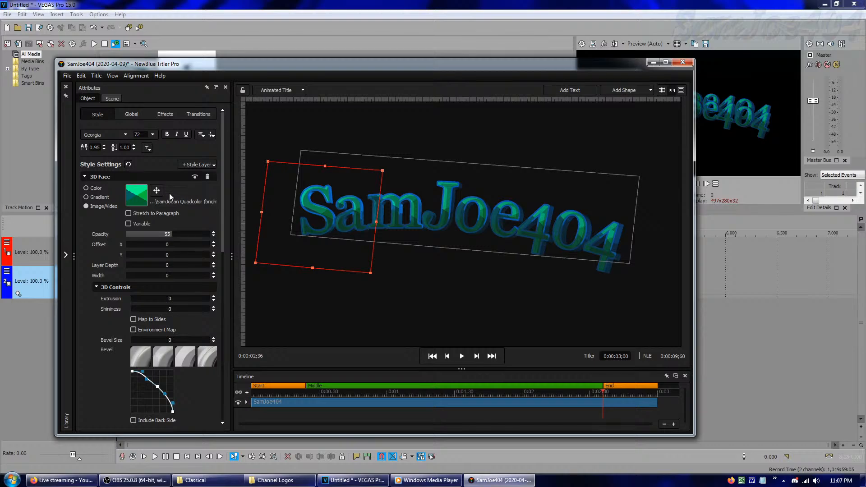
click(158, 195)
click(157, 194)
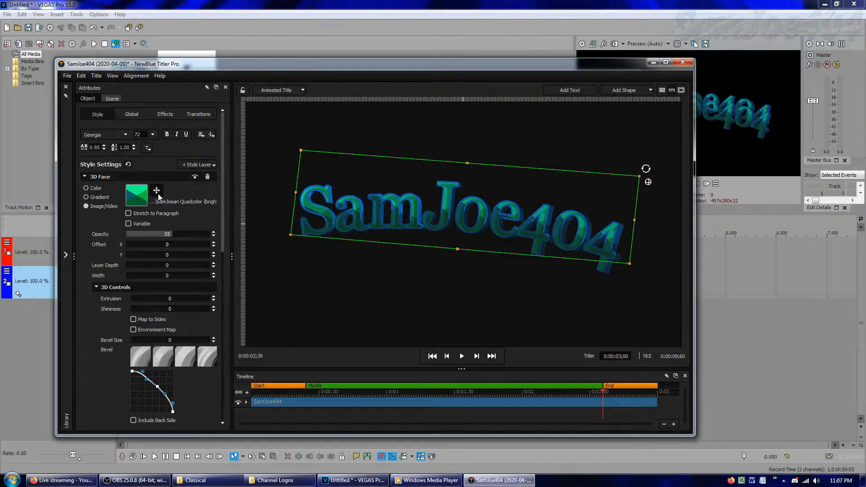
scroll(158, 194, down, 8)
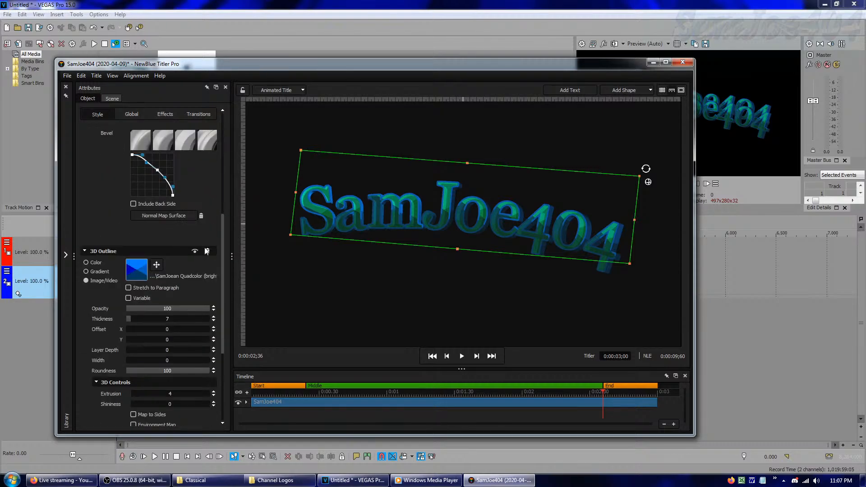
scroll(161, 270, up, 5)
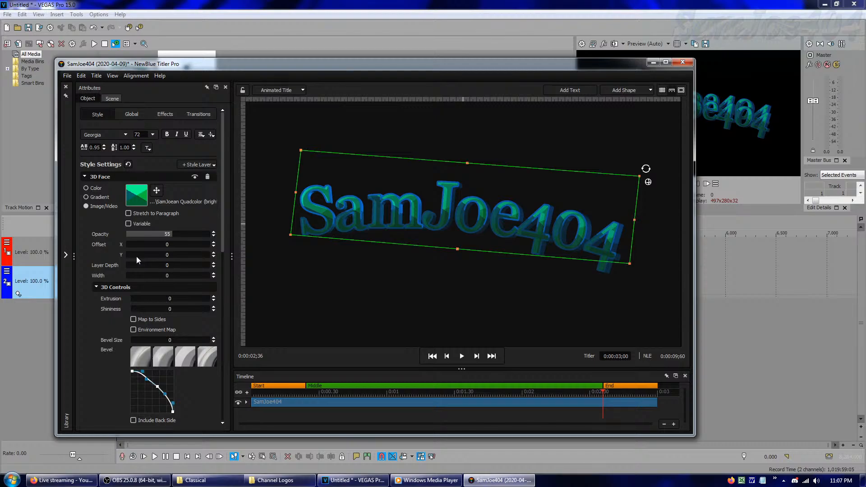
Fill the text's 3D Face with a two-colour linear gradient from green (0, 255, 128) to blue (0, 123, 255)
click(96, 196)
click(141, 195)
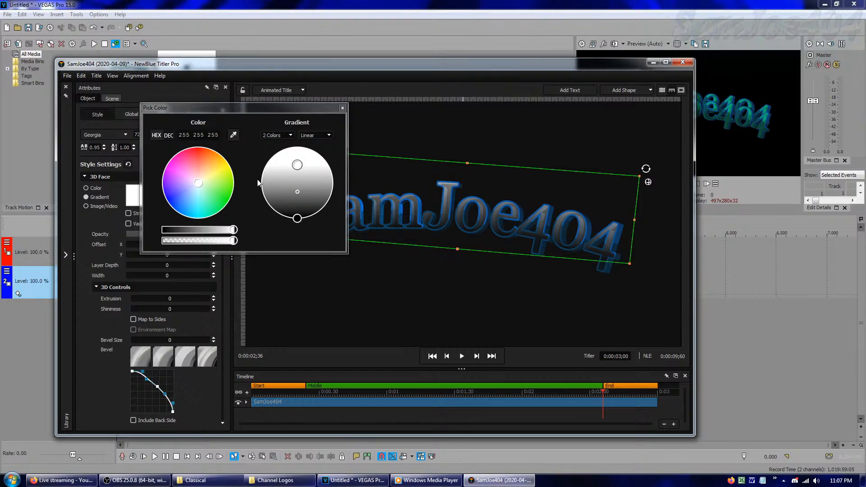
drag(199, 184, 200, 218)
mouse_move(201, 250)
mouse_down()
mouse_move(180, 258)
mouse_move(242, 259)
mouse_up()
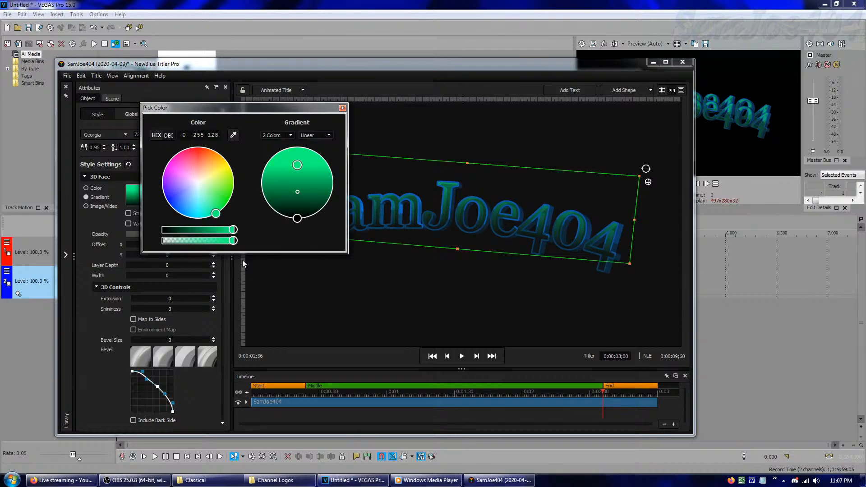
click(297, 219)
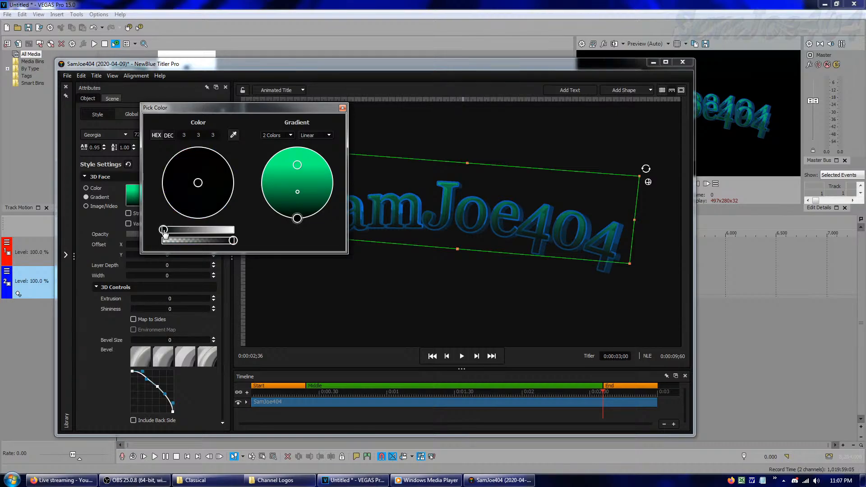
drag(162, 229, 277, 233)
mouse_move(195, 187)
mouse_down()
mouse_move(225, 235)
mouse_move(208, 249)
mouse_up()
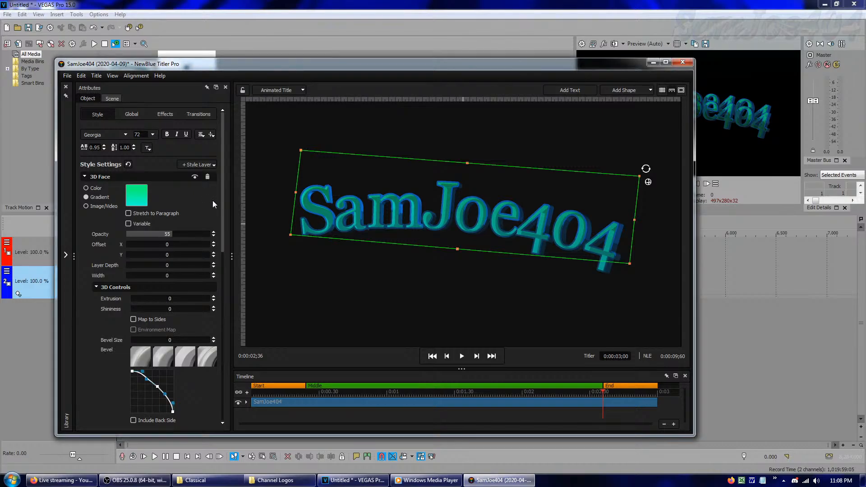
click(137, 202)
mouse_move(233, 188)
mouse_down()
mouse_move(216, 209)
mouse_move(169, 218)
mouse_move(178, 225)
mouse_move(171, 230)
mouse_up()
Select all of the SamJoe404 title text and set its font size to 24
click(441, 212)
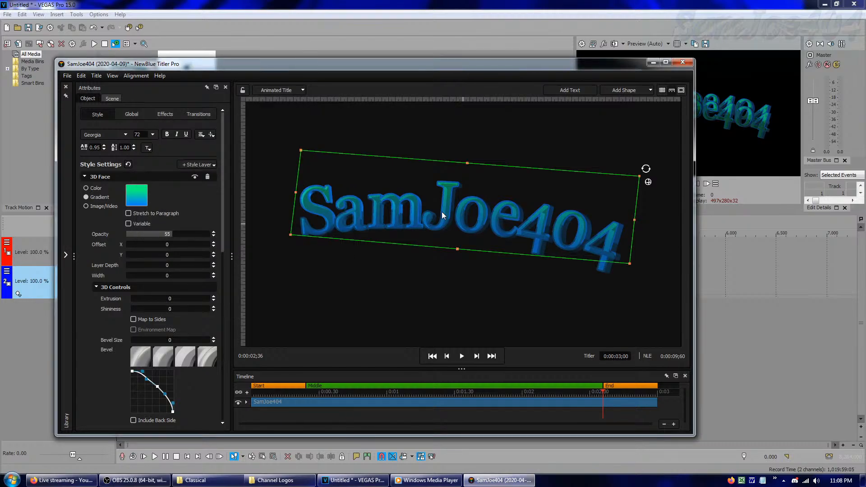
click(395, 214)
drag(305, 220, 612, 232)
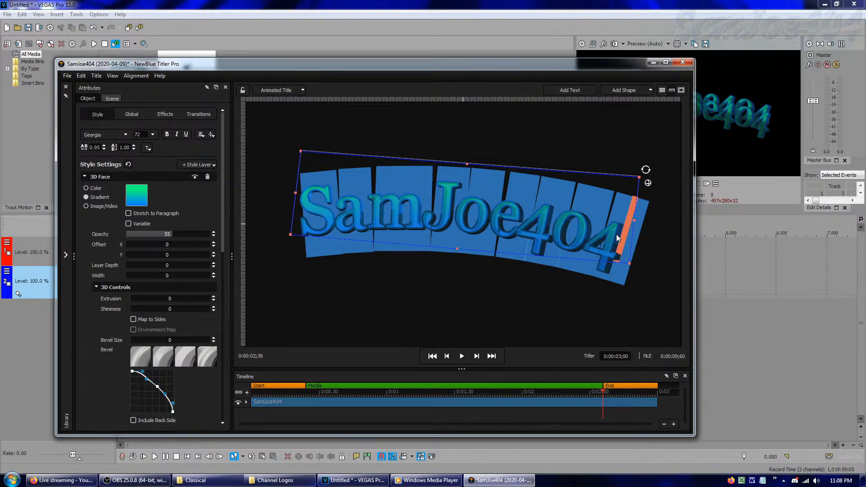
click(153, 132)
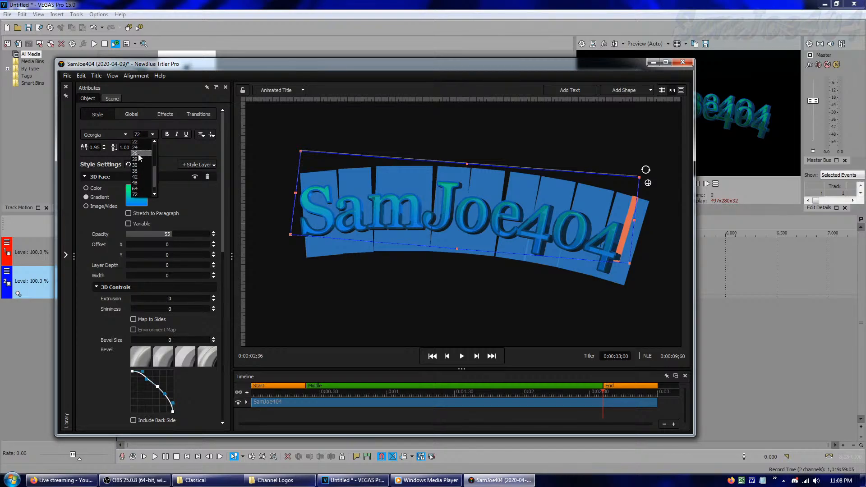
click(136, 148)
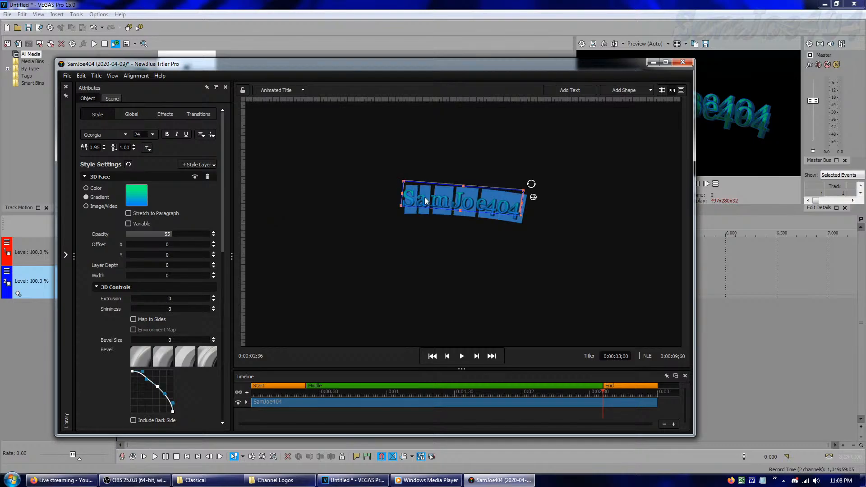
Replace the title text with "Temporarily inactive until July 4, 2020."
text(Tem)
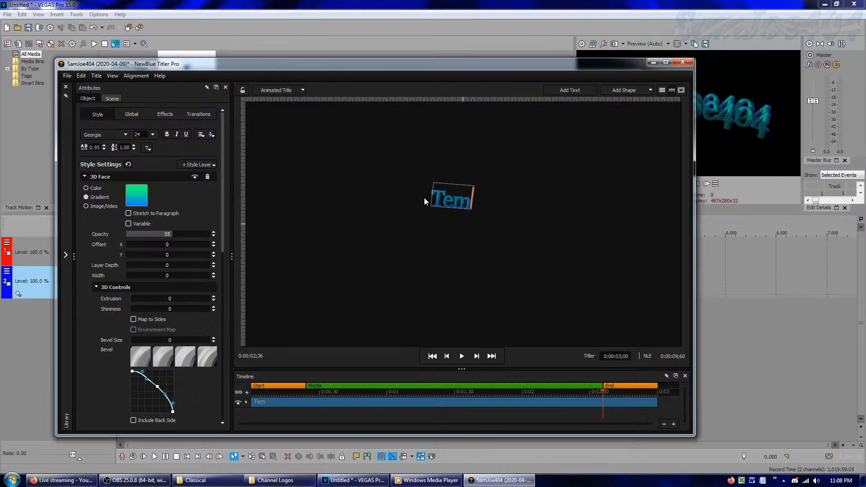
text(porarily)
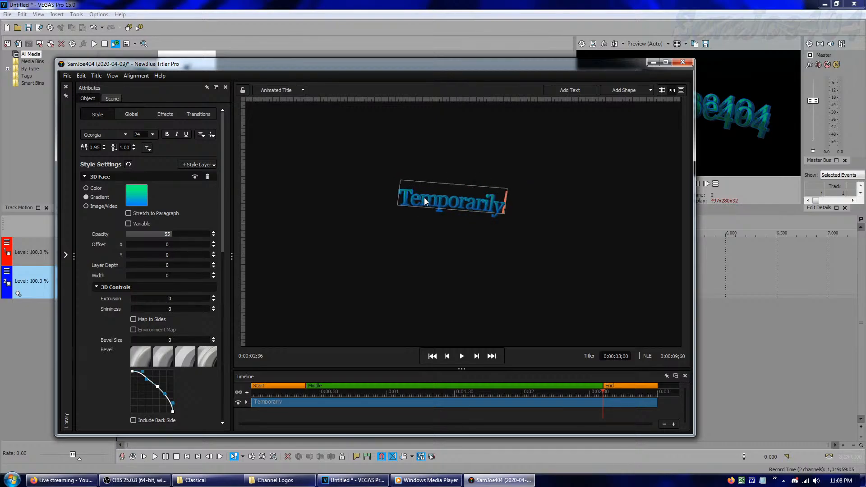
text( inactiv)
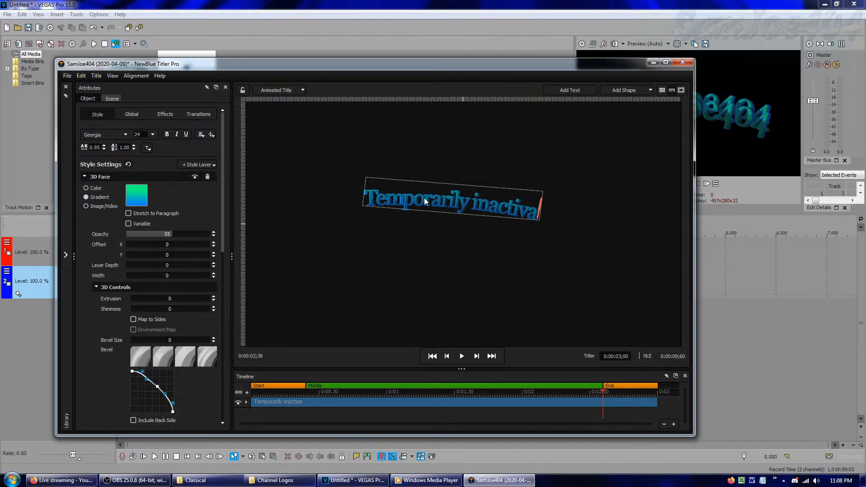
text(e until)
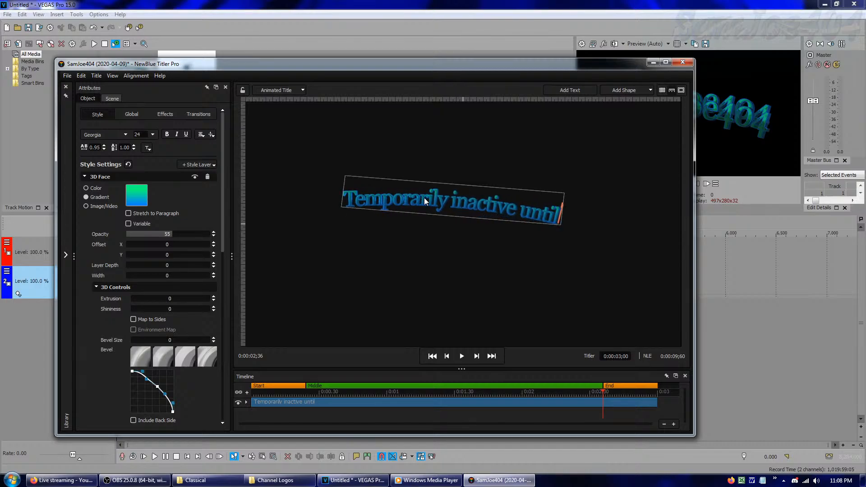
text( July 4)
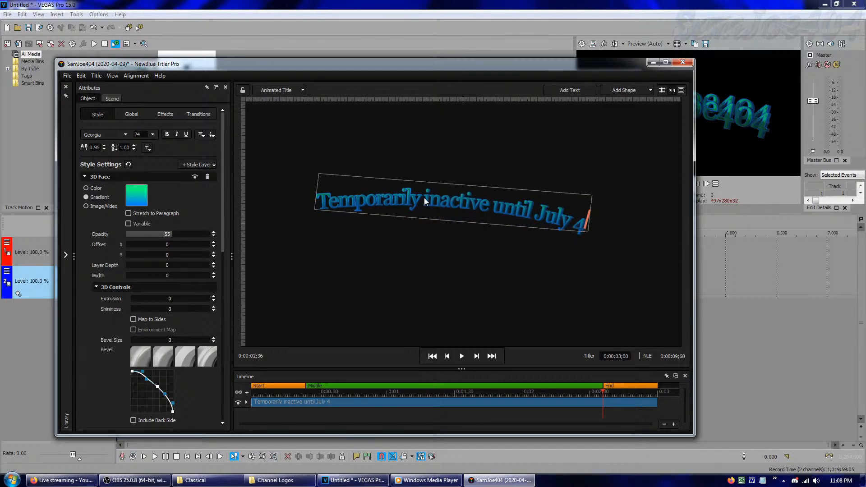
text(, 2)
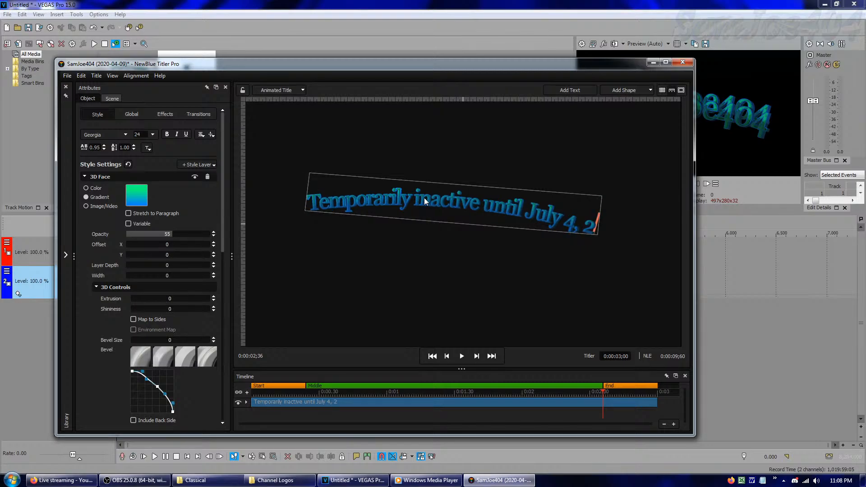
text(020.)
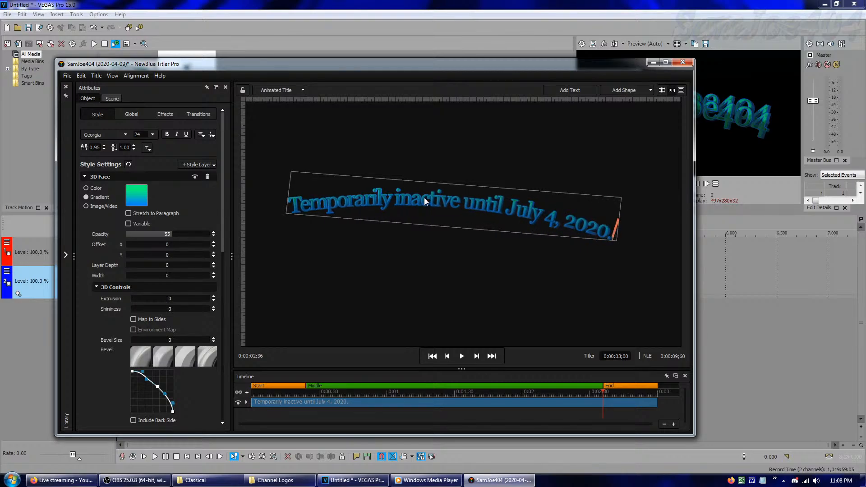
key(Escape)
Set the lower colour of the 3D Face gradient to yellow (255, 255, 0)
click(137, 199)
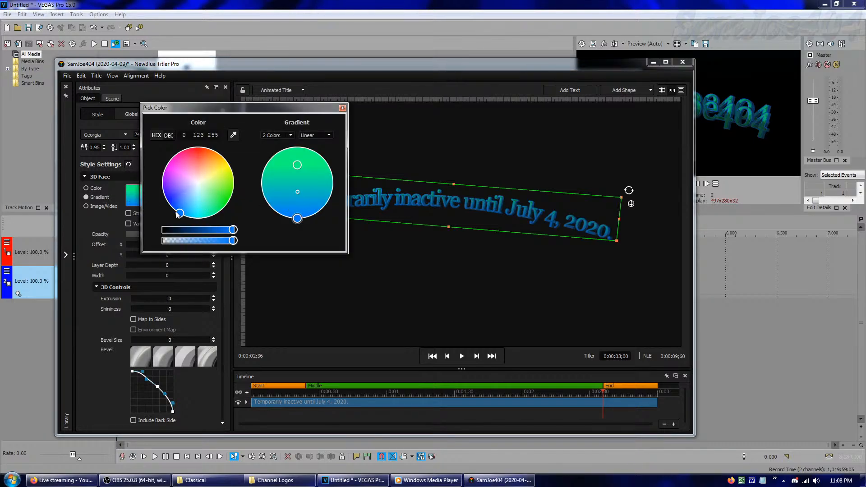
drag(177, 215, 304, 122)
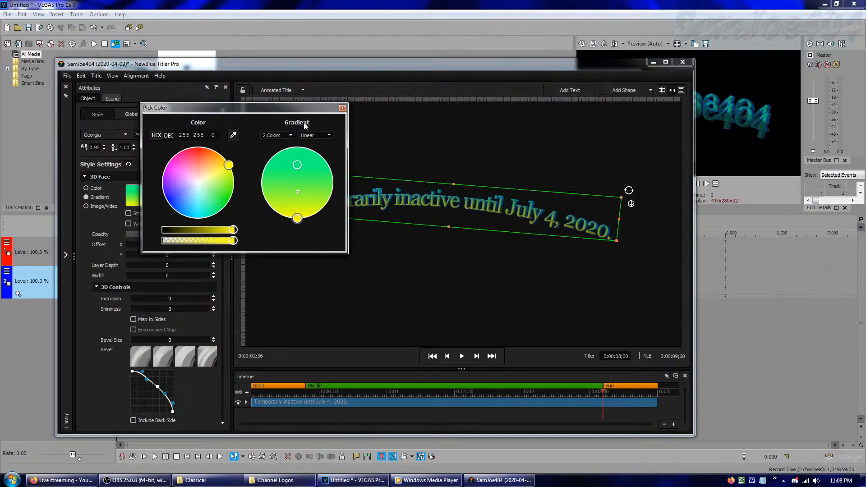
click(342, 109)
Switch the text's 3D Outline to a two-colour linear gradient and set its lower colour to dark red (172, 0, 0)
scroll(203, 196, down, 6)
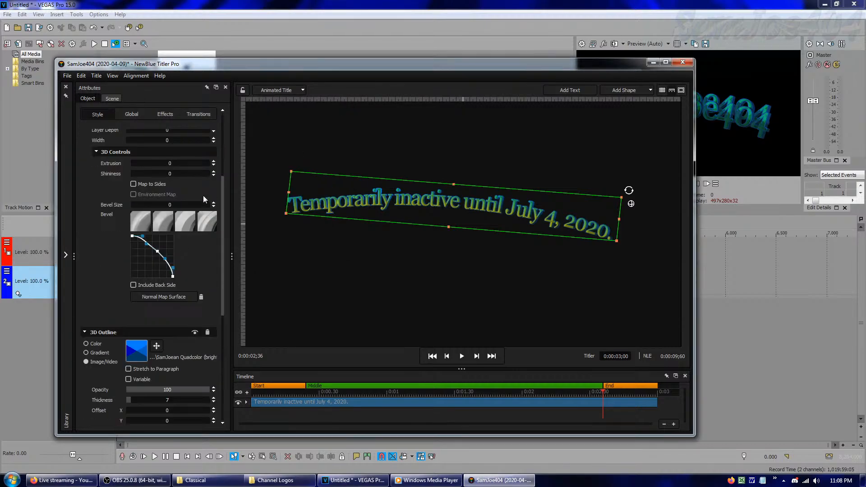
click(102, 271)
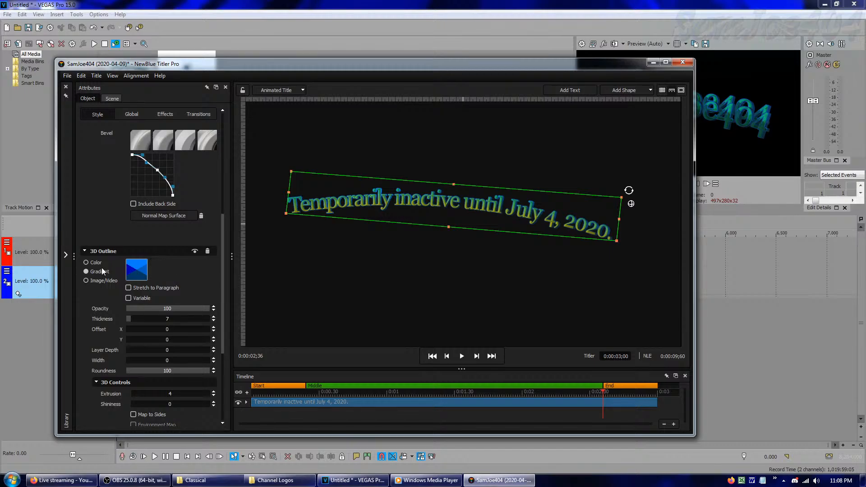
click(137, 274)
drag(287, 189, 202, 177)
click(212, 287)
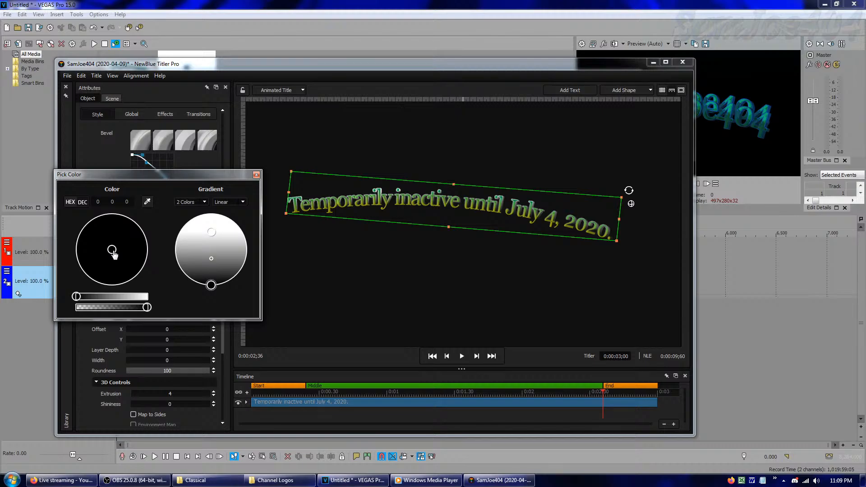
click(124, 296)
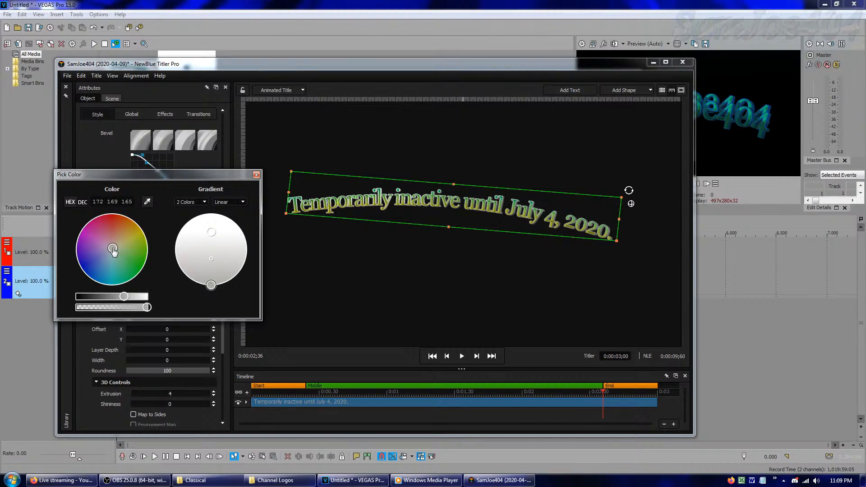
drag(112, 251, 112, 179)
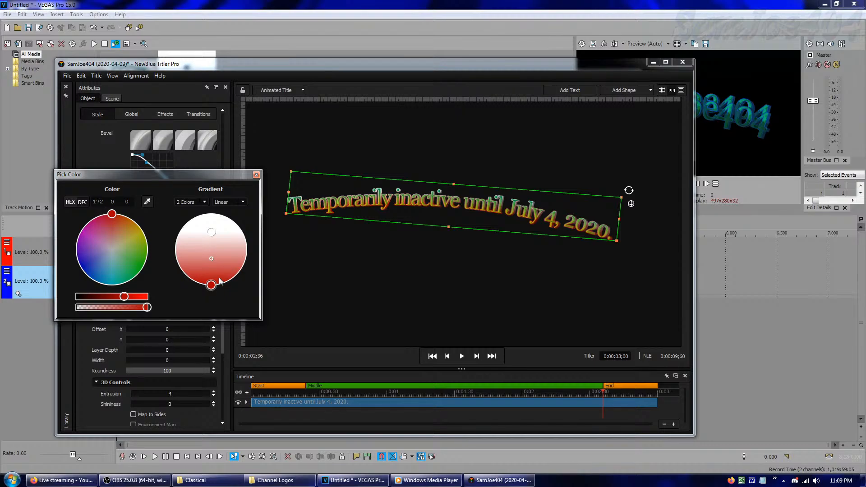
Set the upper colour of the 3D Outline gradient to blue (0, 0, 255) and fine-tune both gradient stops
click(212, 233)
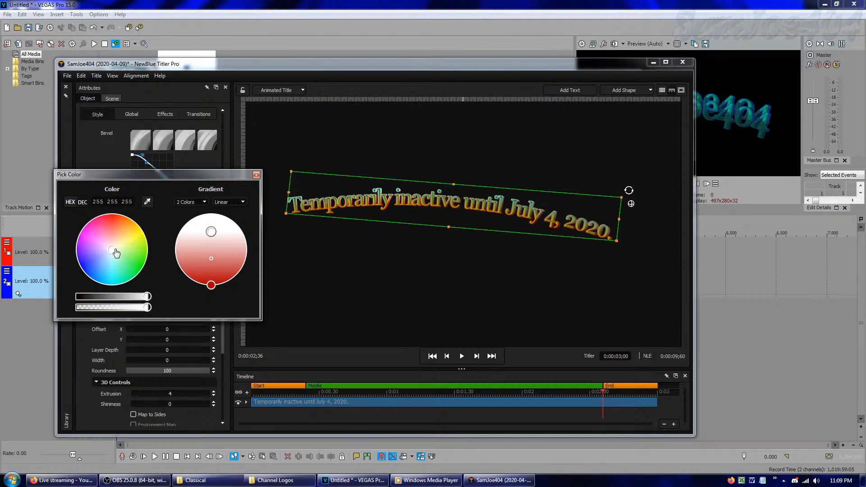
mouse_move(116, 253)
mouse_down()
mouse_move(242, 226)
mouse_move(246, 275)
mouse_move(199, 330)
mouse_move(288, 286)
mouse_move(262, 193)
mouse_move(224, 156)
mouse_move(142, 189)
mouse_move(115, 183)
mouse_move(79, 210)
mouse_move(66, 254)
mouse_move(70, 290)
mouse_move(63, 275)
mouse_up()
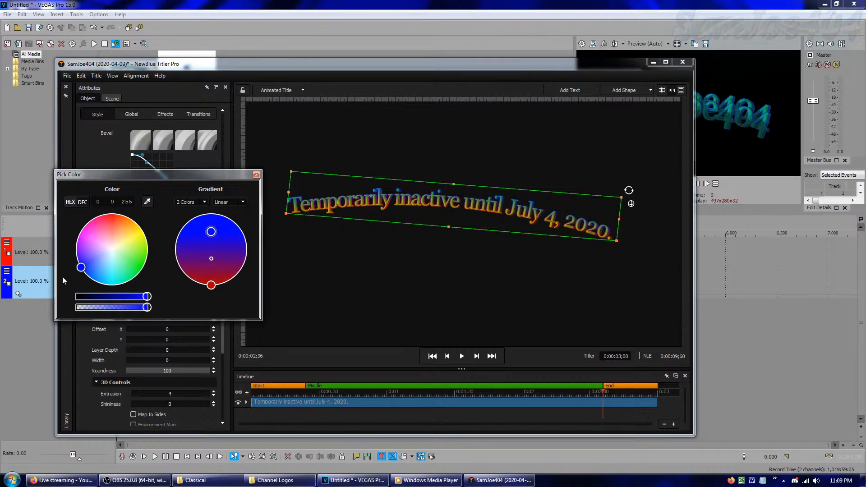
click(210, 285)
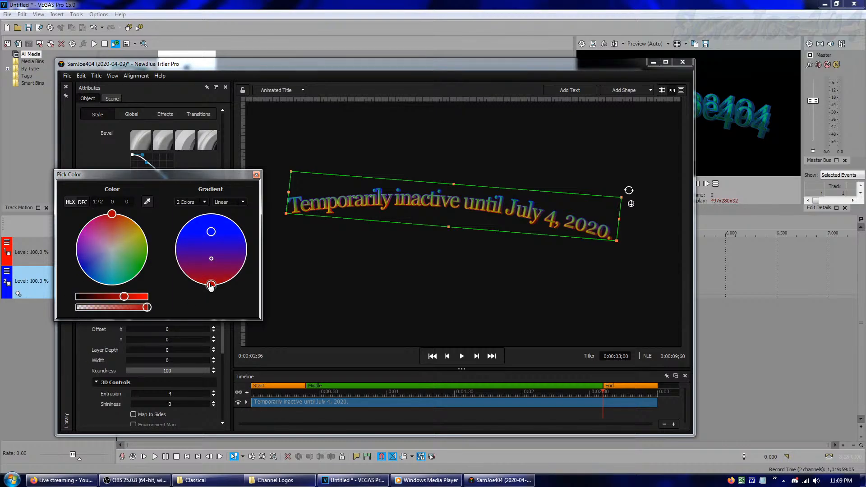
mouse_move(135, 300)
mouse_down()
mouse_move(173, 300)
mouse_move(124, 301)
mouse_up()
mouse_move(210, 231)
mouse_down()
mouse_move(209, 223)
mouse_move(213, 245)
mouse_move(213, 238)
mouse_up()
drag(210, 284, 211, 321)
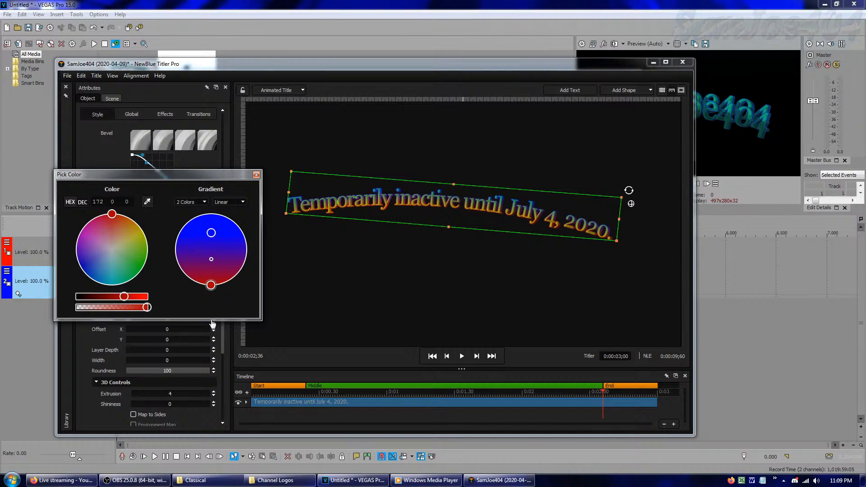
click(257, 175)
Recolour the text's 3D Face gradient to run from light blue in the upper part to white in the lower part
scroll(183, 235, up, 5)
click(136, 195)
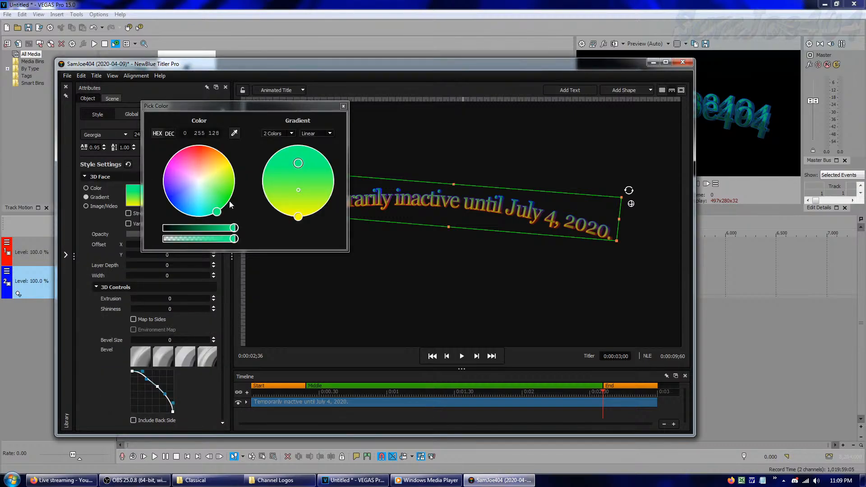
drag(230, 164, 199, 183)
click(298, 163)
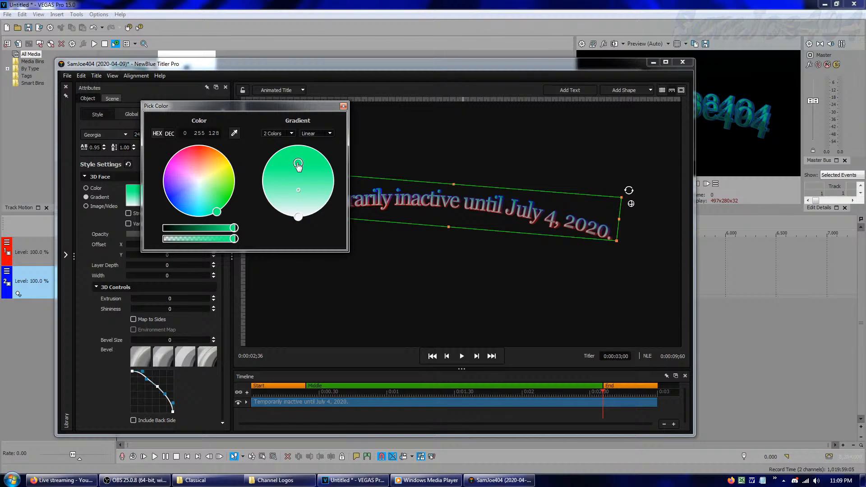
click(214, 209)
drag(215, 209, 197, 201)
click(311, 298)
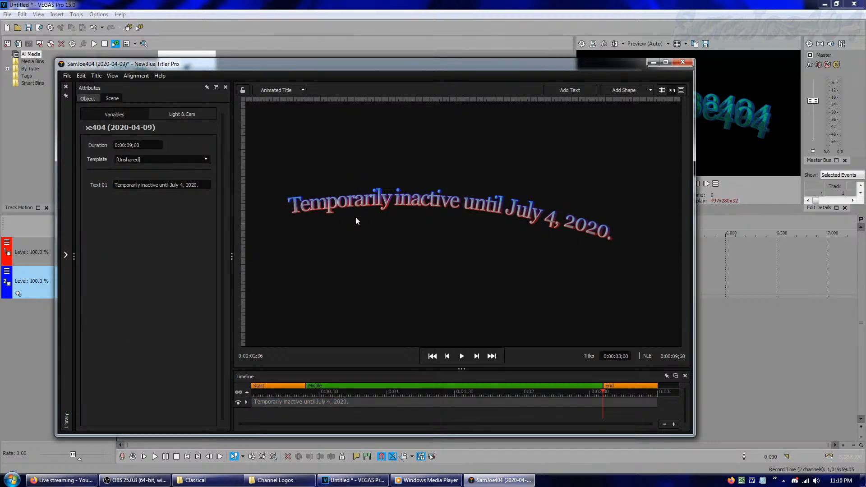
Close the title editor and the Video Media Generators window to return to the project timeline
click(374, 189)
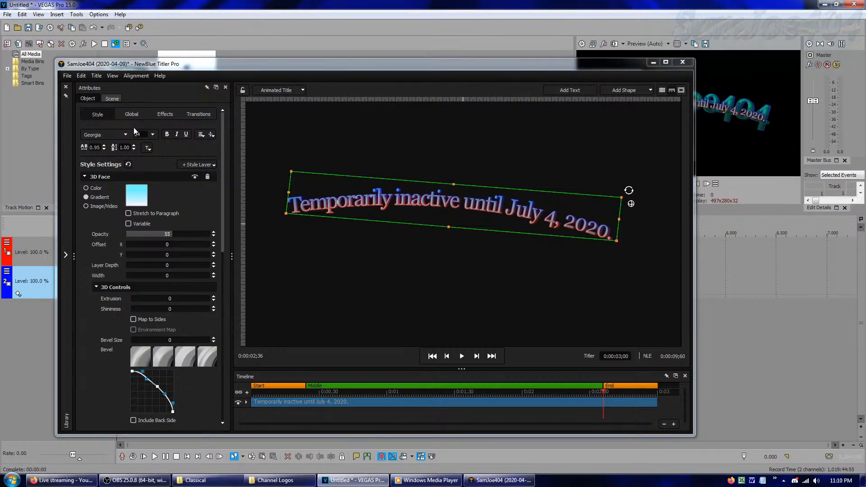
drag(229, 64, 216, 88)
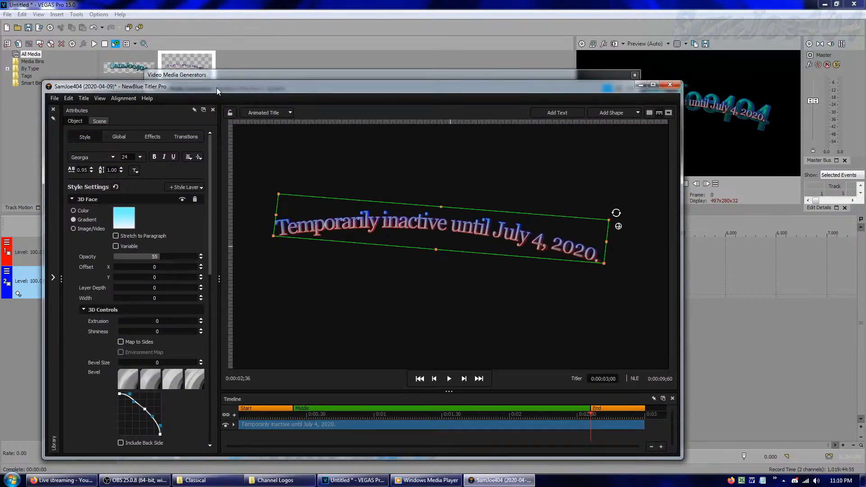
click(677, 84)
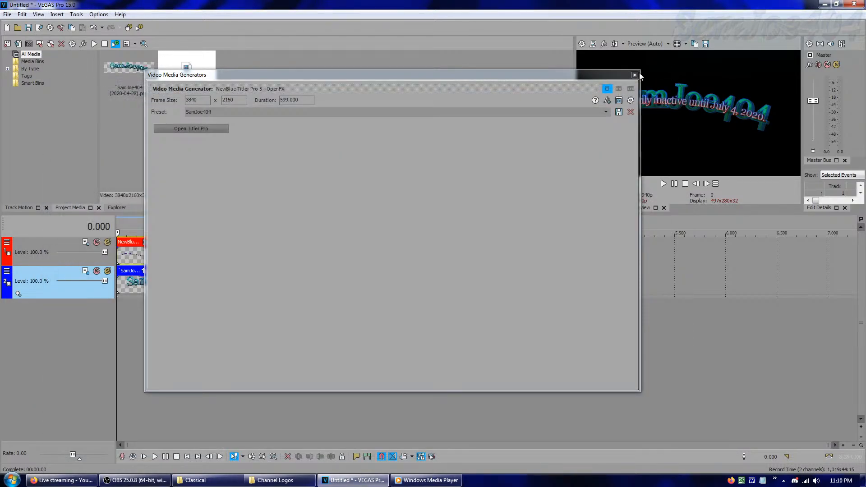
click(635, 75)
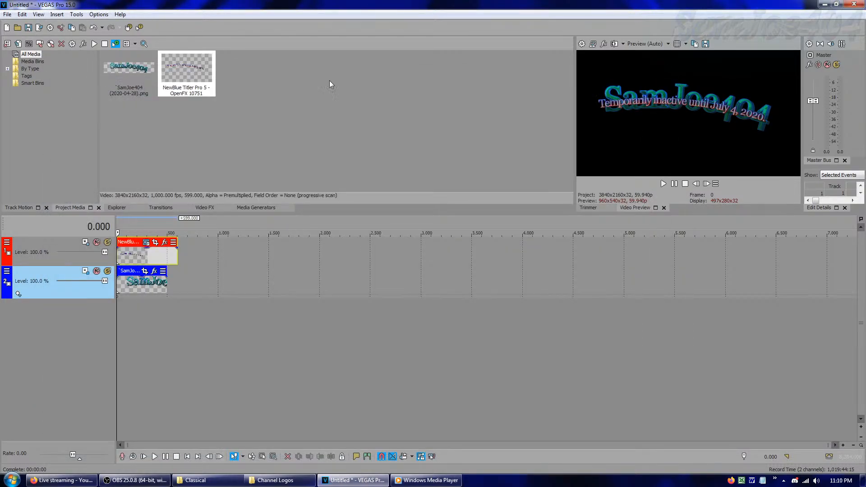
Save the project as "Inactive Text (2020-07-04)" in the Misc folder of Vegas Pro Suite 15.0 Projects
click(28, 27)
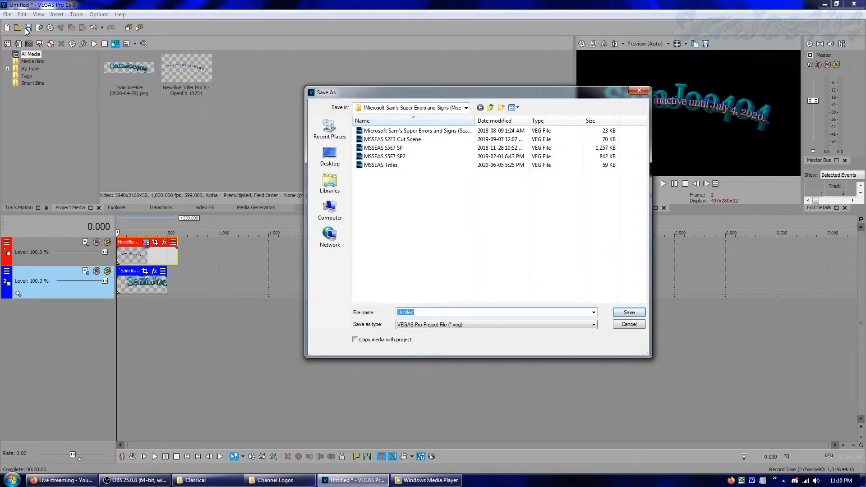
click(491, 108)
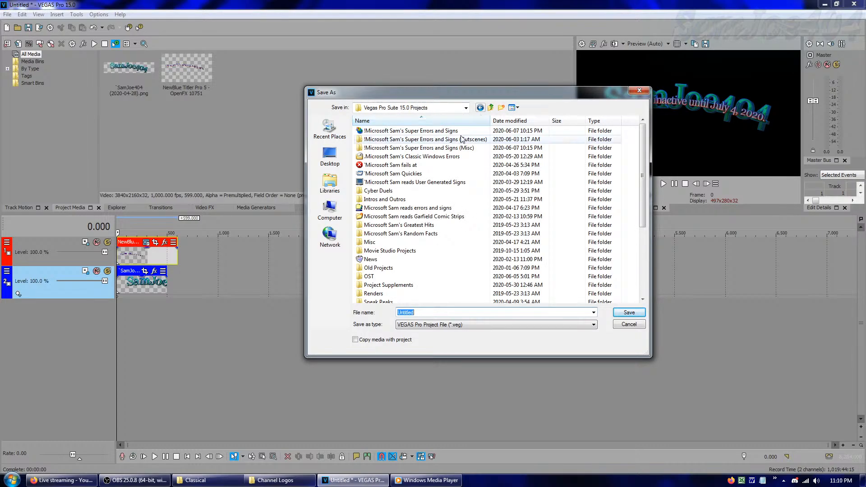
double_click(381, 244)
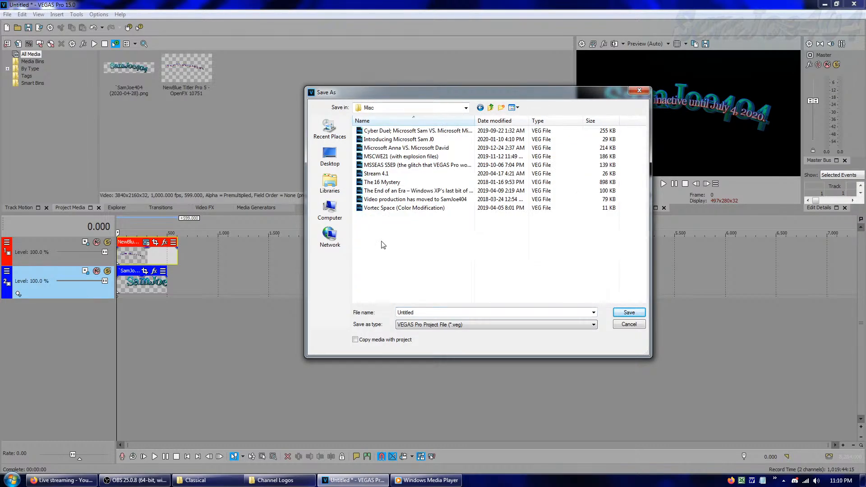
double_click(438, 312)
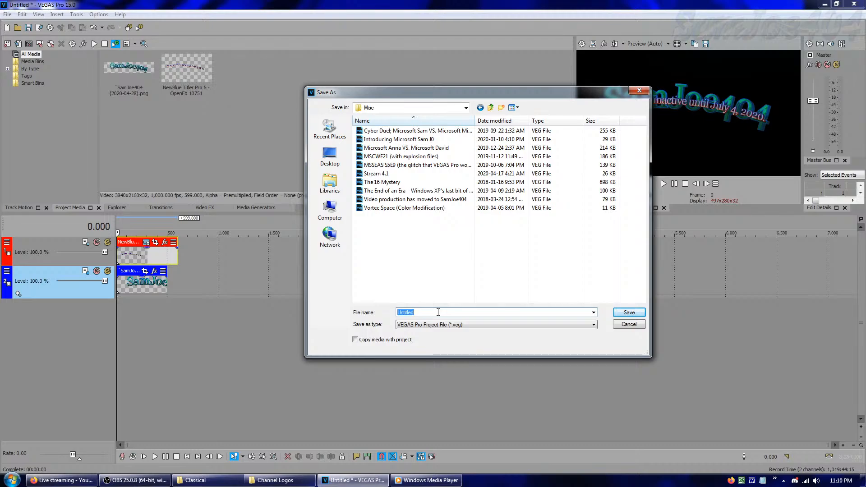
text(Inact)
text(ive)
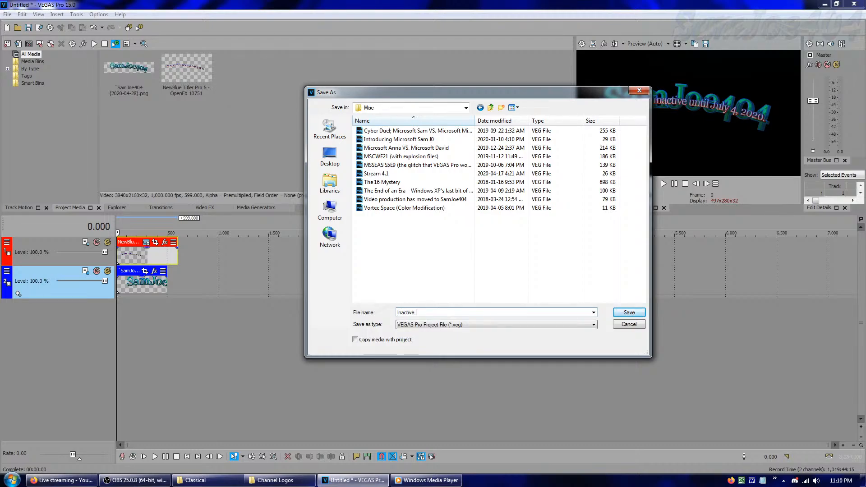
text( T)
key(BackSpace)
text(Text (2020-06)
key(BackSpace)
text(7-04)
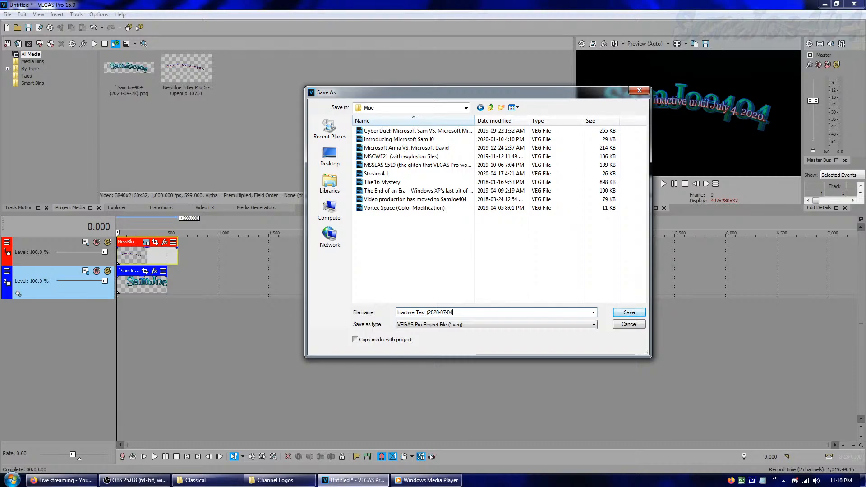
key(Return)
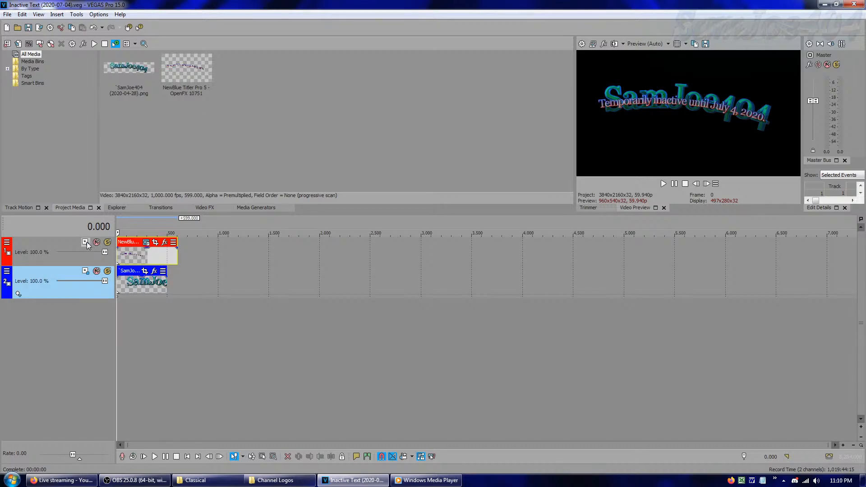
Raise the SamJoe404 logo track above the title with track motion, trying a Y position of 400 and settling on 450
click(85, 271)
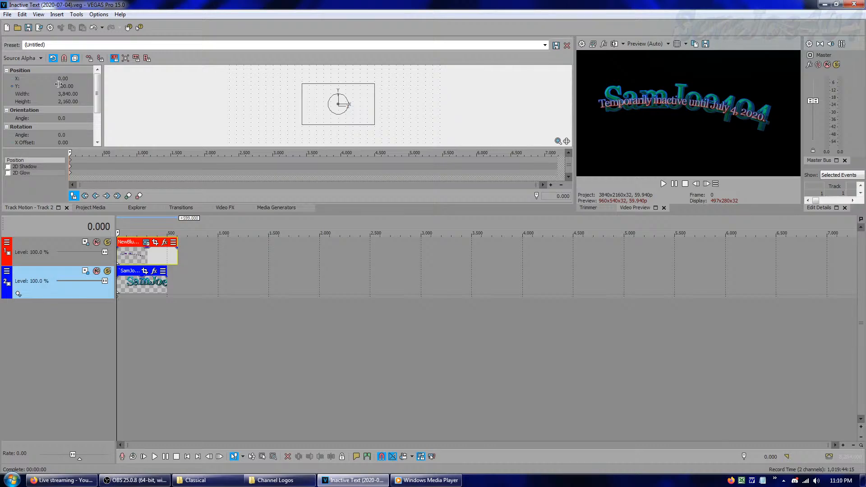
click(68, 87)
text(4)
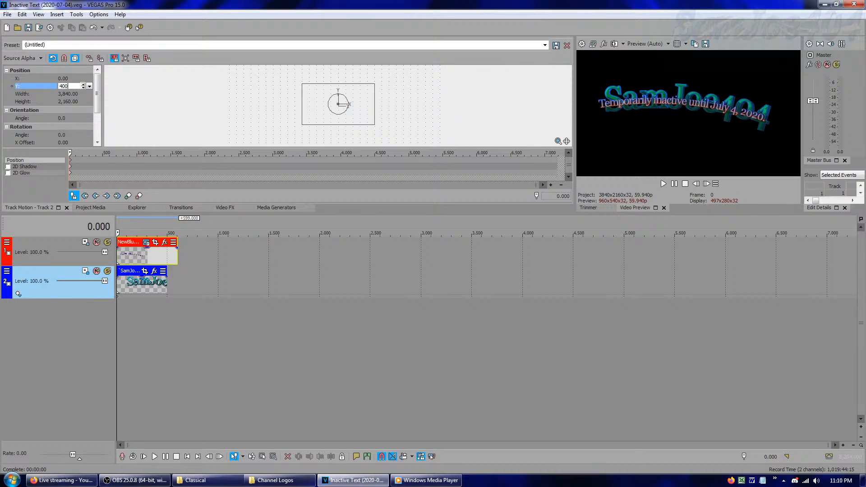
text(00)
key(Return)
click(70, 87)
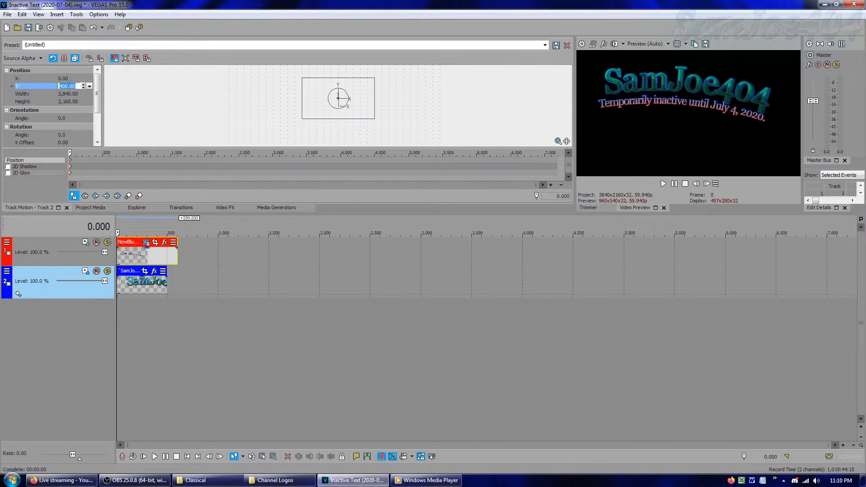
text(450)
key(Return)
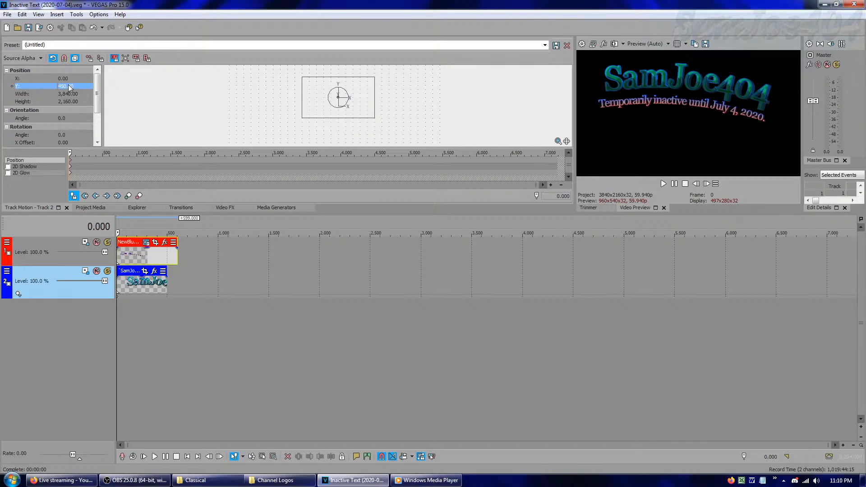
click(90, 208)
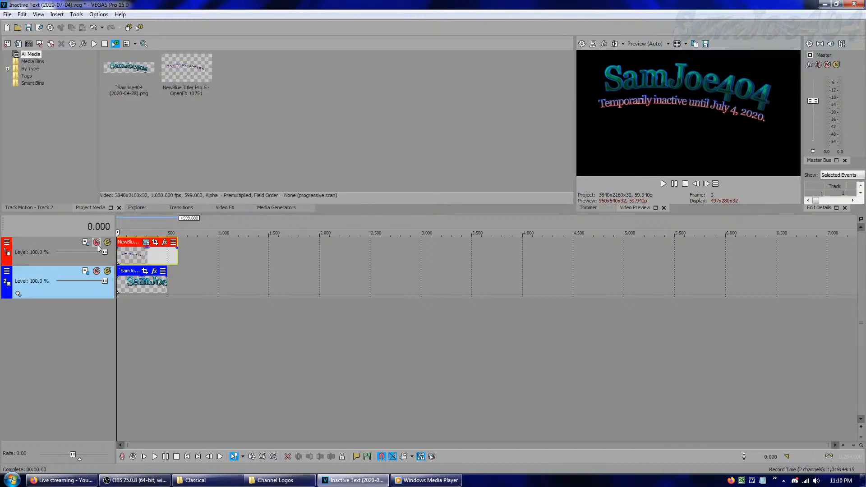
Mute the SamJoe404 logo track and set the video preview quality to Best (Full)
click(97, 271)
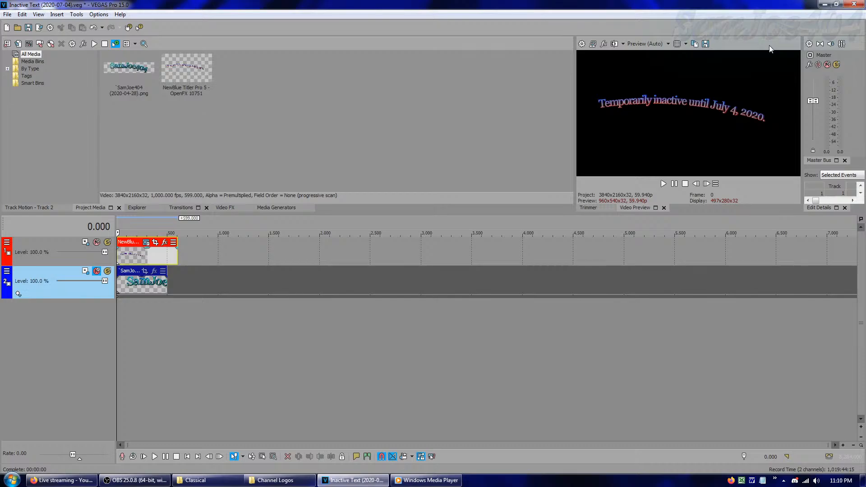
click(646, 43)
mouse_move(652, 84)
click(696, 88)
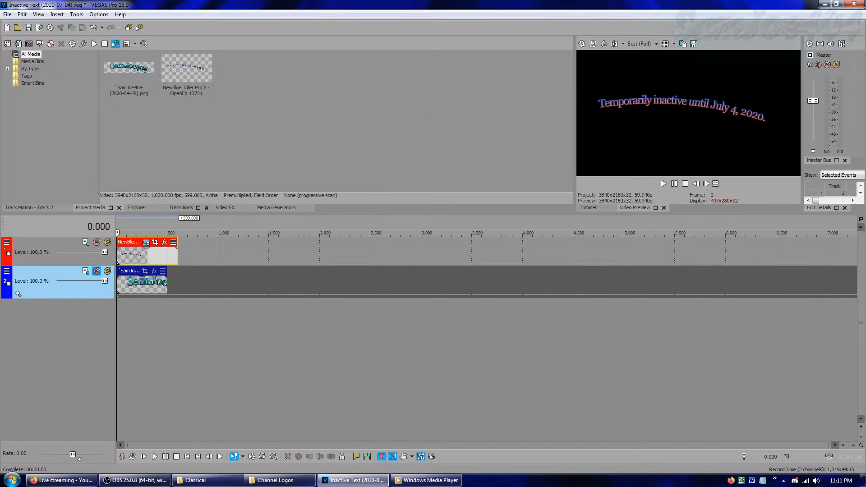
Open paint.net, paste the copied title frame with the canvas expanded to fit, and deselect it
key(alt+Tab)
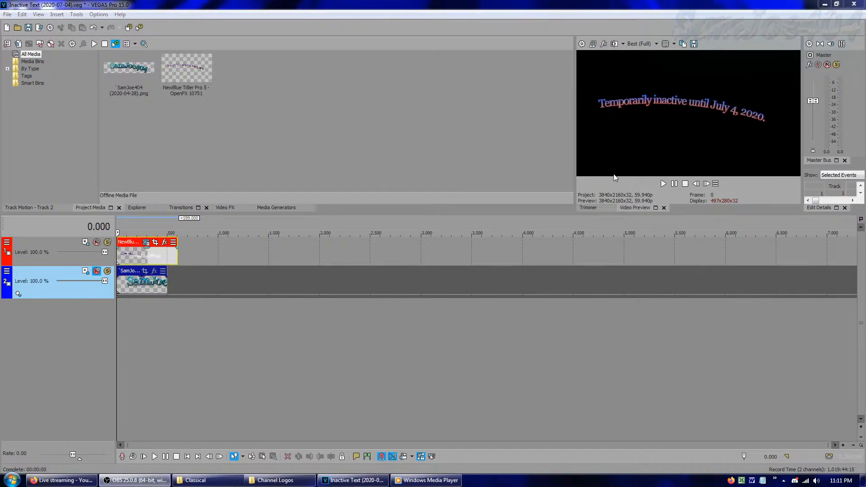
click(774, 480)
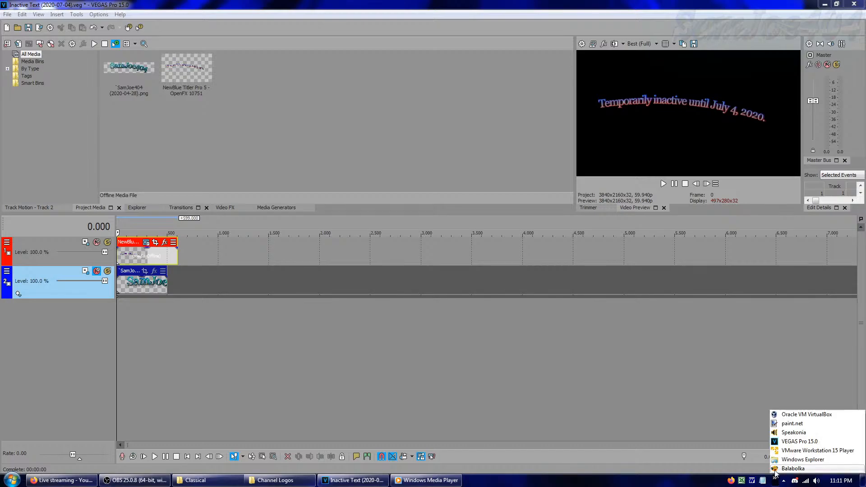
click(791, 425)
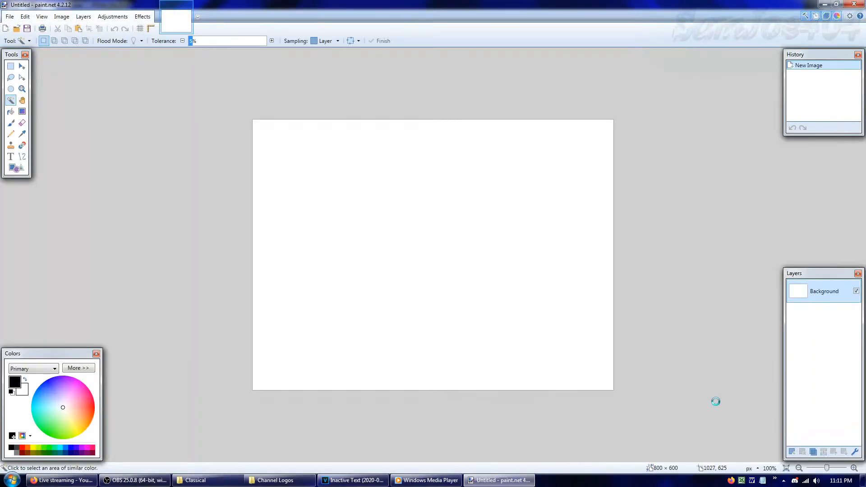
key(ctrl+v)
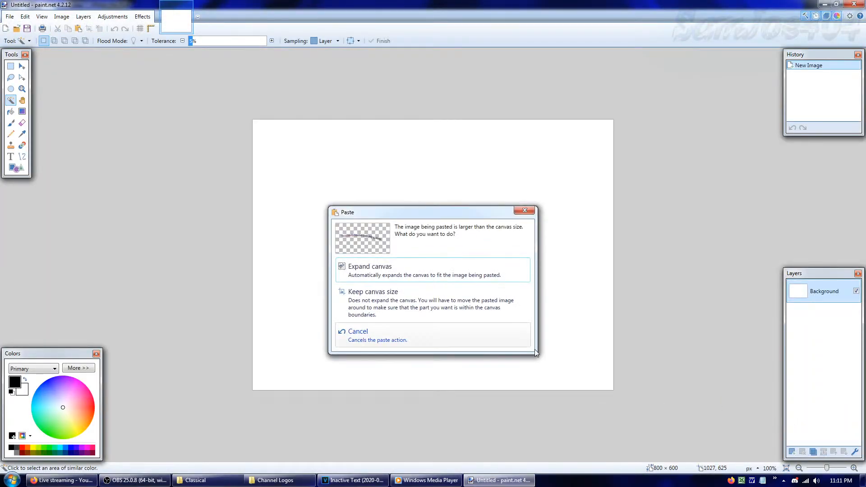
click(404, 278)
key(ctrl+d)
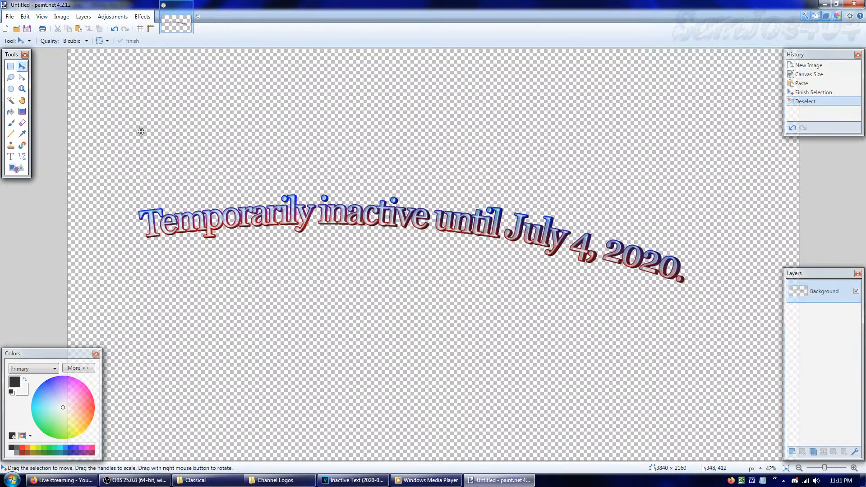
Select the transparent background with the Magic Wand at 0% tolerance and invert the selection to isolate the title text
click(11, 67)
click(11, 100)
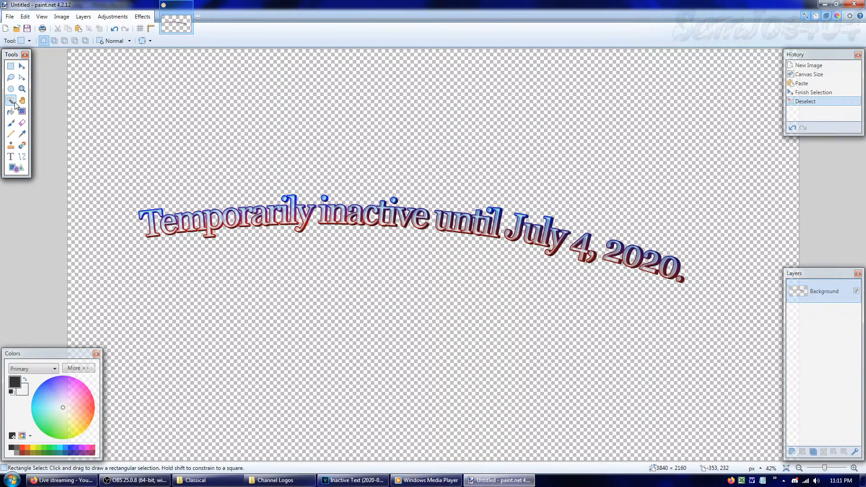
click(121, 144)
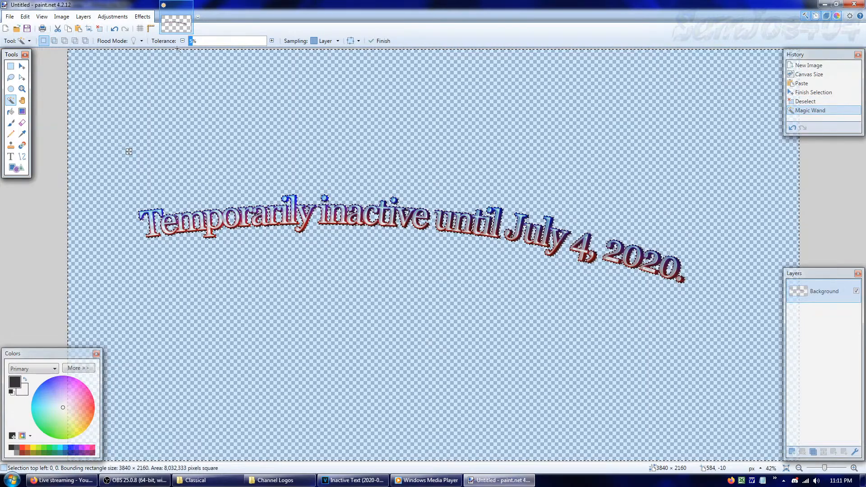
click(190, 40)
key(ctrl+i)
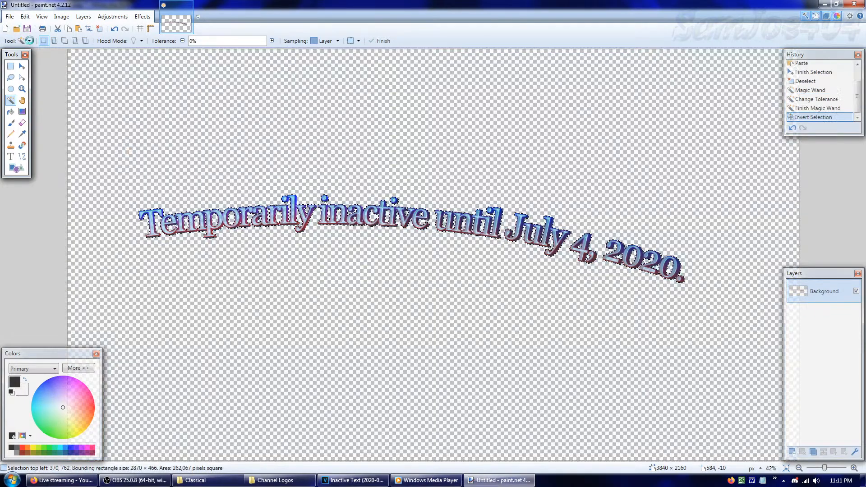
Add a thin rectangular strip spanning the full canvas width to the title selection and crop the image to the selection
key(s)
drag(61, 231, 860, 244)
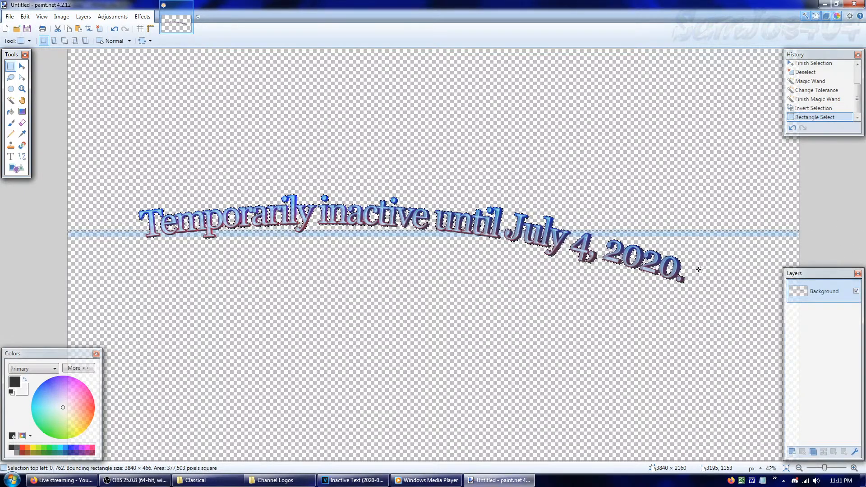
key(ctrl+i)
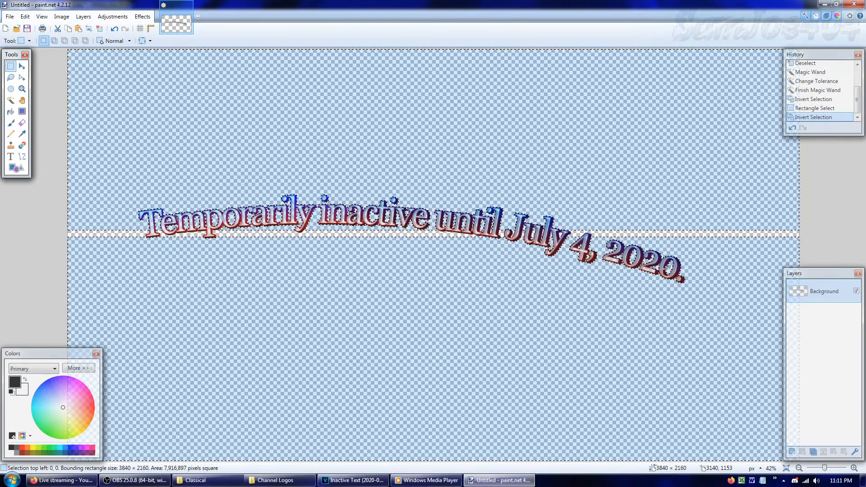
key(ctrl+z)
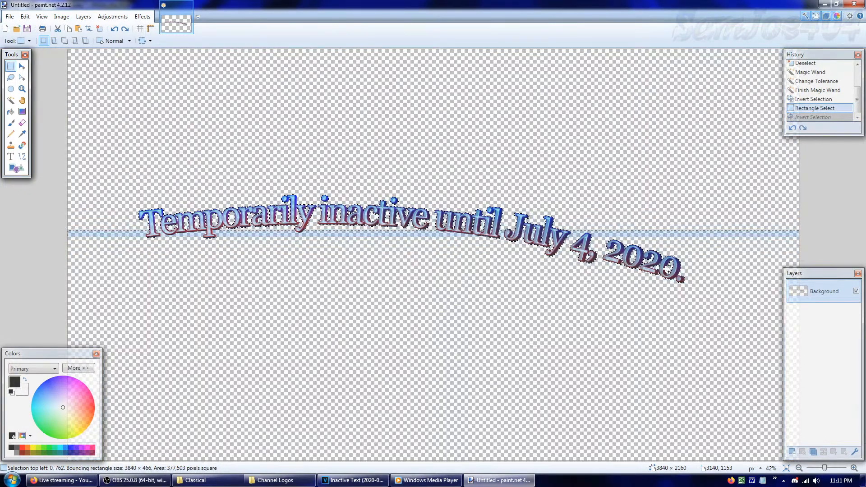
key(ctrl+shift+x)
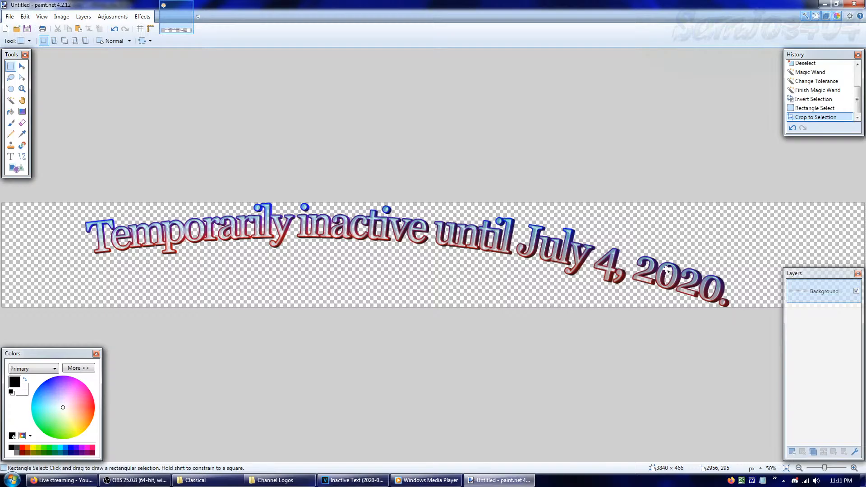
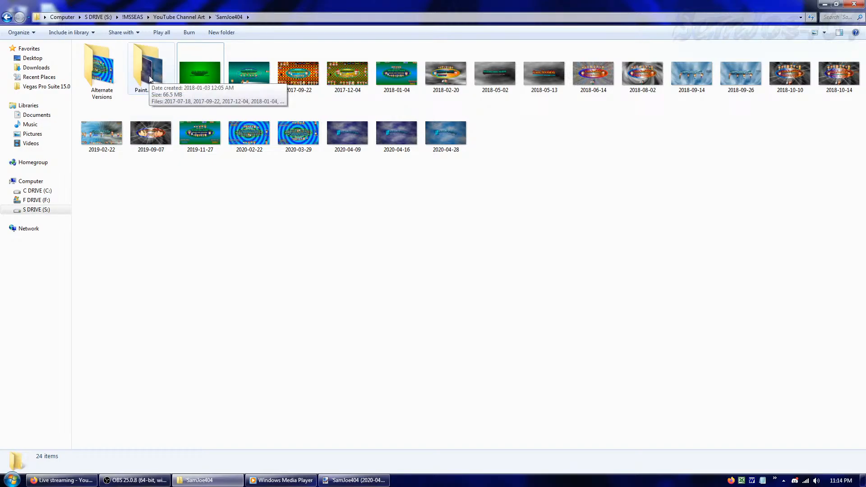
Open the 2020-04-28 banner project from the SamJoe404 Paint.net Files folder
double_click(149, 78)
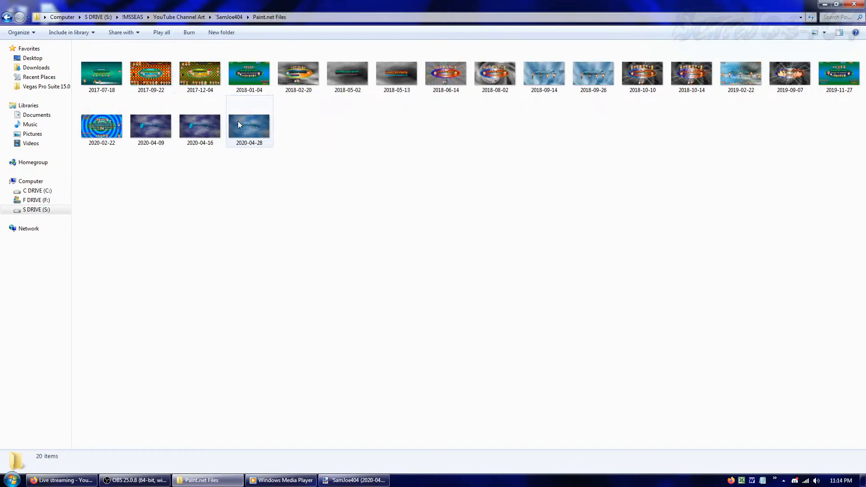
click(239, 124)
double_click(238, 125)
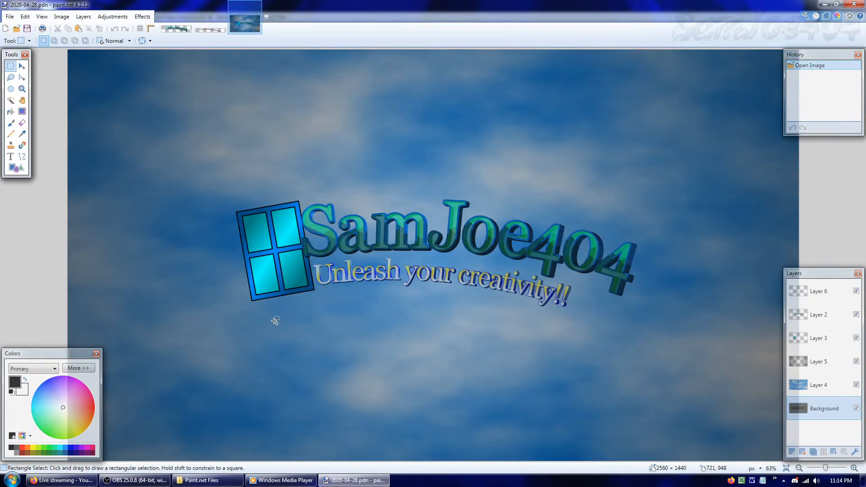
Save a copy of the banner project as 2020-06-08 in paint.net format, checking today's date in the system calendar
key(ctrl+shift+s)
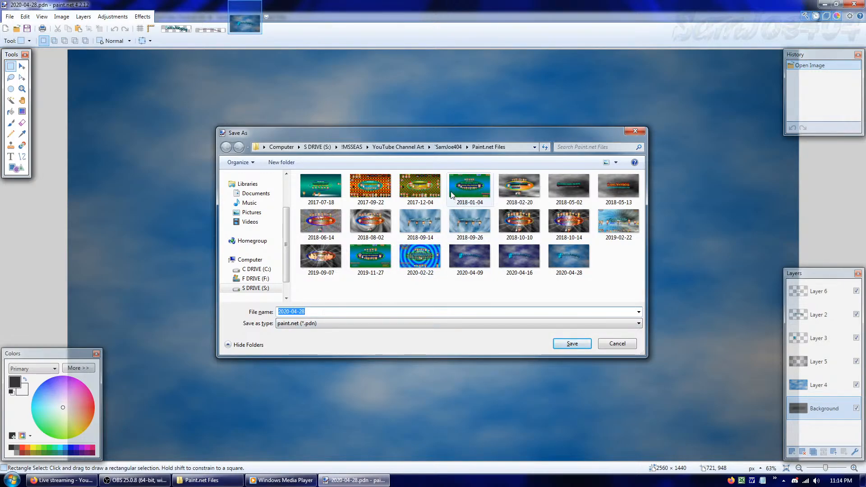
key(End)
key(BackSpace)
key(BackSpace)
key(BackSpace)
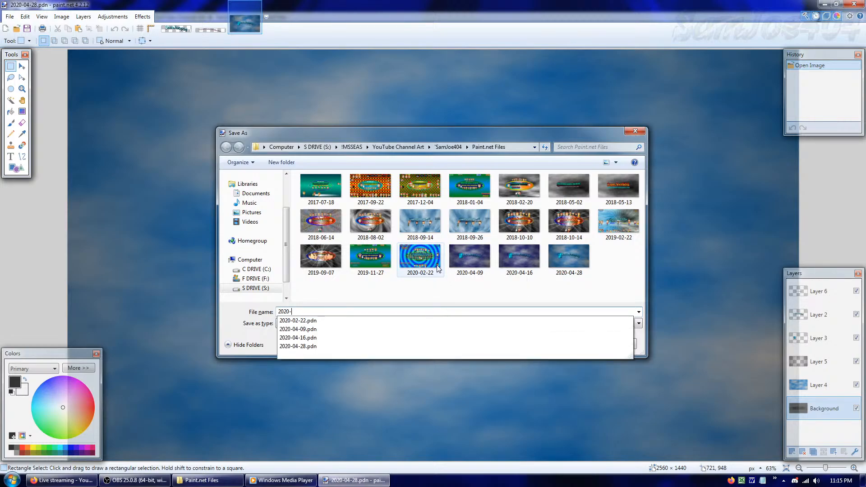
key(BackSpace)
text(6-08)
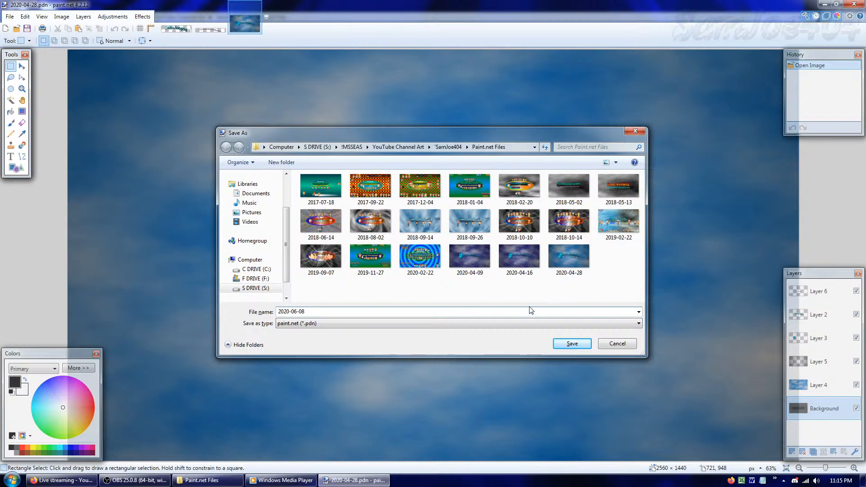
click(840, 480)
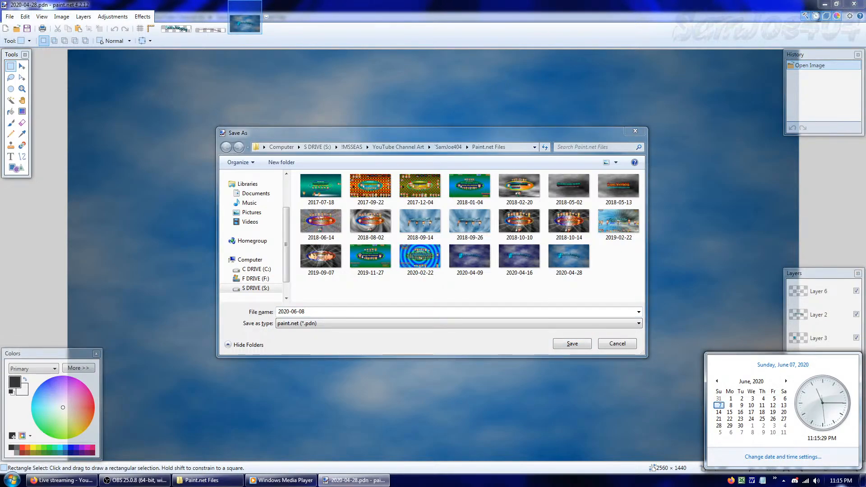
click(621, 418)
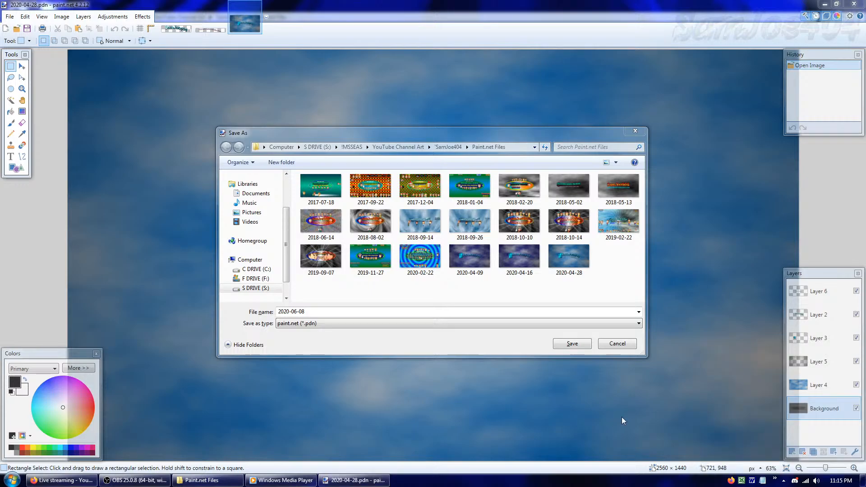
click(325, 312)
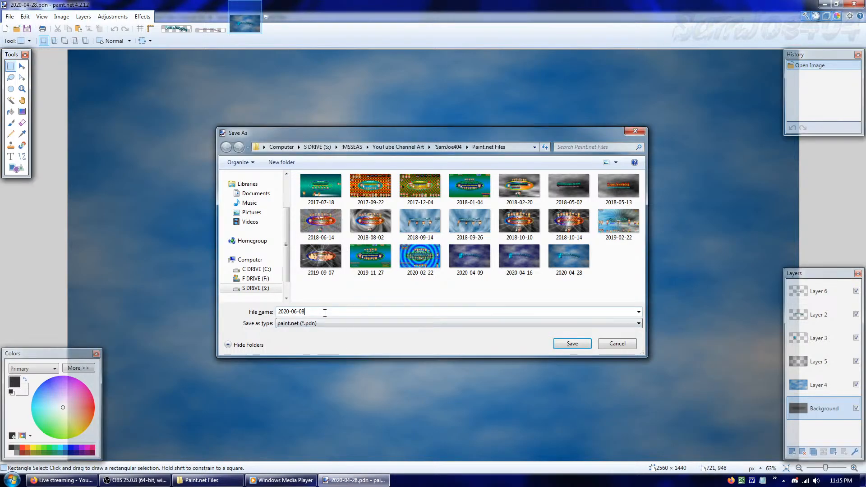
click(566, 344)
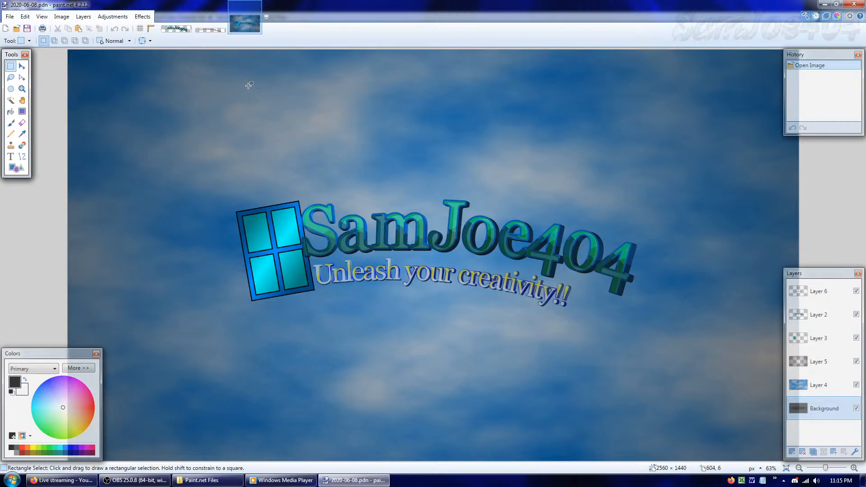
Reorder the open images as banner, inactivity text and logo, copy the entire inactivity text image, and return to the banner
drag(252, 28, 123, 25)
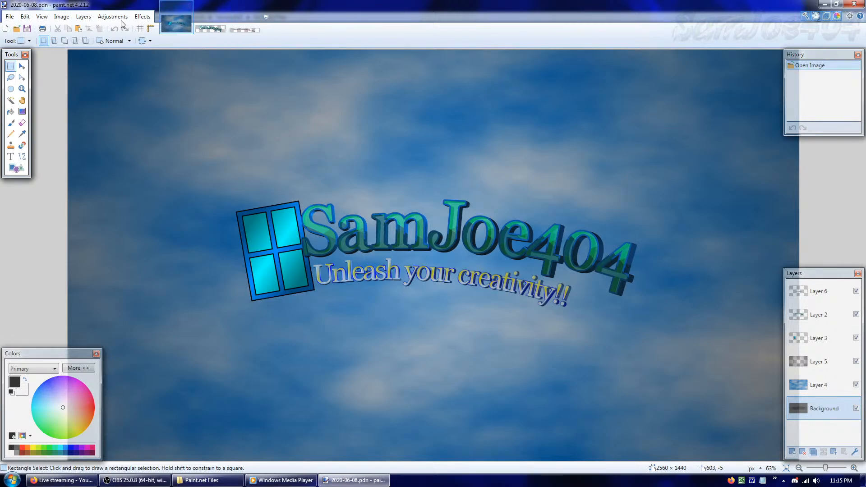
click(211, 28)
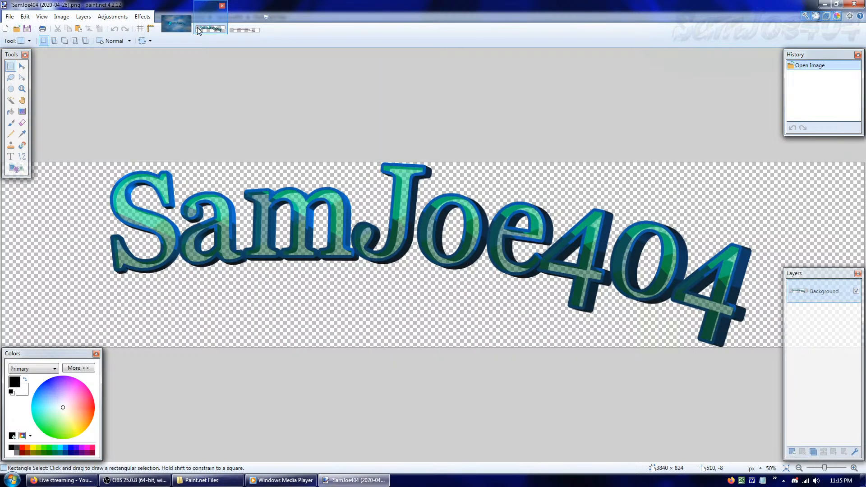
drag(209, 27, 392, 30)
click(216, 31)
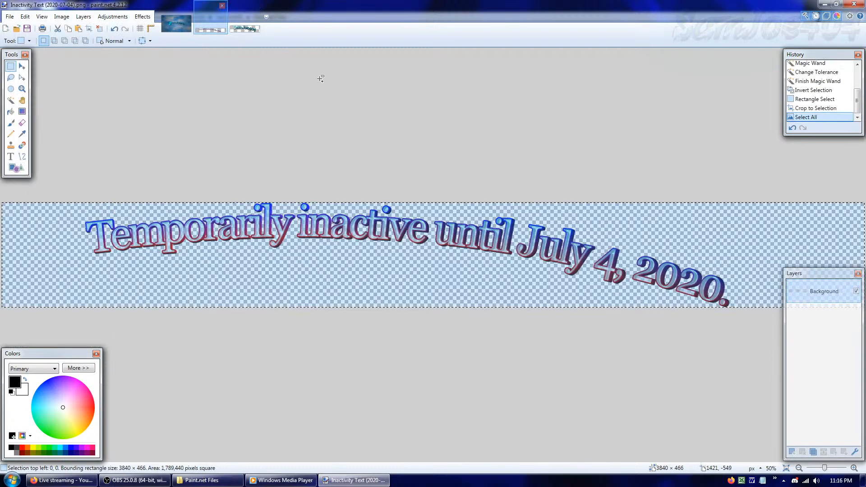
click(174, 27)
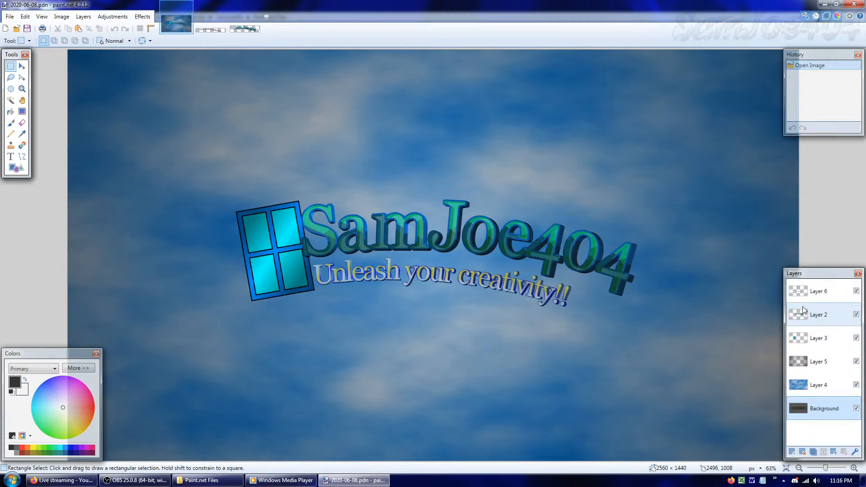
Add a new layer directly above Layer 2 and hide Layer 6 with the "Unleash your creativity!!" tagline
click(817, 291)
click(817, 315)
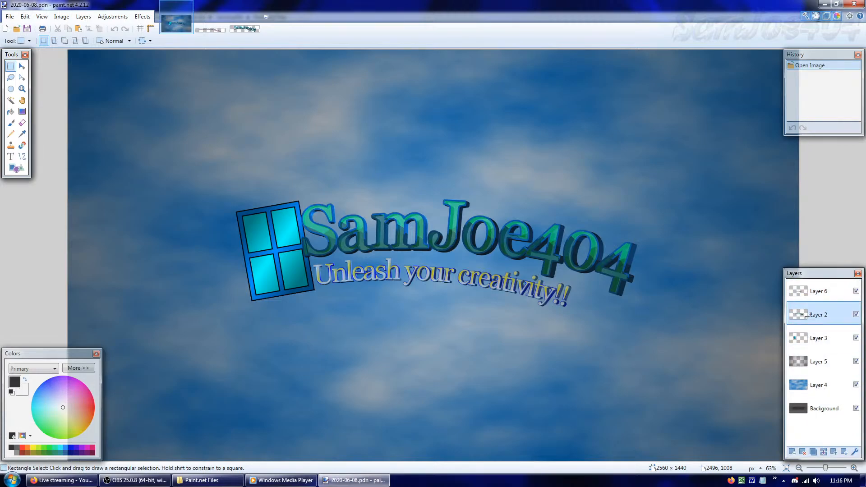
click(793, 451)
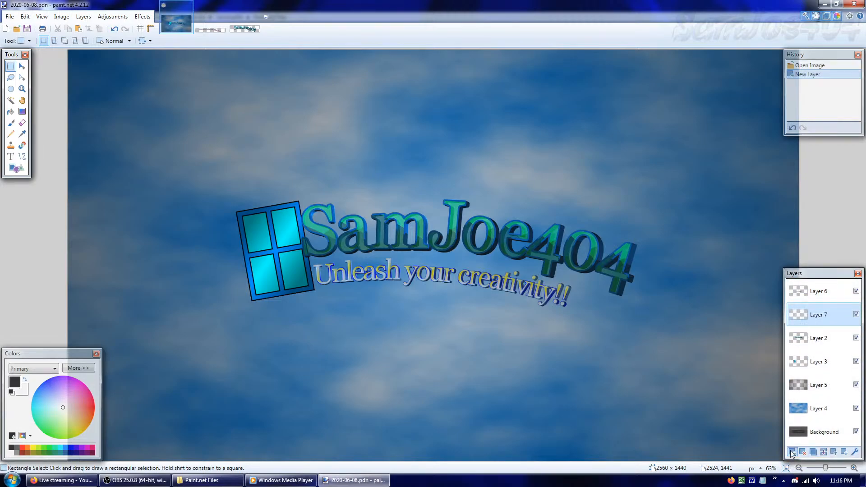
click(856, 291)
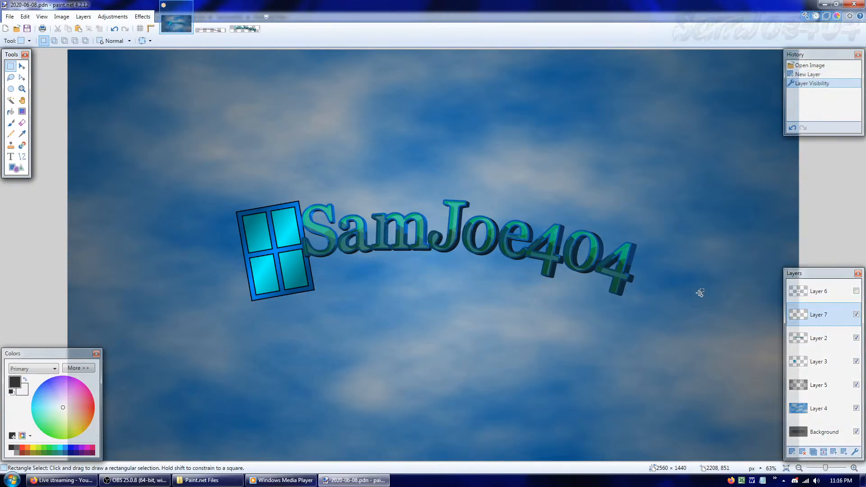
key(ctrl+v)
click(518, 252)
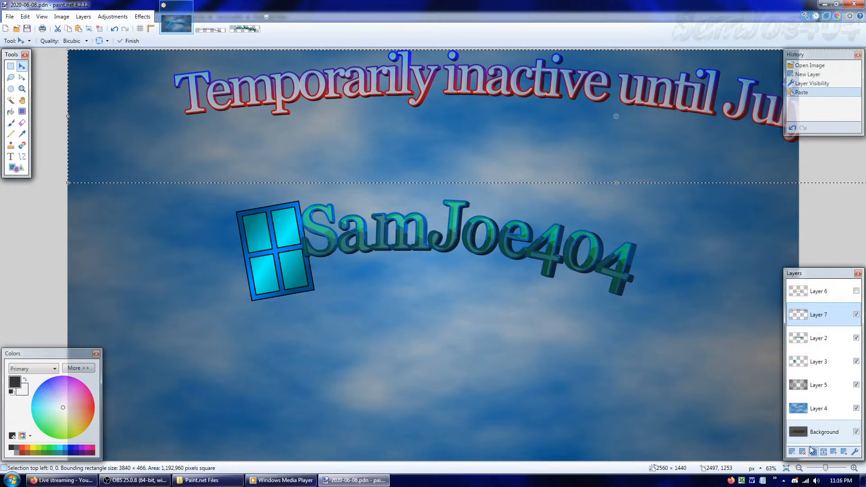
click(822, 468)
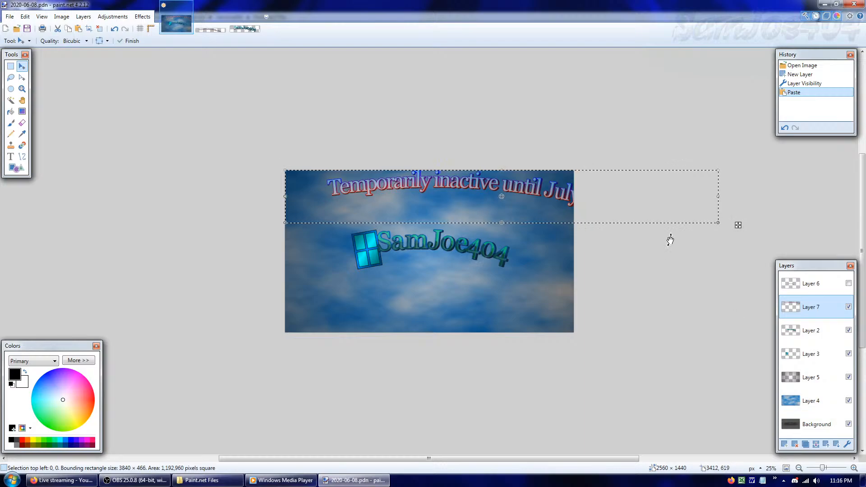
click(824, 82)
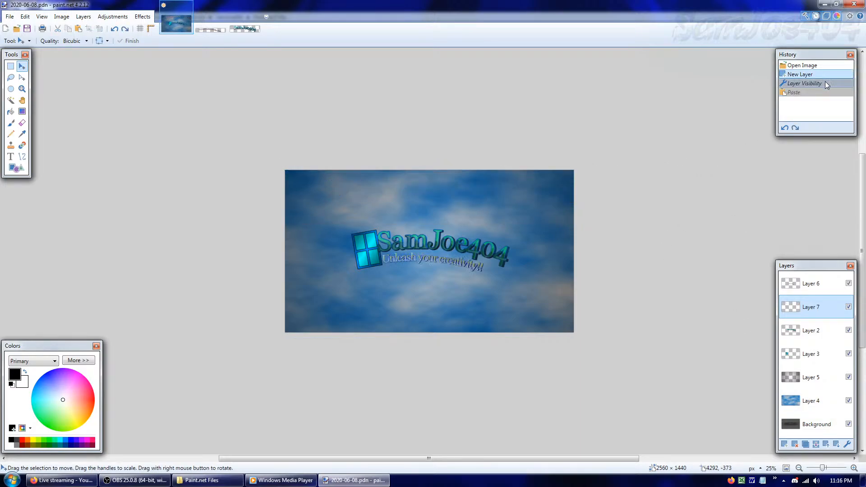
Hide the Layer 4 sky, paste the inactivity text at unchanged canvas size, and scale it to about 1697 × 206 pixels below the logo
click(848, 401)
key(ctrl+v)
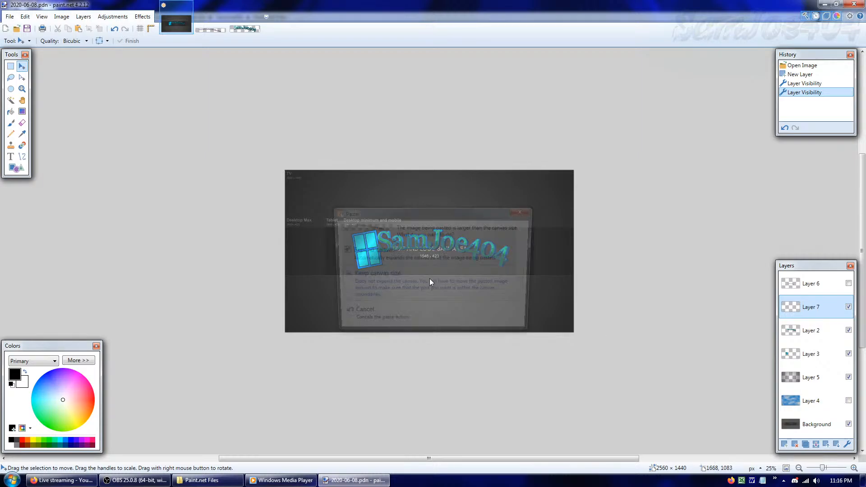
click(413, 289)
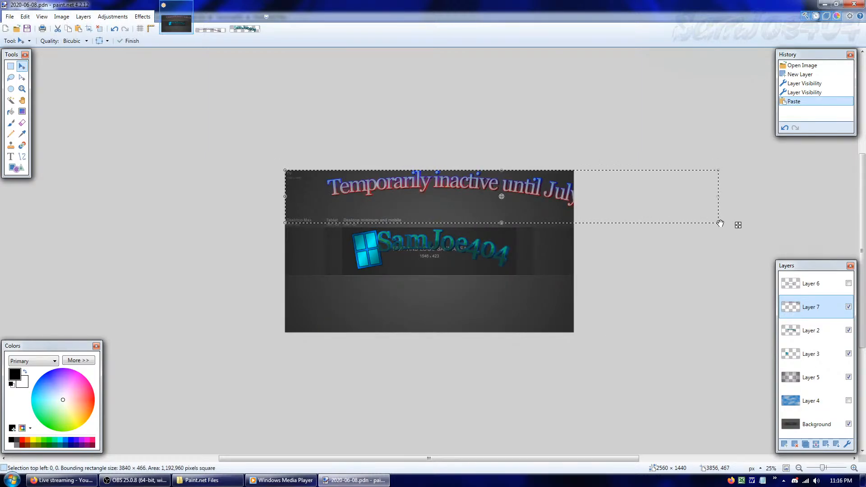
drag(718, 222, 494, 194)
drag(430, 185, 486, 269)
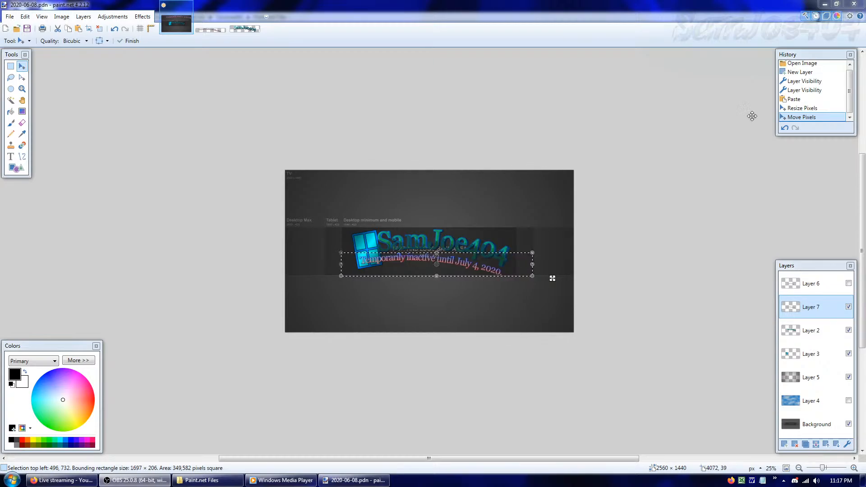
Shrink the inactivity text to about 1476 × 179 pixels beneath the SamJoe404 lettering and undo the accidental rotation anchor move
drag(339, 275, 350, 273)
drag(478, 264, 473, 264)
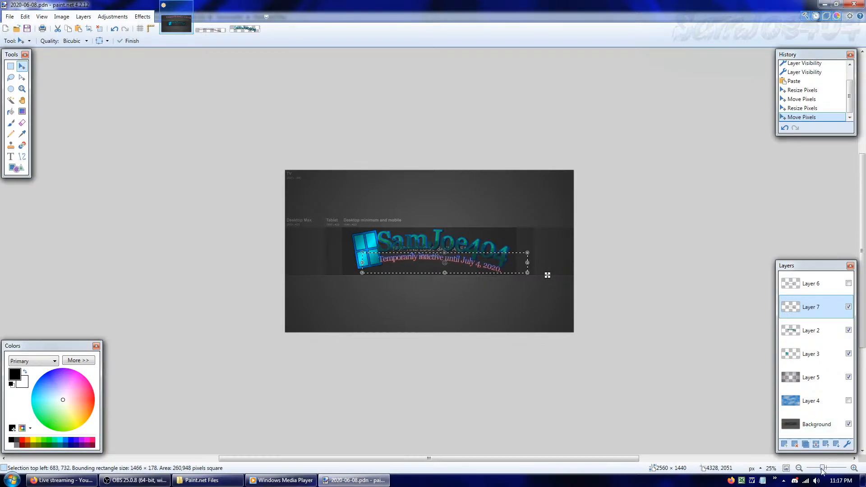
drag(823, 469, 827, 471)
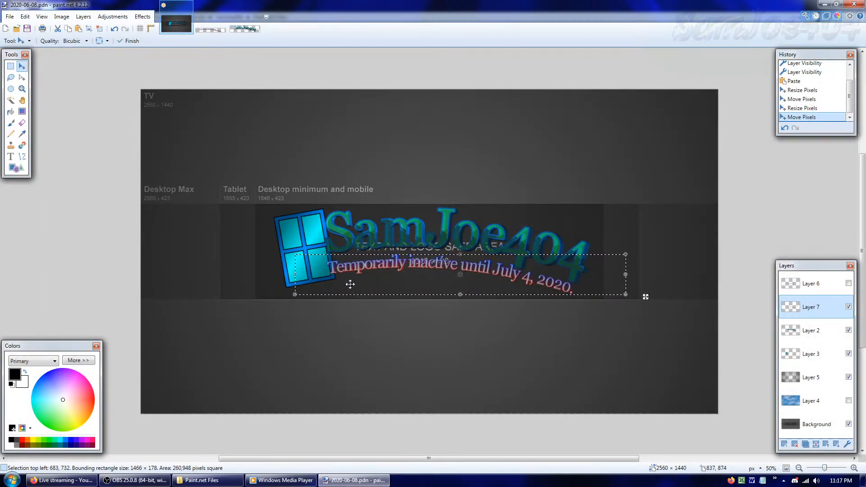
drag(297, 295, 294, 295)
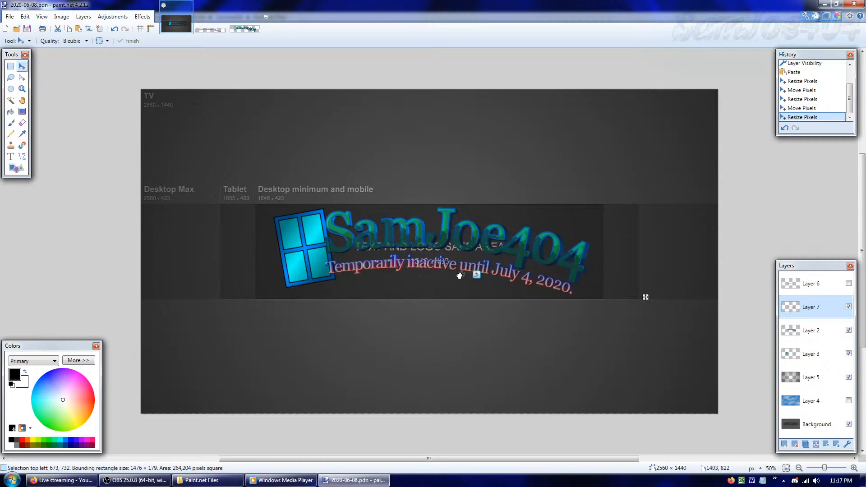
drag(478, 275, 479, 275)
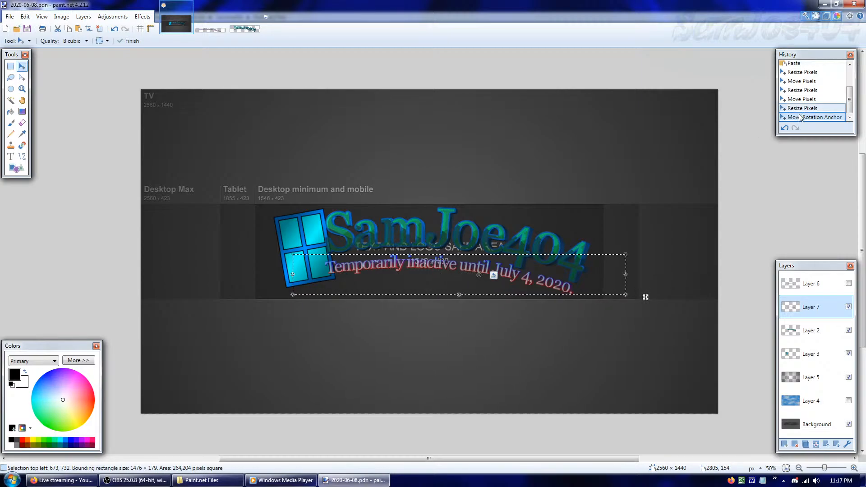
click(801, 109)
Enlarge the inactivity text slightly, position it under the SamJoe404 lettering inside the safe area, and deselect it
drag(540, 274, 558, 273)
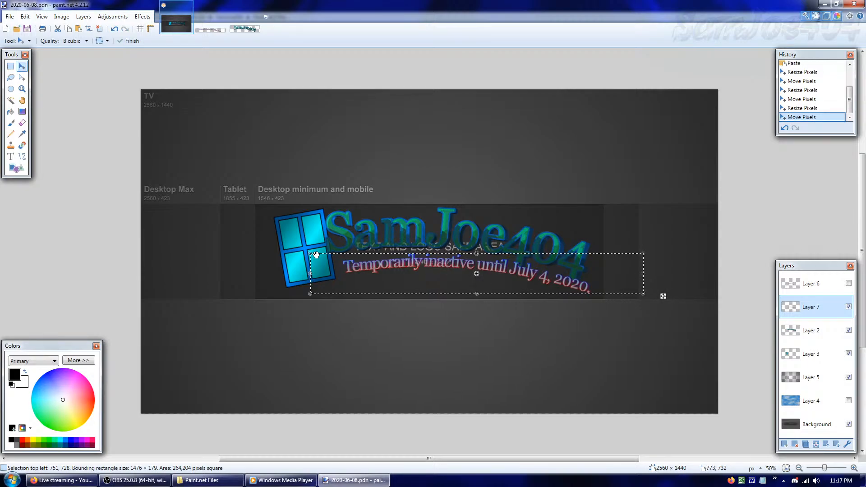
drag(314, 254, 271, 241)
drag(465, 276, 480, 277)
key(ctrl+d)
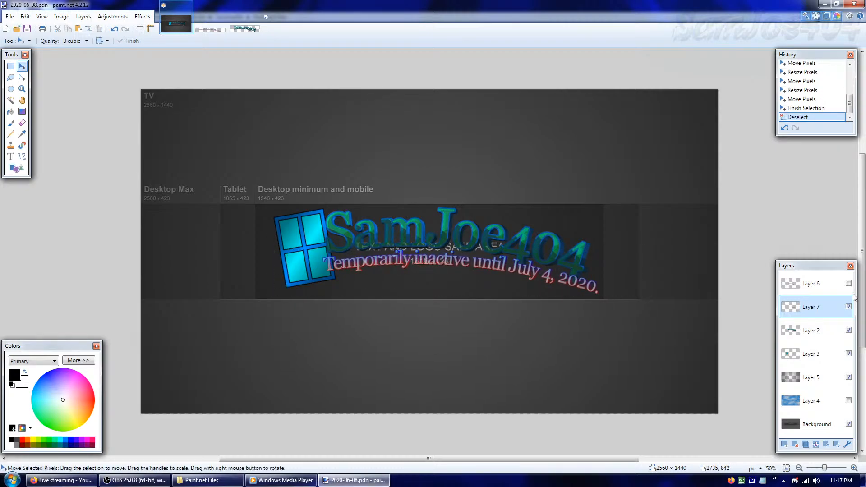
Erase the entire SamJoe404 lettering from Layer 2
click(818, 335)
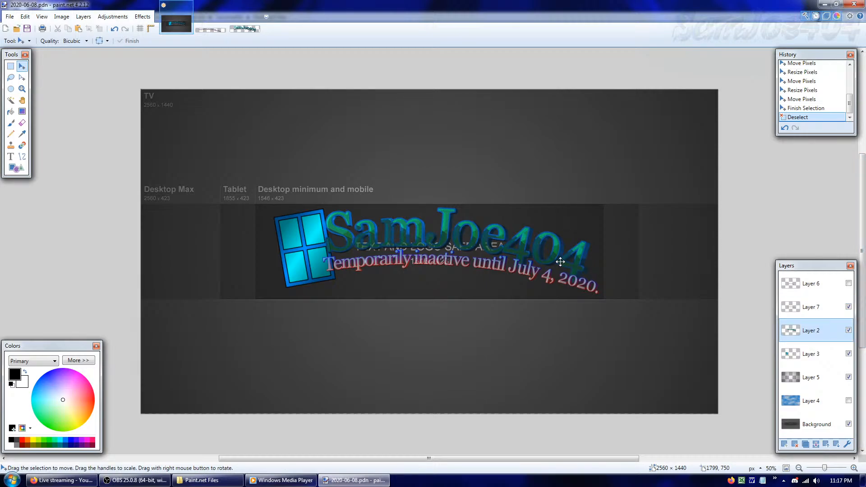
key(ctrl+a)
key(Delete)
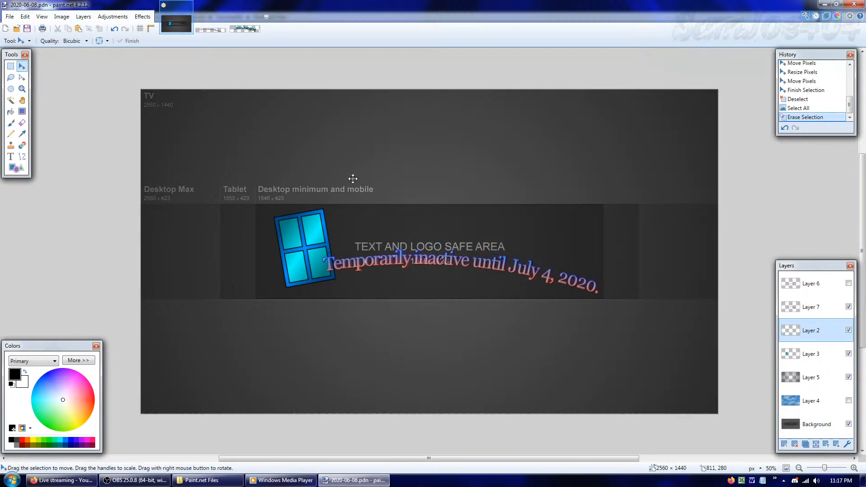
Copy the SamJoe404 lettering from its separate image and paste it into the banner's Layer 2, keeping the canvas size
click(239, 28)
click(185, 32)
key(ctrl+v)
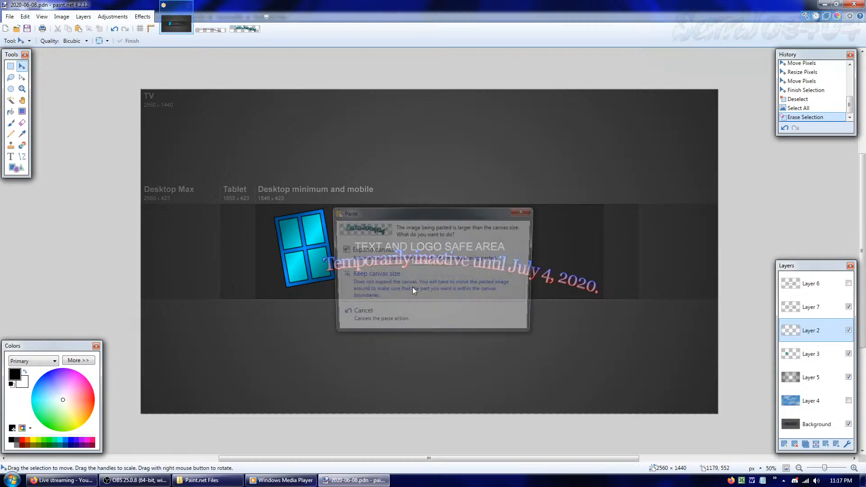
click(437, 296)
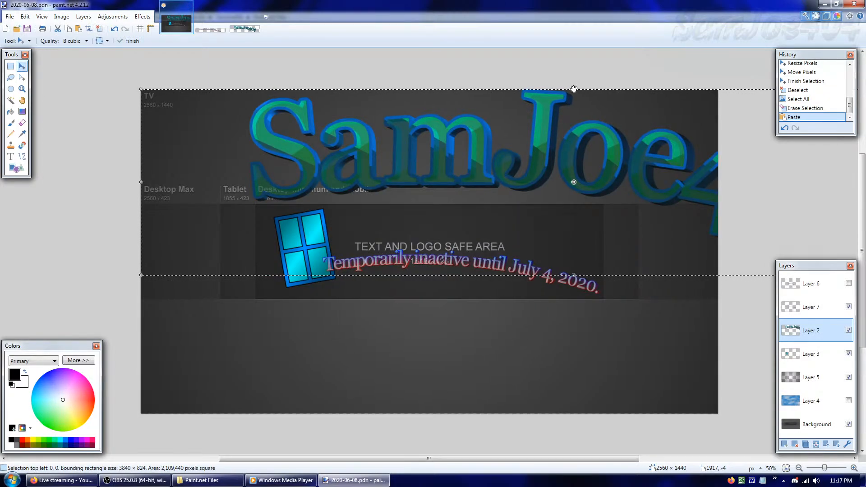
Scale the pasted SamJoe404 lettering to about 1342 × 288 pixels, place it above the inactivity text, and deselect it
drag(574, 90, 599, 199)
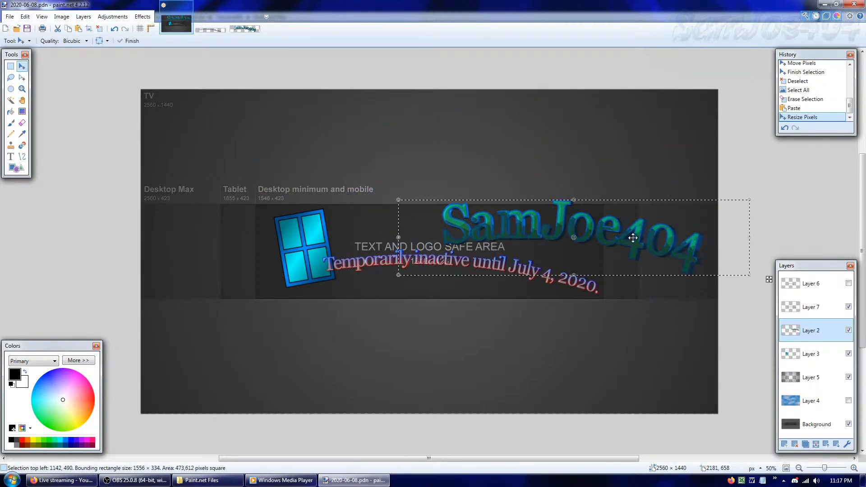
drag(631, 238, 533, 239)
drag(472, 207, 469, 216)
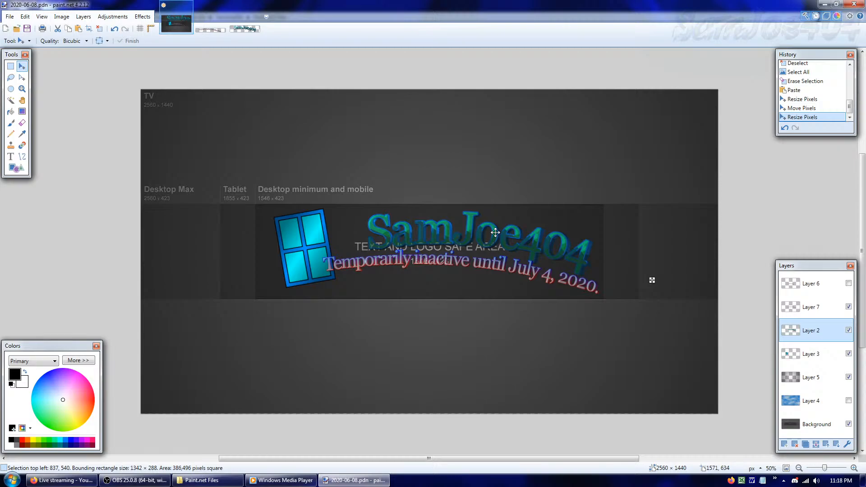
drag(495, 233, 489, 231)
key(ctrl+d)
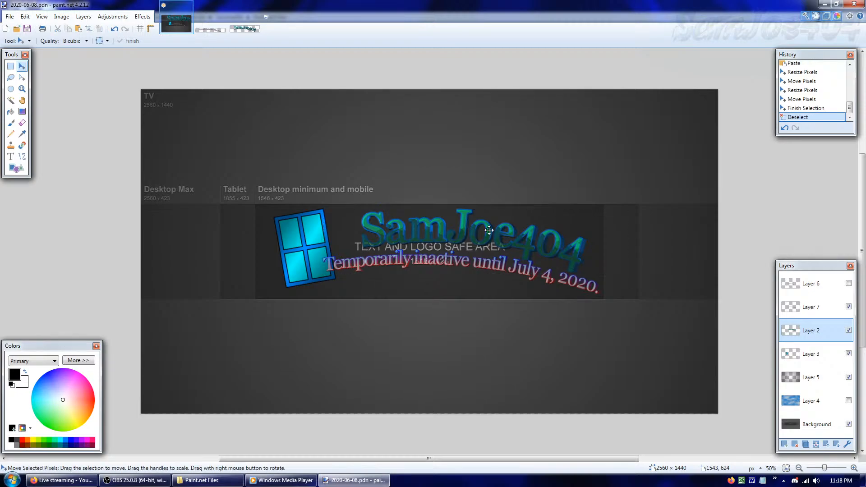
key(alt+Page_Down)
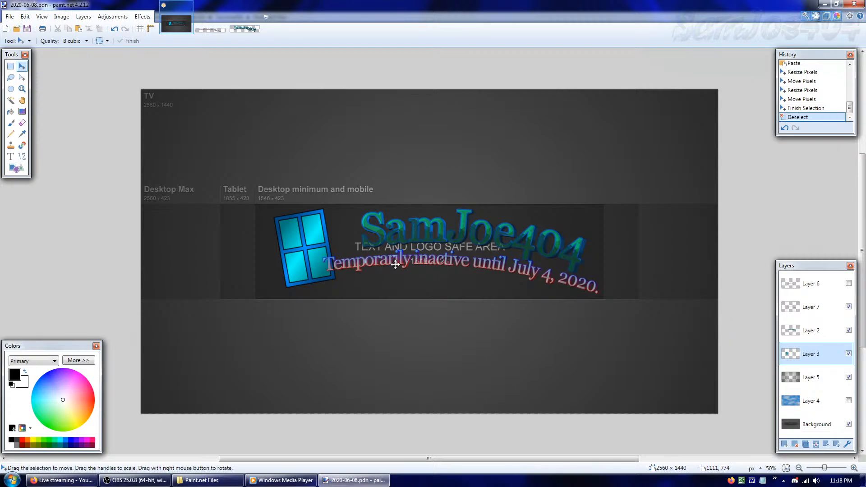
key(ctrl+a)
drag(391, 263, 417, 251)
click(832, 101)
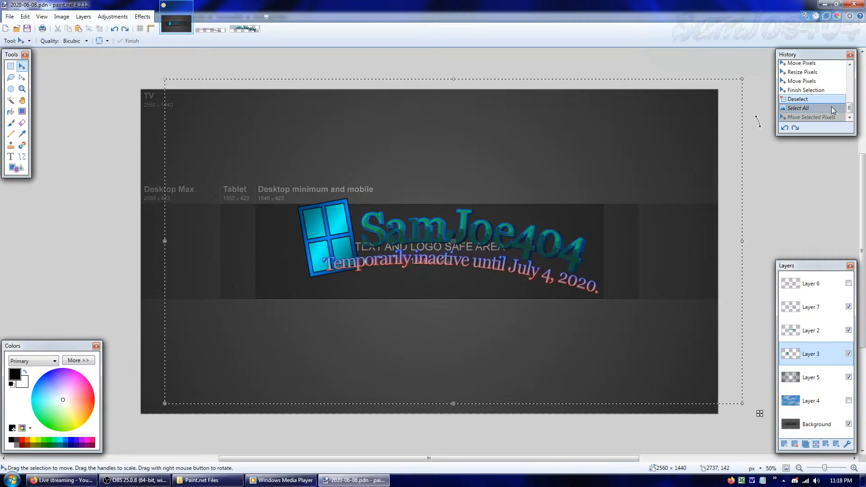
click(804, 81)
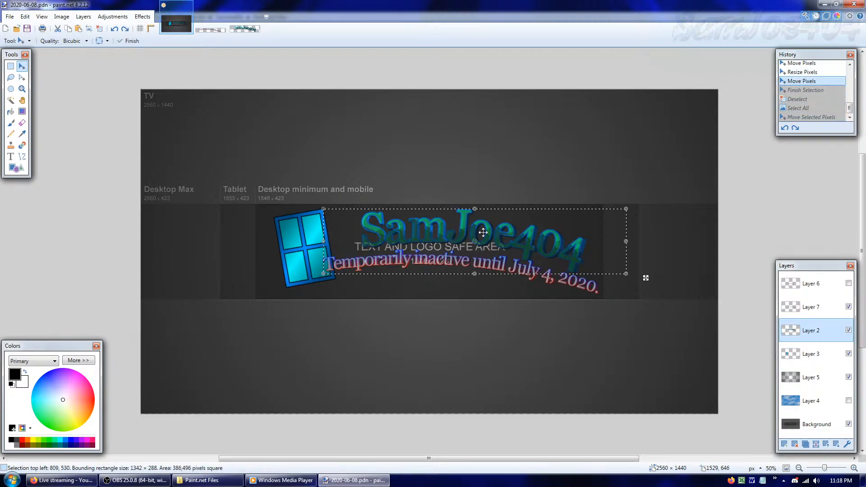
Shift the SamJoe404 lettering against the window logo, rotate it to about 6.07°, and show Layer 4 behind it
drag(486, 240, 458, 243)
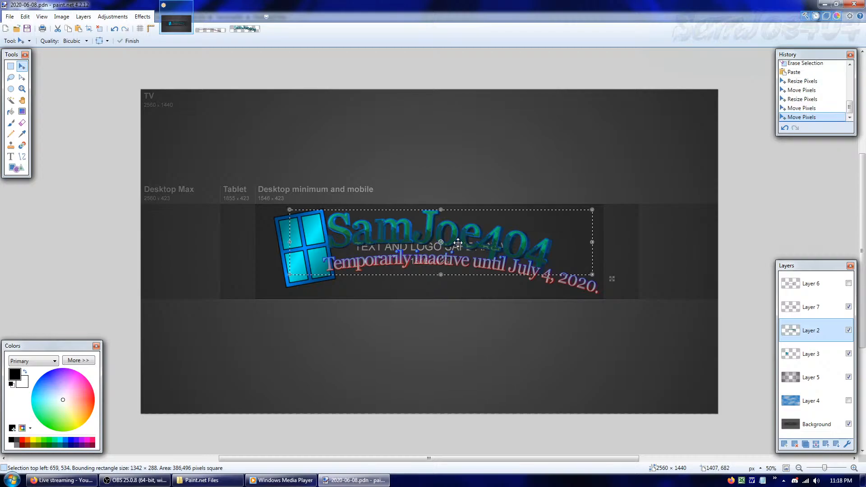
drag(466, 294, 475, 293)
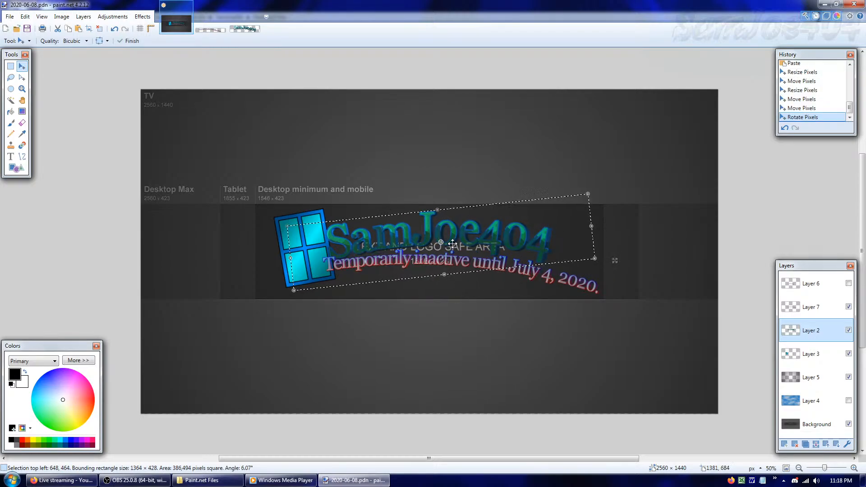
drag(459, 237, 459, 235)
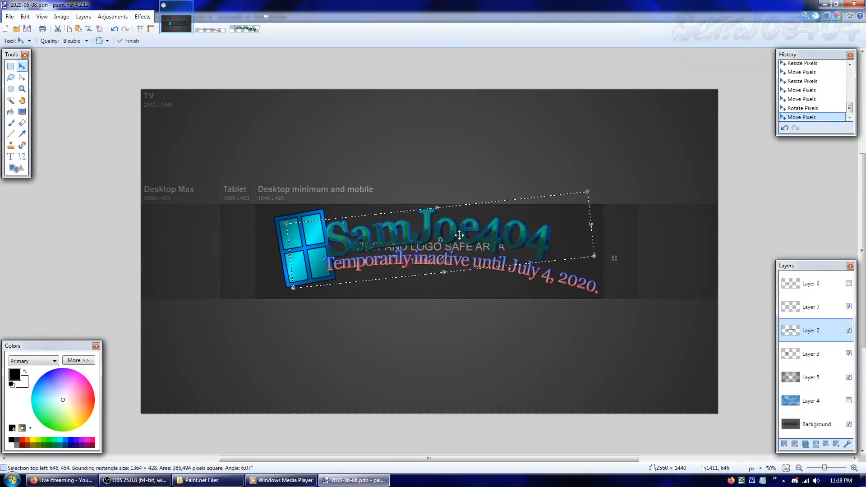
key(ctrl+d)
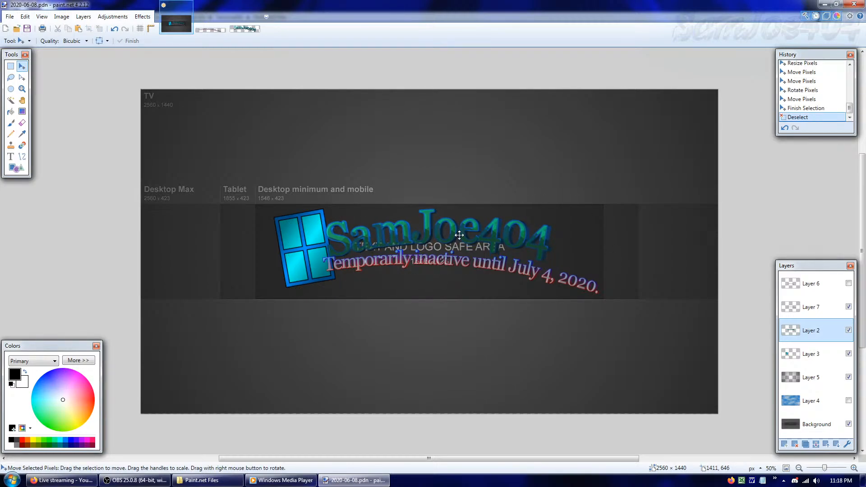
click(848, 400)
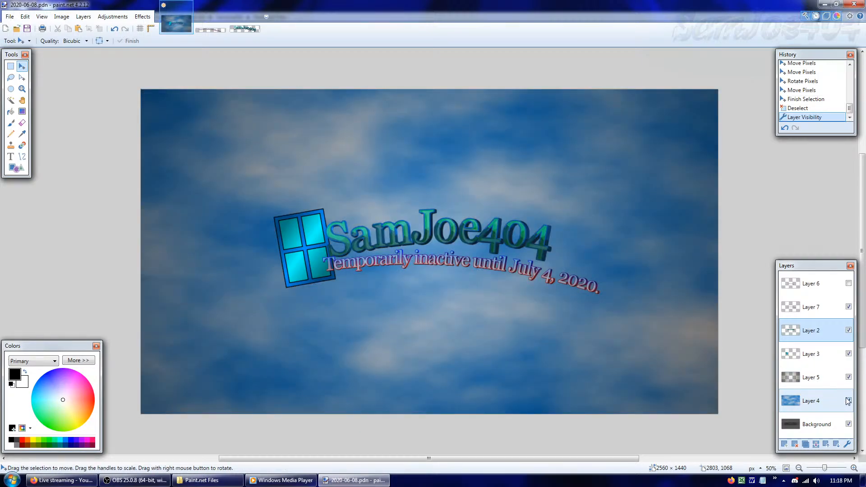
Step back to the lettering's active selection, reduce its rotation to about 3.59°, and deselect it
click(802, 90)
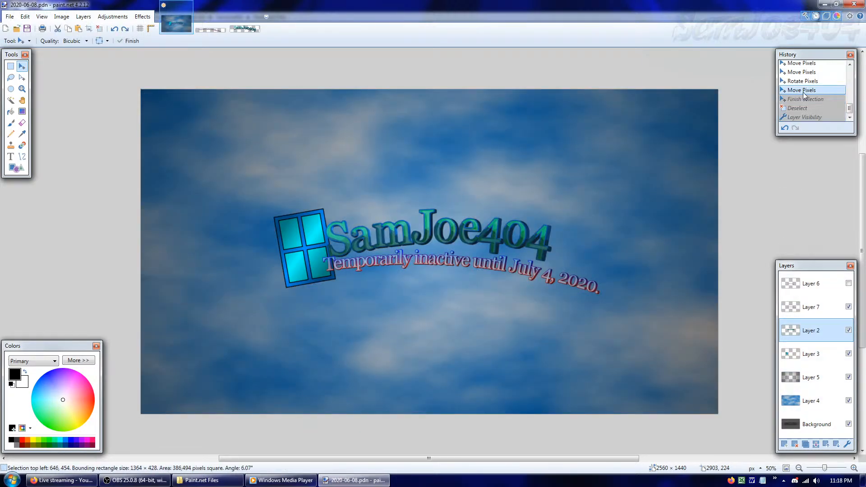
drag(473, 288, 480, 288)
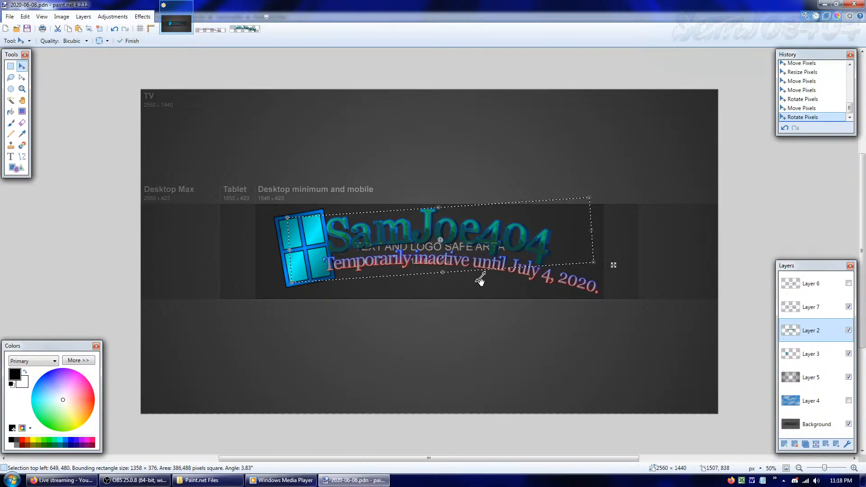
drag(495, 256, 492, 276)
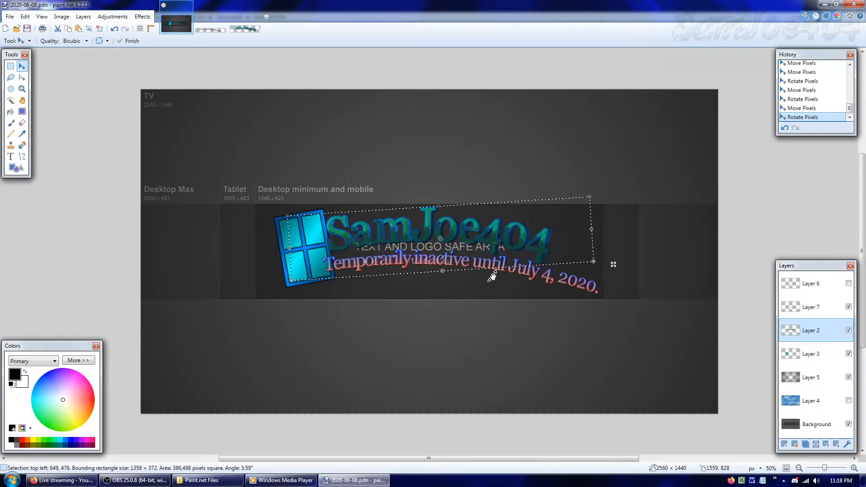
key(ctrl+d)
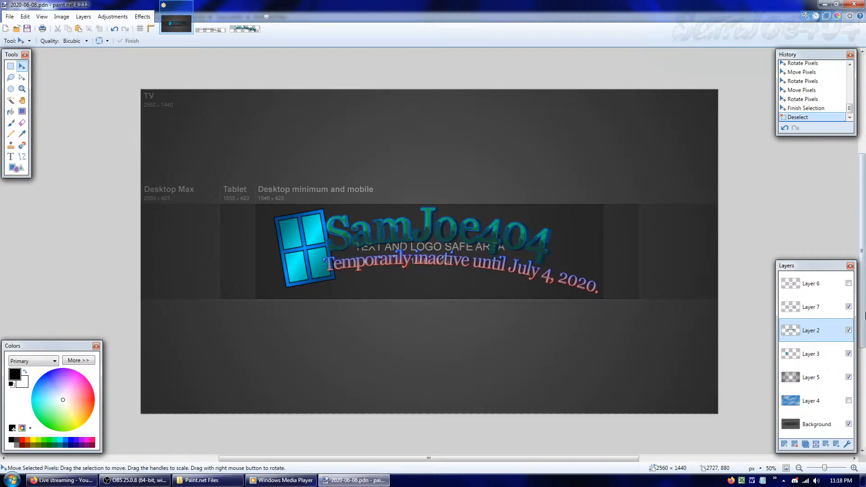
Nudge the window logo on Layer 3 about 26 pixels to the left
click(811, 360)
key(ctrl+a)
key(Left)
key(Left)
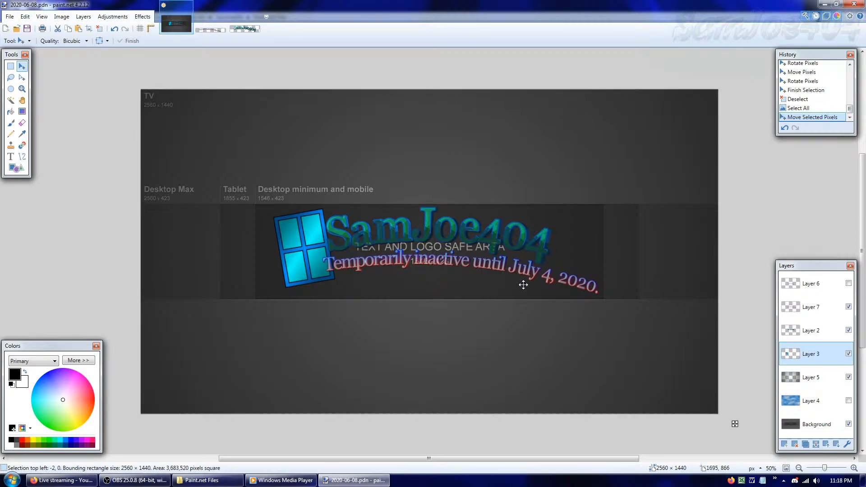
key(Left)
key(Left)
key(Left)
key(Left)
key(Left)
key(Left)
key(Left)
key(Left)
key(Left)
key(Left)
key(Left)
key(Left)
key(Left)
key(Left)
key(Left)
key(Left)
key(Left)
key(Left)
key(Left)
key(Left)
Nudge the SamJoe404 lettering on Layer 2 about 19 pixels left and 7 pixels up, and deselect it
click(811, 332)
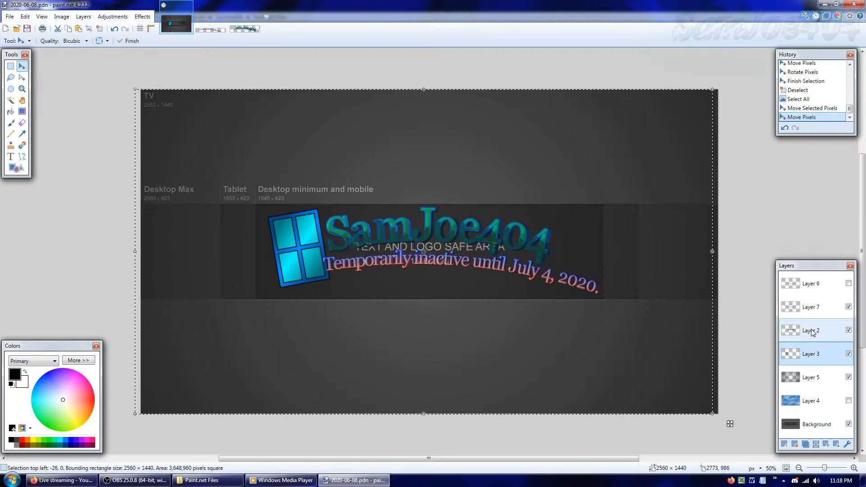
key(Left)
key(Left)
key(Left)
key(Left)
key(Left)
key(Left)
key(Left)
key(Left)
key(Left)
key(Left)
key(Left)
key(Left)
key(Left)
key(Left)
key(Left)
key(Left)
key(Left)
key(Left)
key(Left)
key(Left)
key(Left)
key(Left)
key(Left)
key(Left)
key(Left)
key(Left)
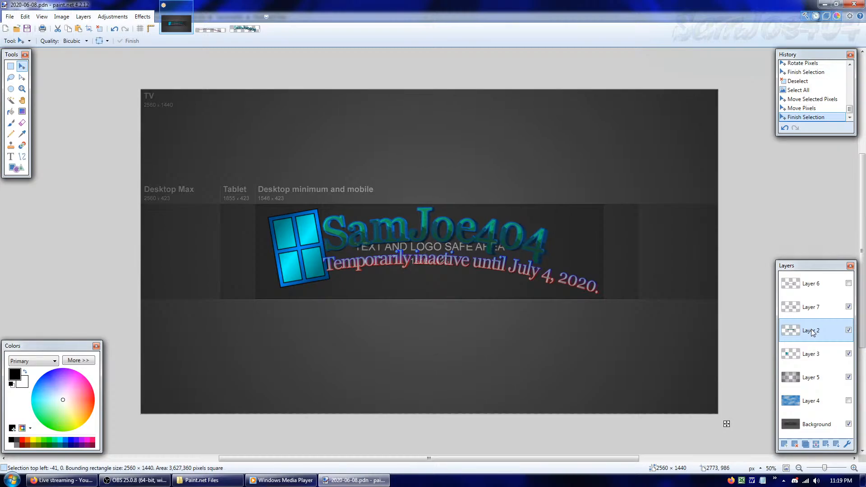
key(Up)
key(Up)
key(Up)
key(Up)
key(Up)
key(Up)
key(Up)
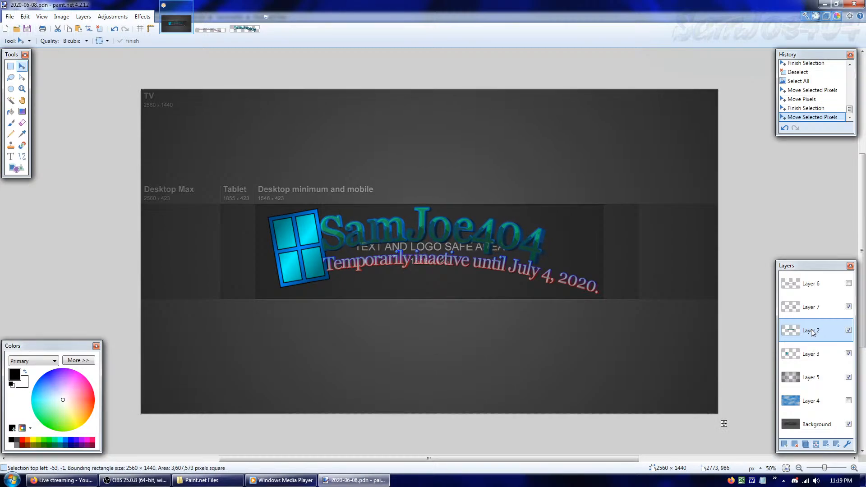
key(Right)
key(Right)
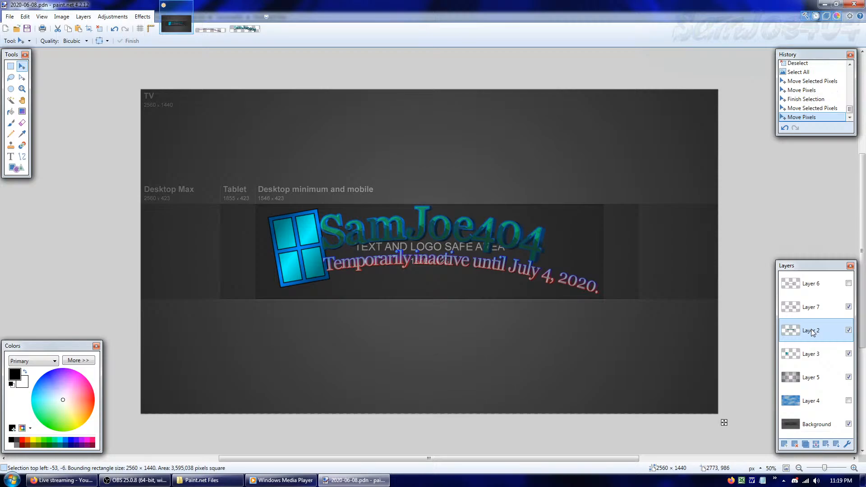
key(Right)
key(Right)
key(Right)
key(Right)
key(Right)
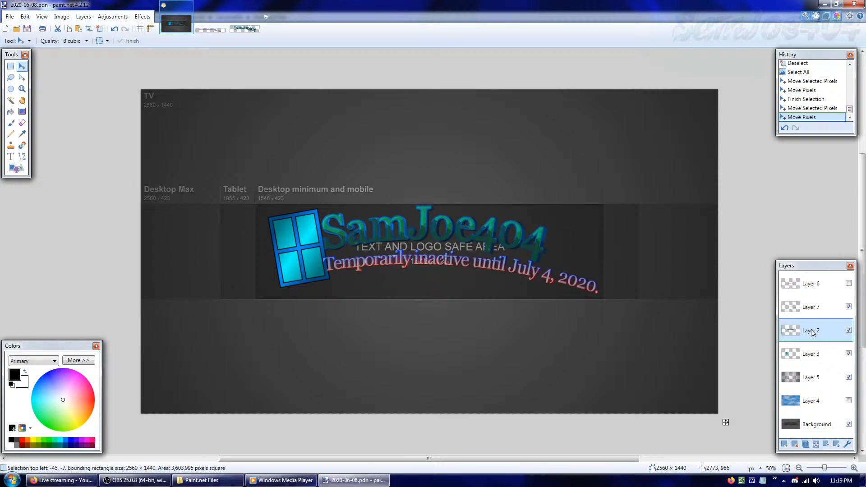
key(ctrl+d)
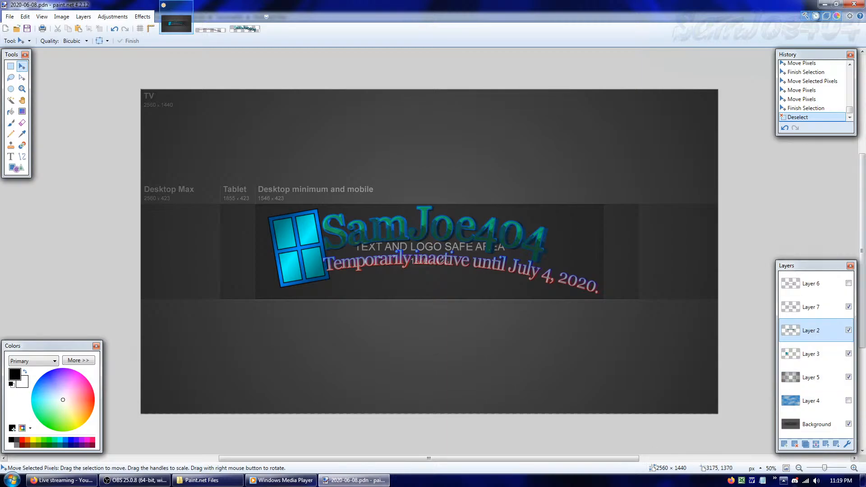
Undo the logo and lettering nudges and the lettering's last rotation, restoring the lettering's active selection on Layer 2
drag(821, 469, 828, 468)
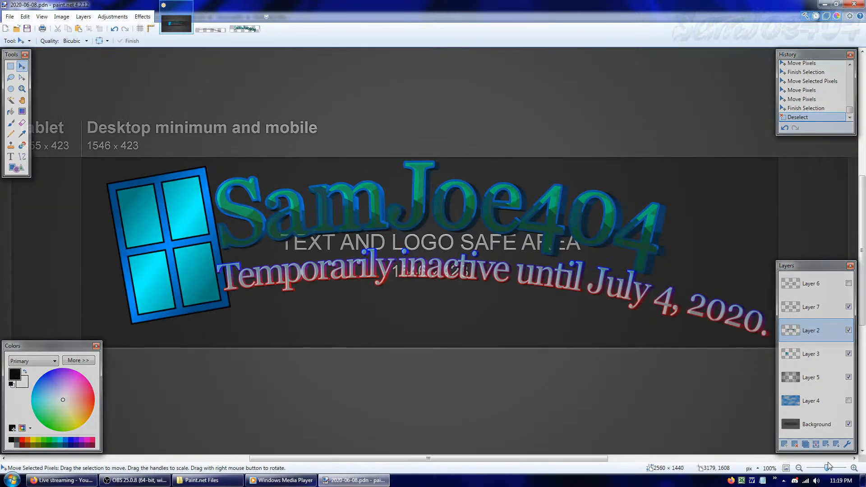
click(786, 468)
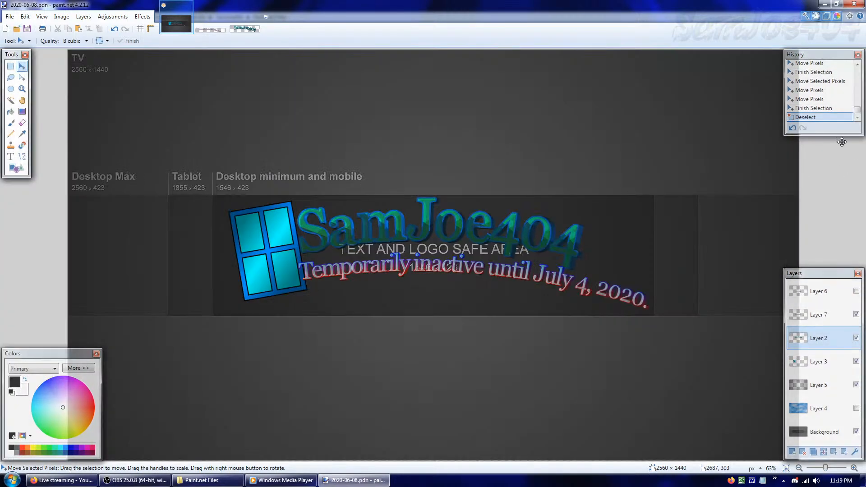
scroll(819, 92, up, 3)
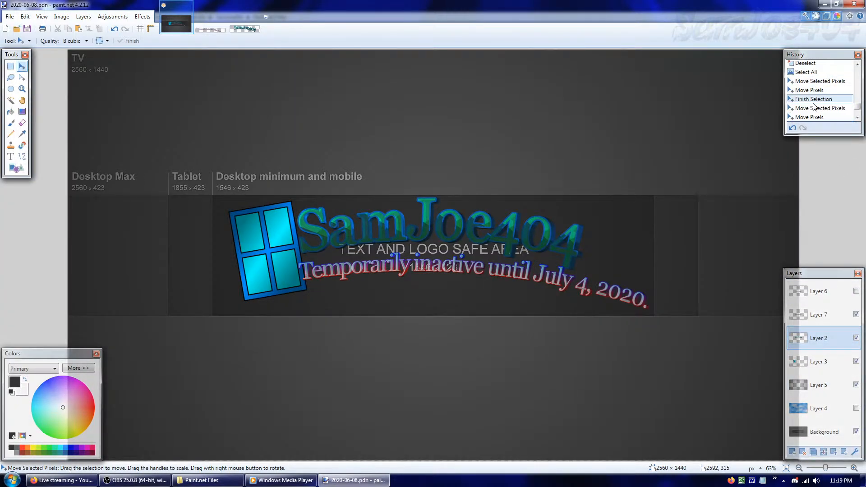
click(819, 81)
scroll(816, 81, up, 3)
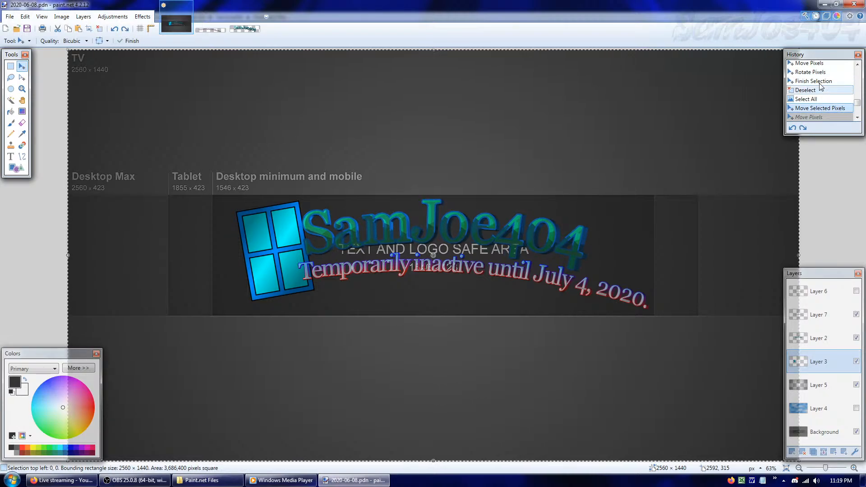
click(814, 74)
click(813, 64)
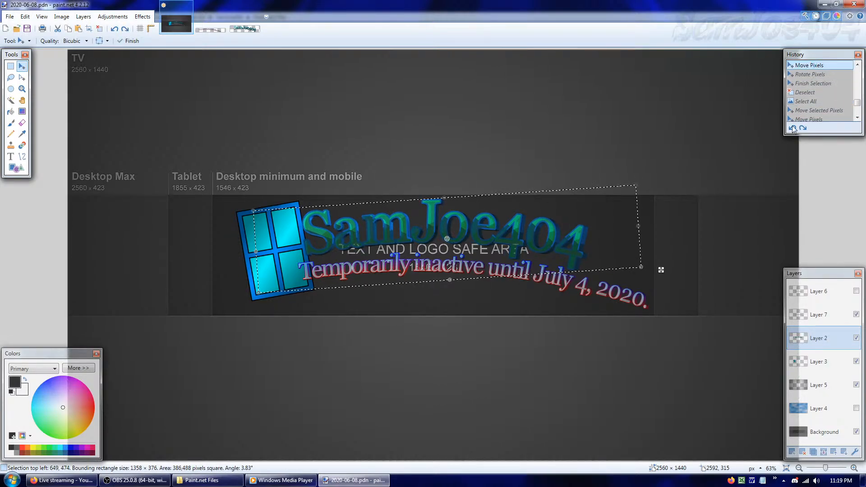
Straighten the SamJoe404 lettering, move it right above the inactivity text, enlarge it to about 1394 × 299 pixels, and deselect it
drag(635, 275, 630, 287)
drag(552, 253, 613, 257)
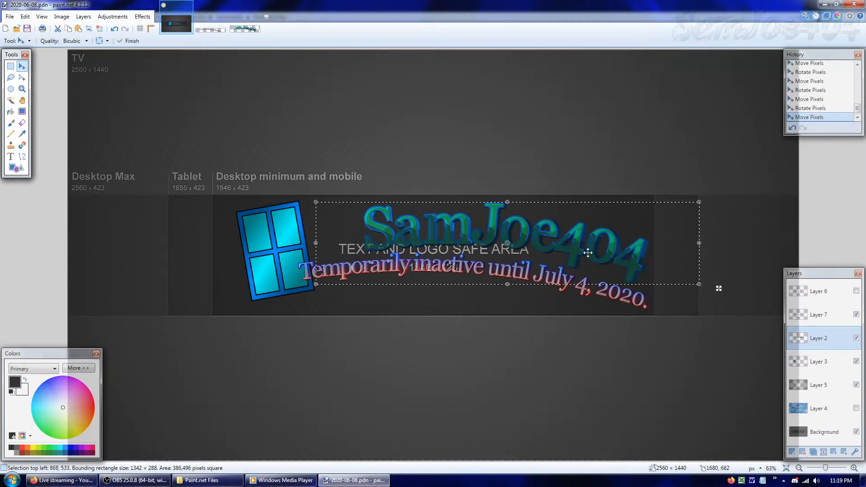
drag(317, 204, 300, 195)
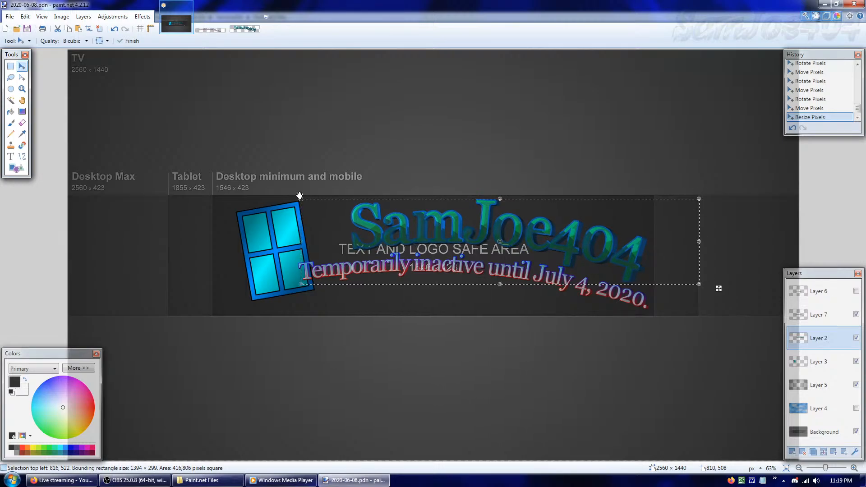
key(ctrl+d)
Move the window logo on Layer 3 about 69 pixels left and 7 pixels down, near the safe area's left edge
click(819, 361)
key(ctrl+a)
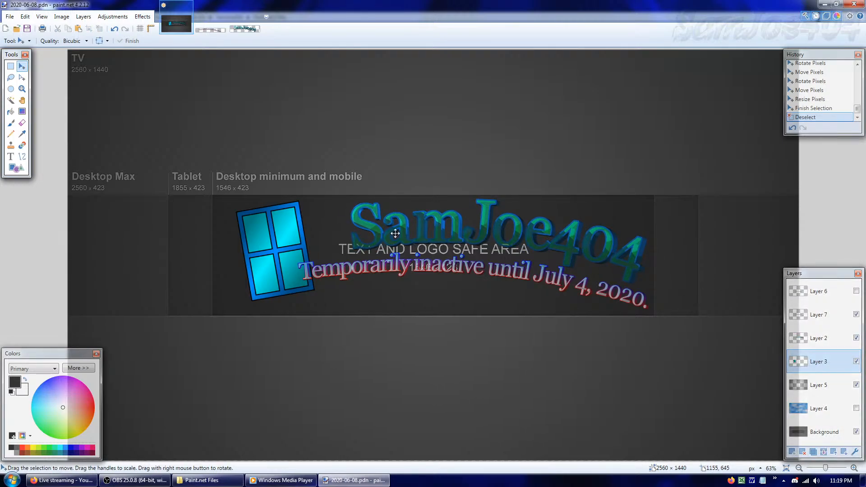
mouse_move(394, 234)
mouse_down()
mouse_move(370, 234)
mouse_move(377, 235)
mouse_up()
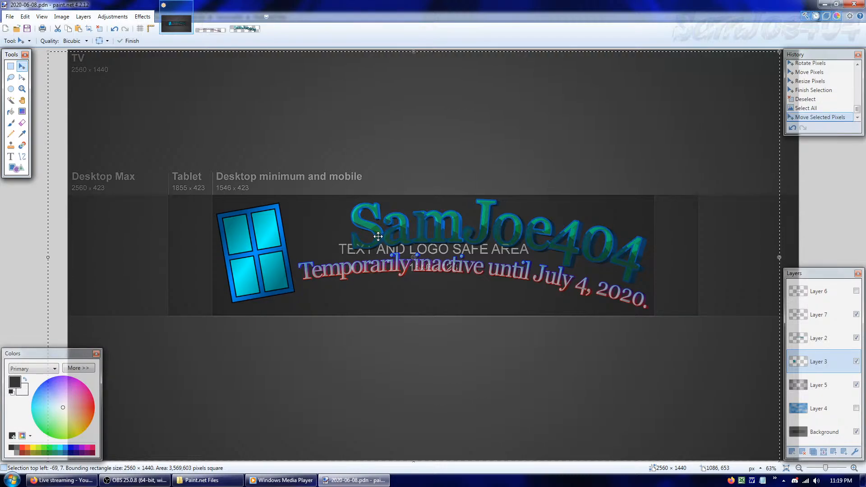
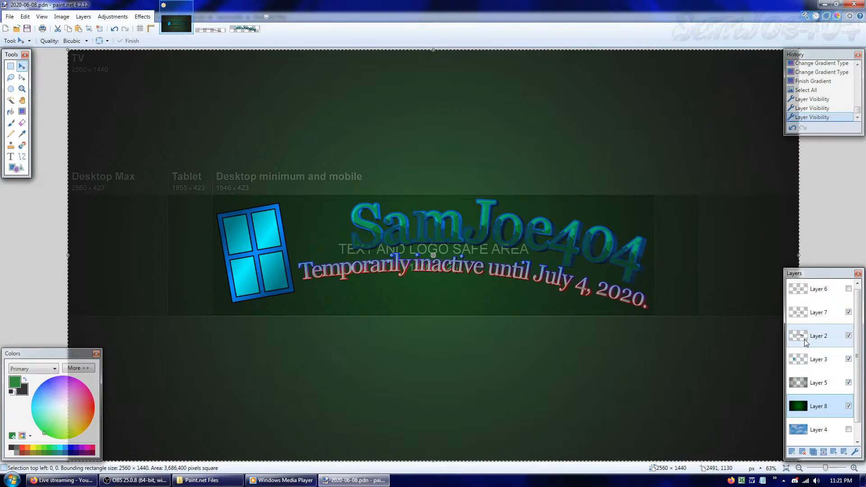
Scale the inactivity text's selection on Layer 7 down to about 2388 × 1343 pixels, position it under the lettering, and deselect it
click(812, 312)
drag(64, 53, 94, 74)
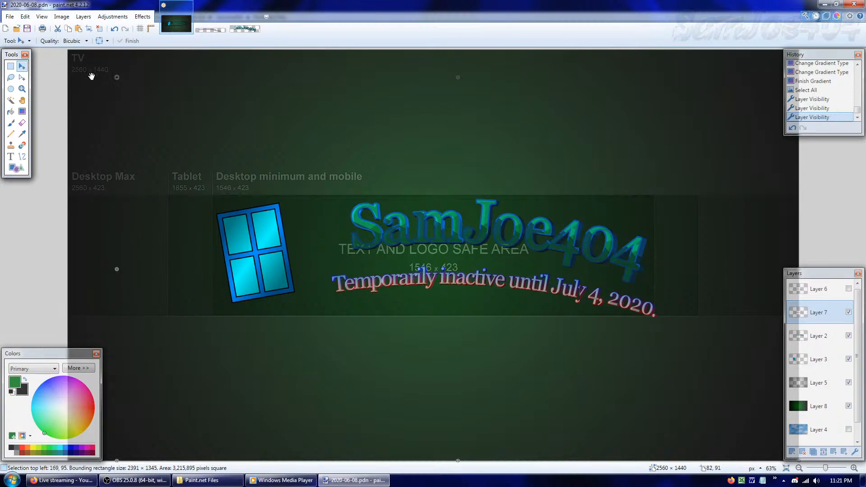
drag(633, 306, 633, 299)
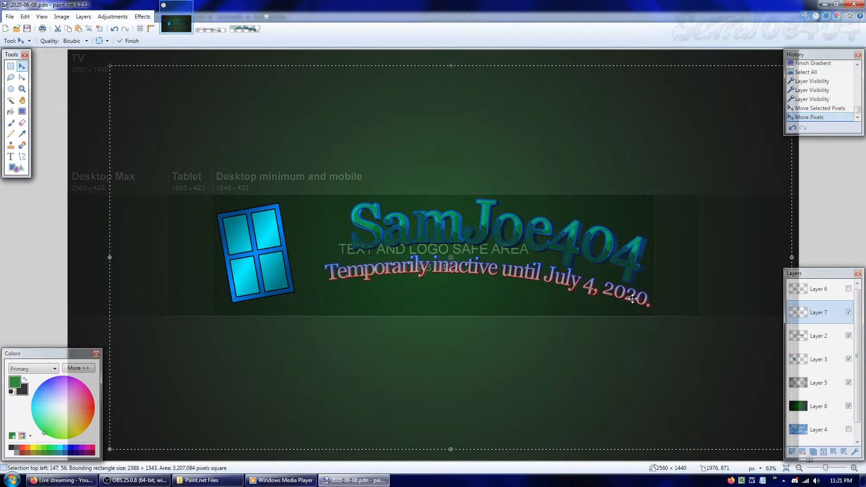
key(ctrl+d)
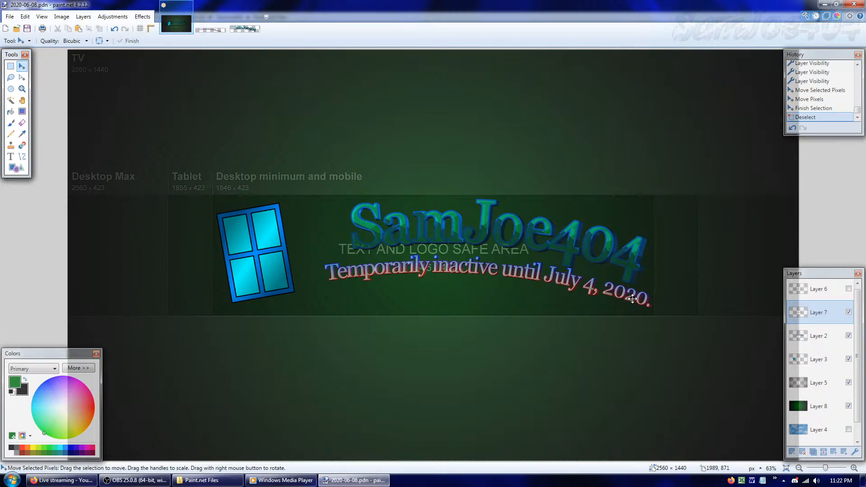
Move the window logo on Layer 3 about 92 pixels right, towards the lettering, and deselect it
click(818, 361)
drag(323, 257, 349, 257)
key(ctrl+d)
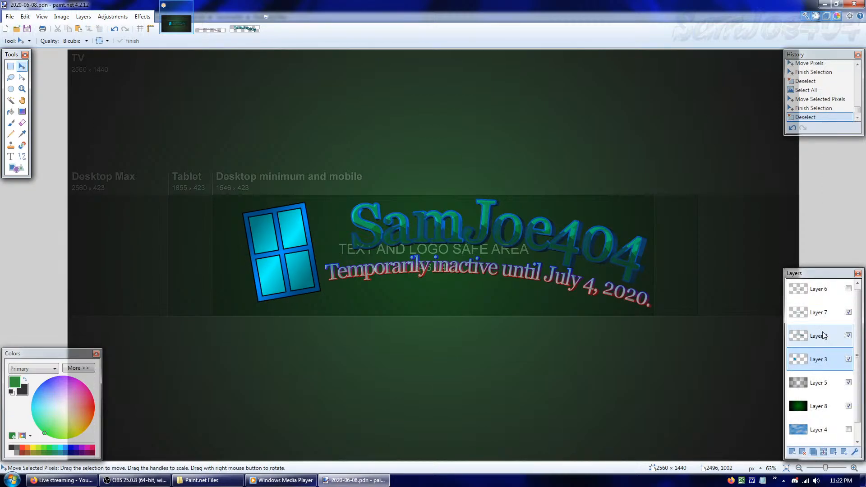
Move the SamJoe404 lettering on Layer 2 about 85 pixels left, close beside the logo
click(819, 336)
key(ctrl+a)
drag(620, 299, 641, 292)
Nudge the inactivity text on Layer 7 about 18 pixels left and 9 pixels down, rotate it to -1.36°, and deselect it
click(820, 315)
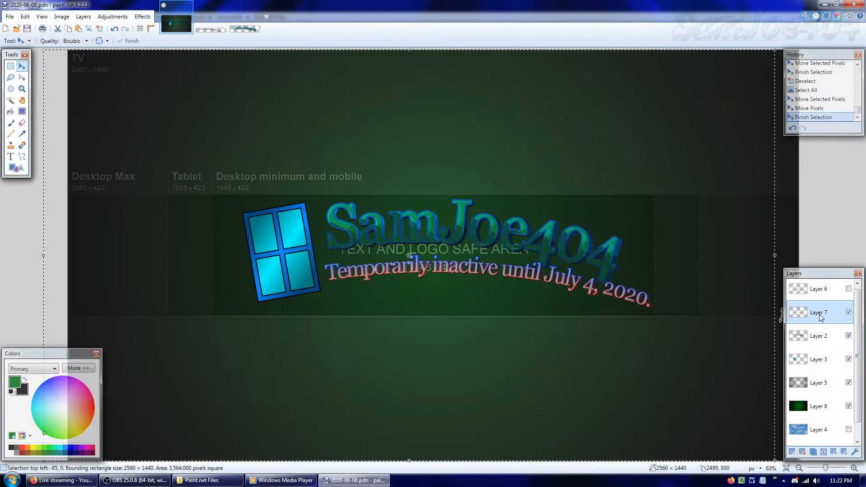
drag(598, 348, 597, 351)
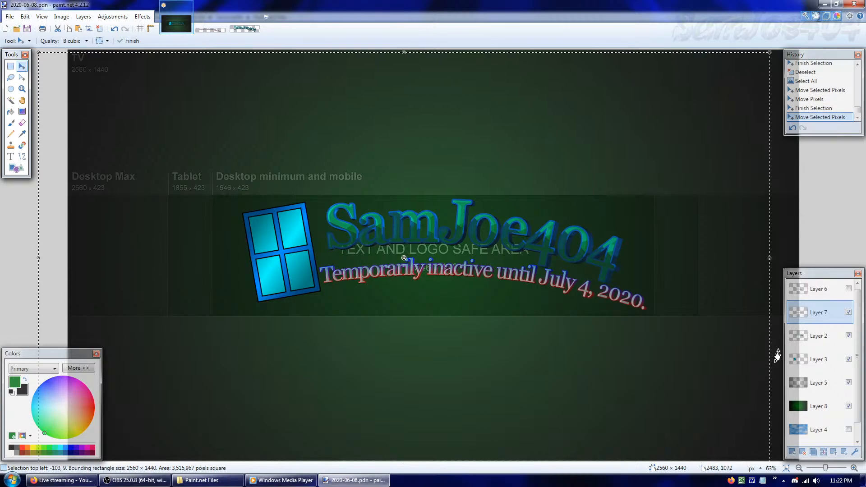
drag(777, 356, 752, 356)
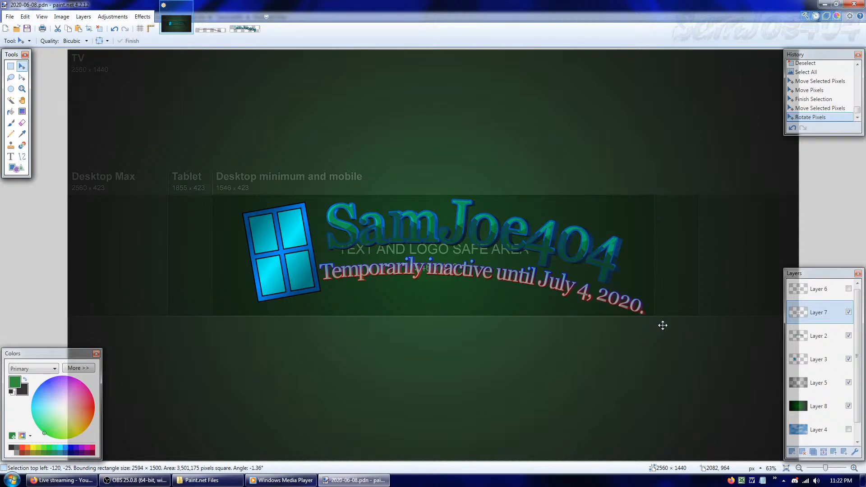
key(ctrl+d)
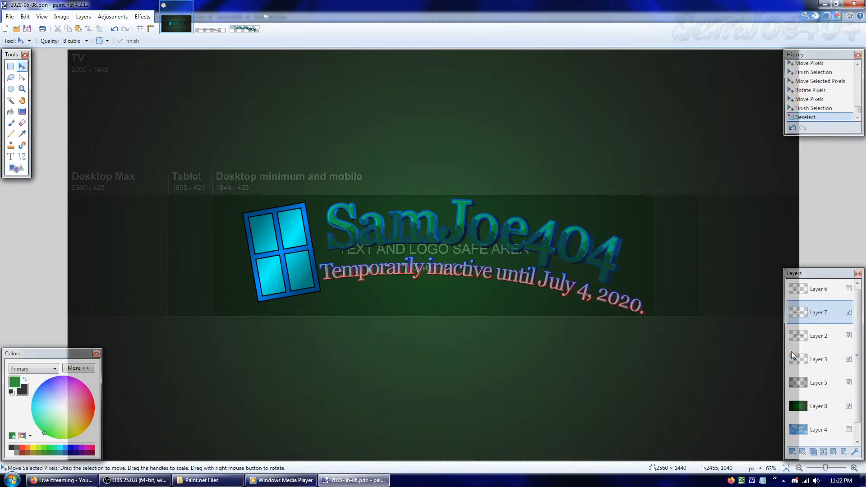
Show Layer 4 and check the whole banner against the cloud texture
click(848, 429)
drag(825, 468, 825, 471)
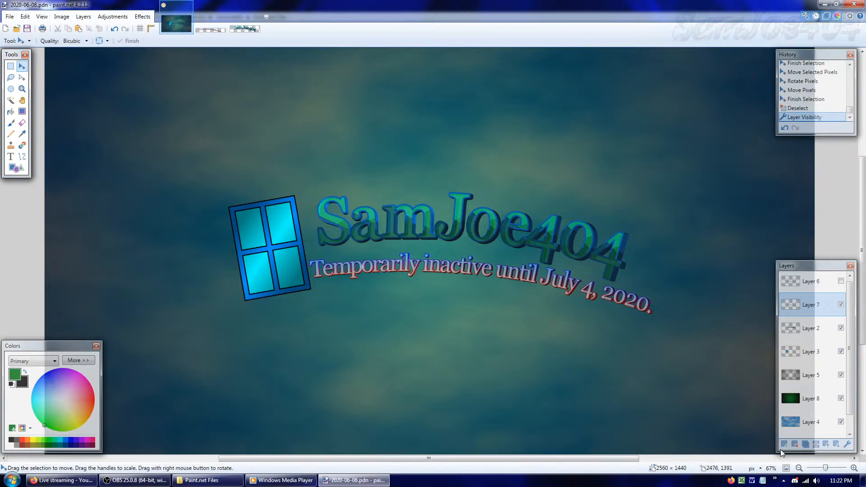
click(786, 469)
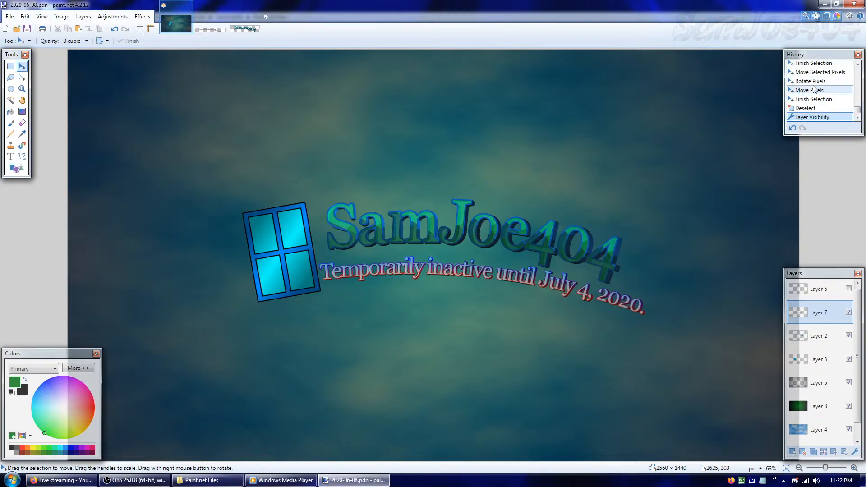
Restore the inactivity text's active selection from the history, shrink it to about 2555 × 1477 pixels, rotate it to -2.35°, and deselect it
click(812, 110)
click(809, 90)
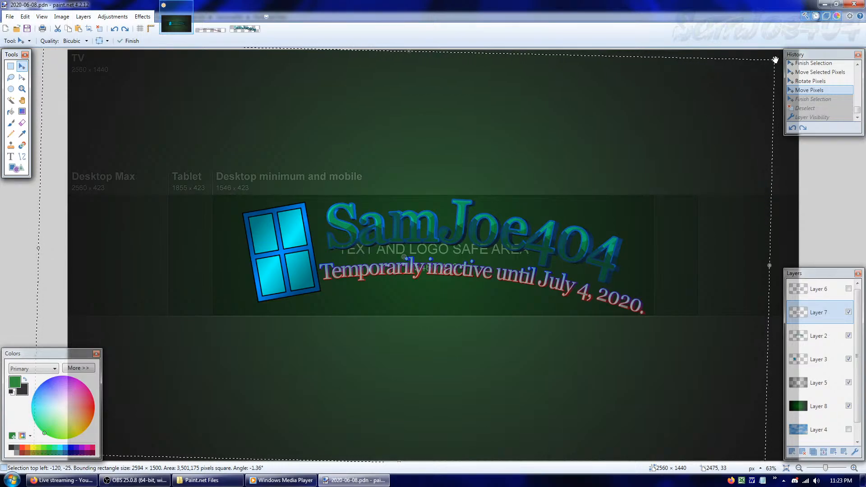
drag(775, 60, 763, 65)
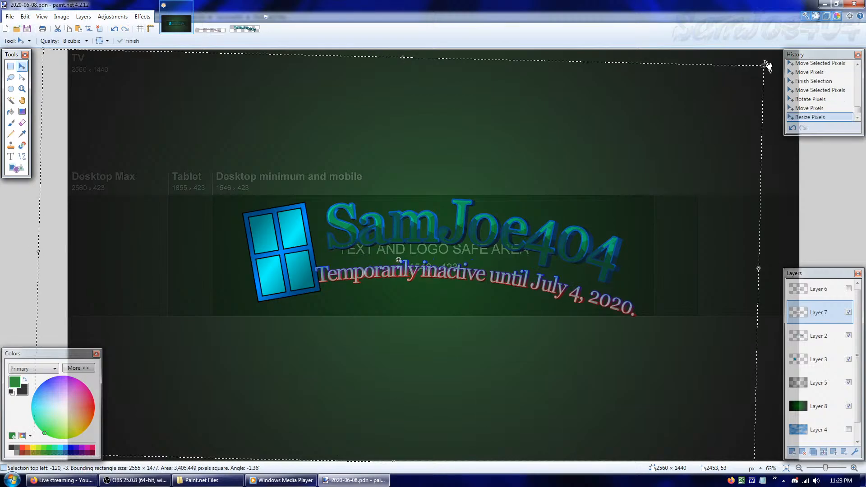
drag(574, 253, 588, 249)
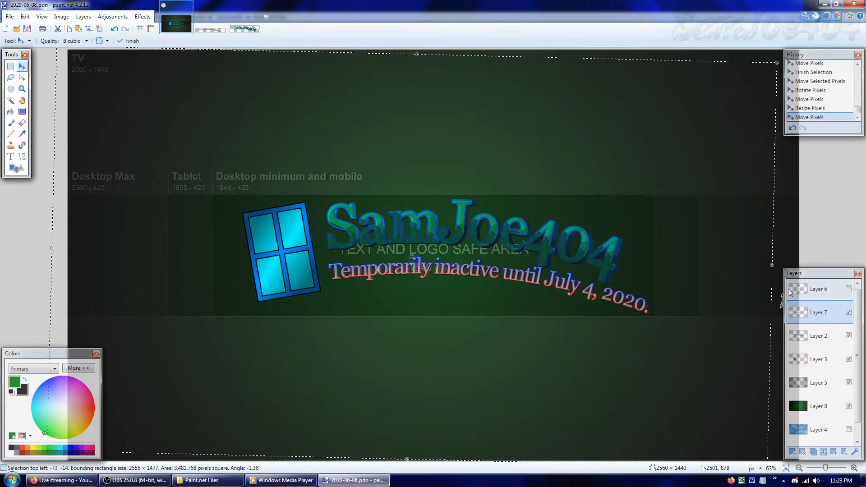
drag(778, 294, 736, 298)
key(ctrl+d)
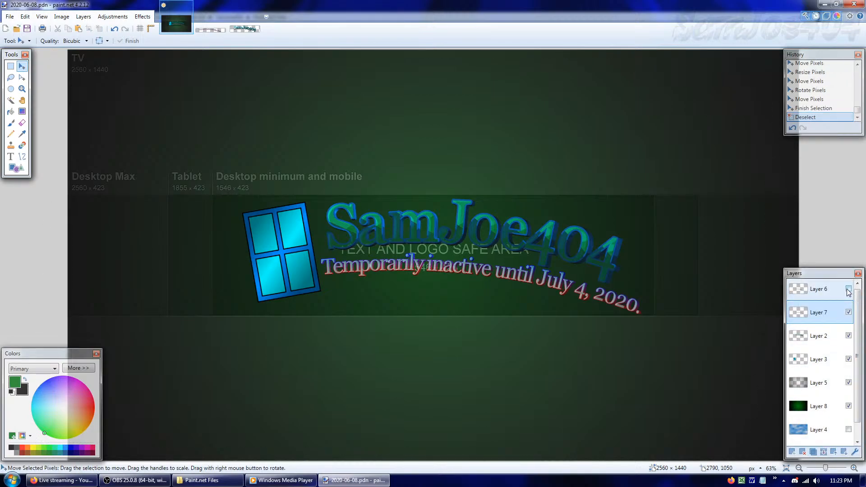
Compare the banner with Layer 4's cloud texture shown and hidden, leaving the layer visible
click(849, 430)
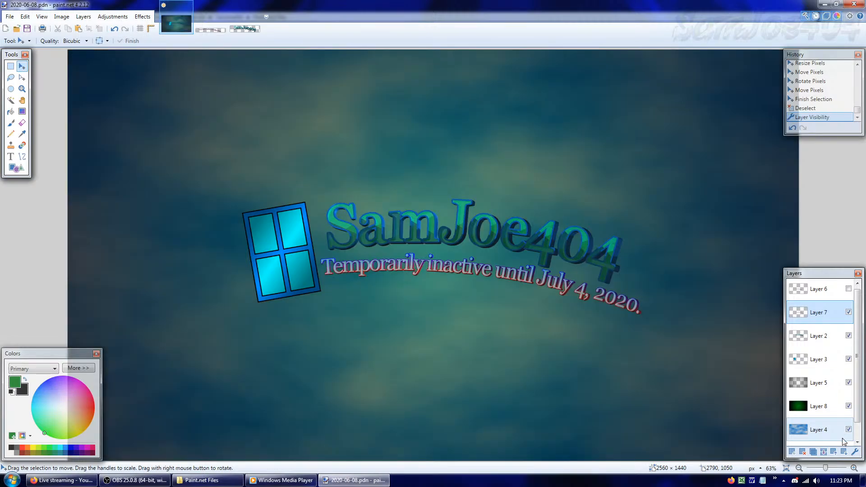
drag(825, 468, 820, 469)
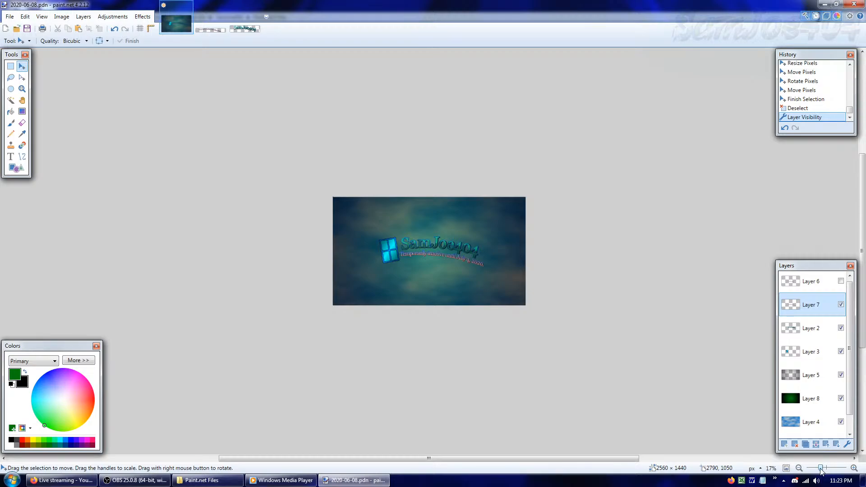
click(785, 468)
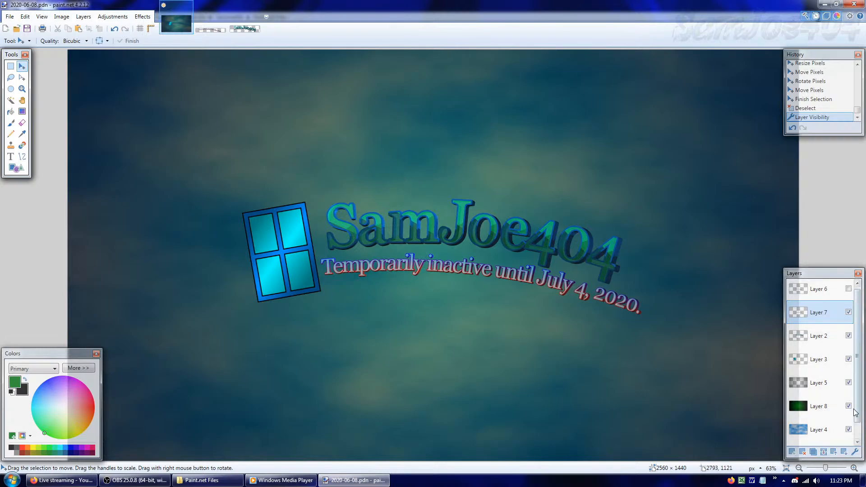
drag(858, 419, 858, 435)
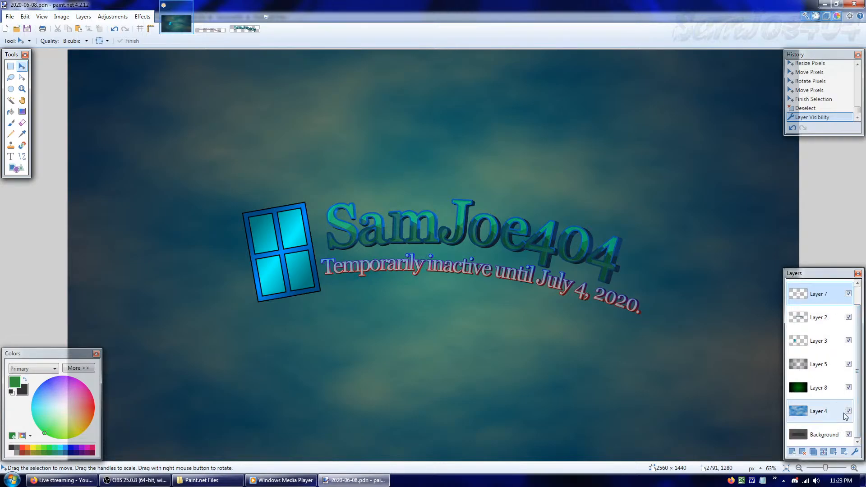
click(848, 412)
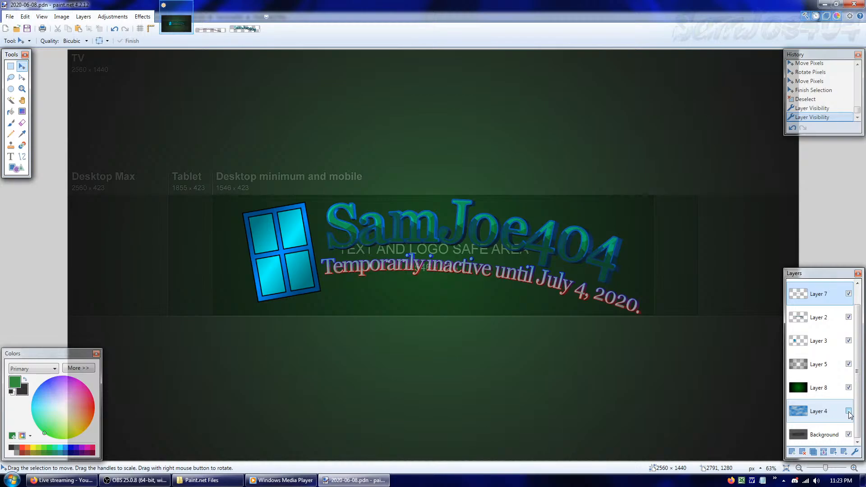
click(848, 412)
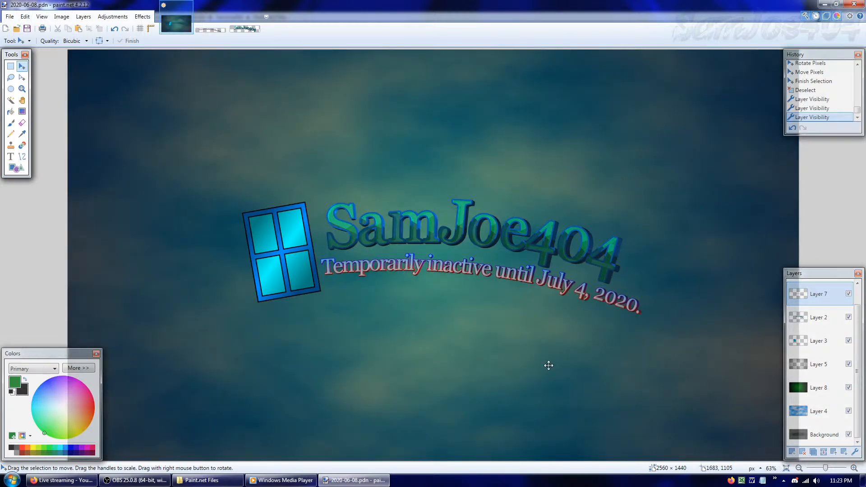
Crop the canvas to 1546 × 423 pixels with a middle anchor, and check the cropped banner
key(ctrl+shift+r)
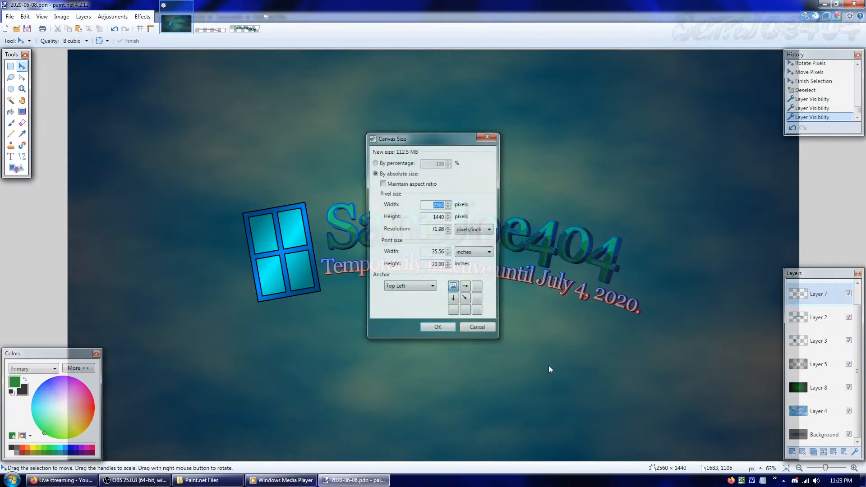
click(465, 300)
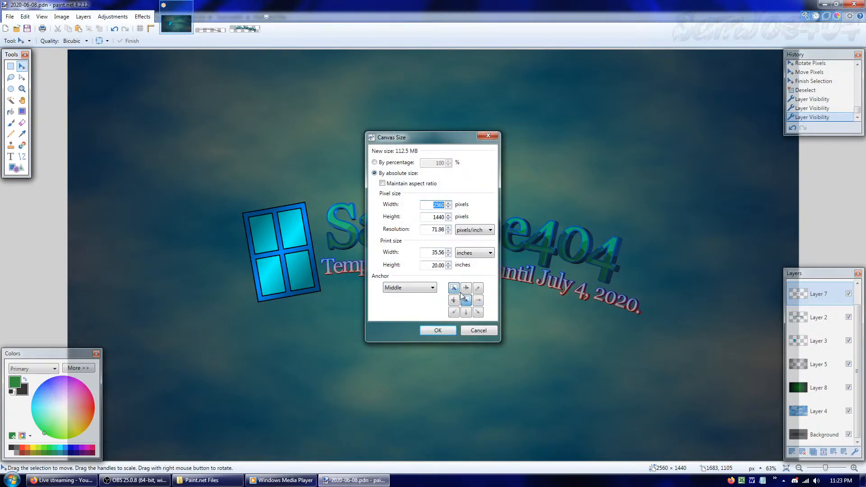
text(1545)
key(BackSpace)
text(6)
key(Tab)
text(42)
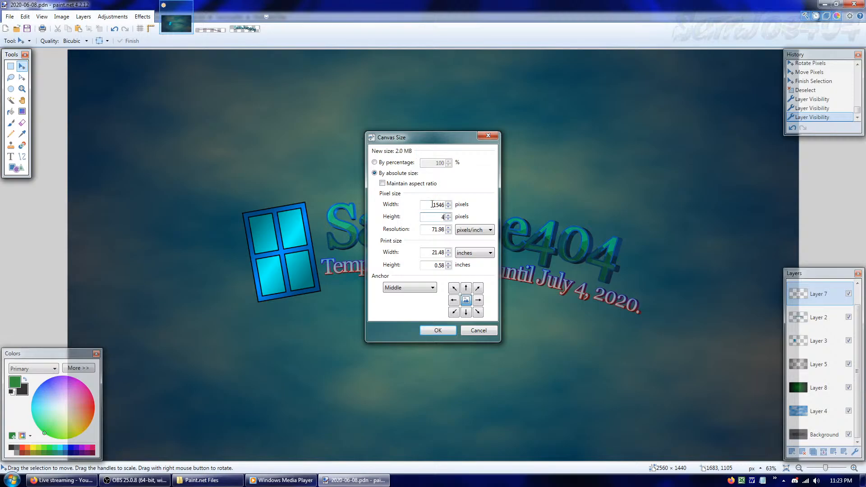
key(Return)
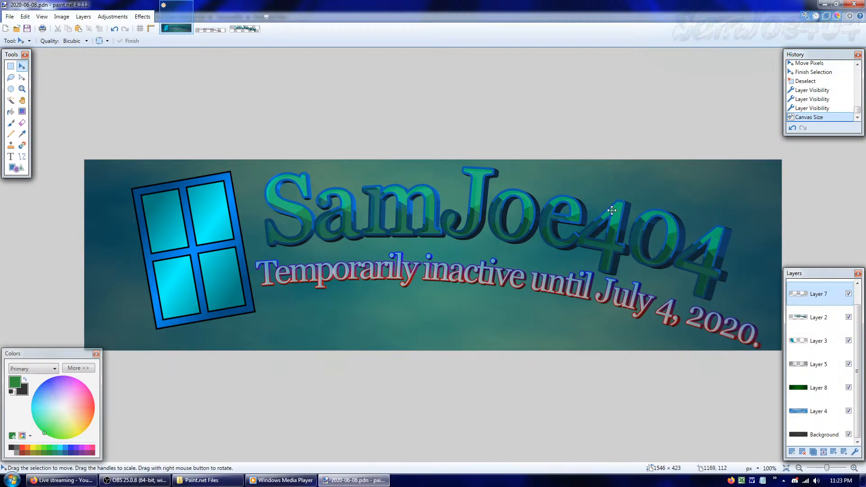
drag(826, 468, 826, 469)
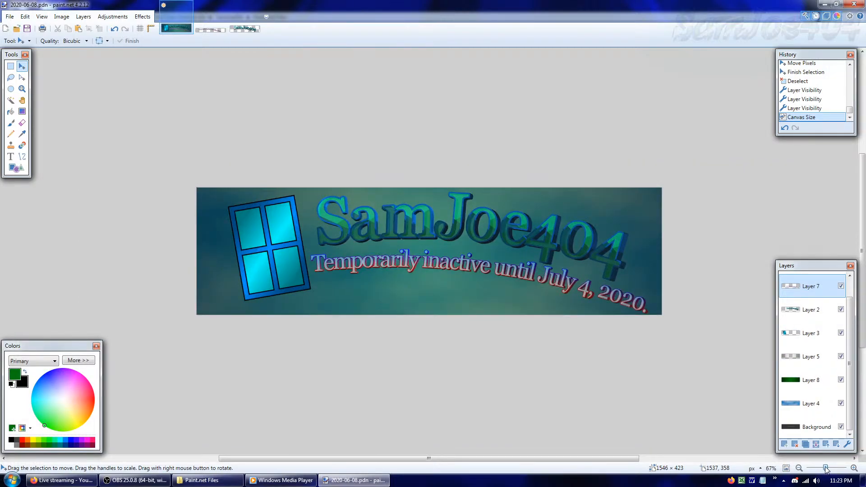
click(785, 469)
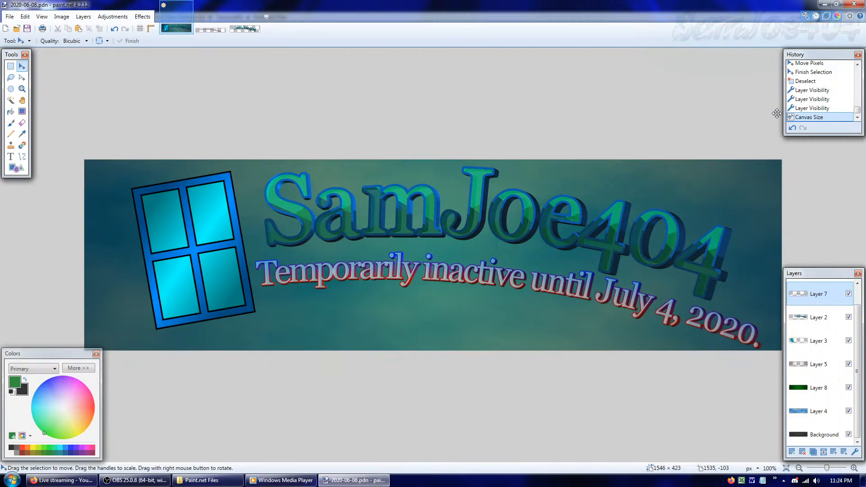
Roll the history back to the inactivity text's active selection, nudge the text about 36 pixels left and 4 pixels up, and deselect it
click(821, 66)
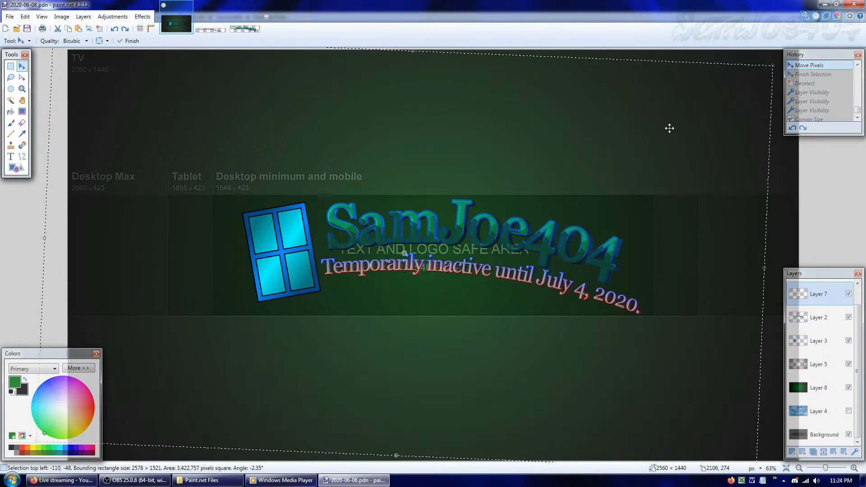
key(Left)
key(Left)
key(Left)
key(Left)
key(Left)
key(Left)
key(Left)
key(Left)
key(Left)
key(Left)
key(Left)
key(Left)
key(Left)
key(Left)
key(Left)
key(Left)
key(Left)
key(Left)
key(Left)
key(Left)
key(Left)
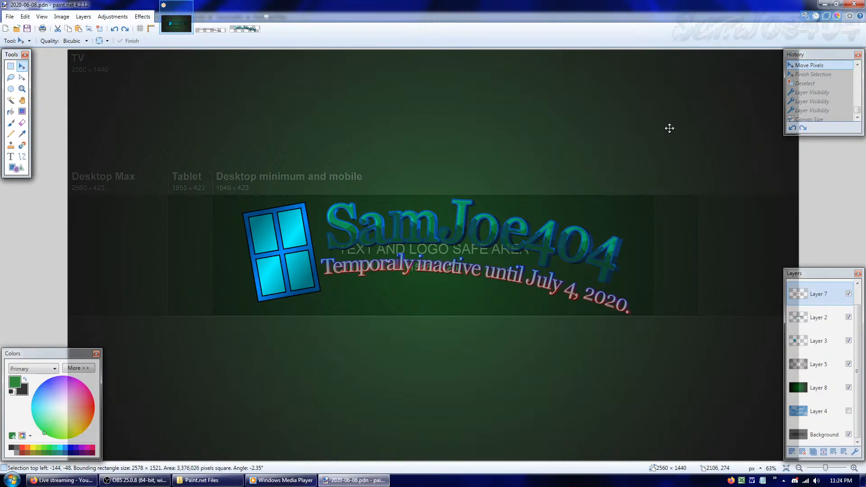
key(Up)
key(Up)
key(Up)
key(Up)
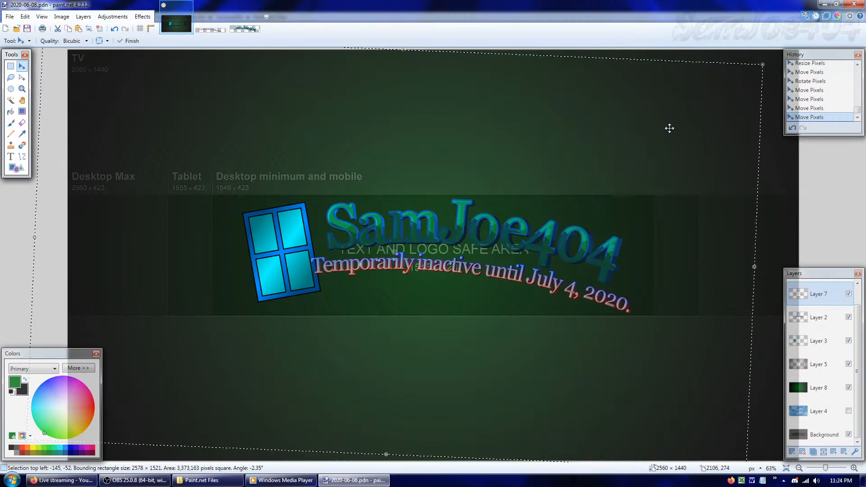
key(Left)
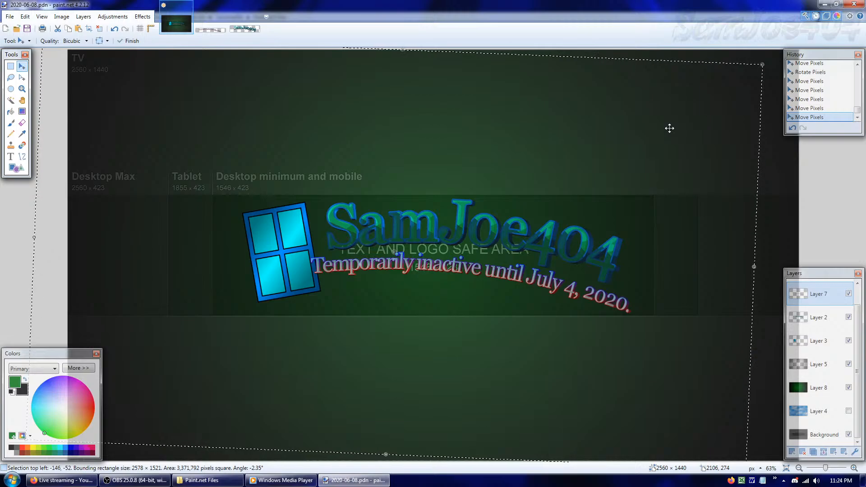
key(ctrl+d)
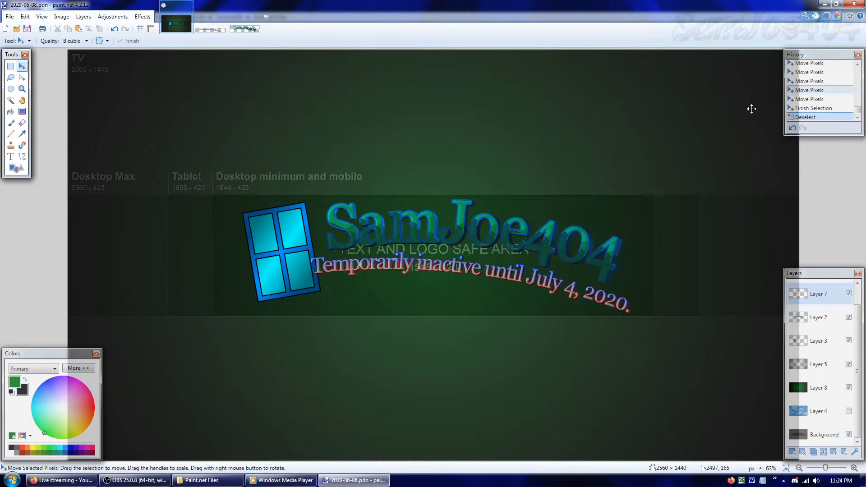
Undo the deselection of the inactivity text and shrink its selection to about 2426 × 1431 pixels
key(ctrl+z)
key(ctrl+z)
drag(753, 267, 710, 267)
Move the inactivity text about 88 pixels right and 7 pixels down, so it starts beside the window logo
key(Right)
key(Right)
key(Right)
key(Right)
key(Right)
key(Right)
key(Right)
key(Right)
key(Right)
key(Right)
key(Right)
key(Right)
key(Right)
key(Right)
key(Right)
key(Right)
key(Right)
key(Right)
key(Right)
key(Right)
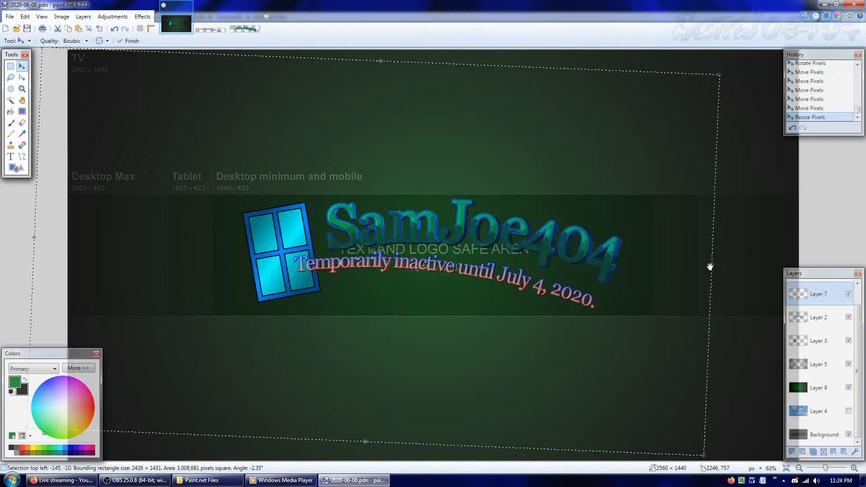
key(Right)
key(Right)
key(Right)
key(Right)
key(Right)
key(Right)
key(Right)
key(Right)
key(Right)
key(Right)
key(Right)
key(Right)
key(Right)
key(Right)
key(Right)
key(Right)
key(Right)
key(Right)
key(Right)
key(Right)
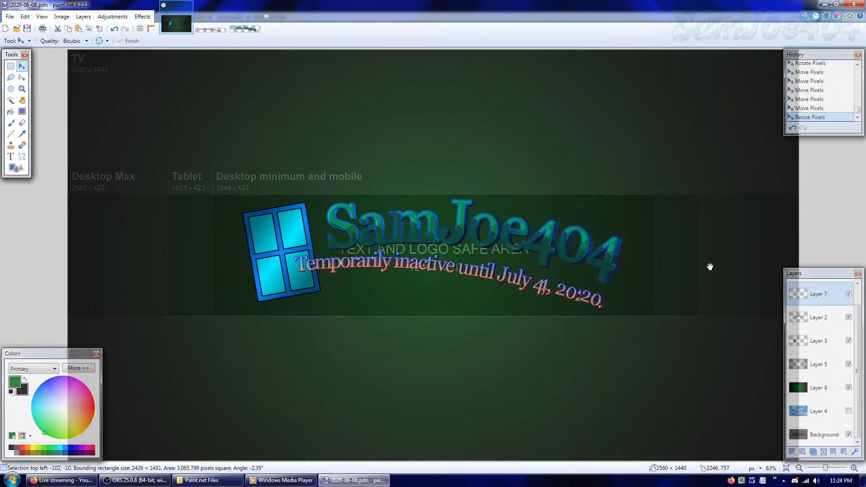
key(Right)
key(Right)
key(Right)
key(Right)
key(Right)
key(Right)
key(Right)
key(Right)
key(Right)
key(Right)
key(Right)
key(Right)
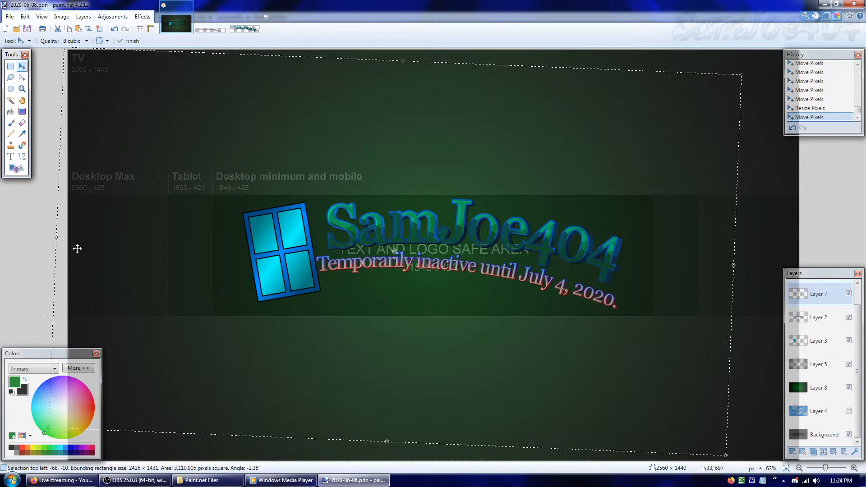
drag(485, 256, 487, 258)
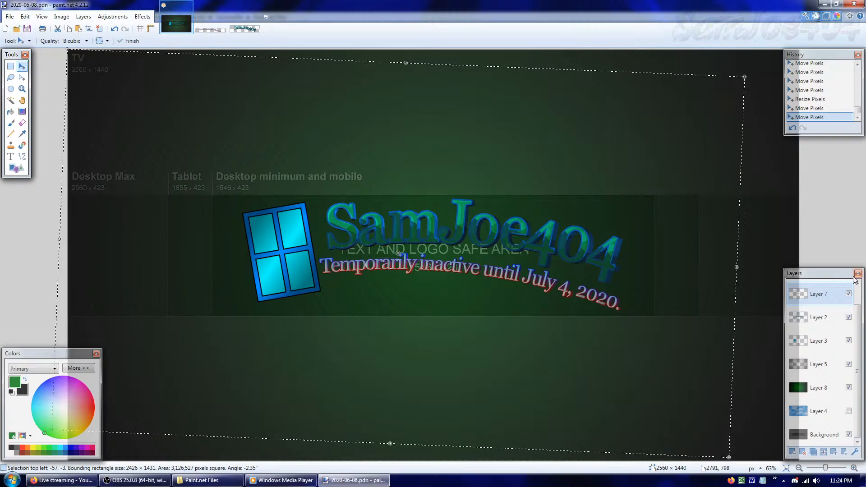
Shrink the inactivity text's selection to about 2401 × 1416 pixels, rotate it to about -2.10°, nudge it up 1 pixel and deselect it
drag(740, 265, 731, 268)
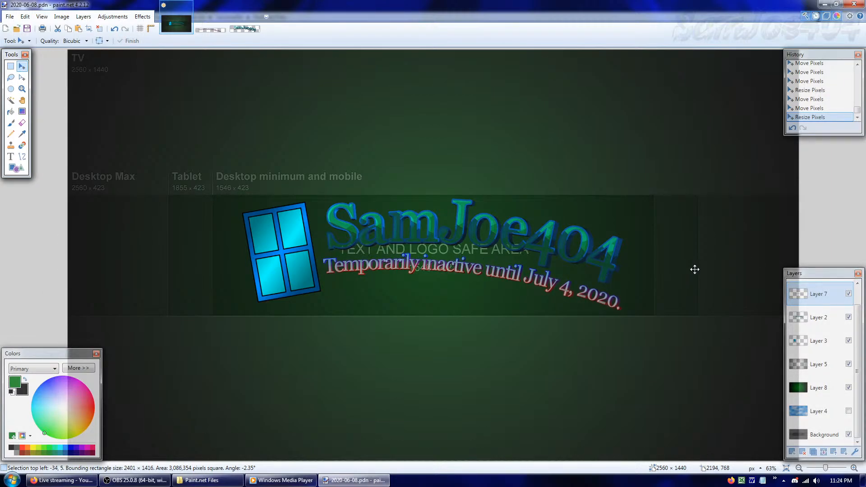
drag(695, 269, 694, 270)
drag(744, 293, 744, 291)
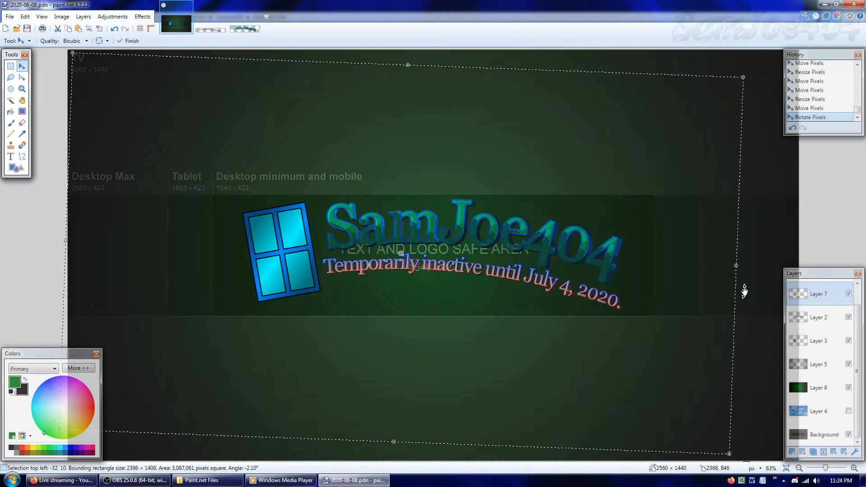
drag(663, 296, 663, 296)
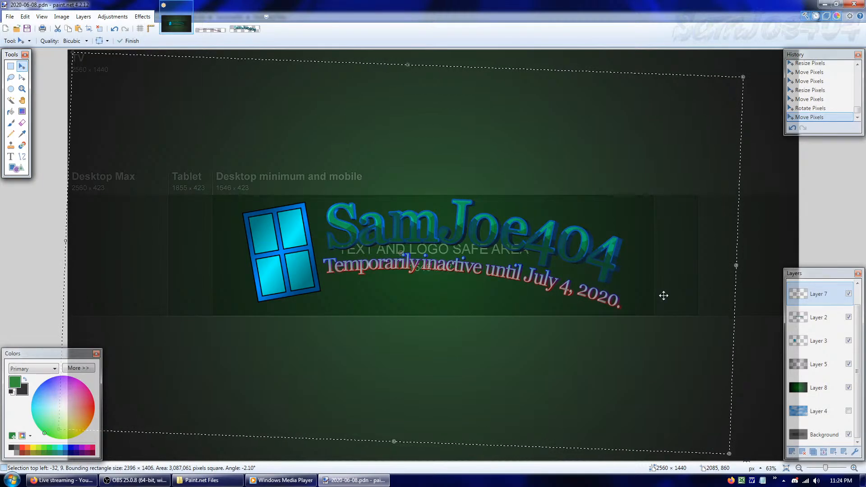
key(ctrl+d)
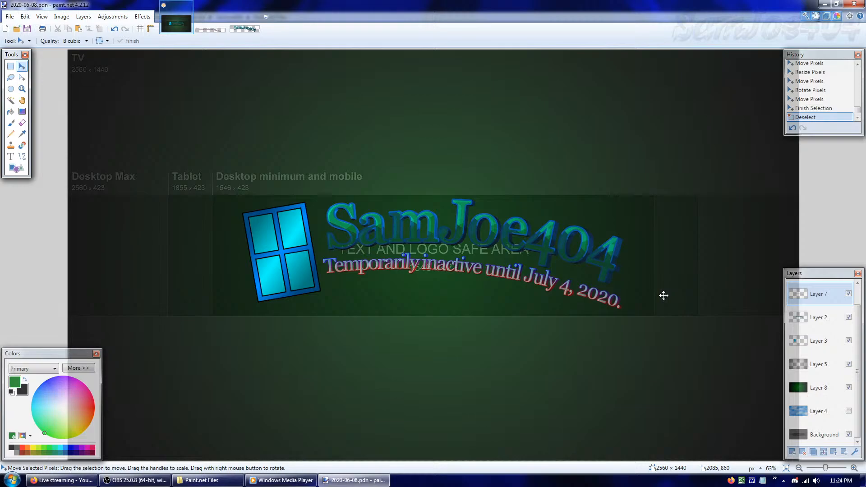
Show the blue cloud background on Layer 4, crop the canvas to 1546 × 423 pixels with a middle anchor, and check the banner at reduced size
click(848, 411)
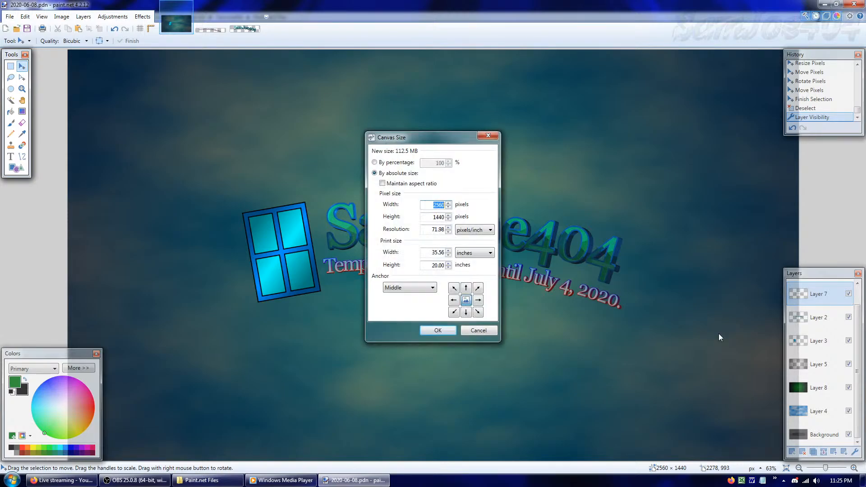
key(BackSpace)
text(6)
key(Tab)
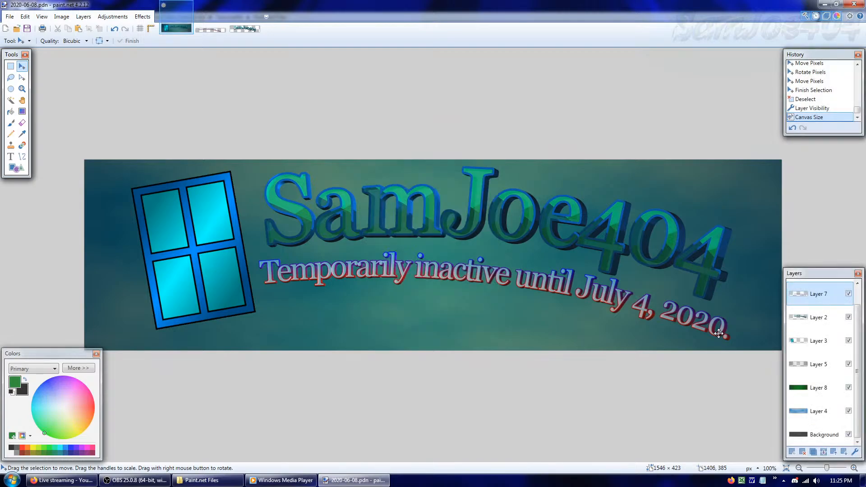
drag(825, 470, 822, 472)
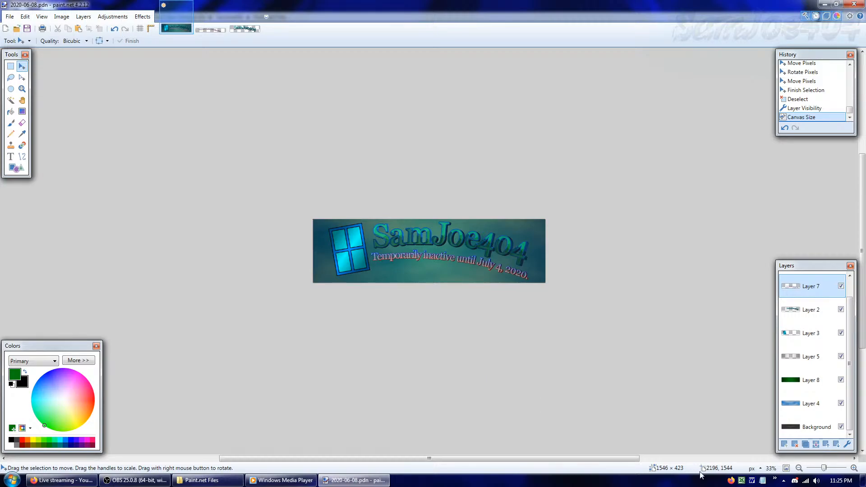
click(786, 468)
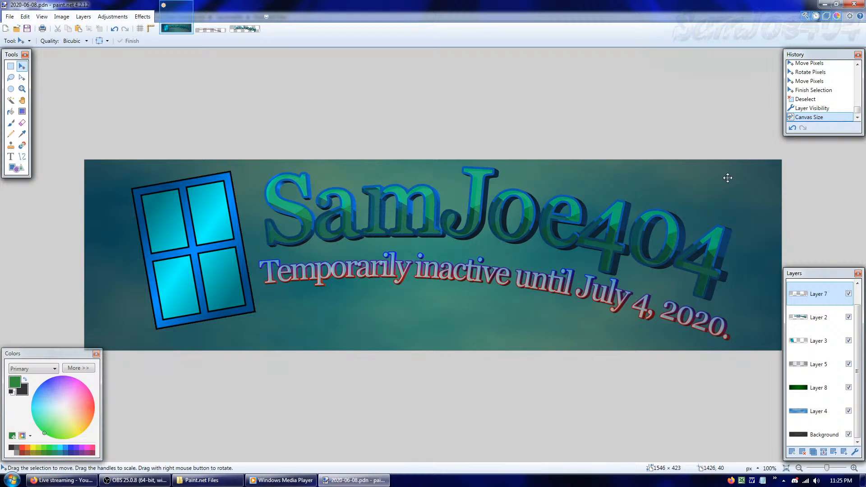
Roll back the last canvas crop, set the canvas to 2560 × 423 pixels with a middle anchor, and check the banner at reduced size
click(818, 108)
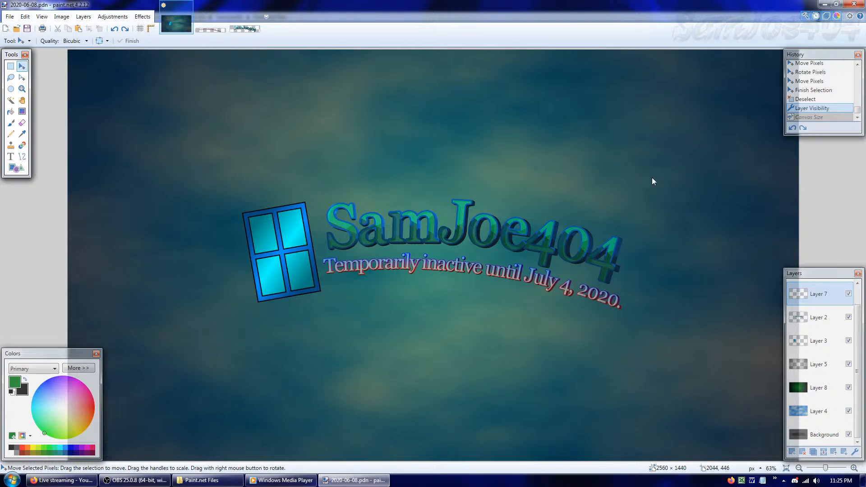
key(ctrl+shift+r)
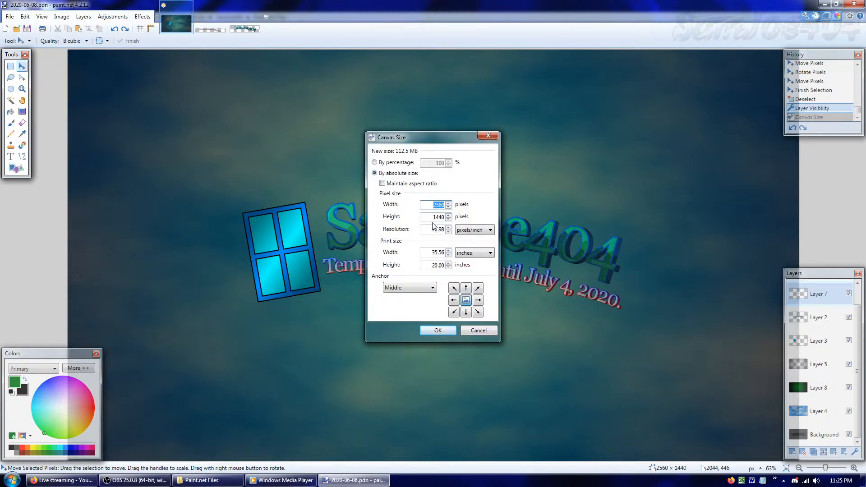
drag(432, 217, 525, 218)
text(3)
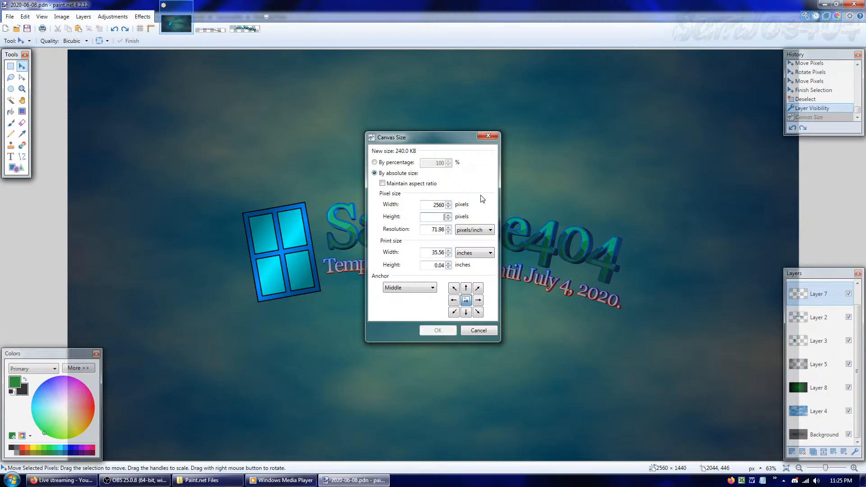
text(23)
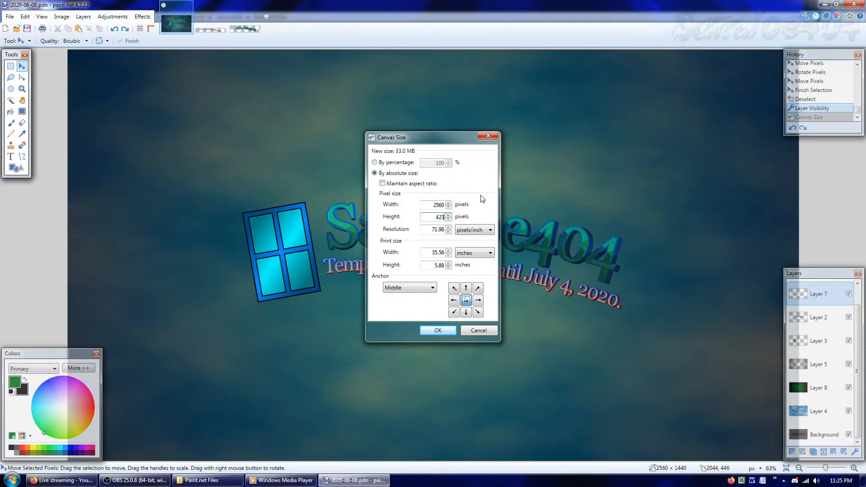
key(Return)
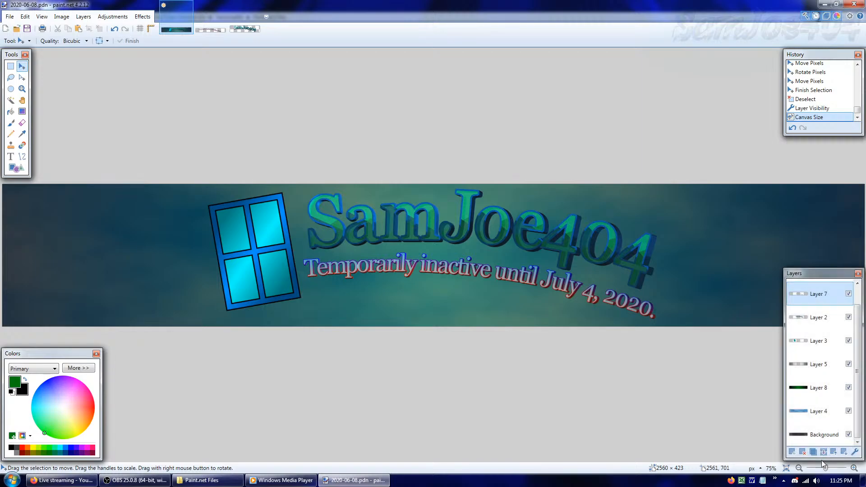
drag(825, 468, 821, 473)
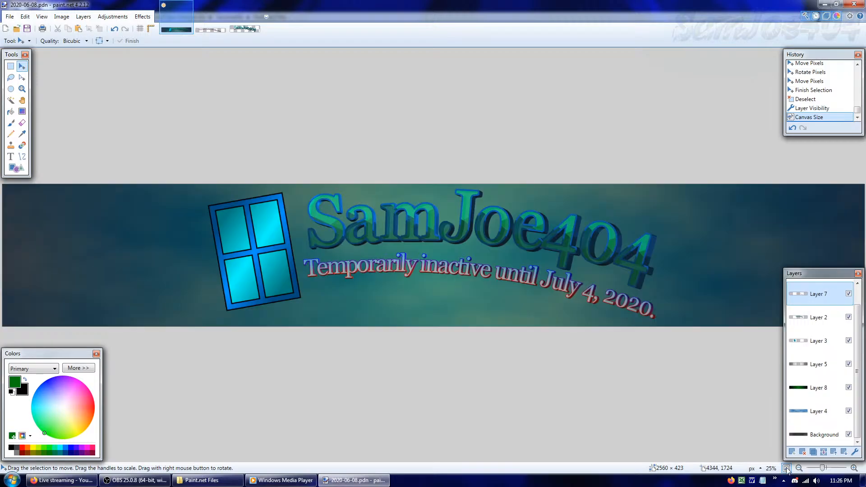
click(786, 467)
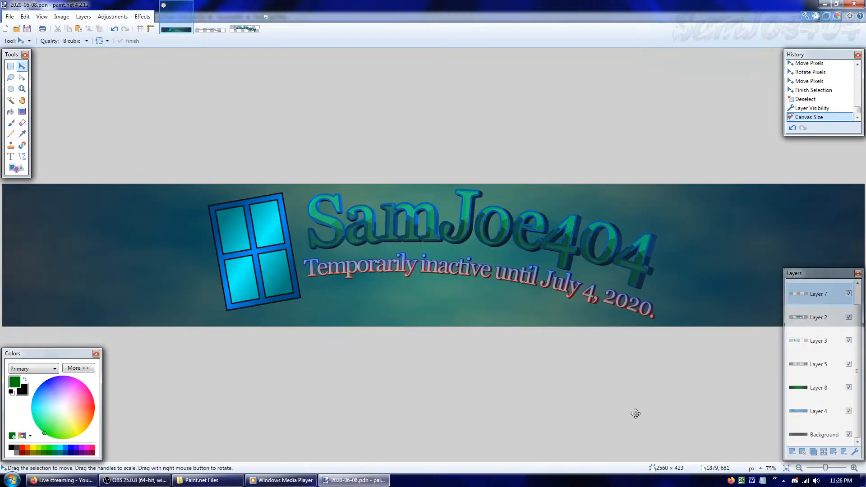